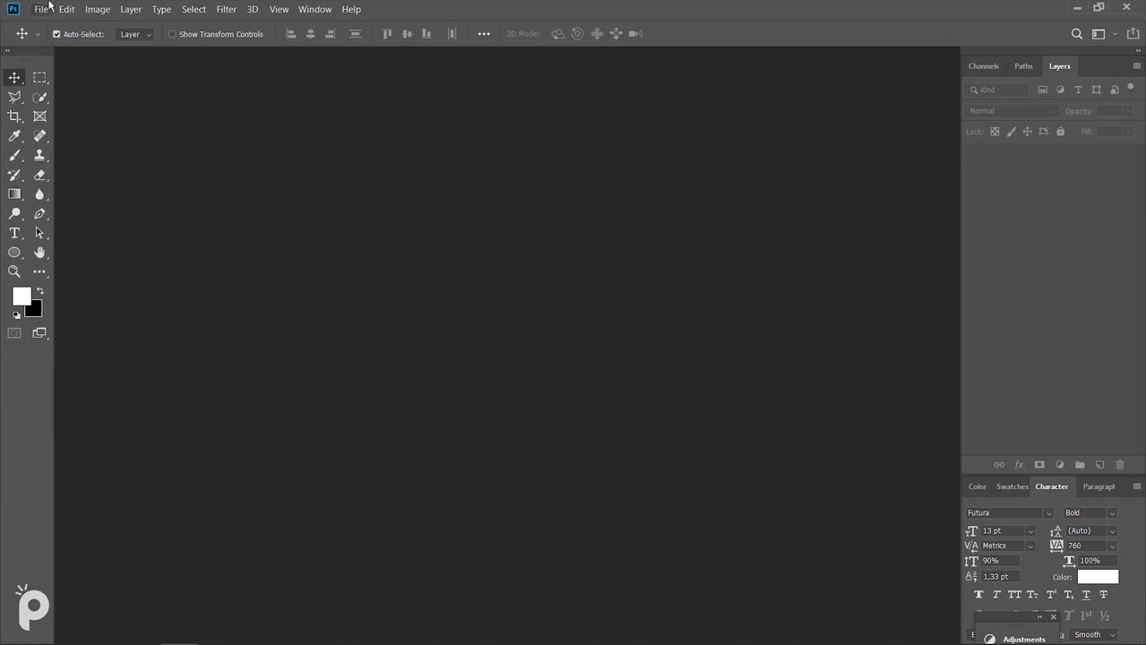
- Create an 1800 × 2600 px, 300 ppi RGB document with a black background, named Naeun
left_click(40, 9)
left_click(52, 21)
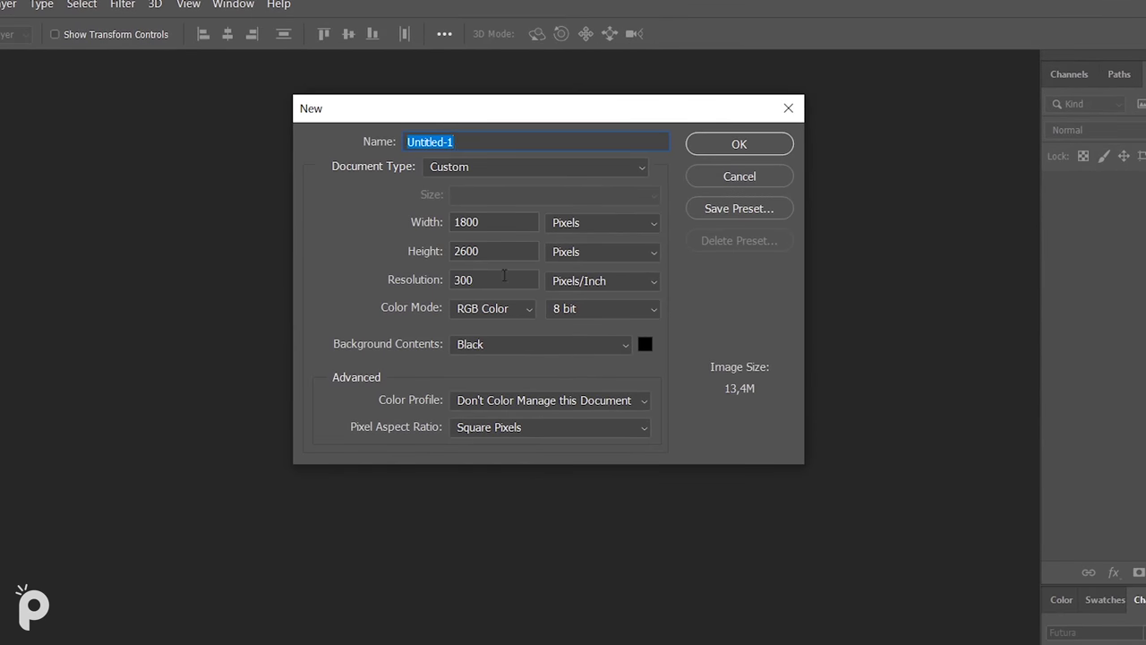
left_click(707, 149)
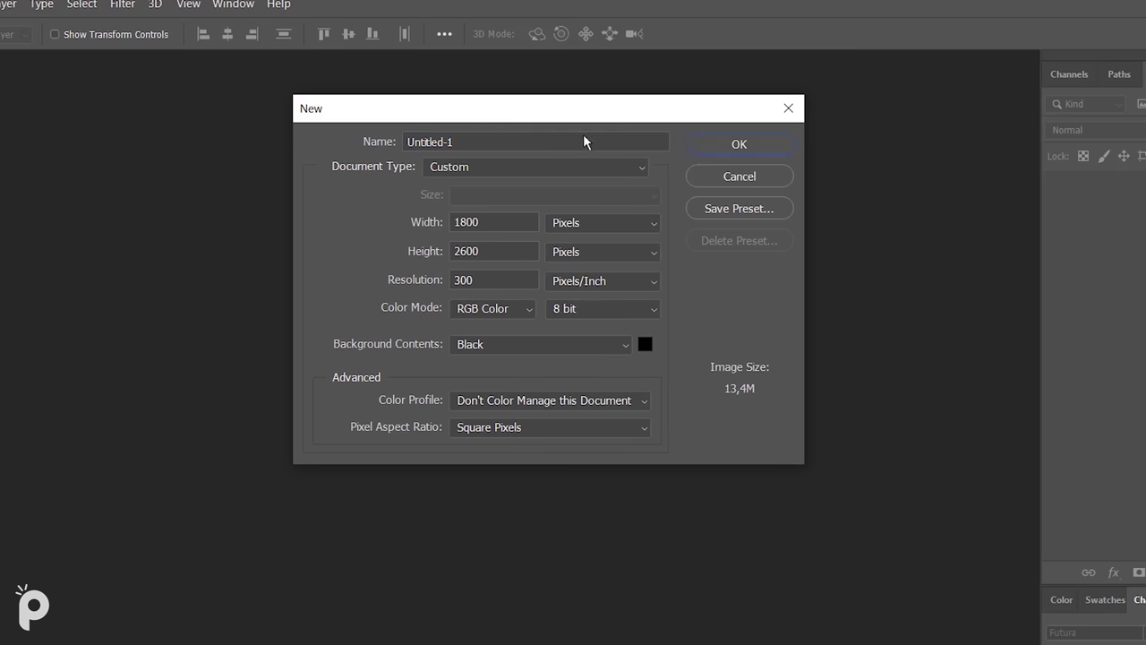
double_click(540, 137)
type("Naeun")
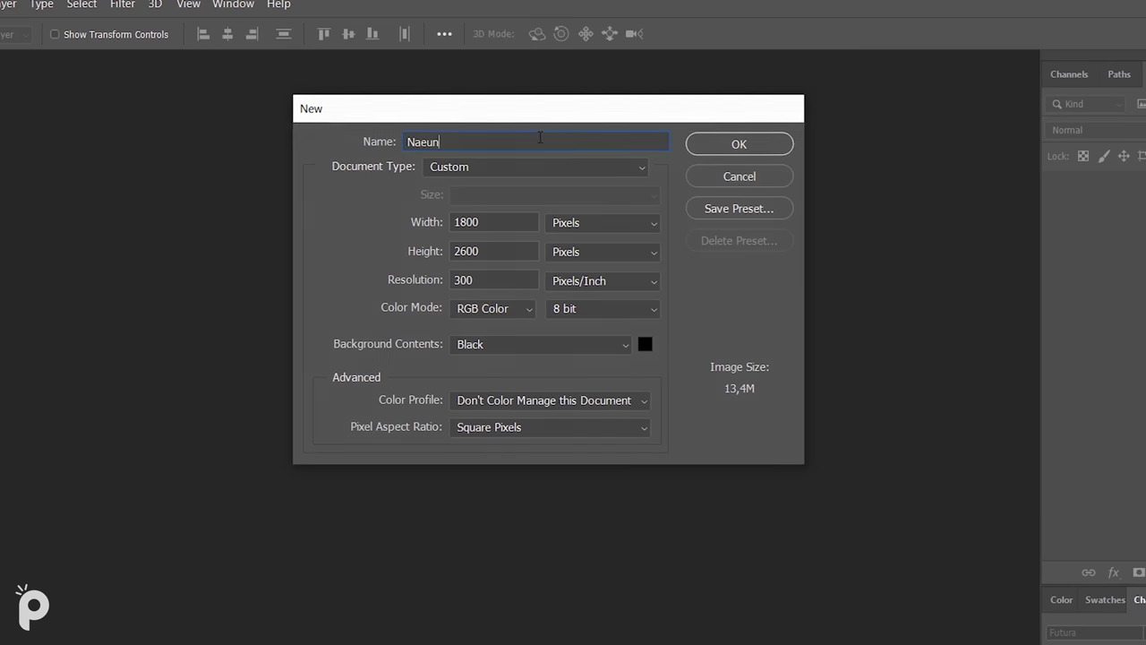
key("Return")
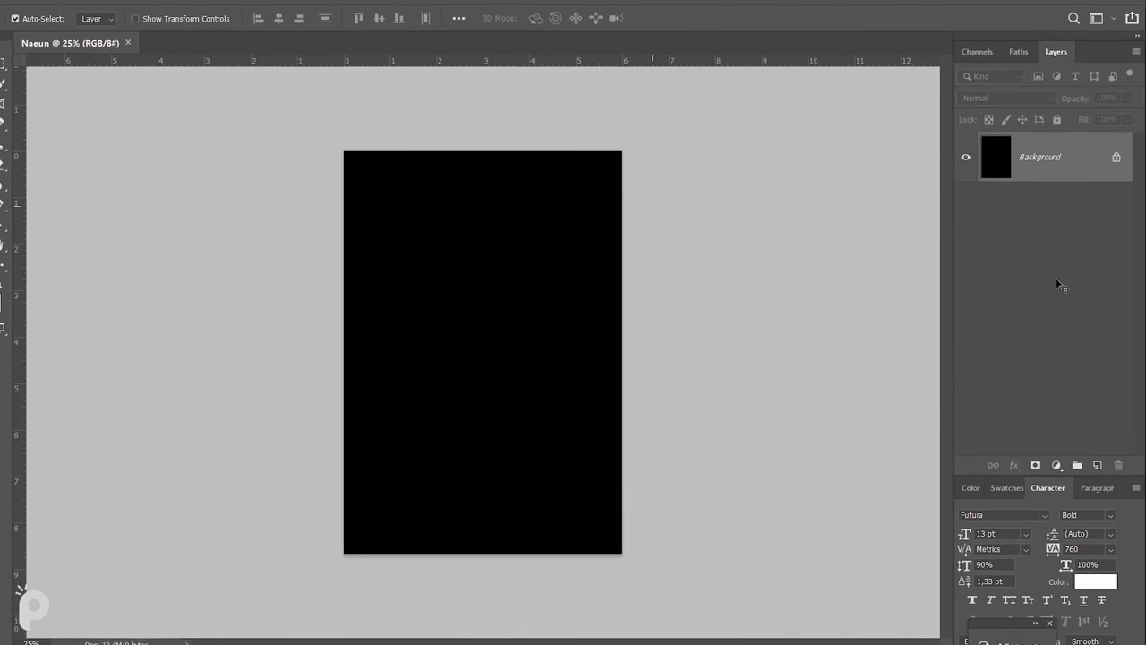
- Add a Solid Color fill layer in pink #feabd9 over the background
left_click(1038, 463)
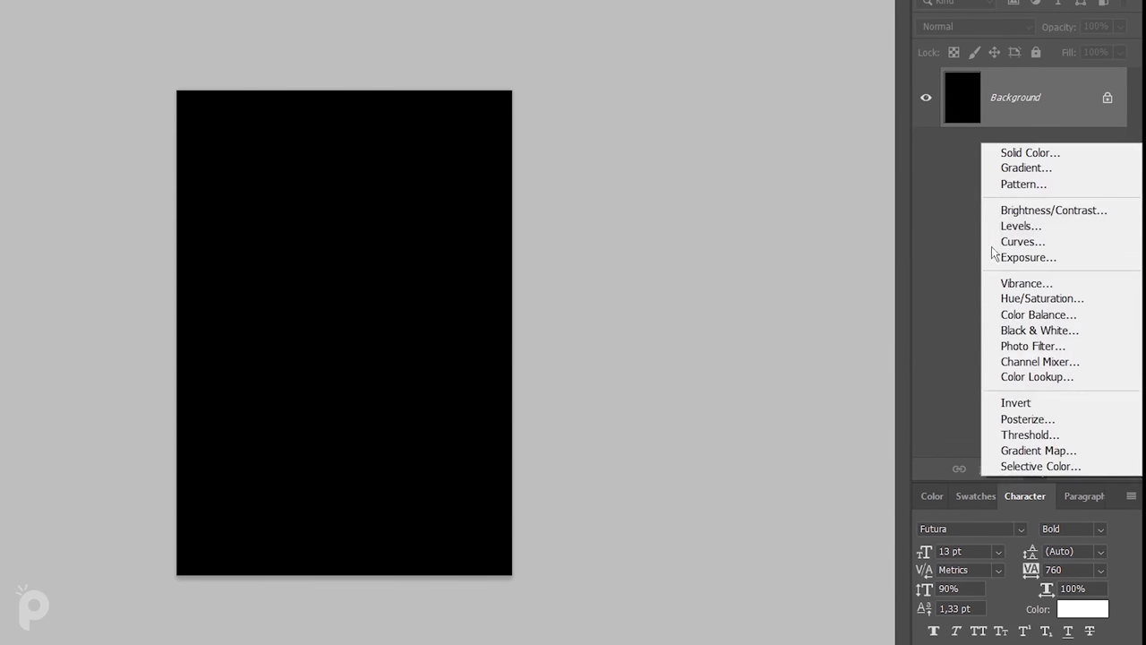
left_click(1013, 155)
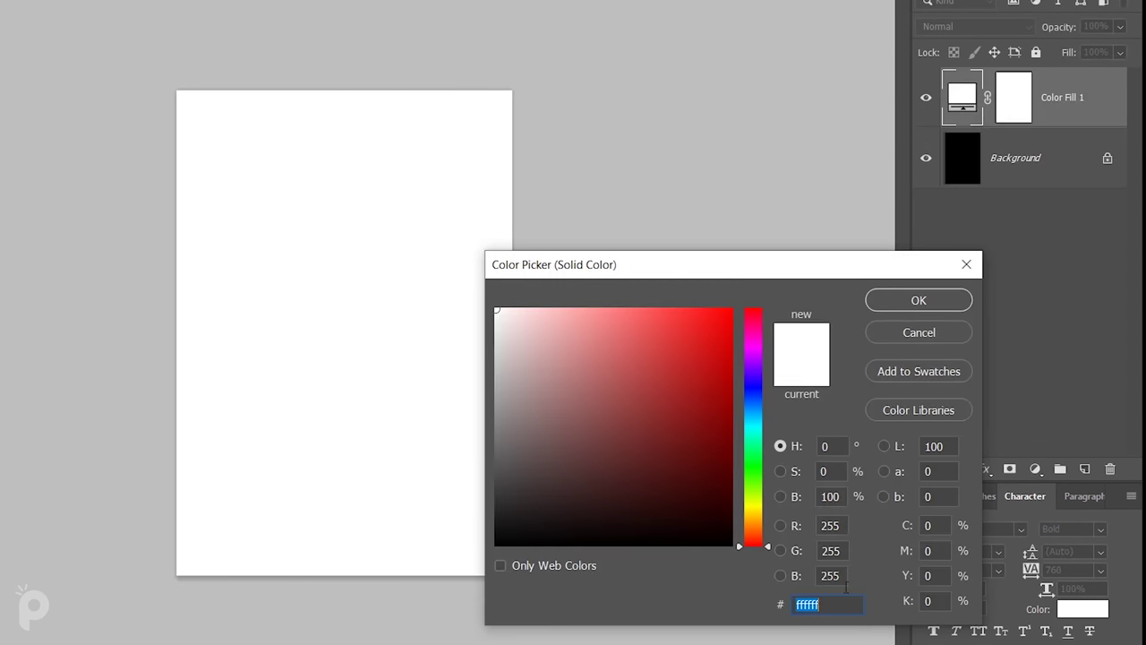
type("feabd9")
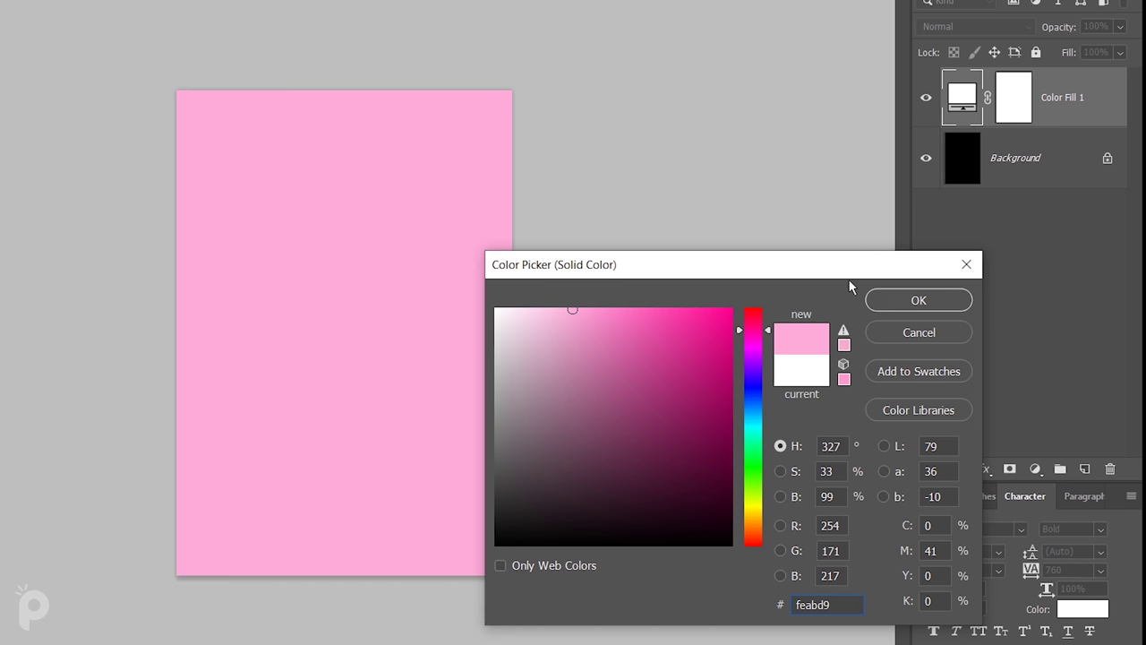
left_click(901, 309)
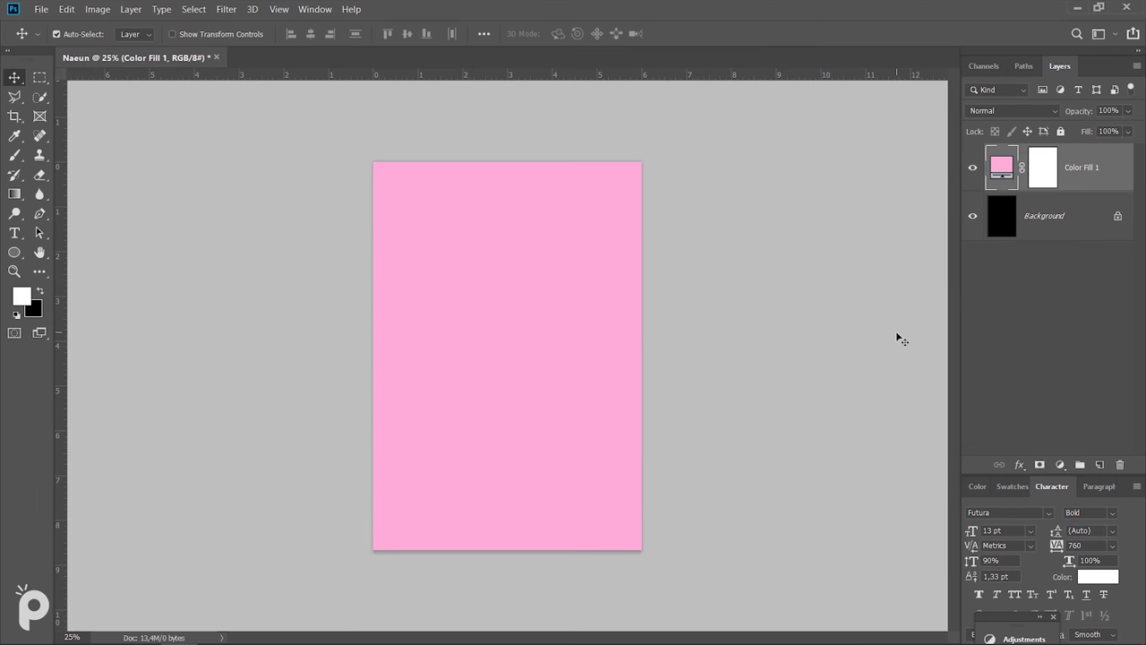
- Drag the photo apink_dumhdurum_mv_behind_naeun.jpg from File Explorer into Photoshop to open it
key("alt+Tab")
key("Tab")
left_click_drag(292, 161, 186, 638)
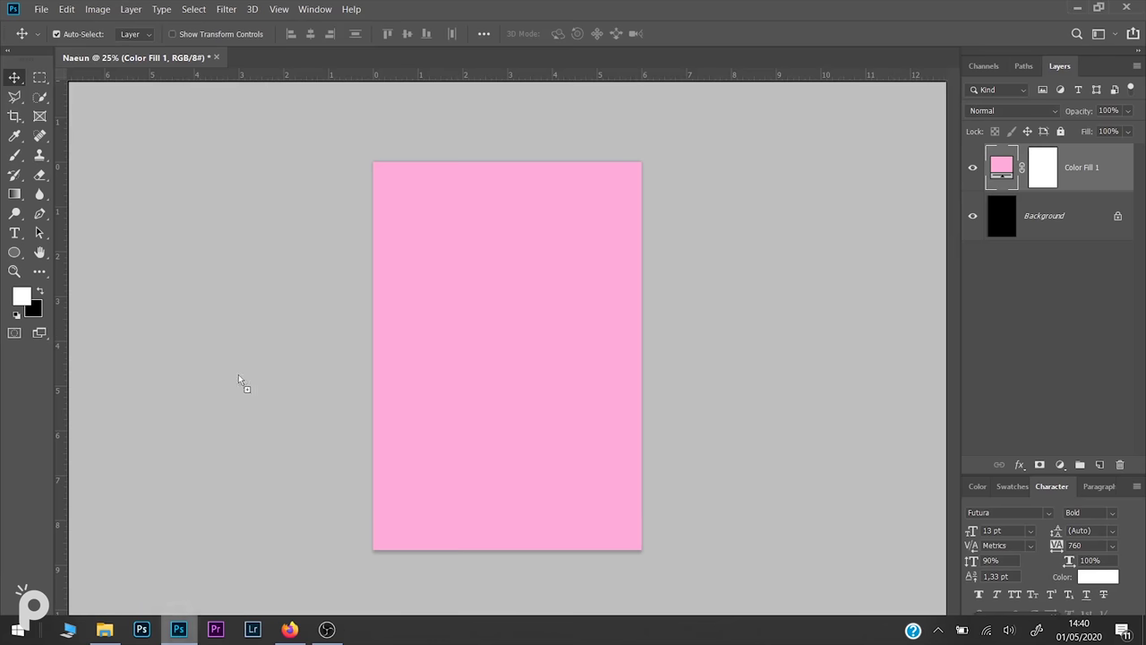
left_click_drag(186, 638, 262, 63)
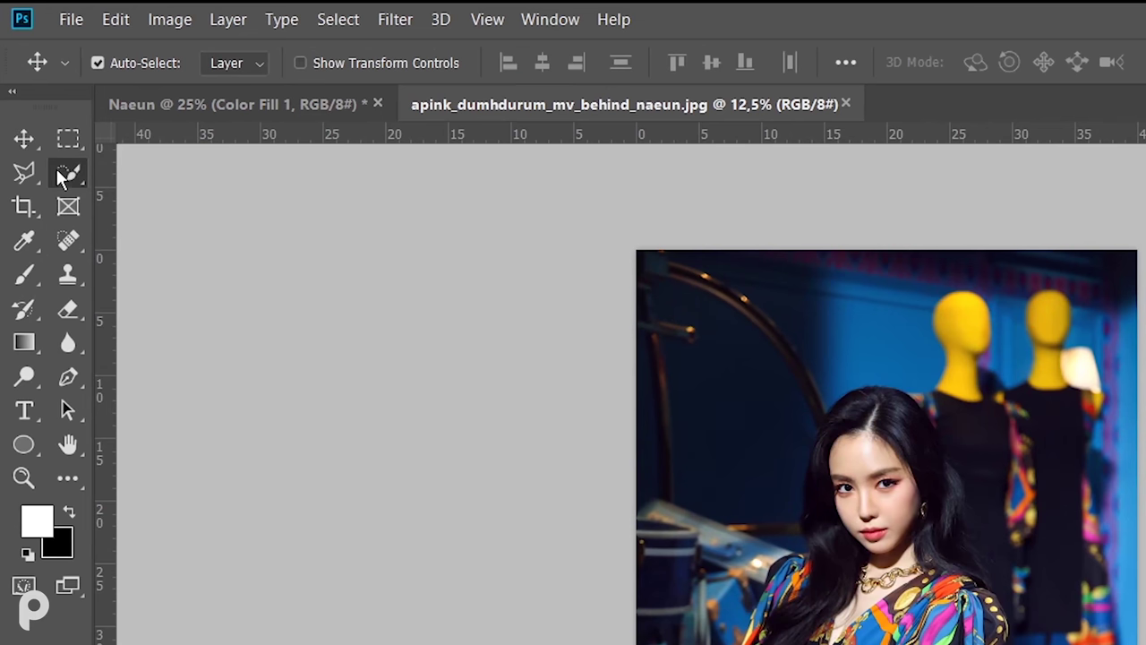
- Auto-select the woman in the photo with Quick Selection's Select Subject
left_click(63, 175)
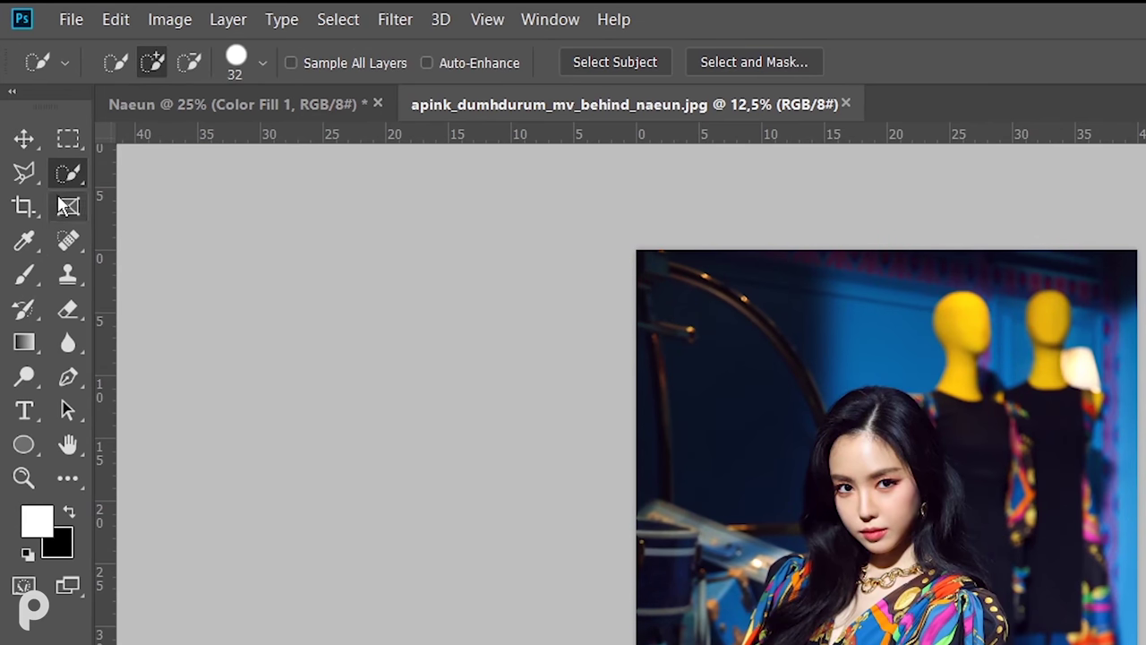
left_click(637, 70)
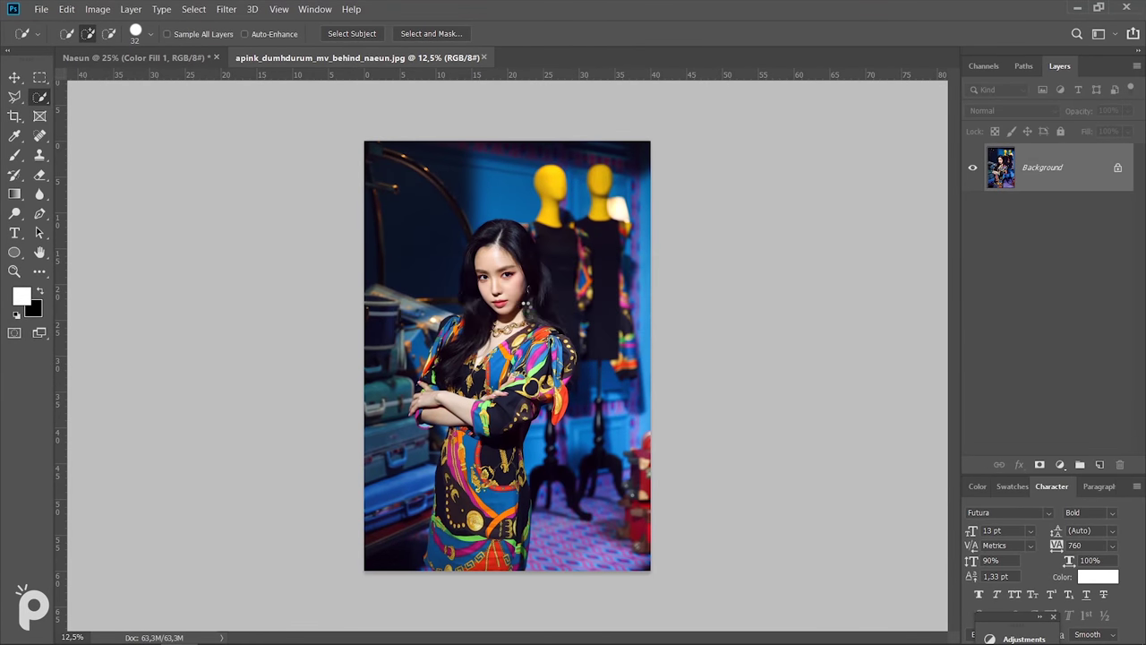
scroll(529, 311, "up", 1)
scroll(529, 311, "up", 1)
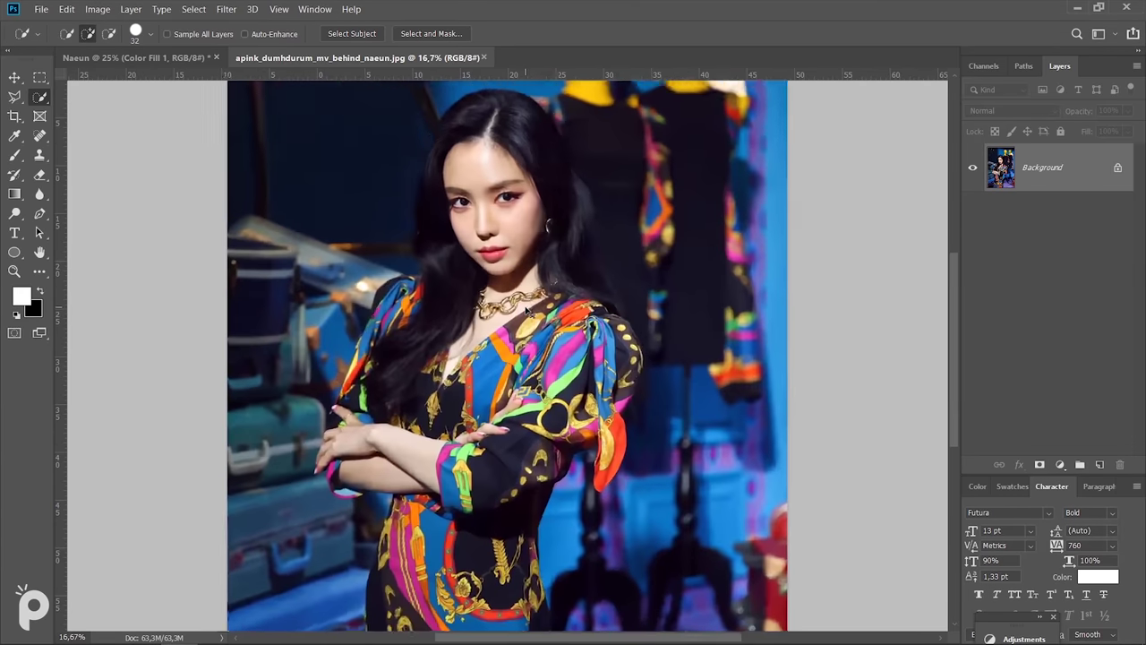
scroll(528, 311, "up", 1)
scroll(529, 311, "up", 1)
scroll(238, 256, "up", 5)
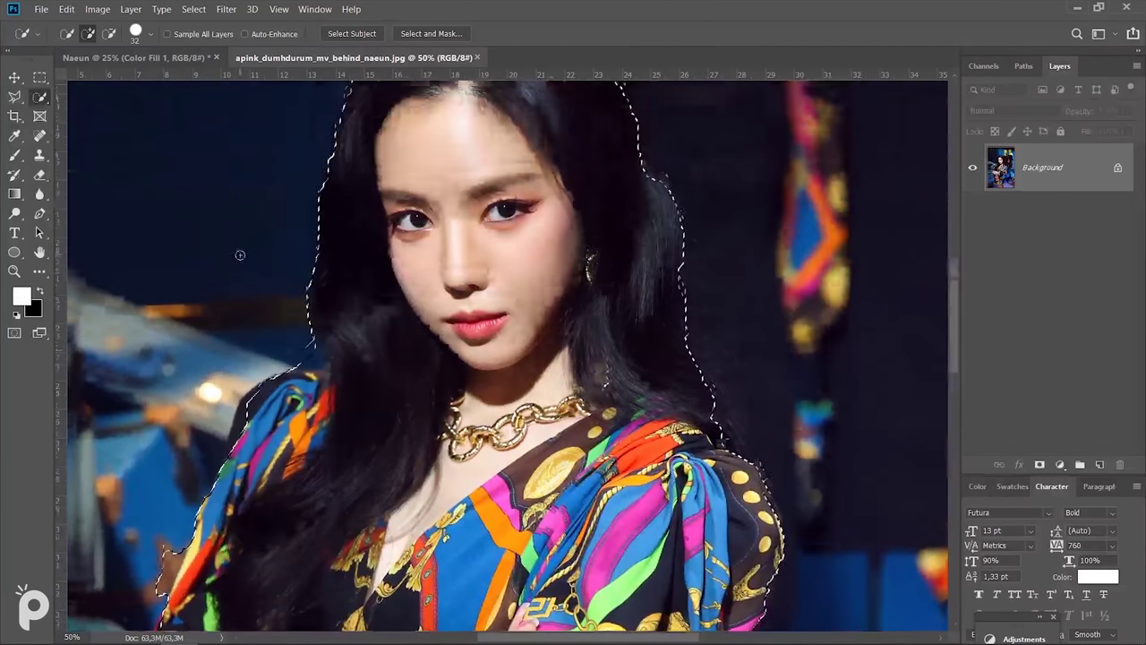
scroll(299, 195, "up", 1)
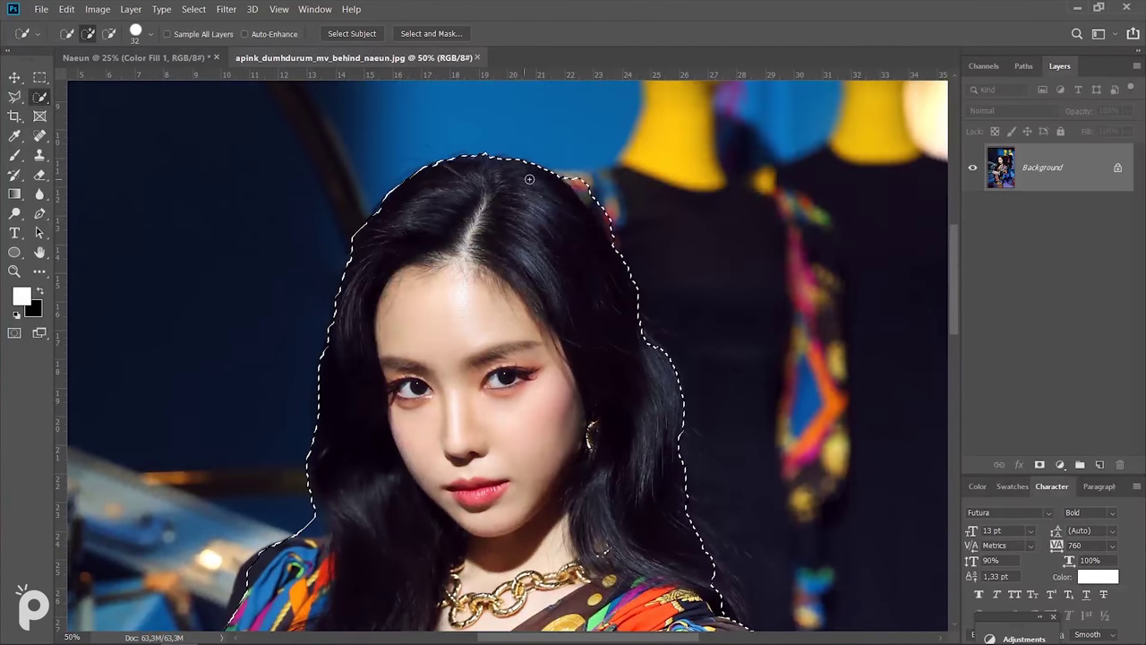
- Trim background from the hair and extend the selection near the right shoulder
left_click_drag(582, 183, 637, 248)
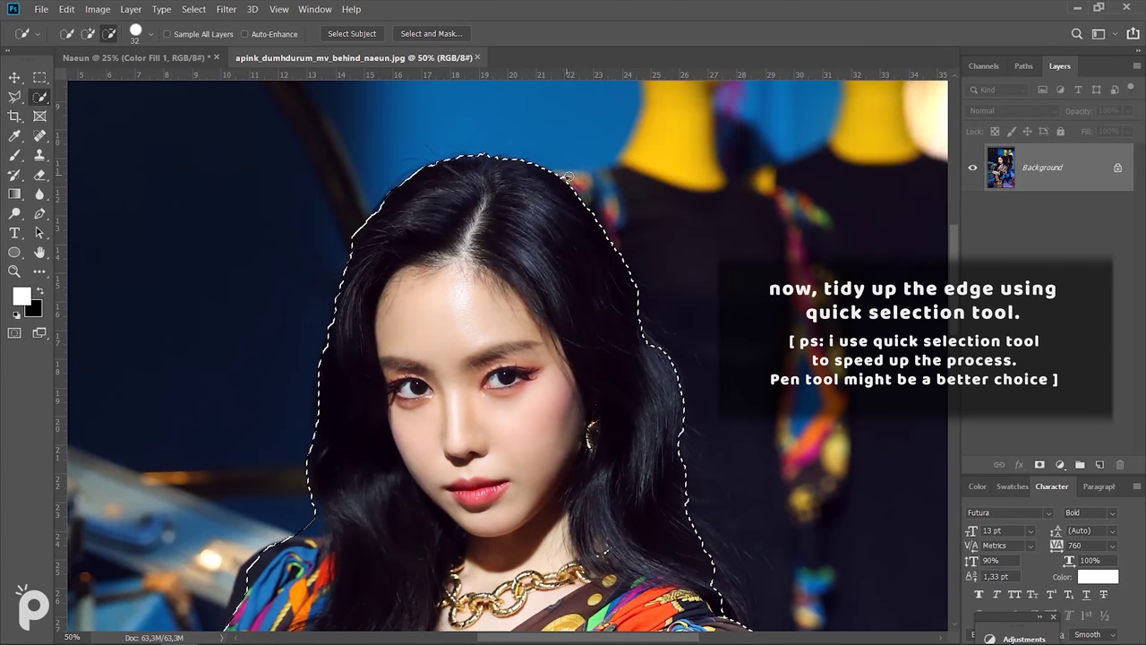
scroll(627, 224, "down", 2)
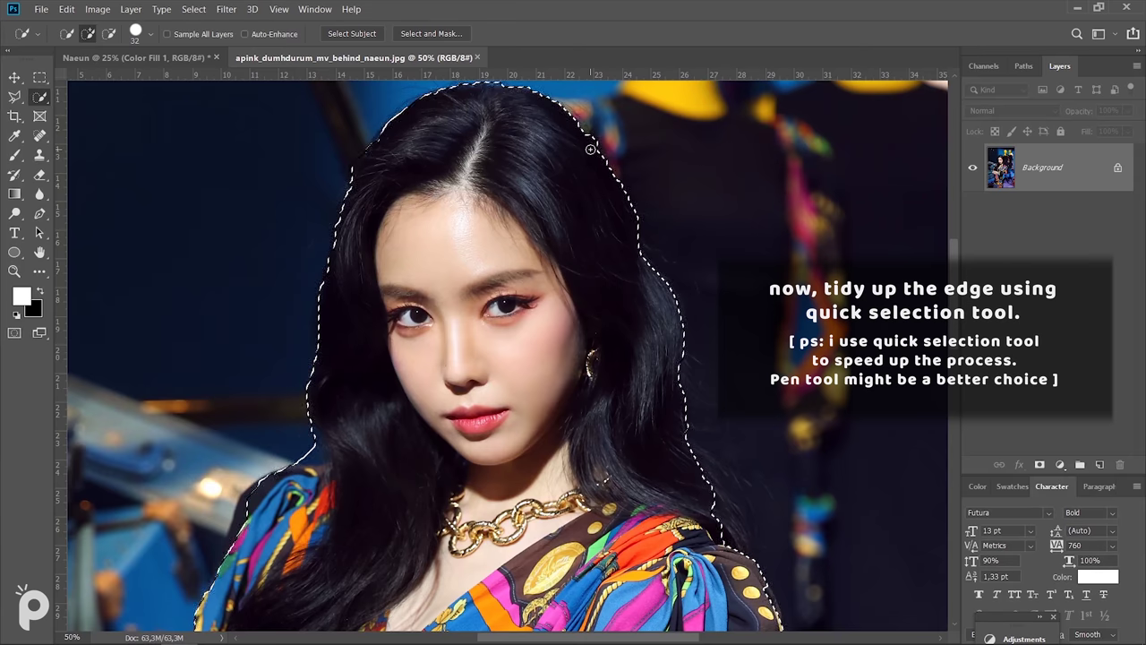
scroll(591, 148, "down", 2)
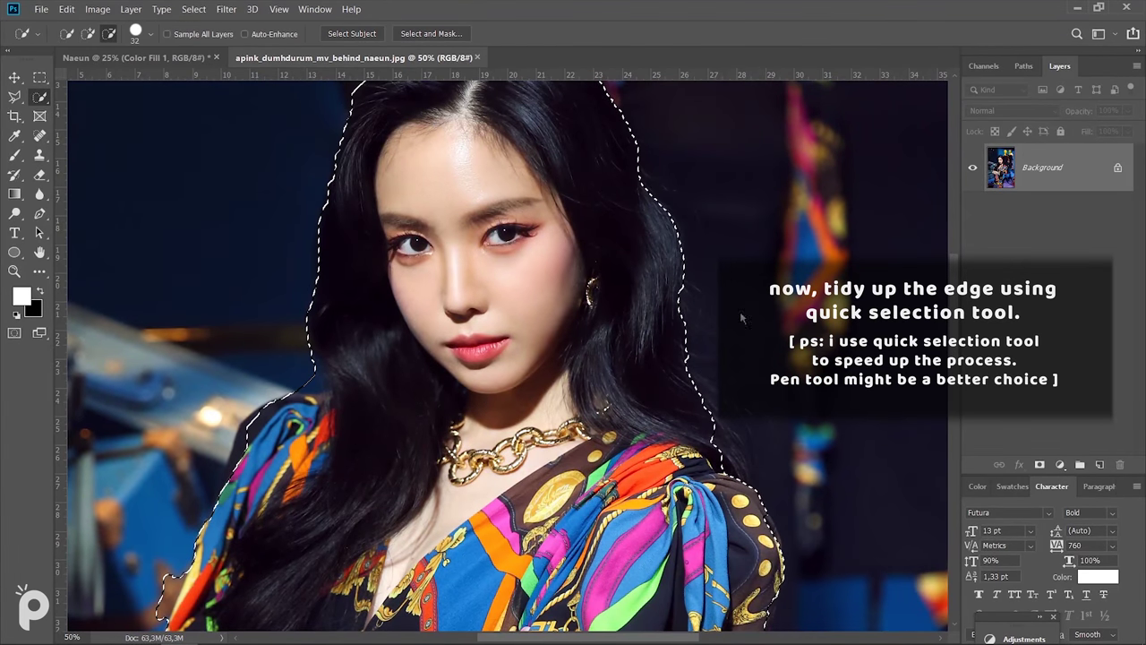
key("alt")
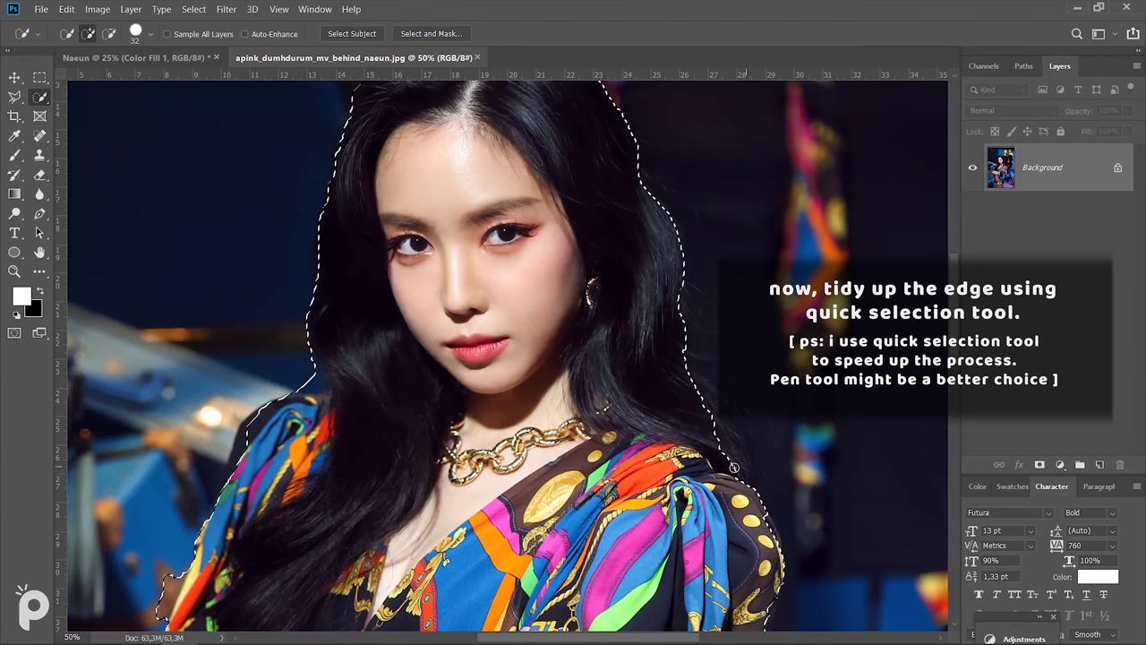
left_click(713, 434)
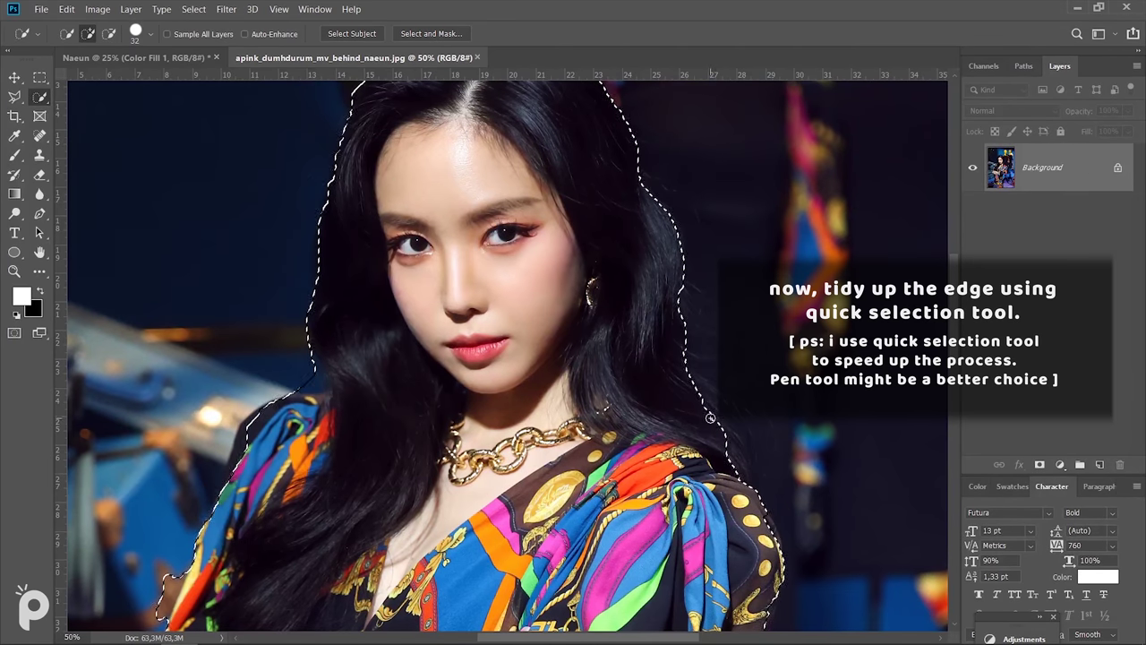
scroll(755, 446, "down", 3)
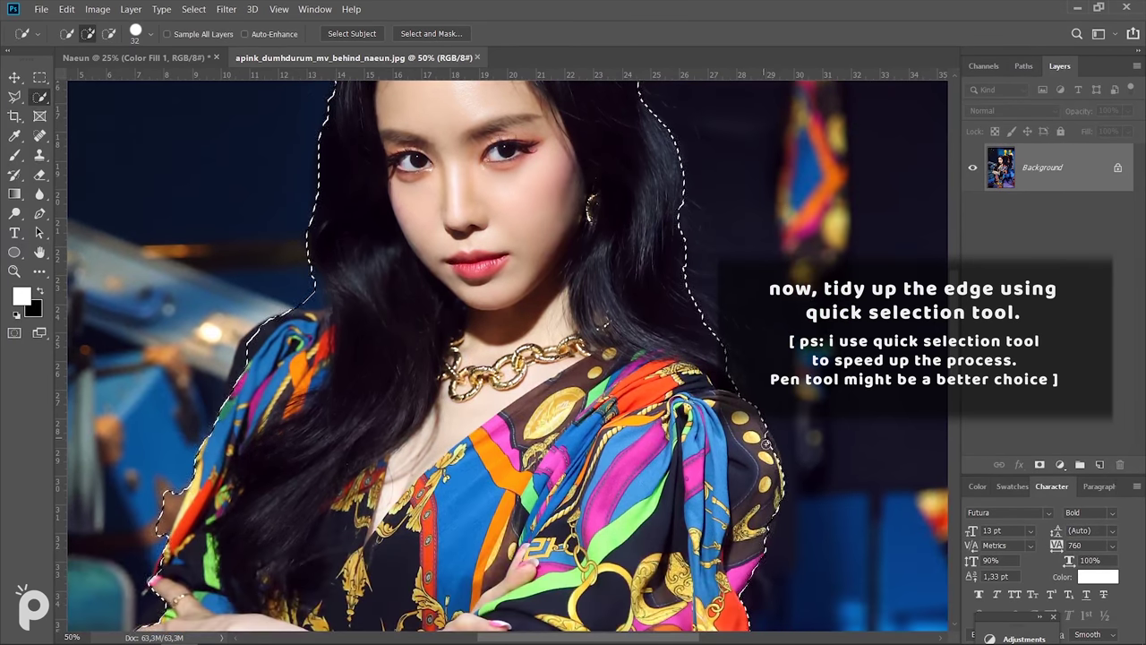
scroll(775, 472, "down", 4)
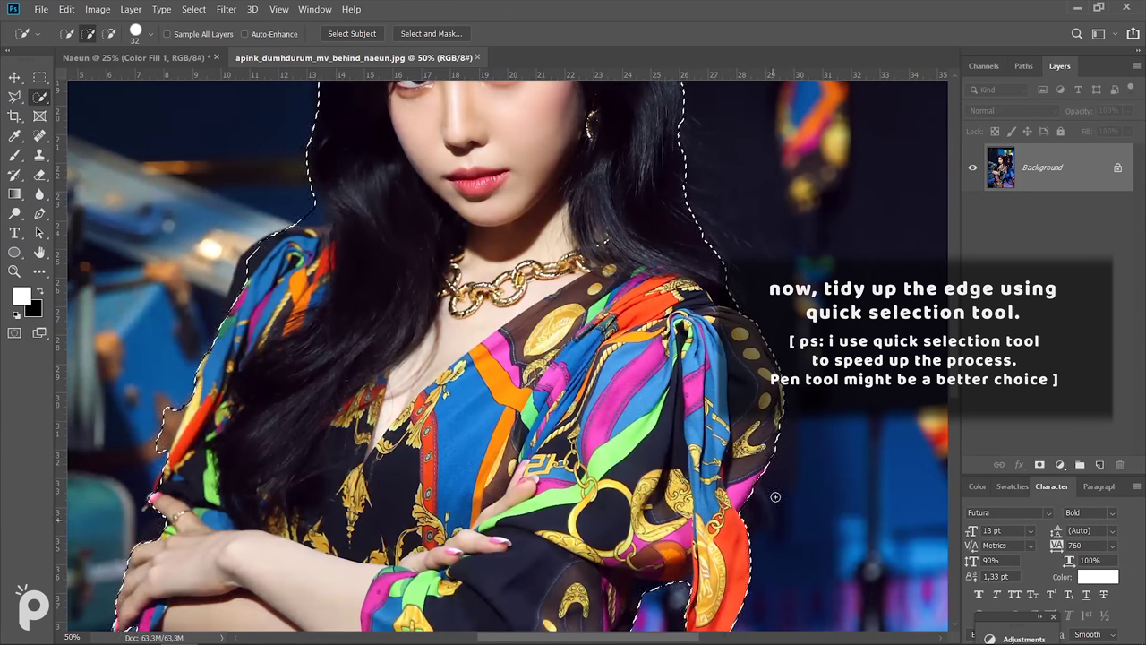
scroll(776, 472, "down", 5)
scroll(691, 433, "down", 3)
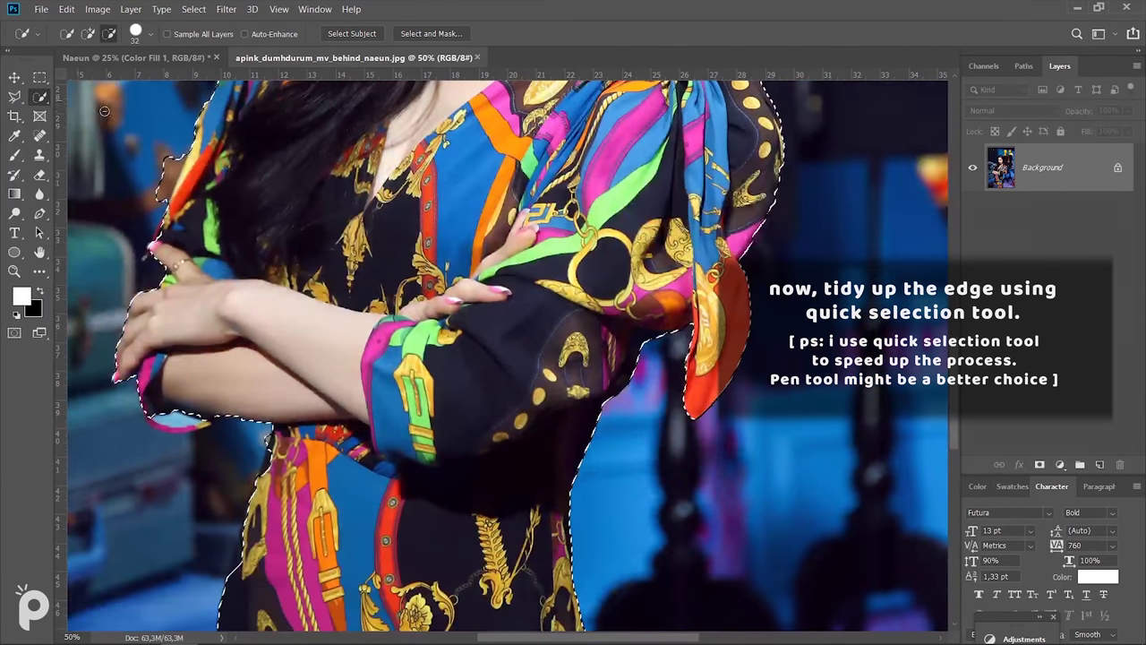
scroll(645, 414, "down", 3)
scroll(609, 400, "down", 6)
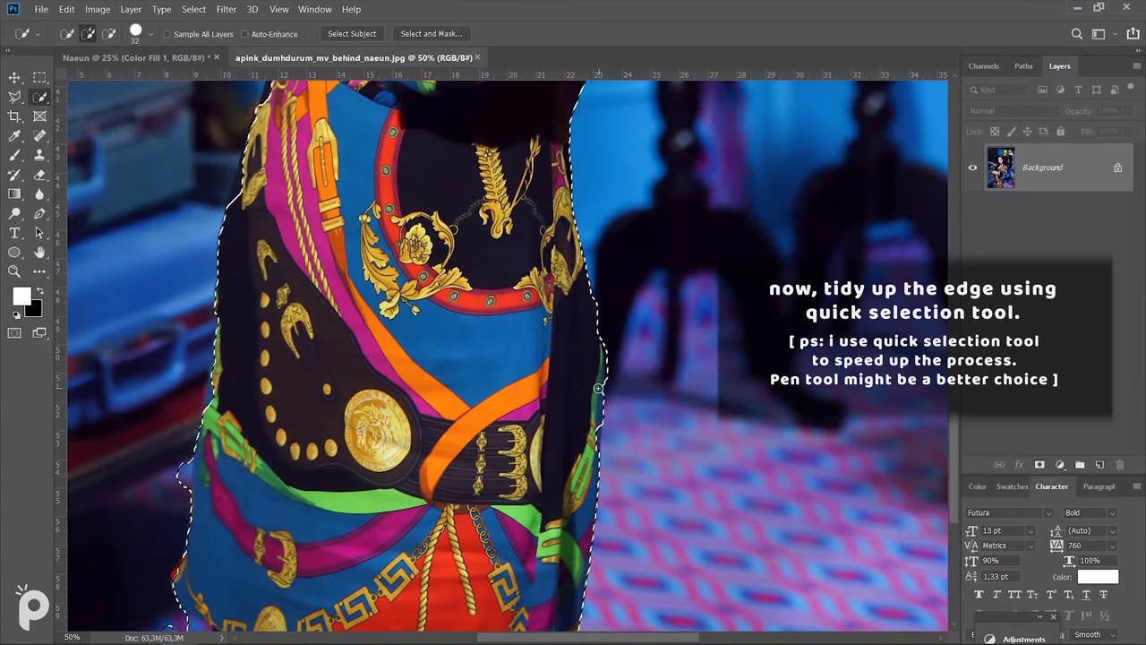
scroll(507, 359, "down", 2)
left_click(109, 34)
left_click(88, 34)
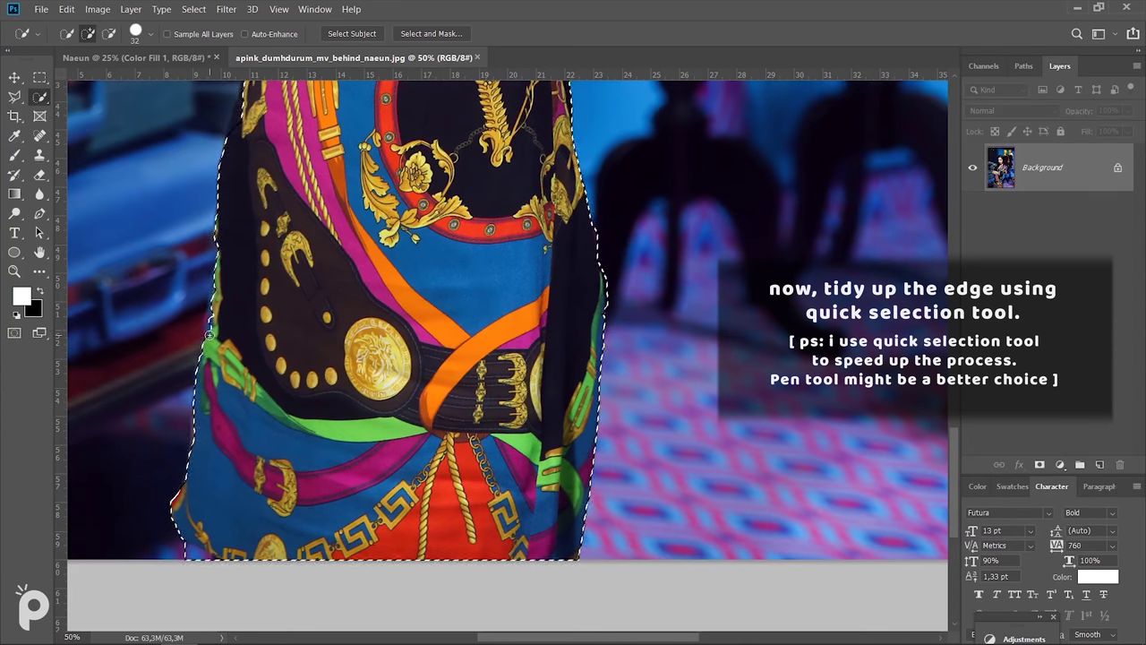
- Refine the selection along the torso's left edge, left shoulder and beside the hair
scroll(231, 287, "up", 3)
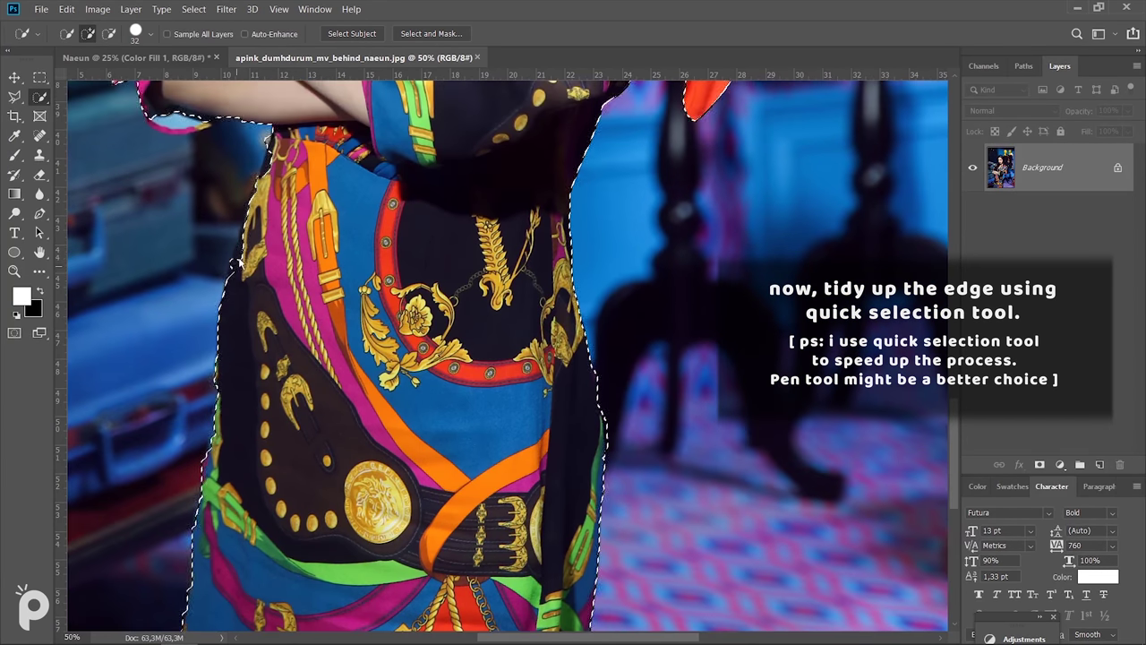
left_click_drag(231, 259, 262, 171)
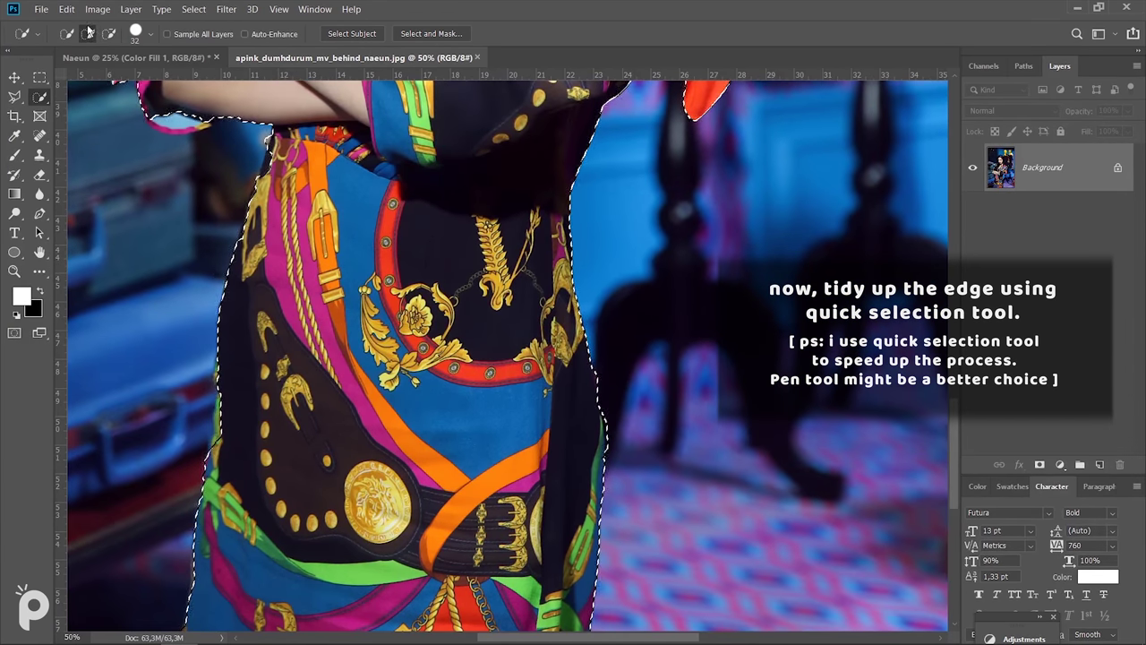
scroll(207, 305, "up", 5)
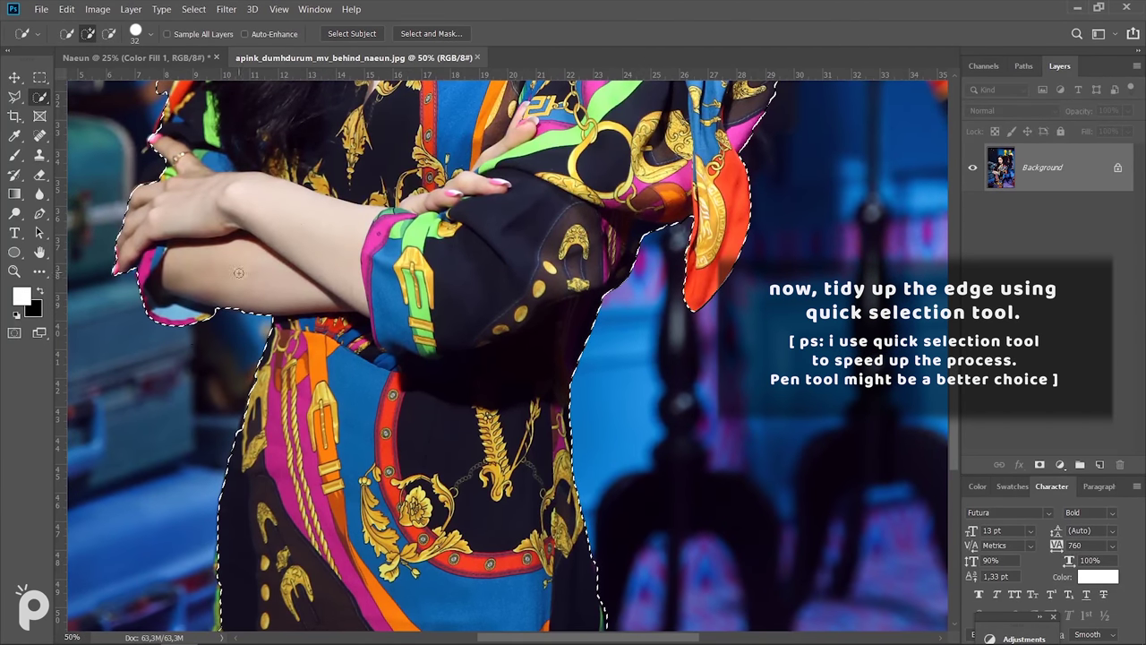
scroll(207, 305, "up", 5)
scroll(244, 222, "up", 2)
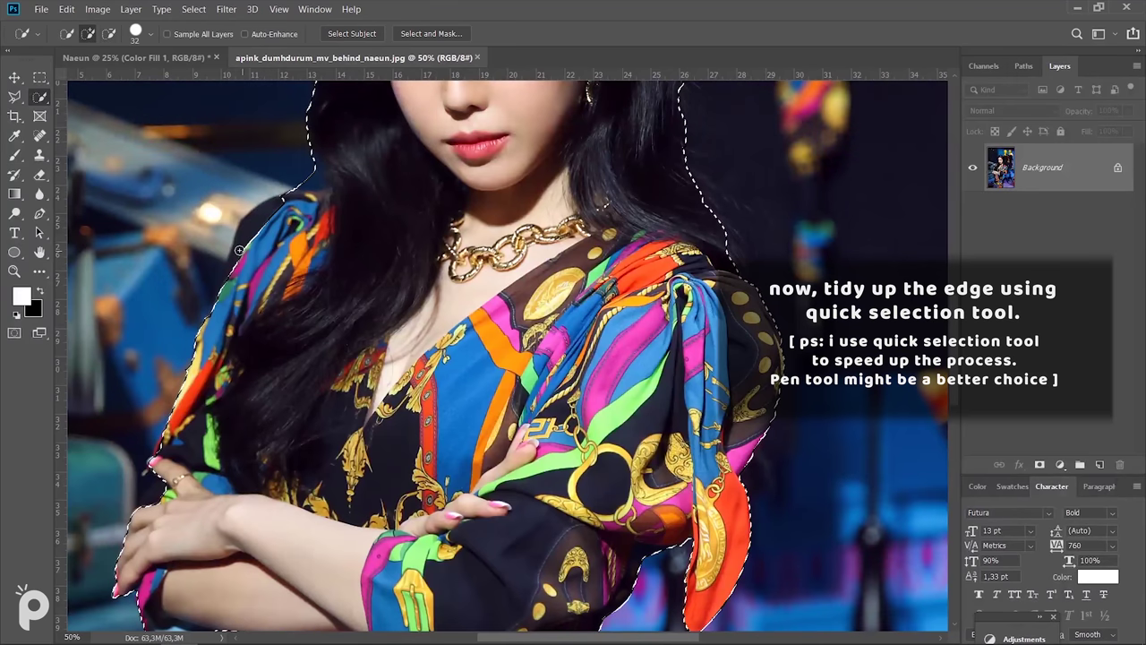
left_click_drag(244, 222, 235, 272)
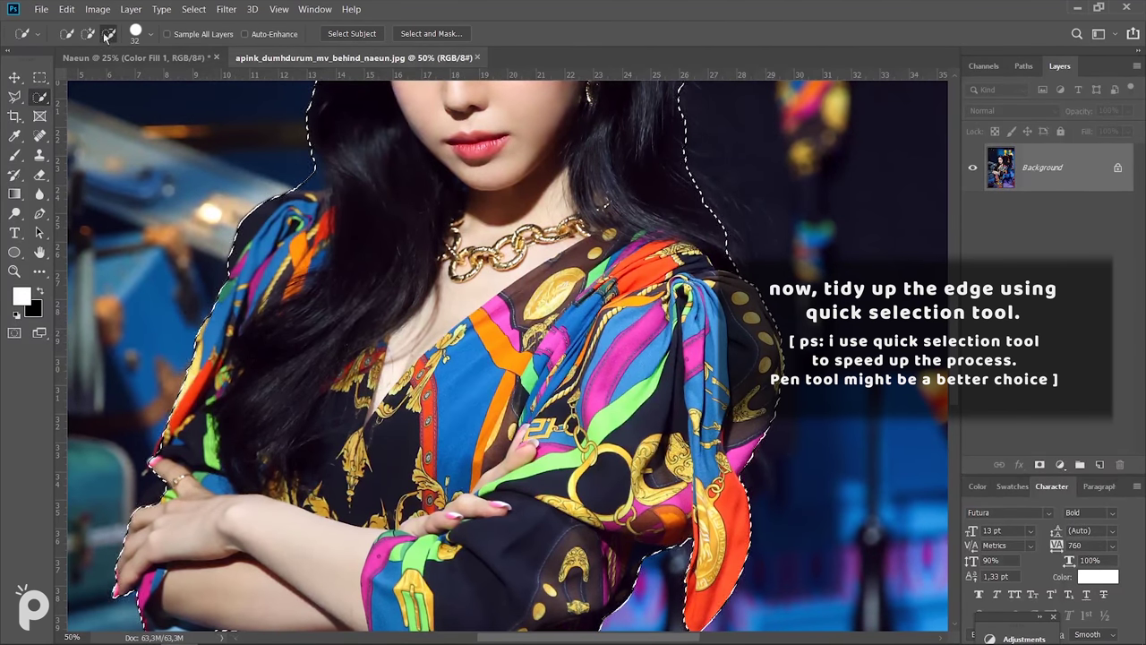
left_click_drag(236, 271, 231, 289)
scroll(231, 289, "up", 2)
scroll(215, 206, "up", 2)
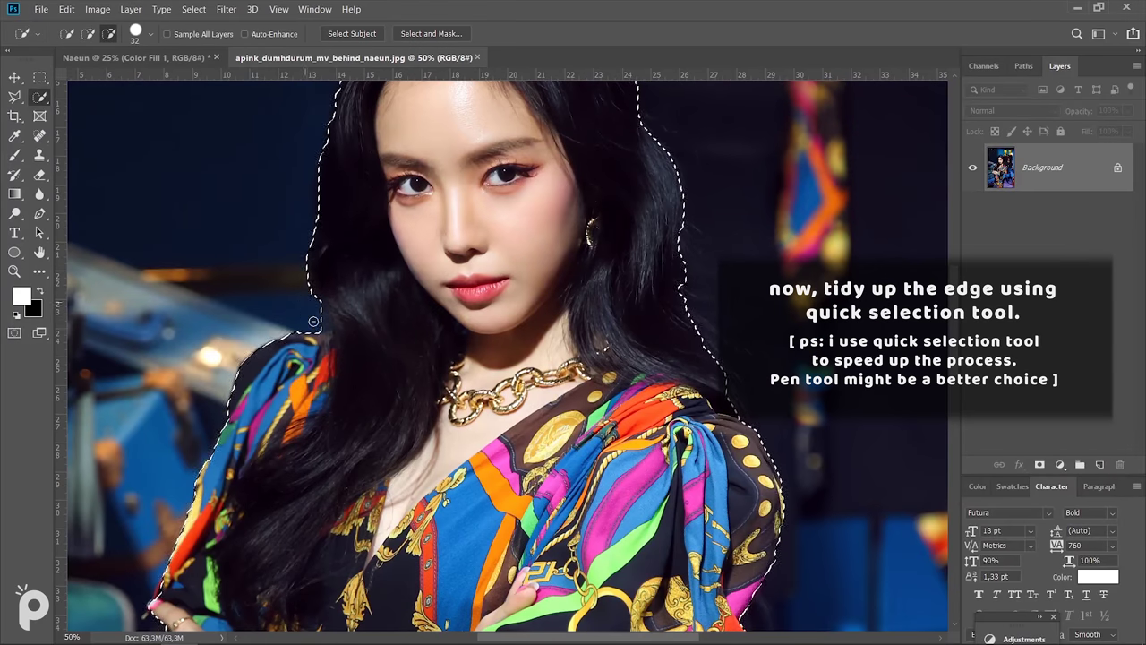
mouse_move(302, 329)
left_mouse_down()
mouse_move(310, 294)
mouse_move(318, 349)
mouse_move(289, 331)
left_mouse_up()
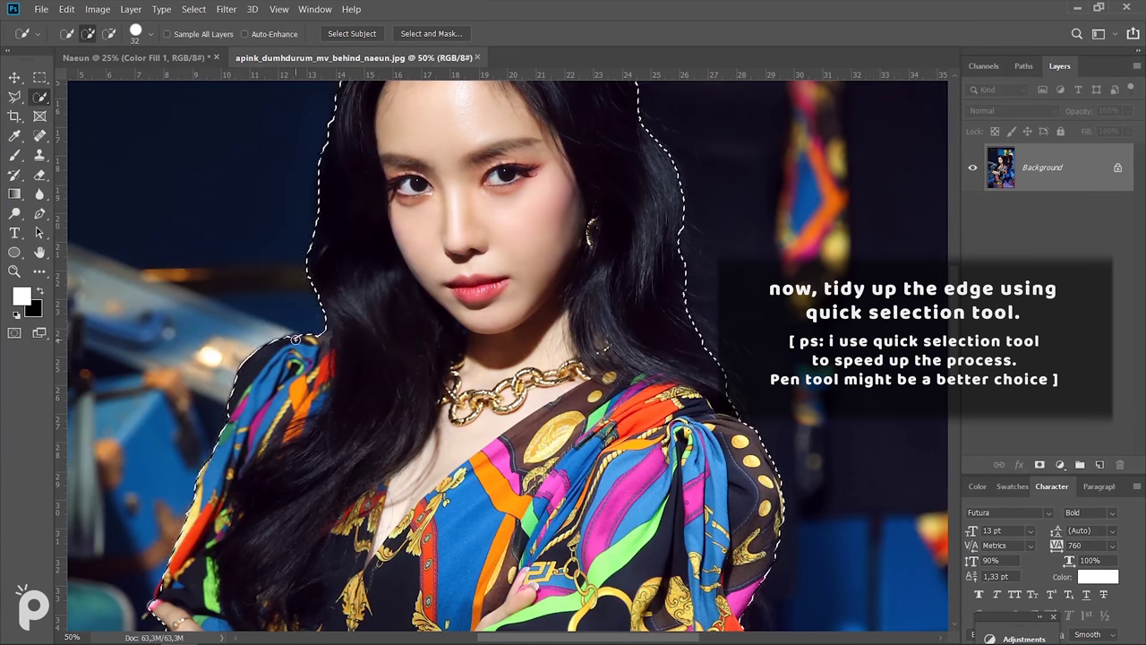
- Adjust the selection along the top-left hair and the top of the head
scroll(337, 255, "up", 2)
scroll(336, 254, "up", 3)
left_click_drag(337, 254, 432, 178)
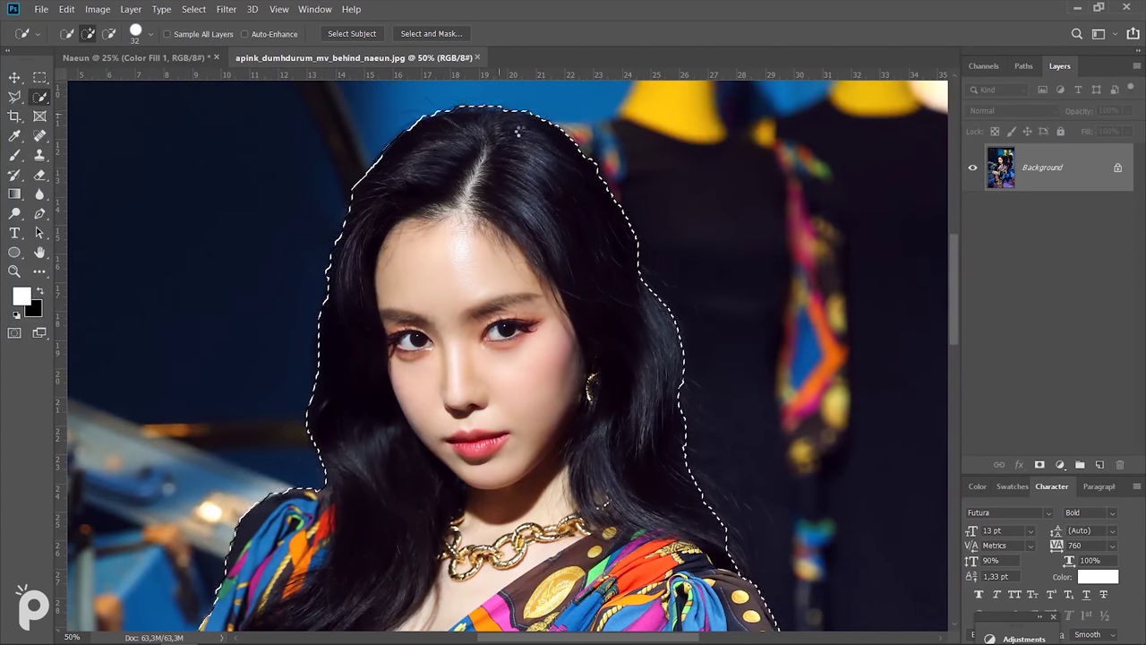
left_click(487, 95)
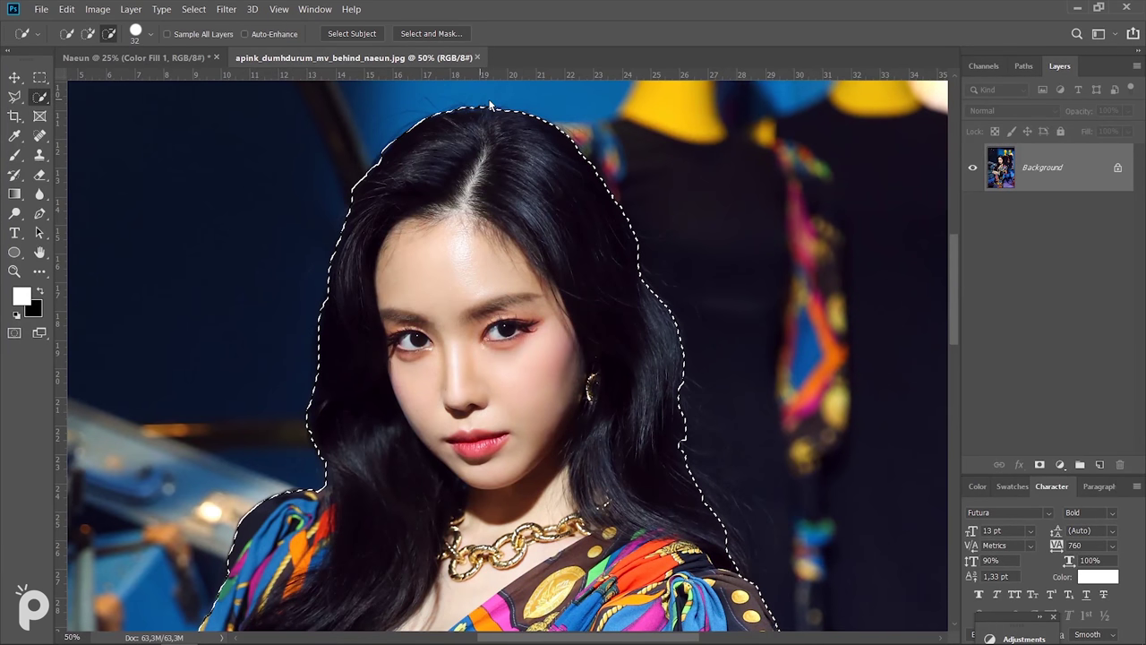
scroll(510, 97, "down", 1)
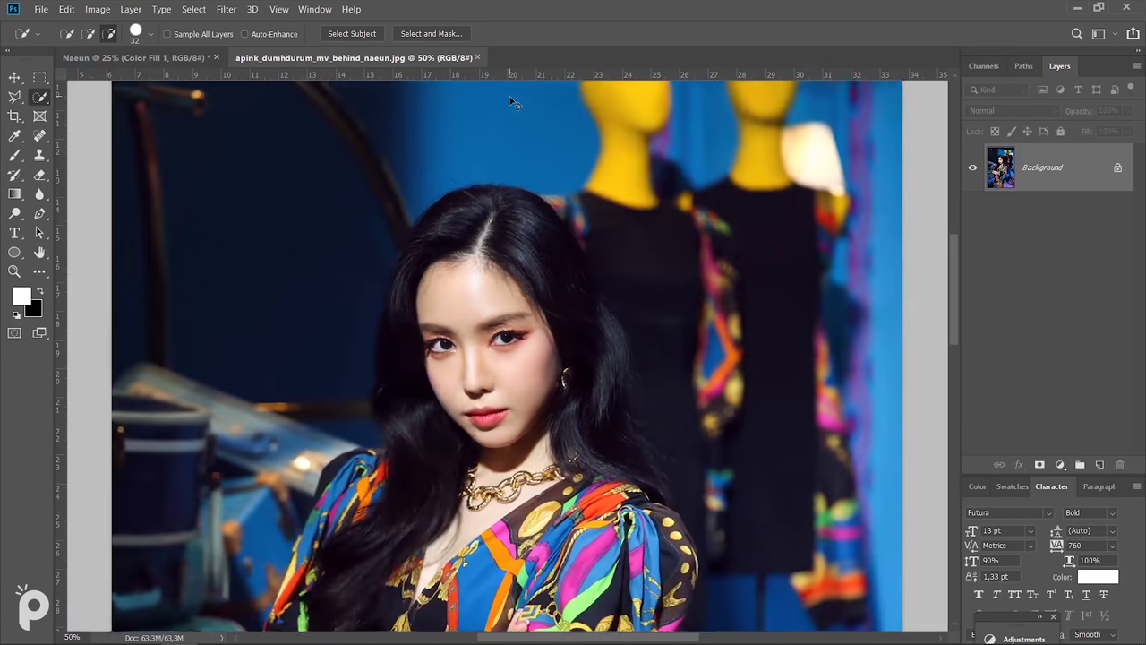
scroll(512, 100, "down", 1)
scroll(508, 94, "down", 1)
scroll(508, 95, "down", 1)
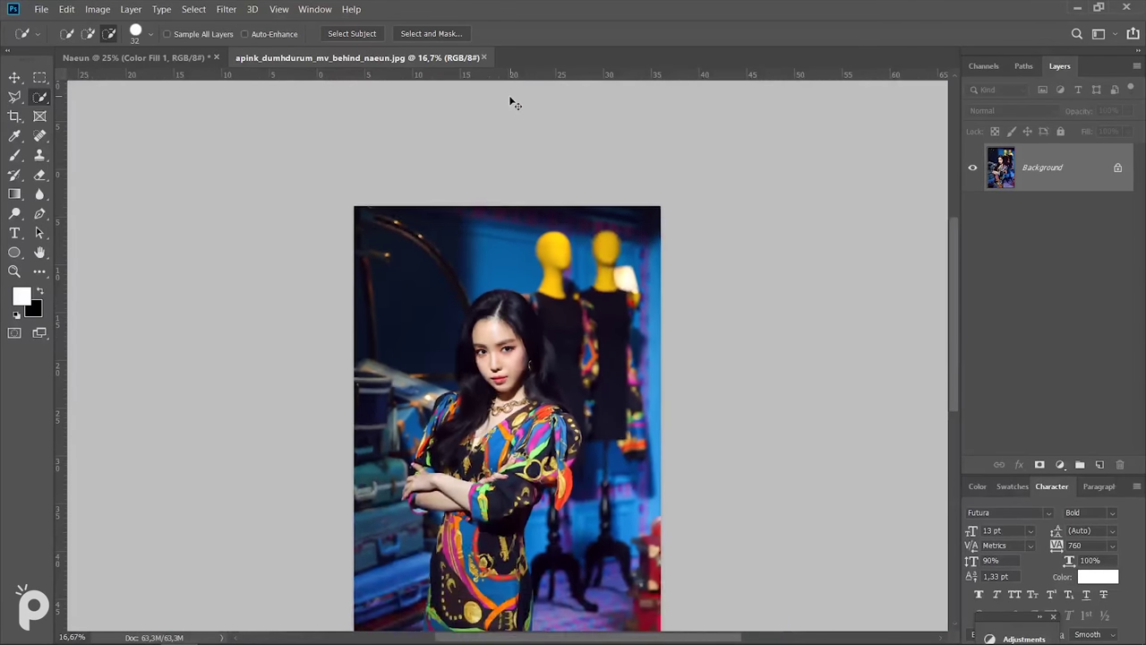
scroll(508, 95, "down", 1)
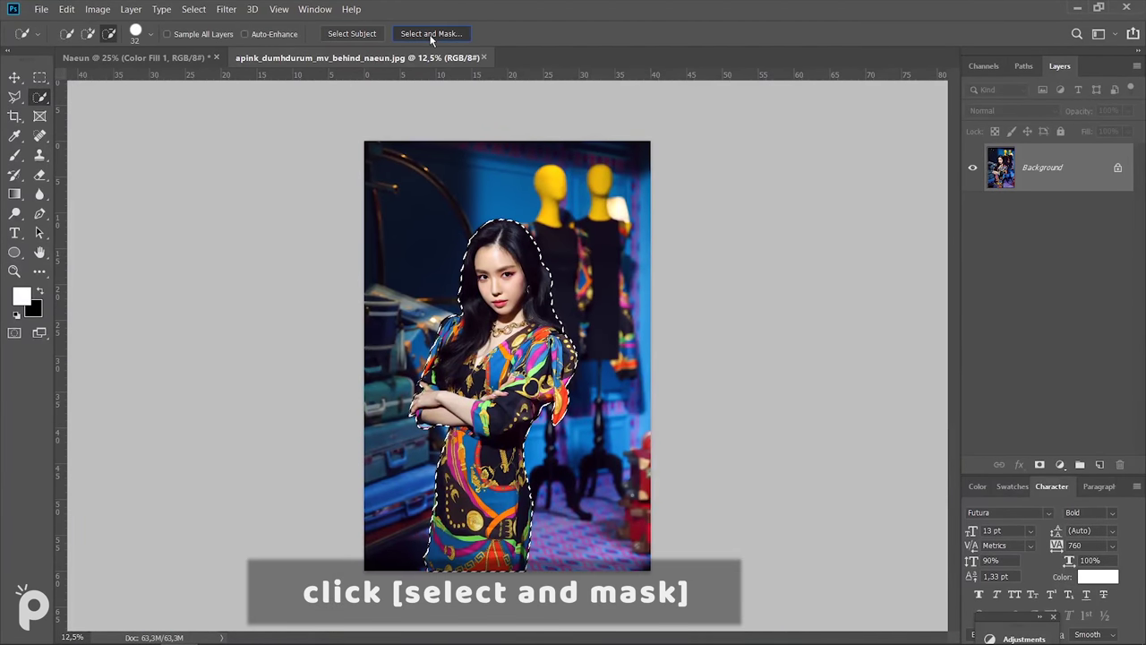
- In Select and Mask, settle on Smooth 7, Feather 3,6 px and Contrast 21%
left_click(431, 33)
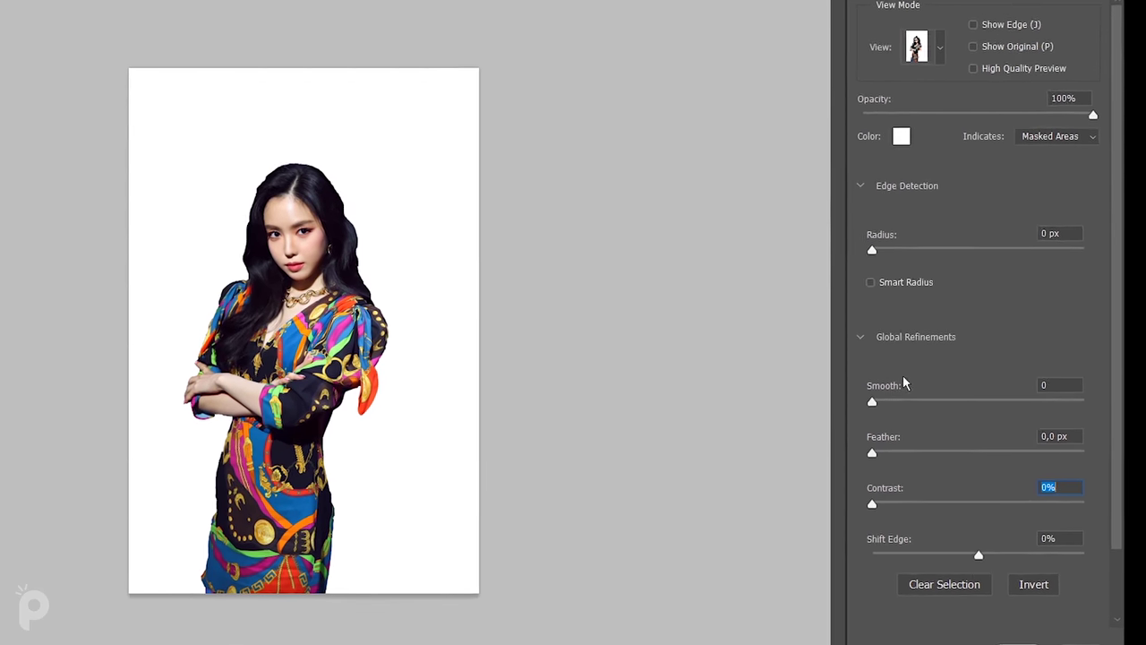
left_click(959, 414)
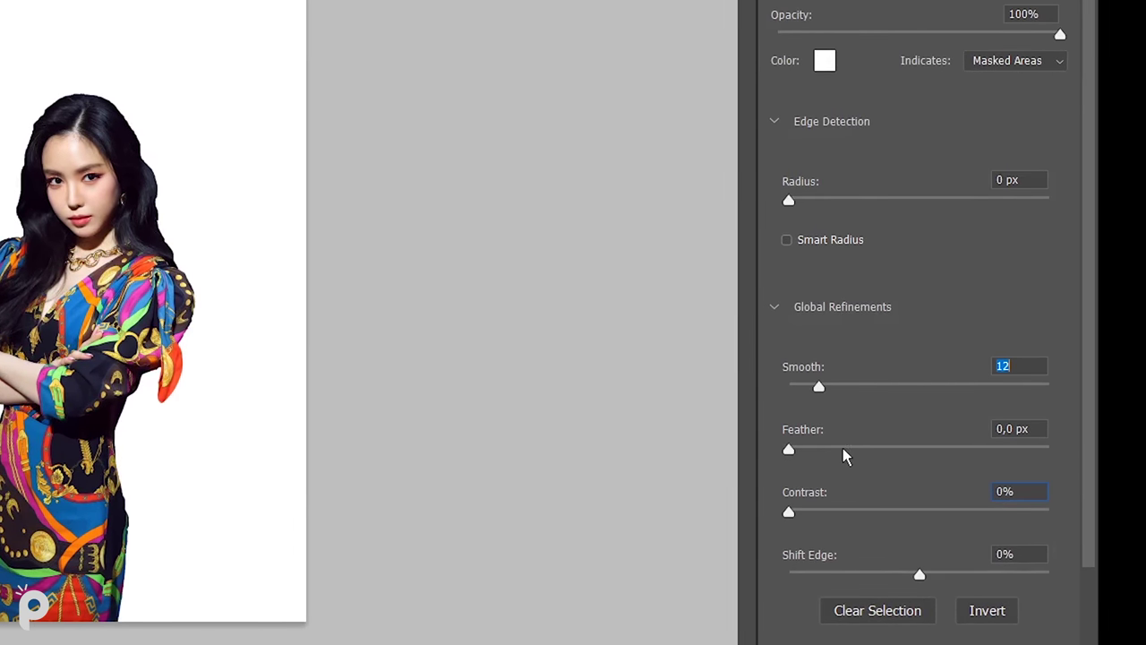
left_click_drag(838, 449, 835, 448)
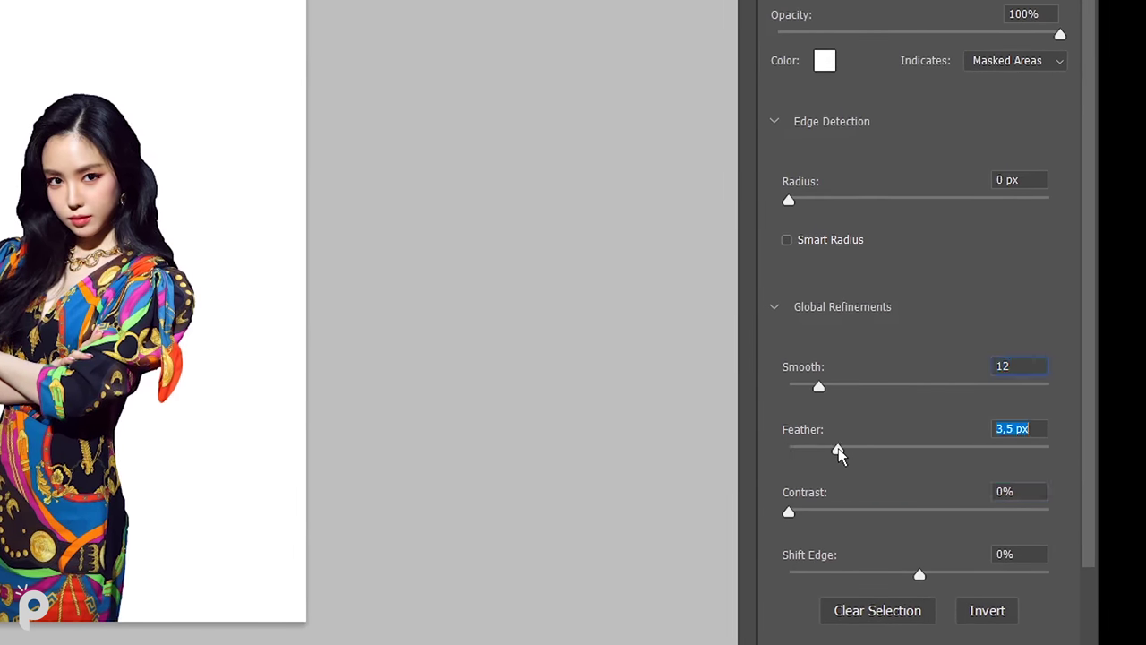
left_click(845, 507)
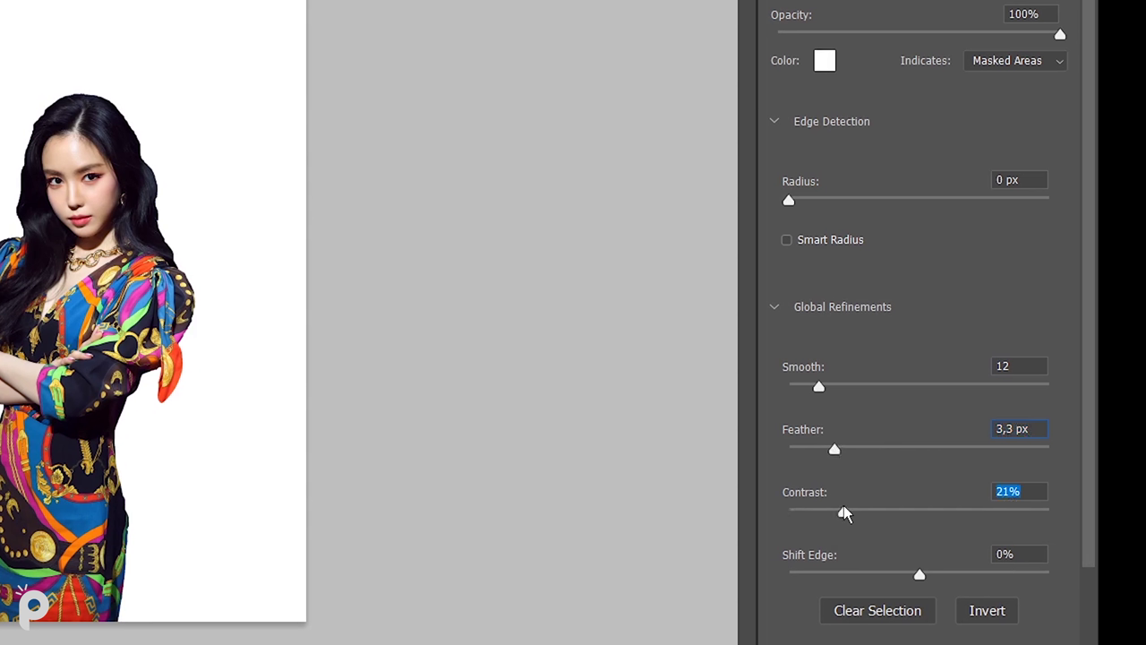
left_click(844, 447)
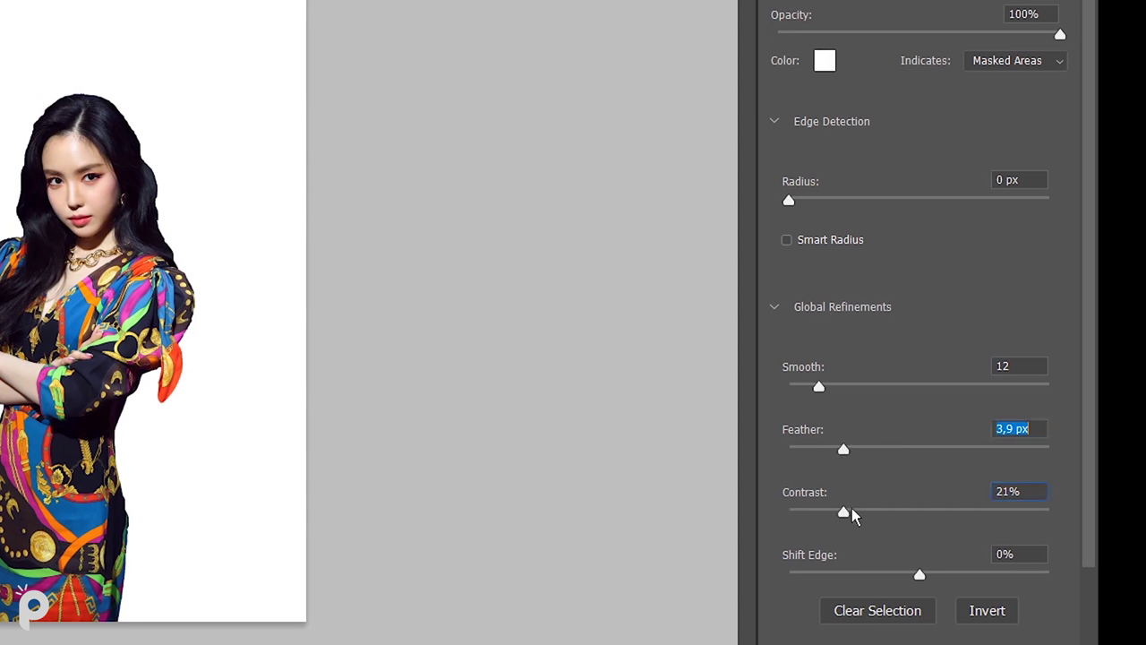
left_click_drag(842, 447, 850, 449)
left_click_drag(848, 511, 857, 512)
left_click_drag(842, 449, 833, 448)
left_click_drag(818, 386, 808, 386)
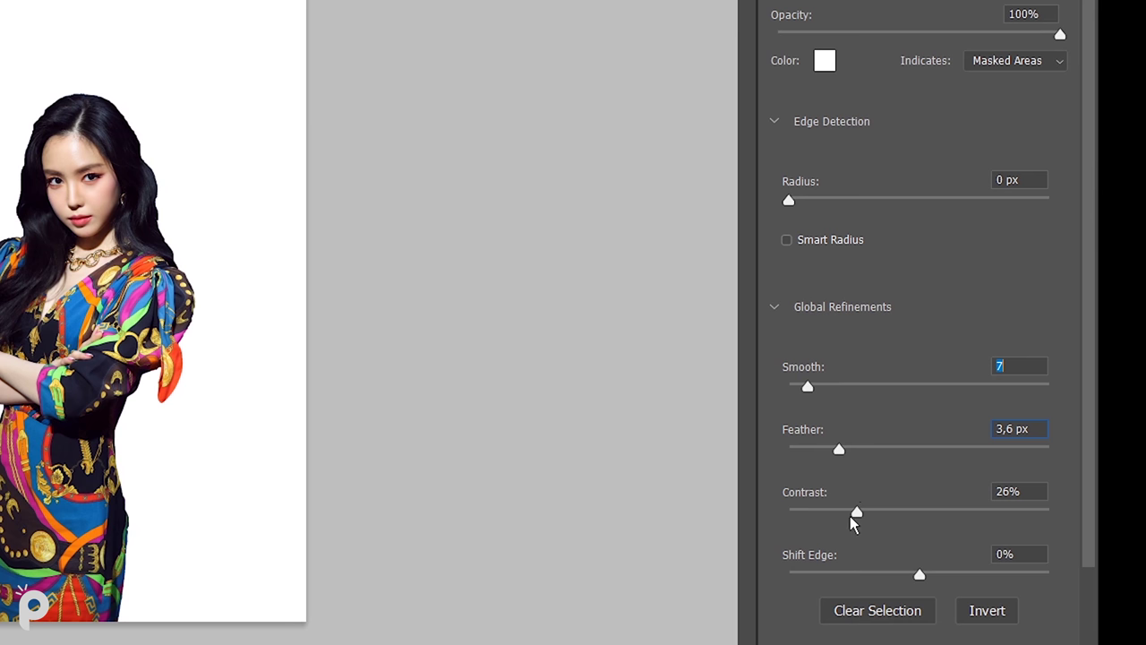
left_click_drag(853, 511, 842, 511)
- Compare against the original, apply the refined selection and mask the background out
key("m")
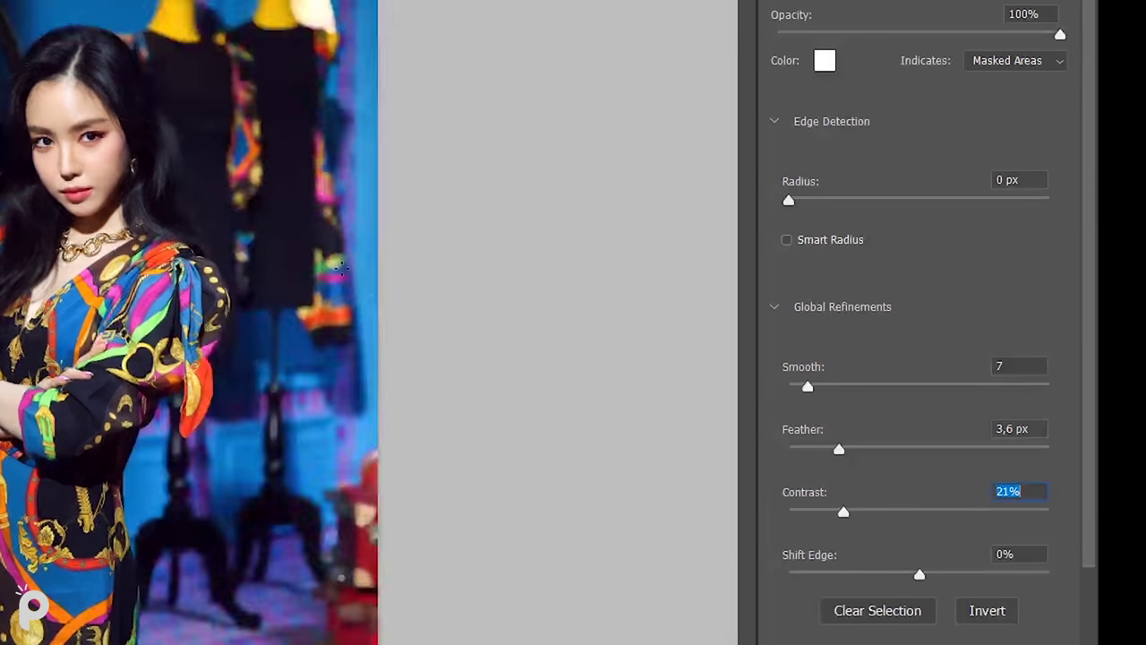
key("ctrl+plus")
key("v")
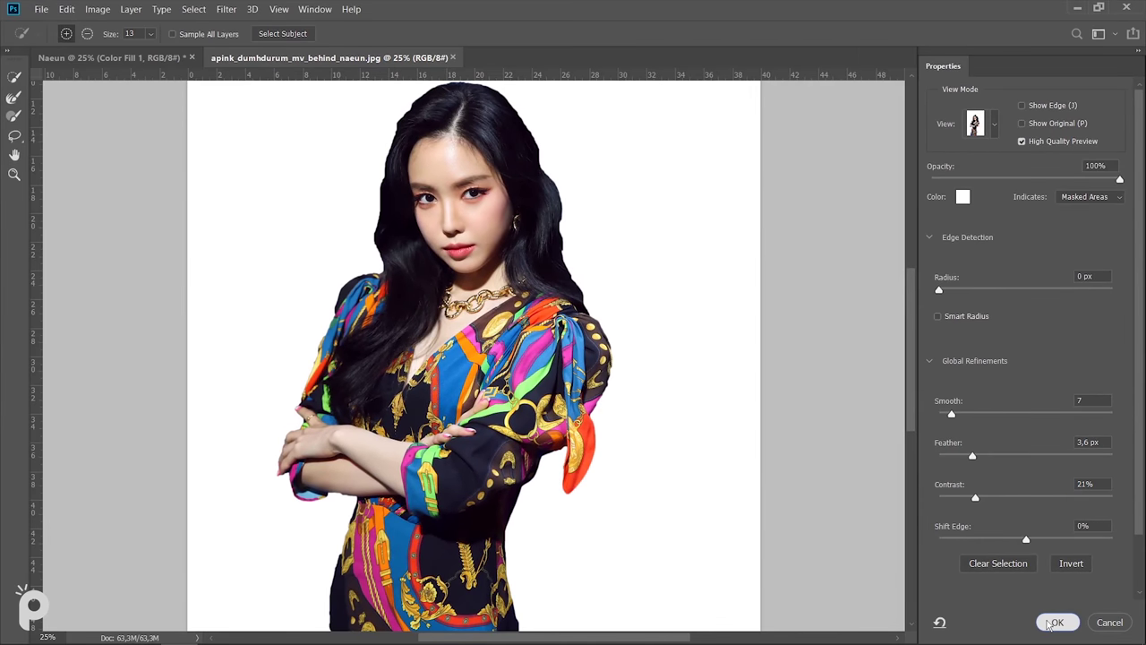
left_click(1038, 623)
left_click(1038, 465)
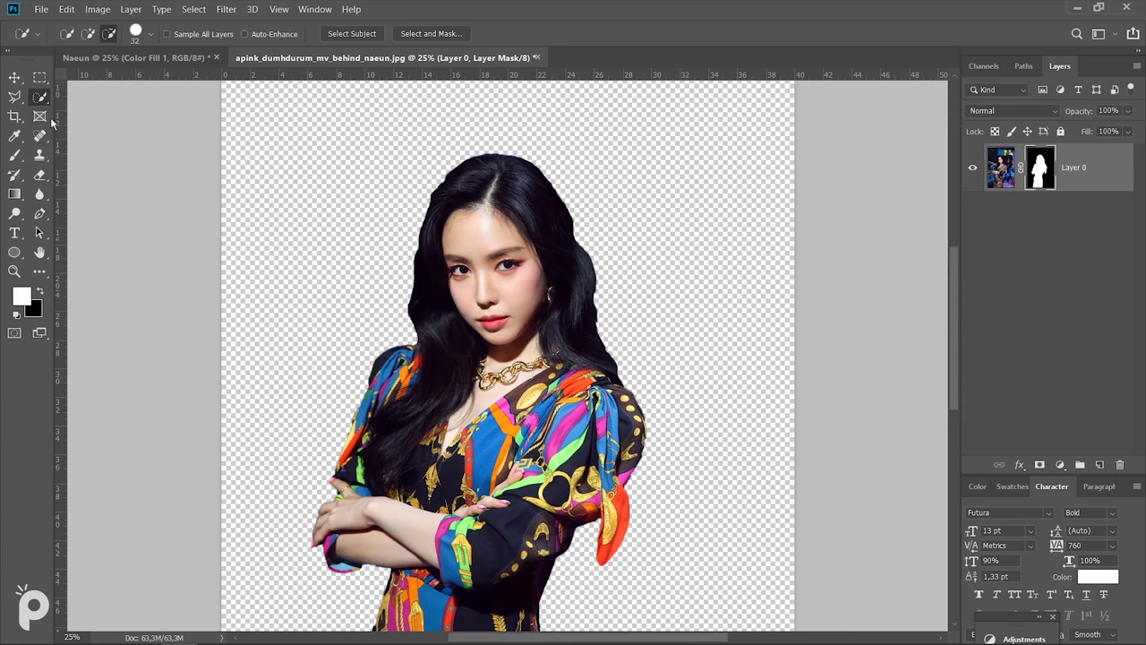
- Erase stray edges around the woman's hair outline, then zoom out to the whole figure
left_click(39, 176)
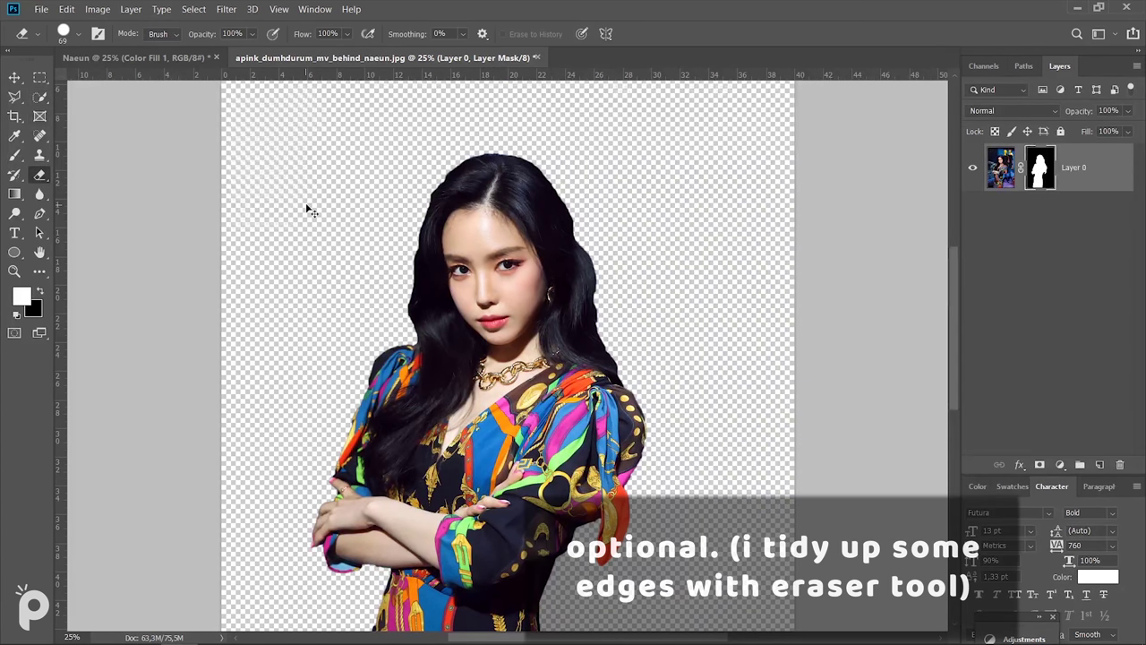
scroll(307, 209, "up", 2)
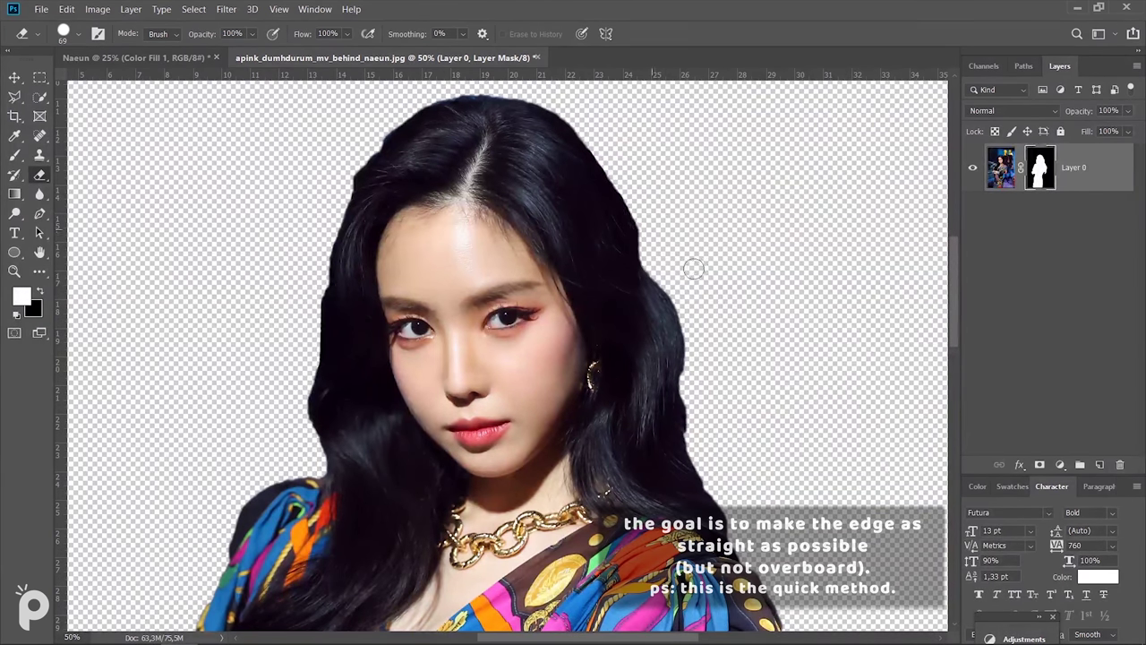
scroll(692, 280, "down", 2)
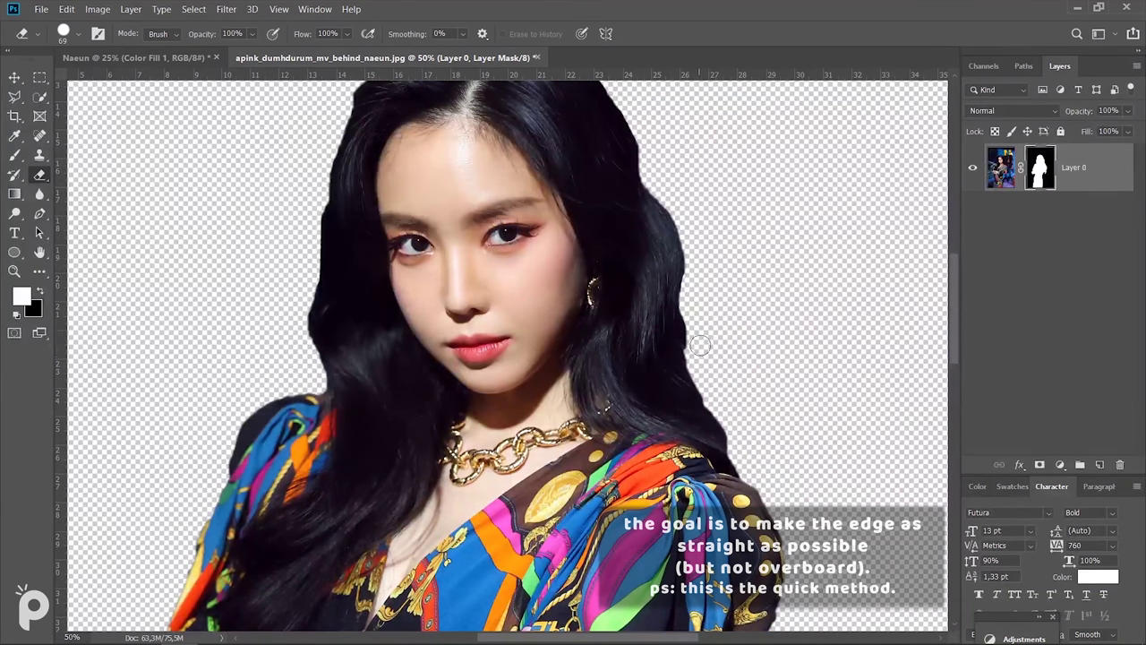
scroll(720, 404, "down", 1)
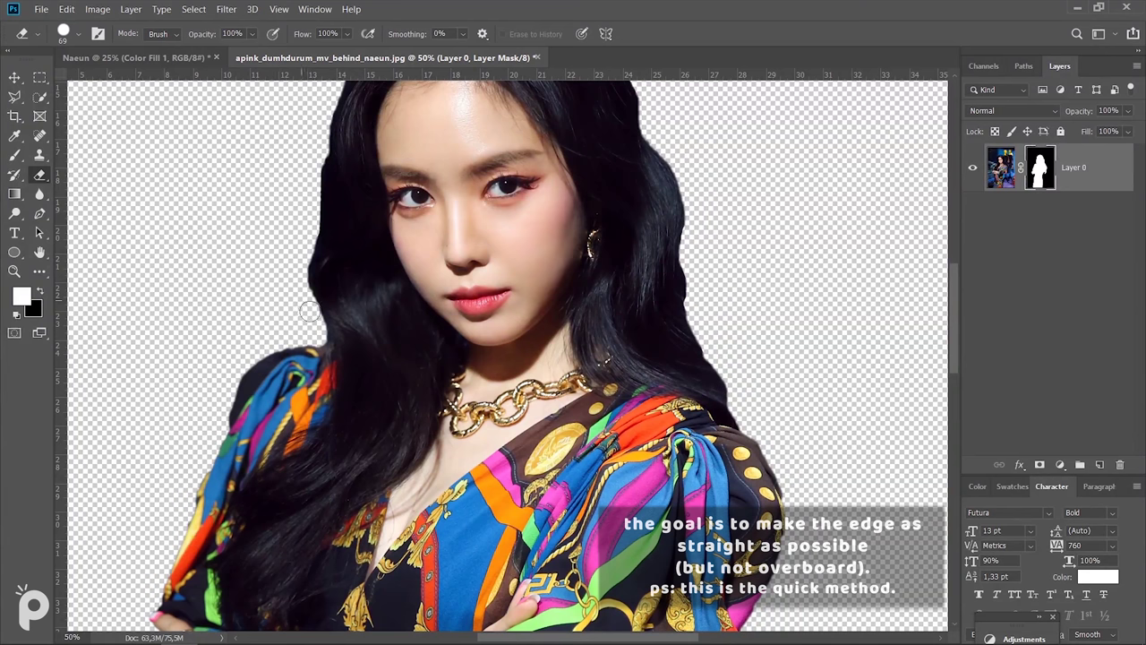
scroll(339, 170, "up", 2)
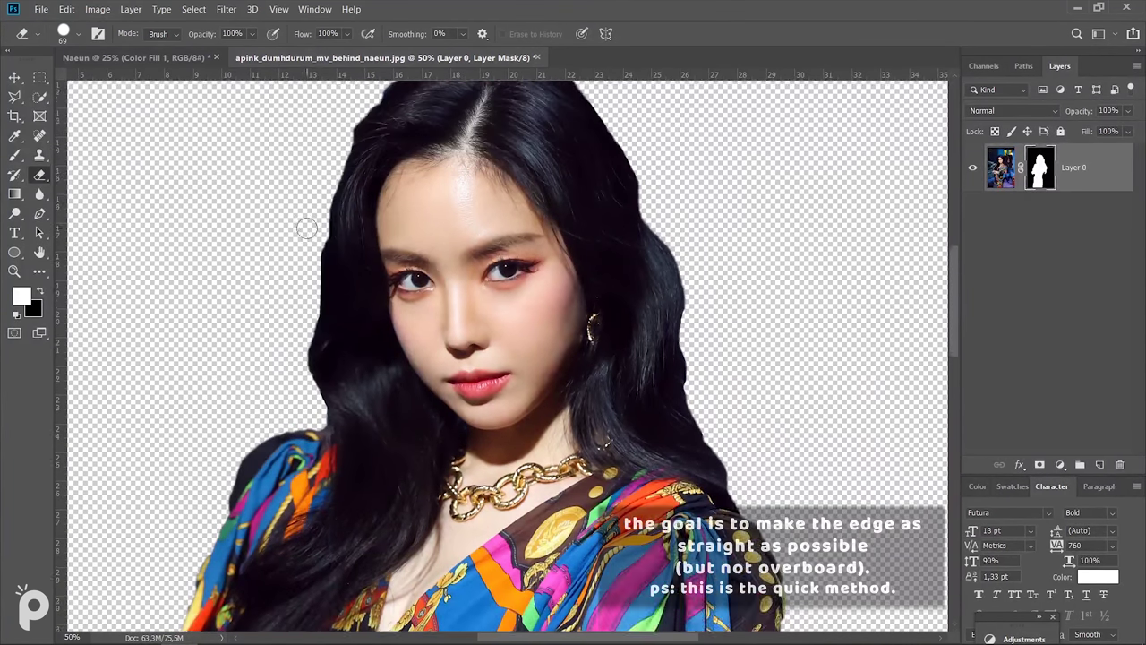
scroll(340, 170, "up", 1)
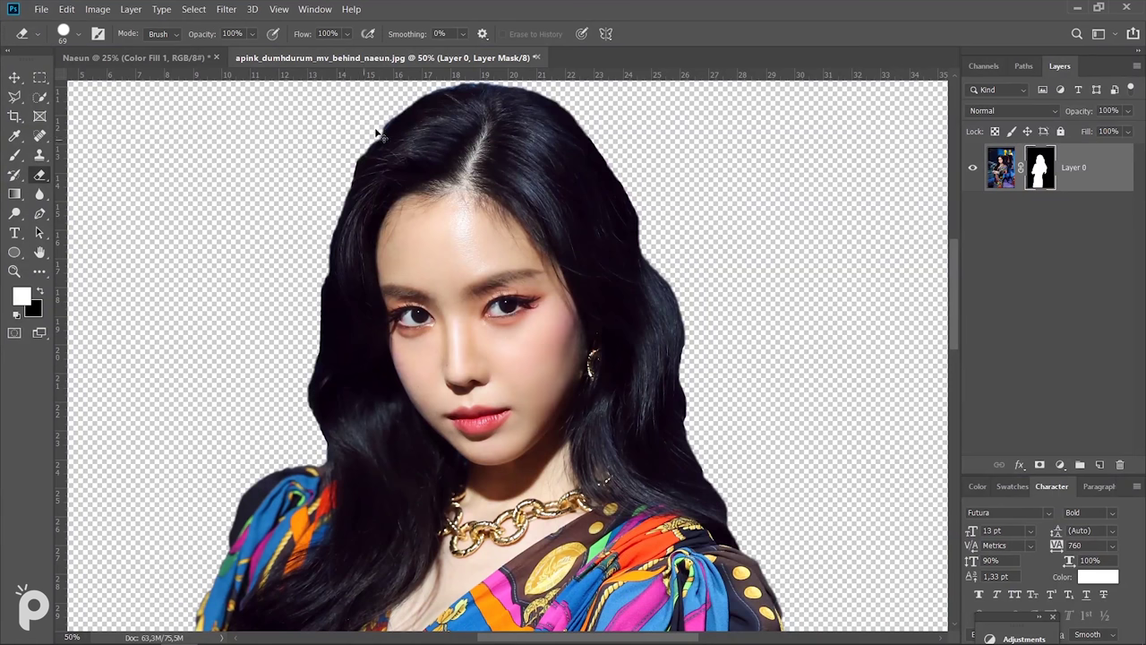
key("ctrl+minus")
key("ctrl+minus")
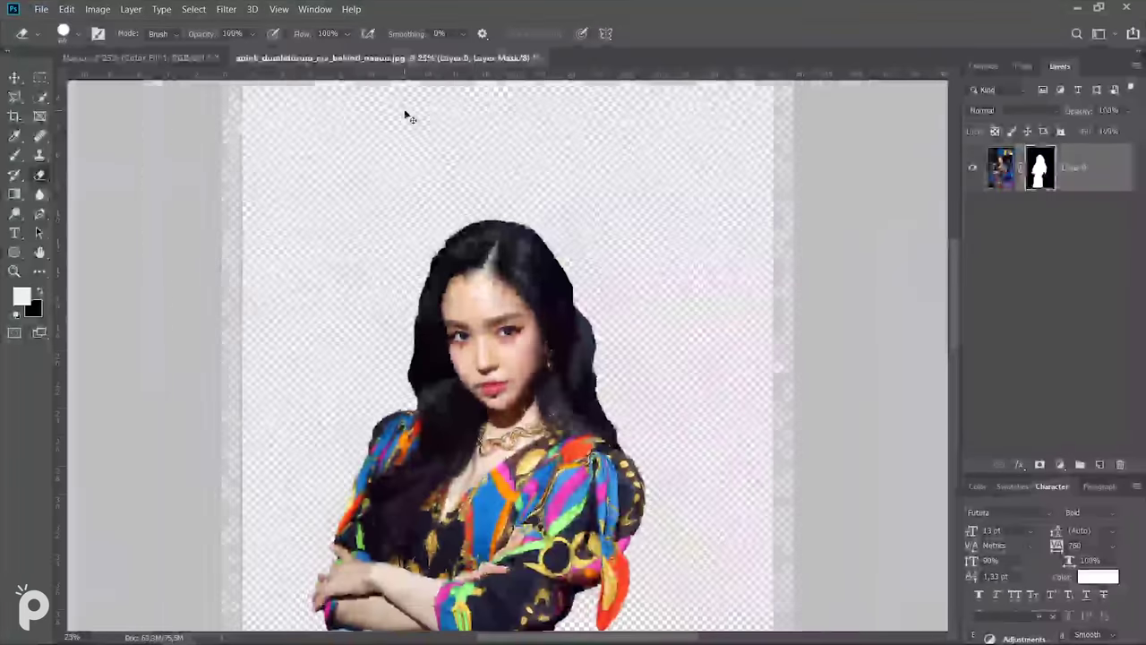
key("ctrl+minus")
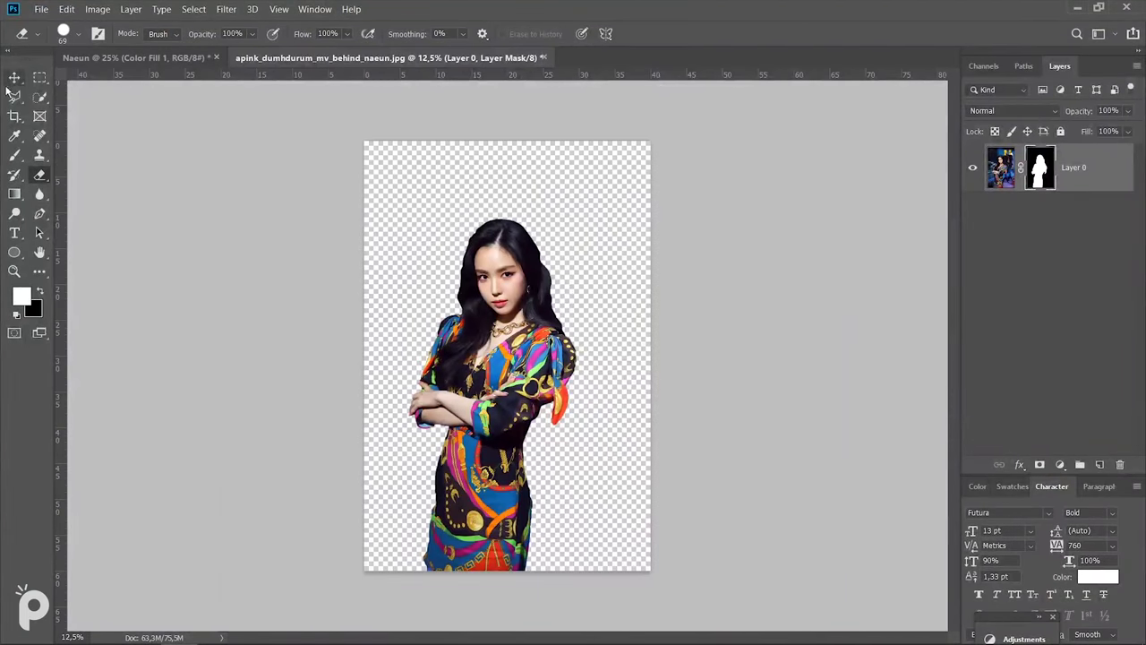
- Drag the cut-out woman into the pink Naeun poster and close the source photo without saving
left_click(11, 81)
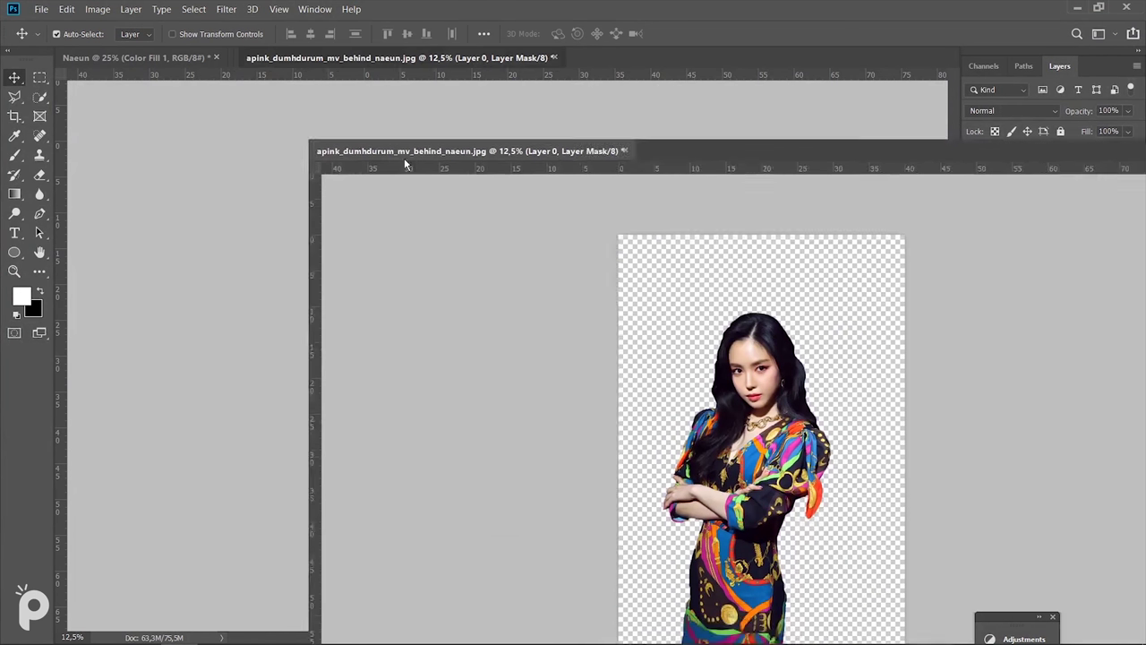
left_click_drag(297, 60, 394, 175)
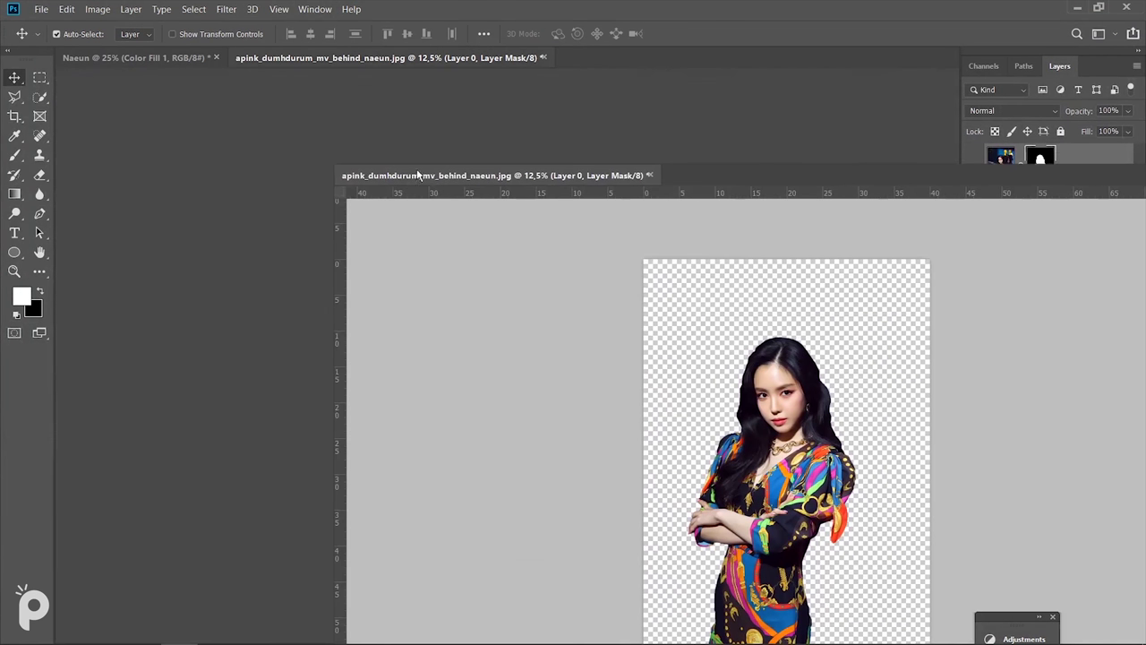
left_click_drag(509, 186, 733, 202)
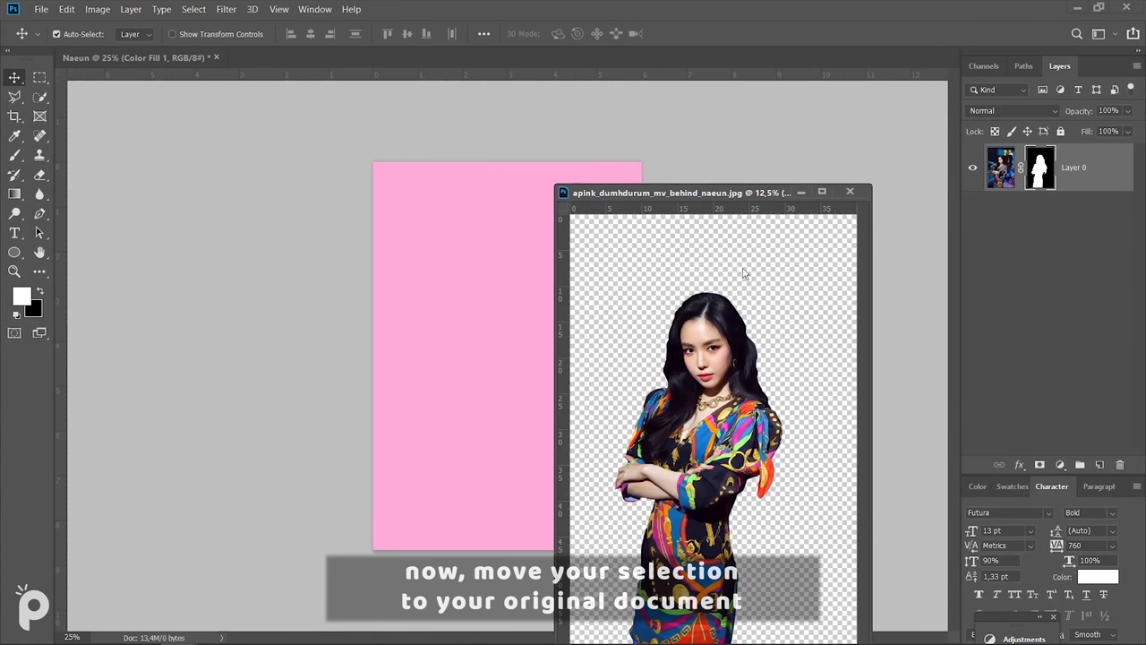
left_click_drag(742, 269, 500, 374)
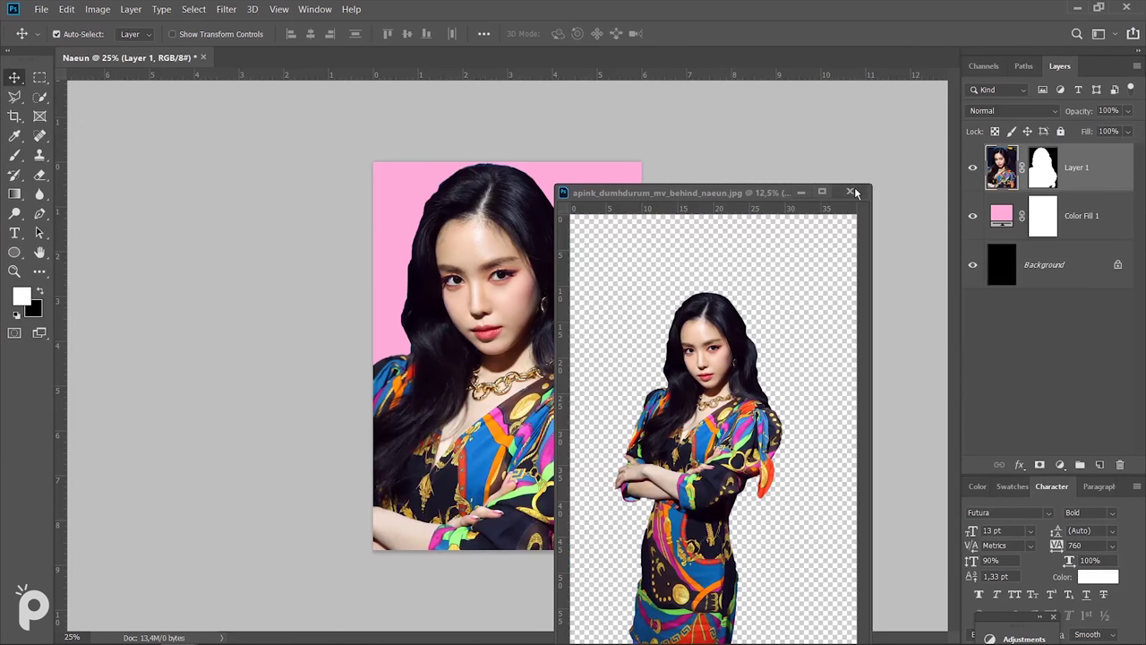
left_click(850, 192)
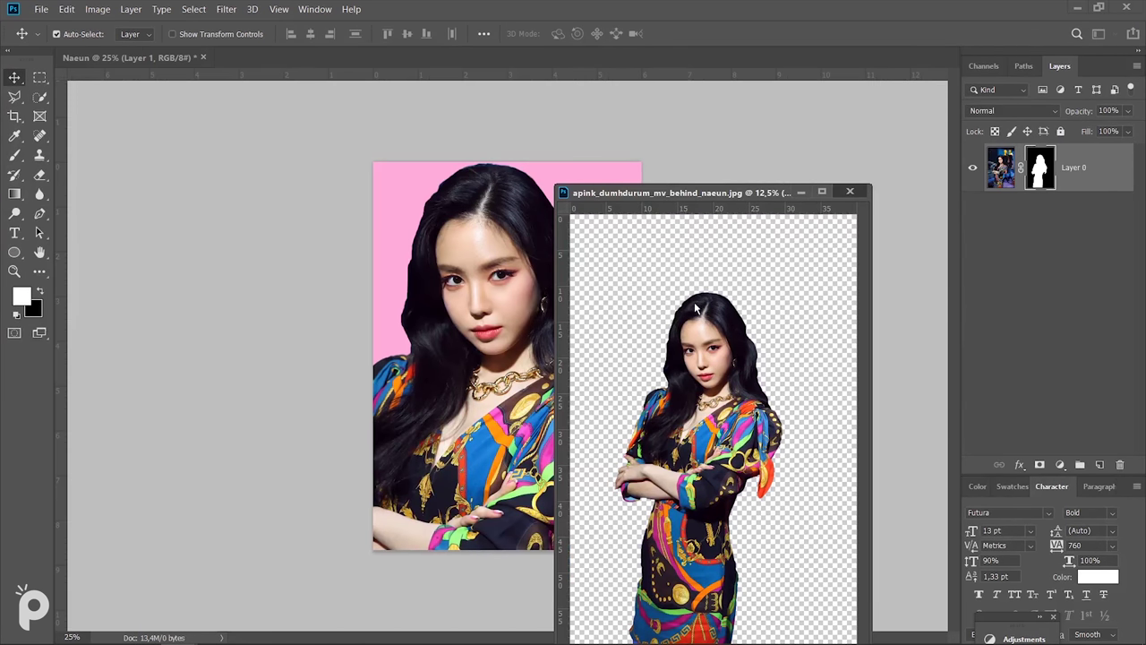
left_click(612, 269)
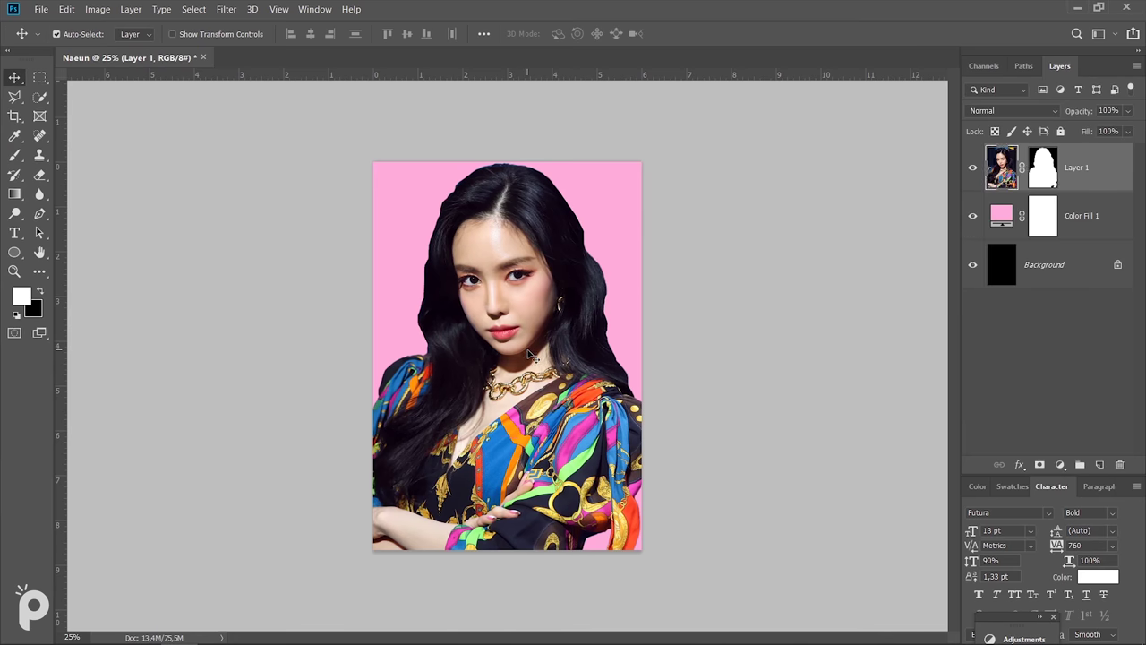
- Scale the woman down to about 64% and reposition her on the page
key("ctrl+minus")
key("ctrl+t")
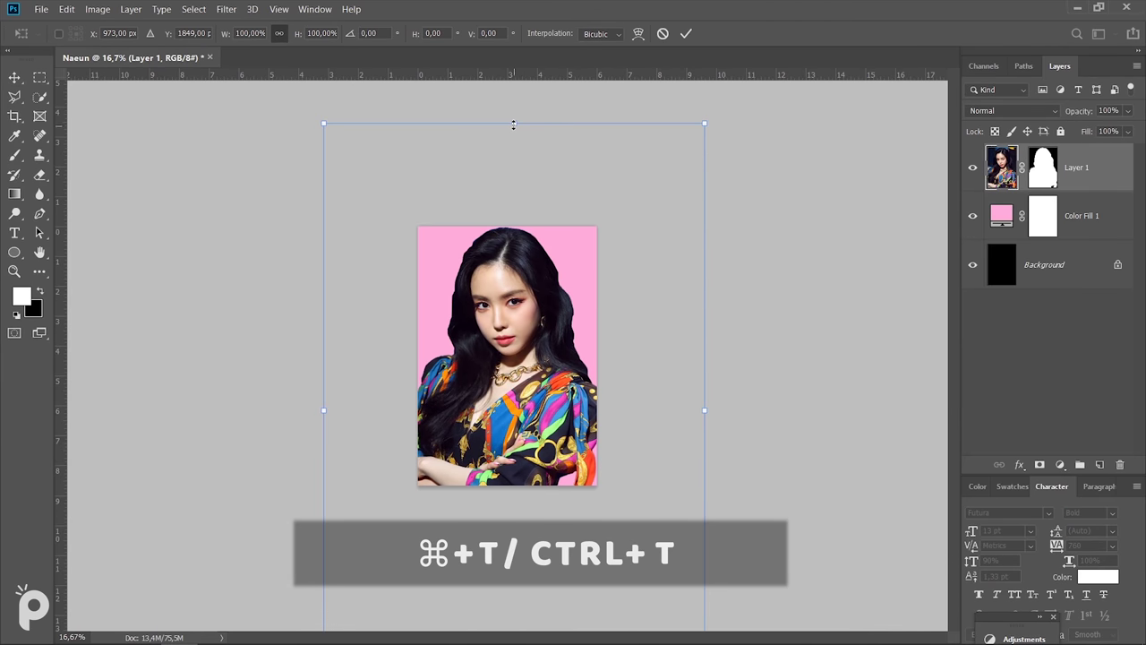
left_click_drag(513, 125, 511, 291)
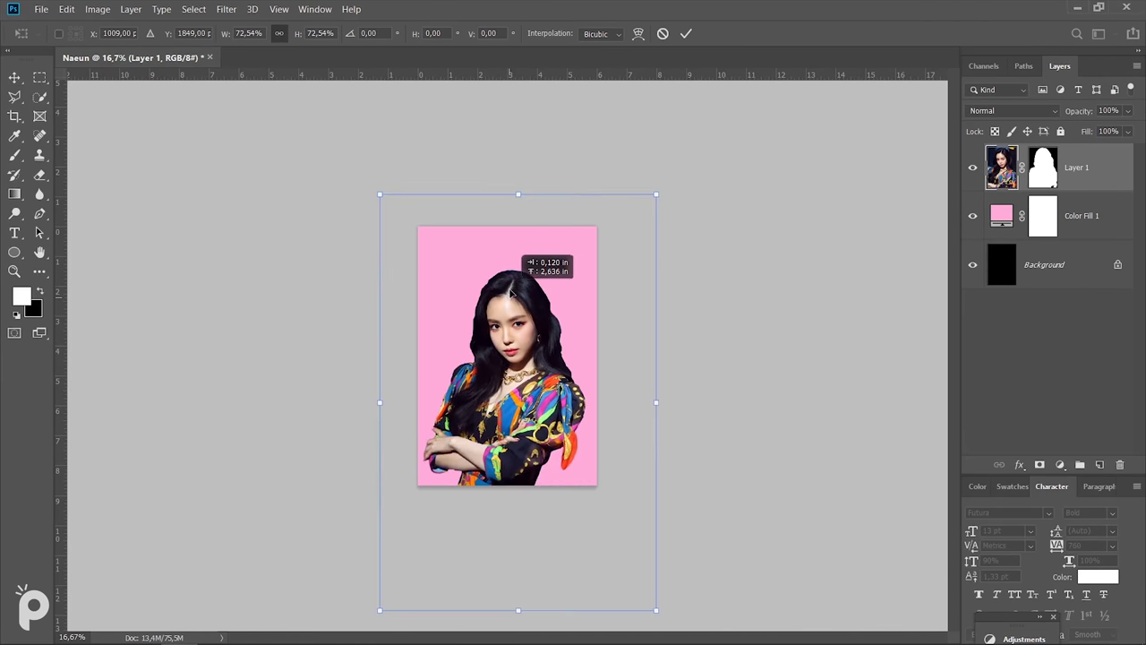
left_click_drag(510, 291, 511, 230)
left_click_drag(518, 148, 517, 208)
left_click_drag(521, 309, 516, 334)
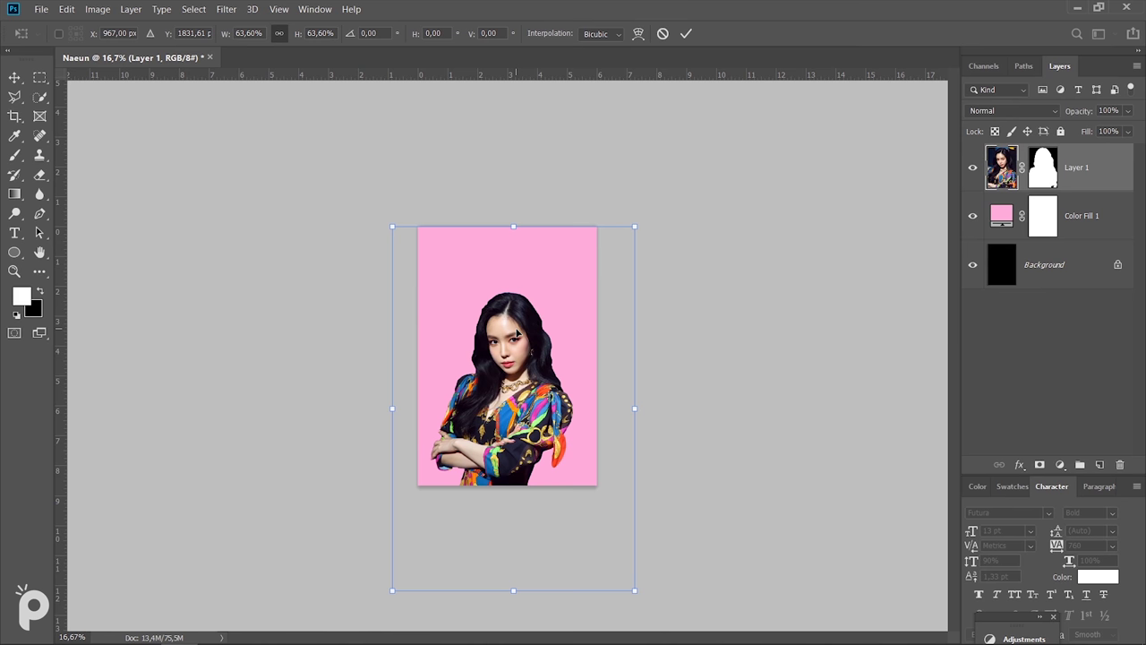
key("Return")
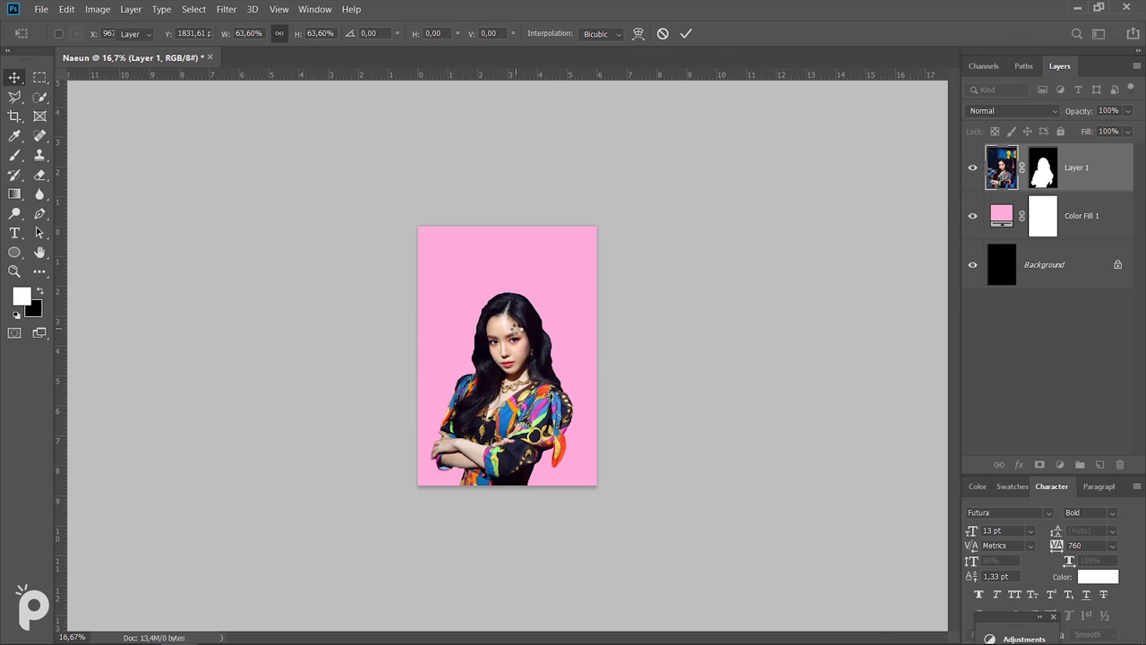
left_click_drag(511, 342, 520, 324)
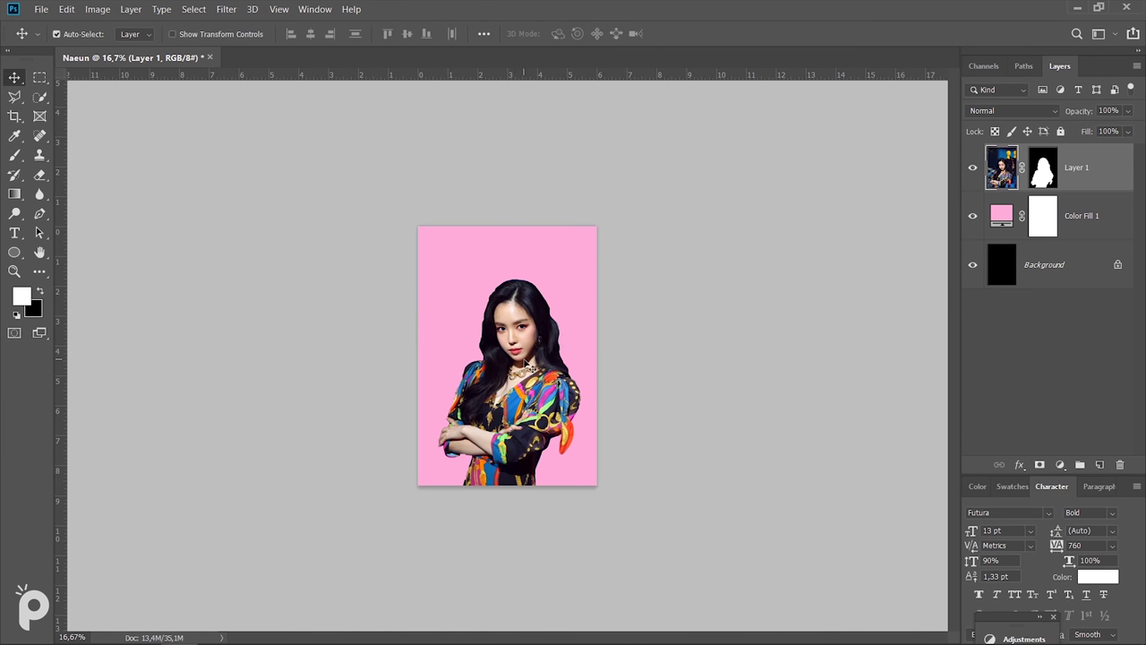
left_click_drag(504, 322, 496, 325)
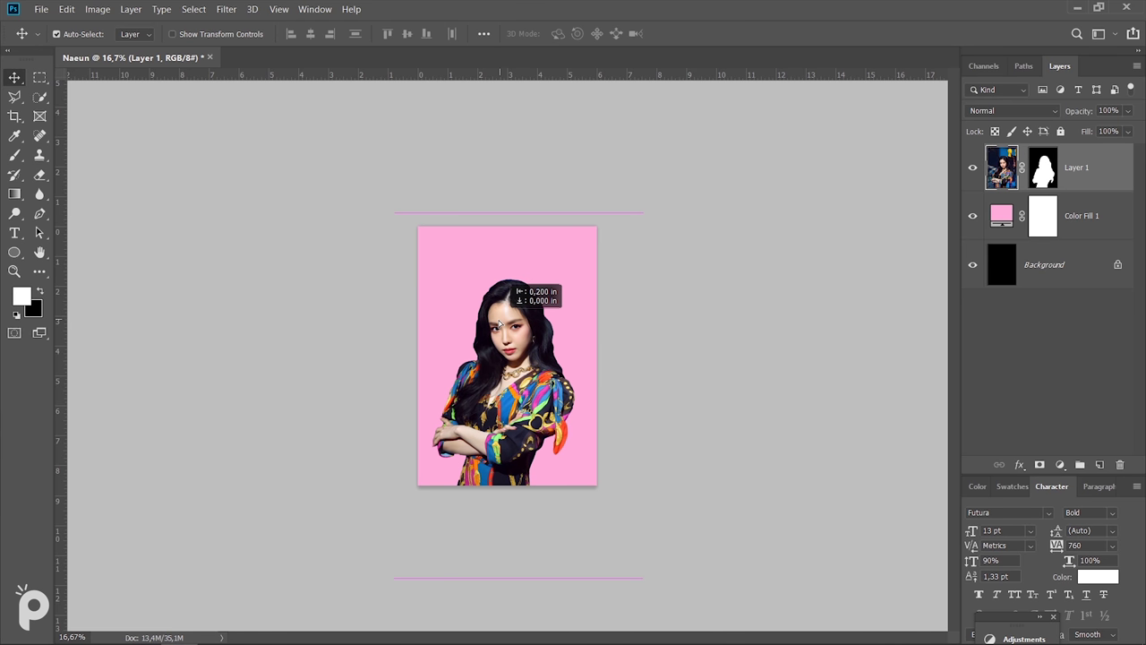
- Enlarge the woman from the top handle so she fills the lower half of the poster
key("ctrl+plus")
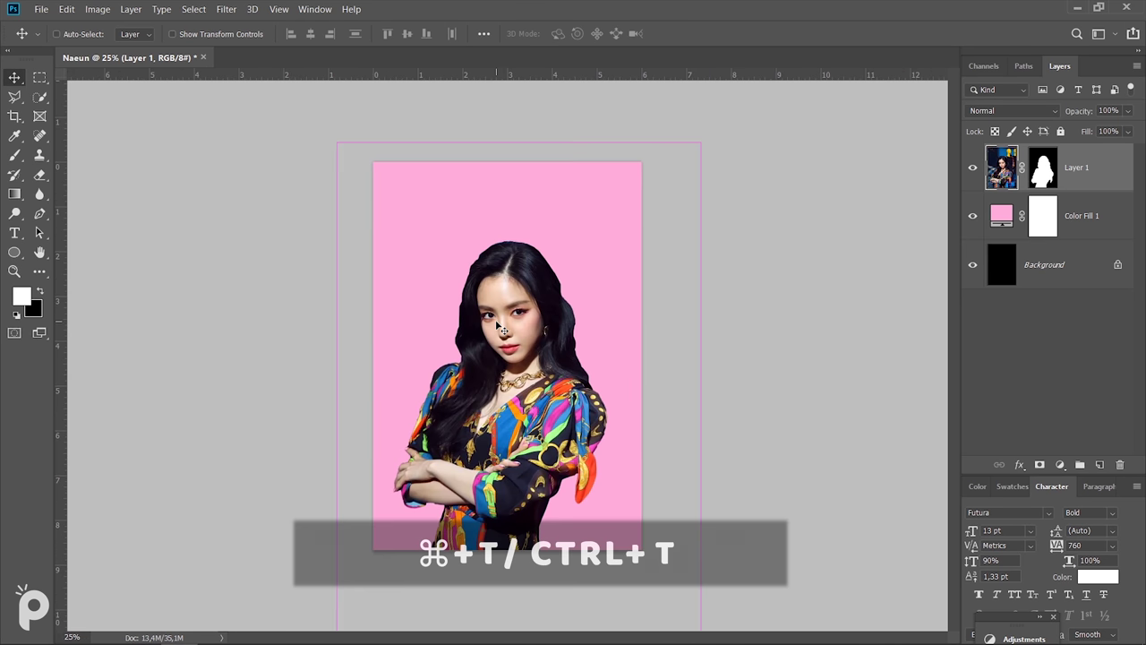
key("ctrl+t")
left_click_drag(520, 141, 520, 148)
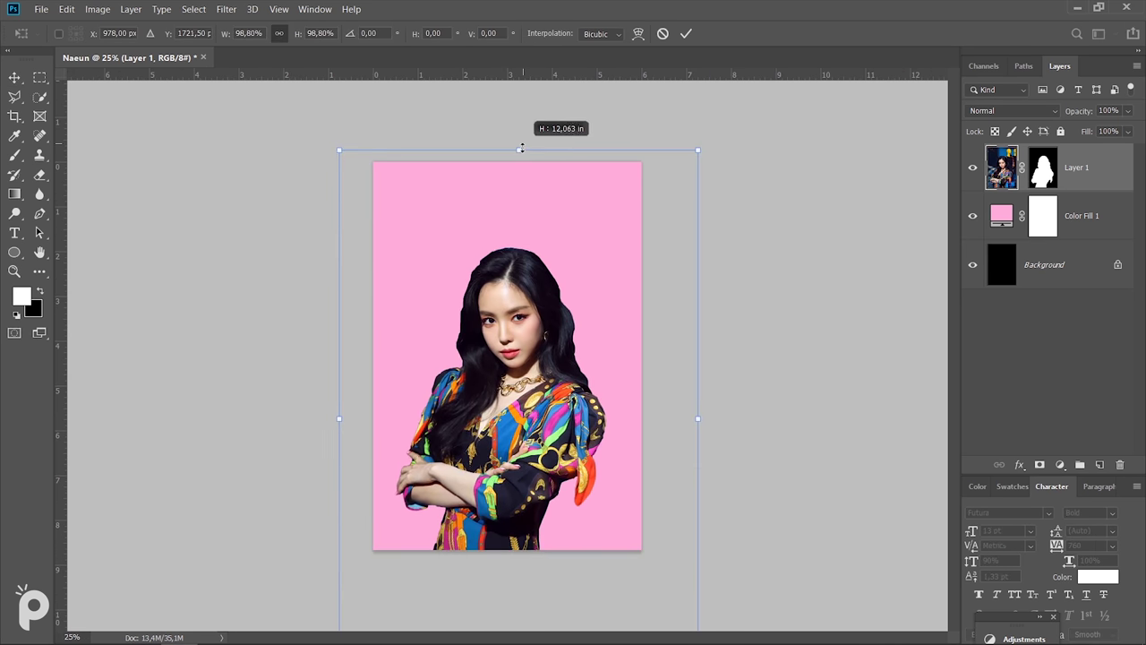
key("Return")
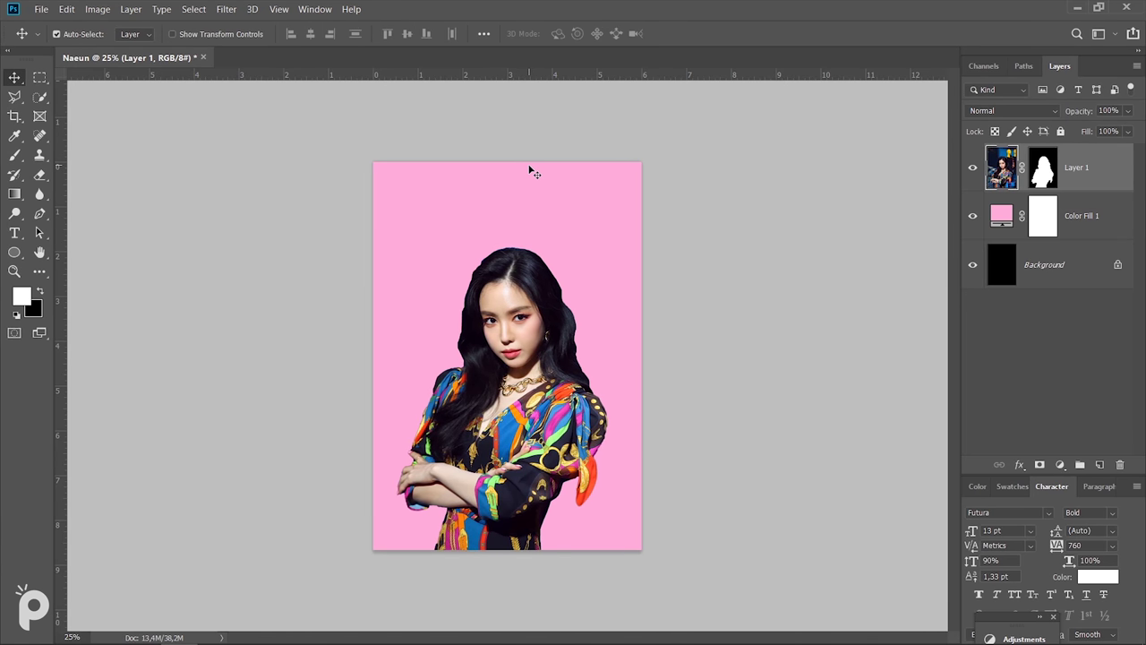
key("ctrl+plus")
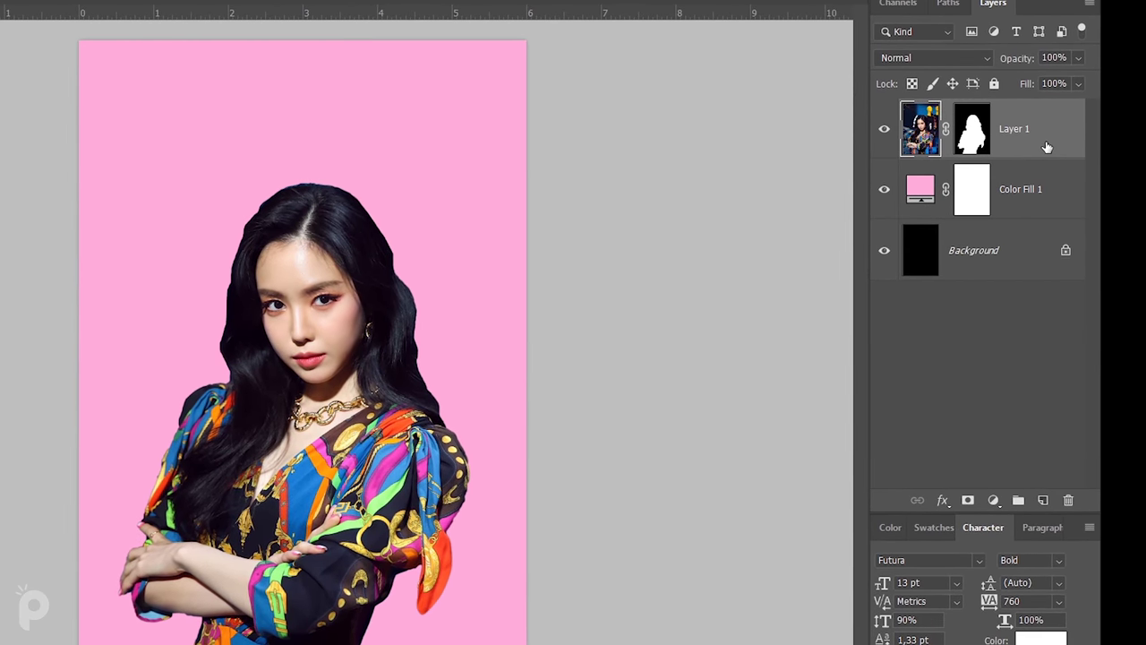
- Duplicate the woman twice, keep Layer 1 on top, and merge one copy as 'Shadow 1'
key("ctrl+j")
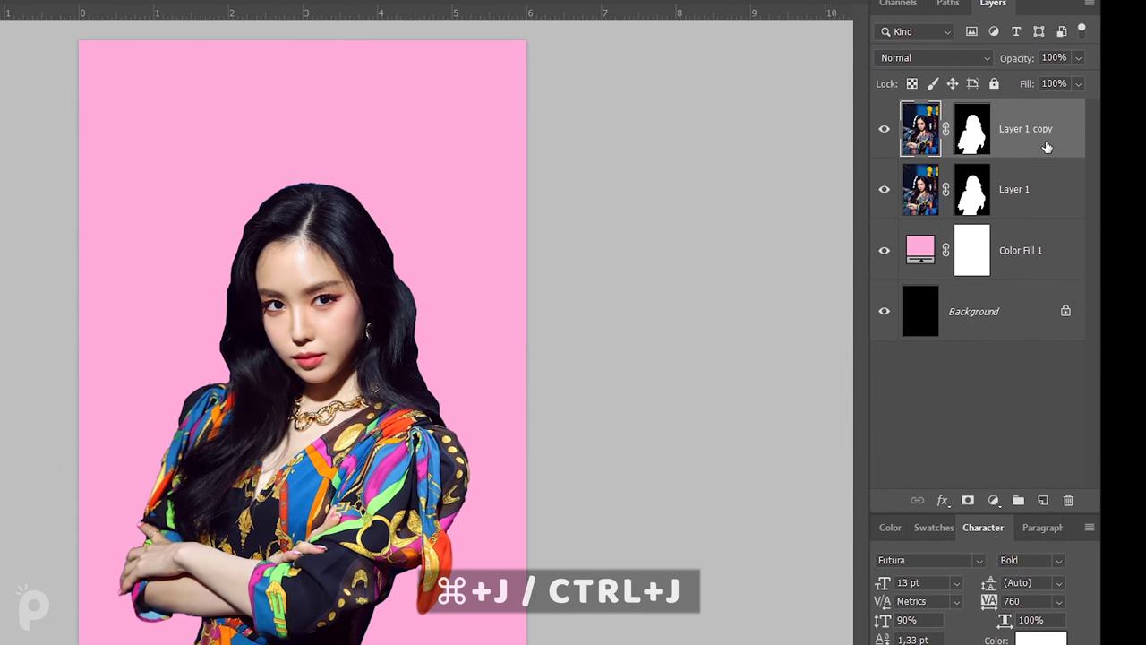
key("ctrl+j")
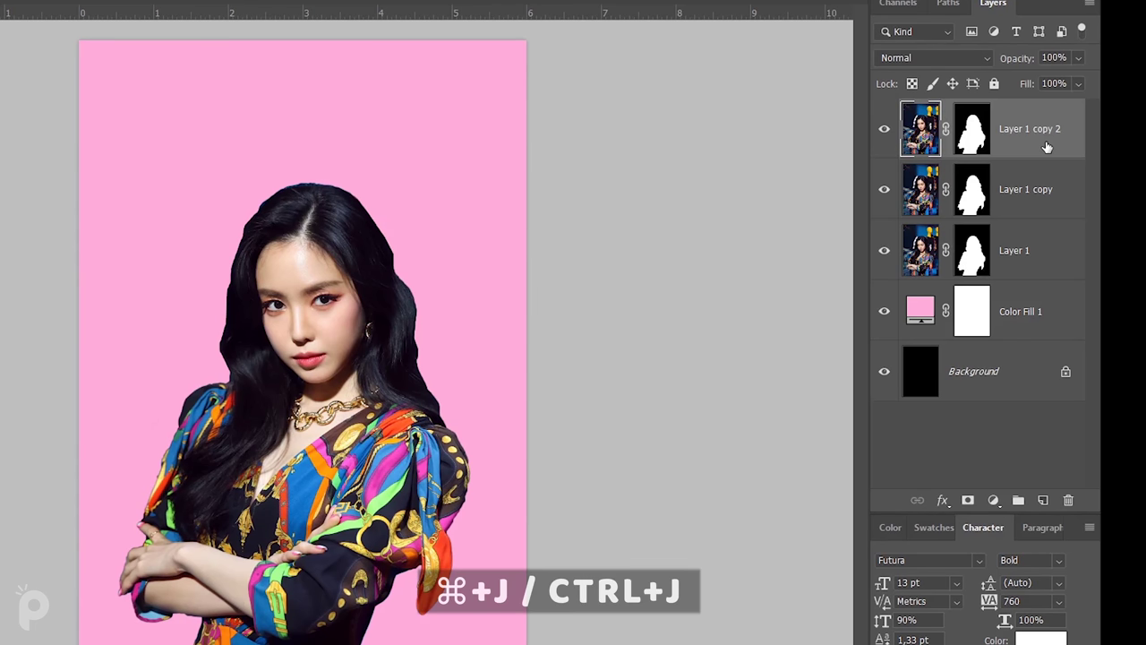
left_click_drag(1029, 240, 1013, 120)
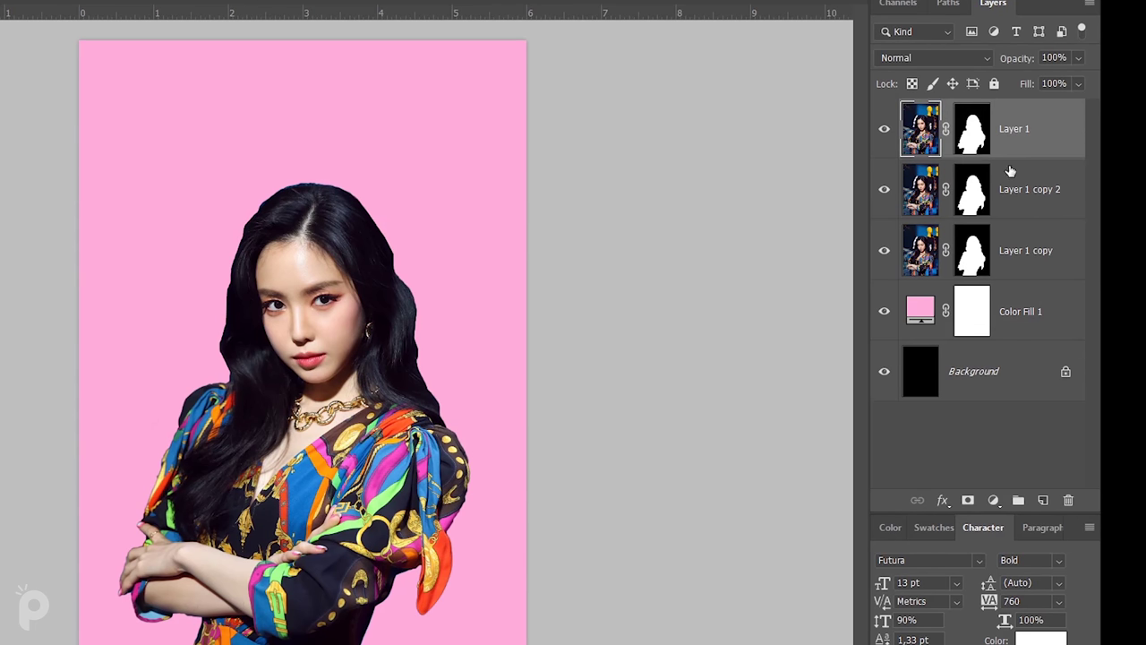
left_click(1019, 190)
key("ctrl+g")
key("ctrl+e")
double_click(974, 191)
type("Shadow 1")
key("Return")
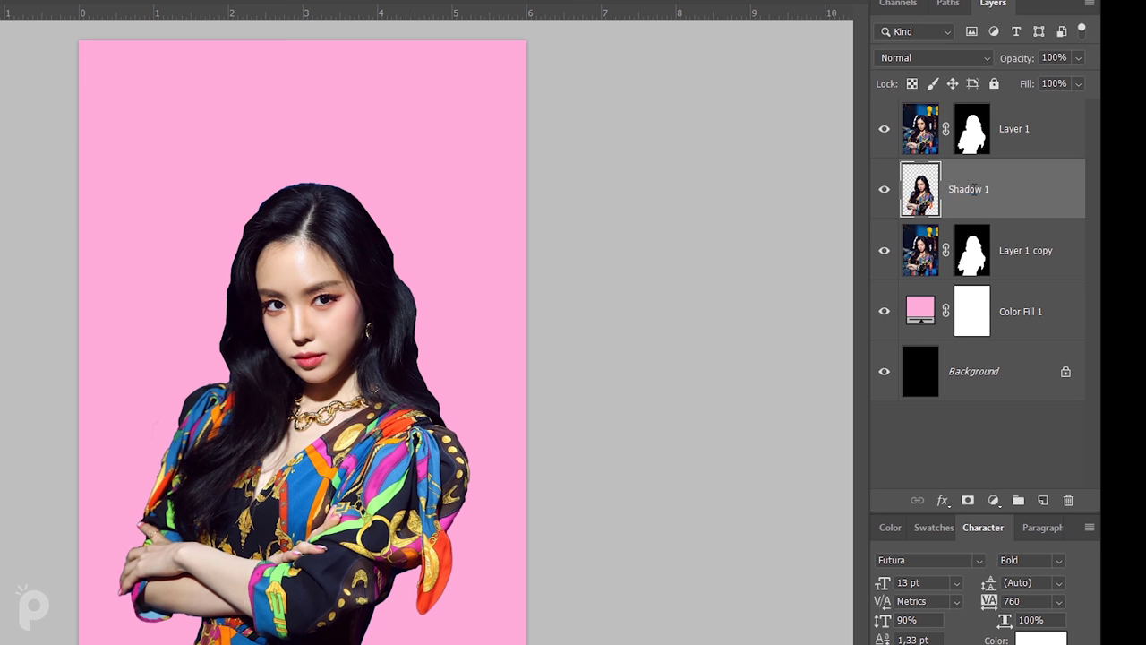
- Merge the other copy into a flattened layer named 'Shadow 2'
left_click(1052, 249)
key("ctrl+g")
key("ctrl+e")
double_click(974, 249)
type("Shadow 2")
key("Return")
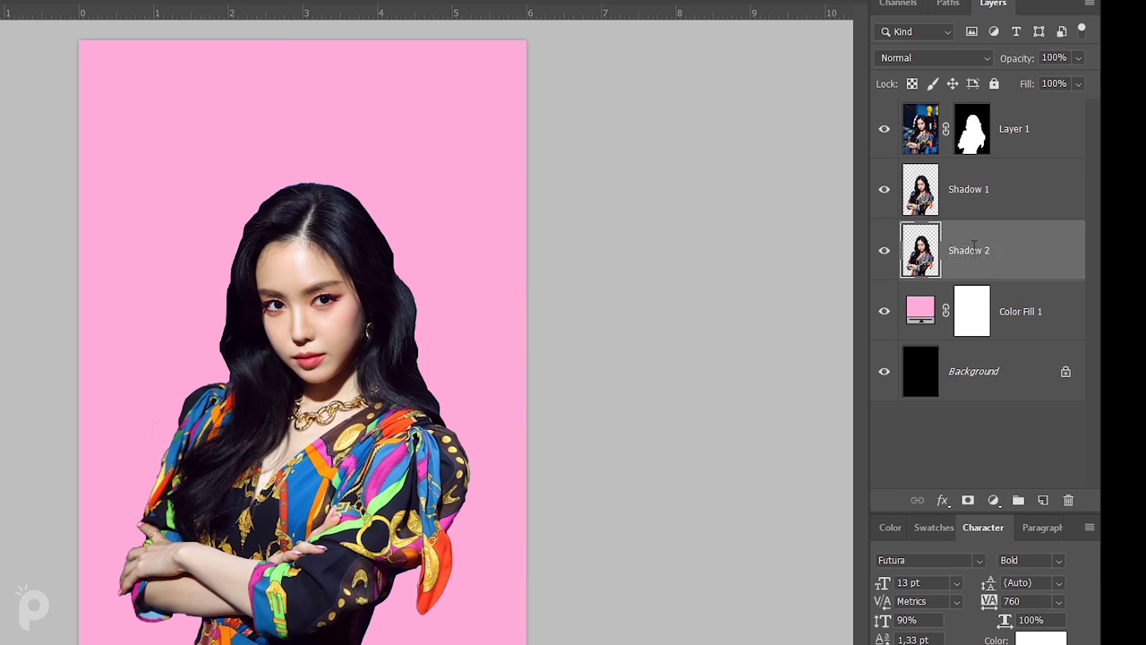
- Shift Shadow 1 about 0.3 in to the left
left_click(909, 202)
key("ctrl+t")
left_click_drag(324, 391, 305, 391)
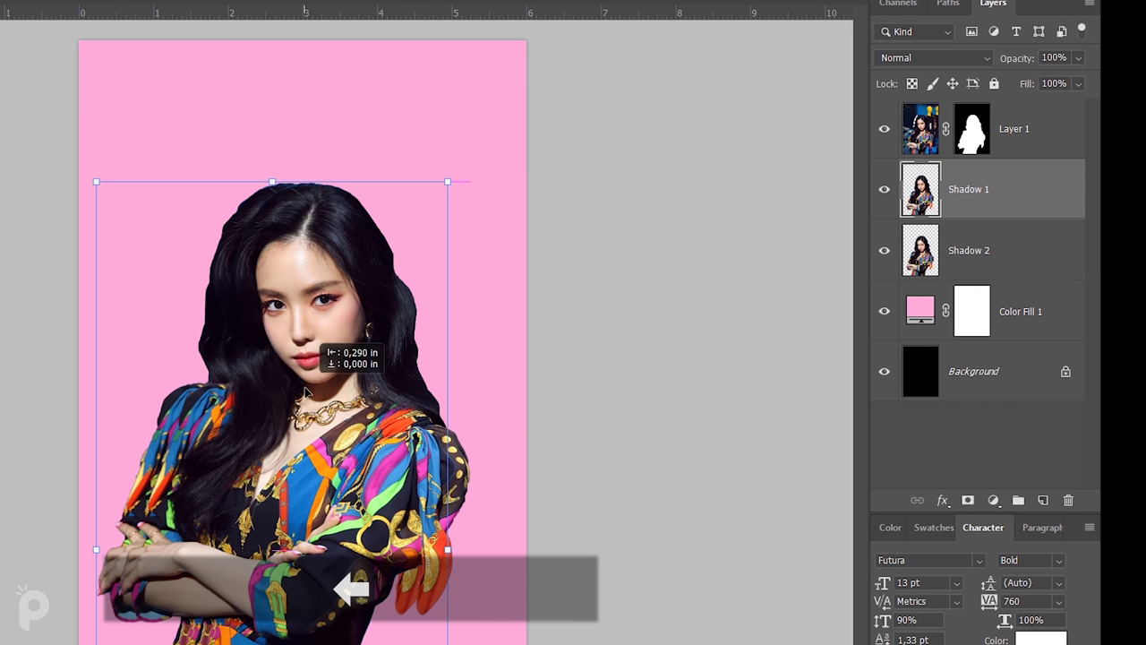
key("Return")
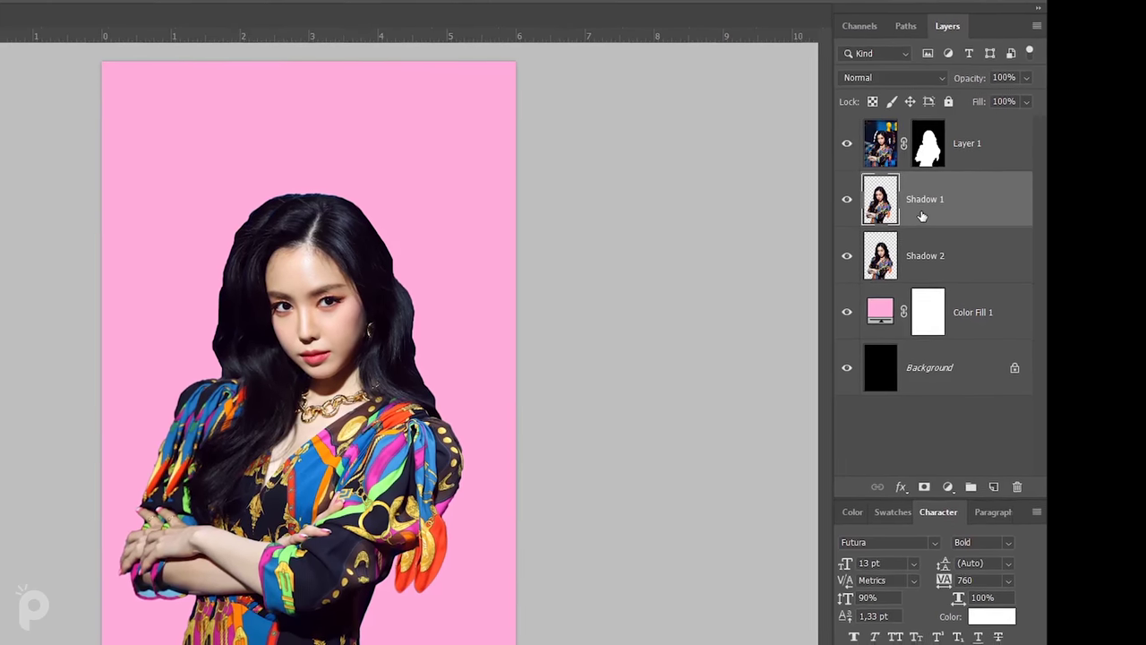
right_click(931, 215)
- Give Shadow 1 a #583046 Color Overlay and nudge it slightly down
left_click(707, 40)
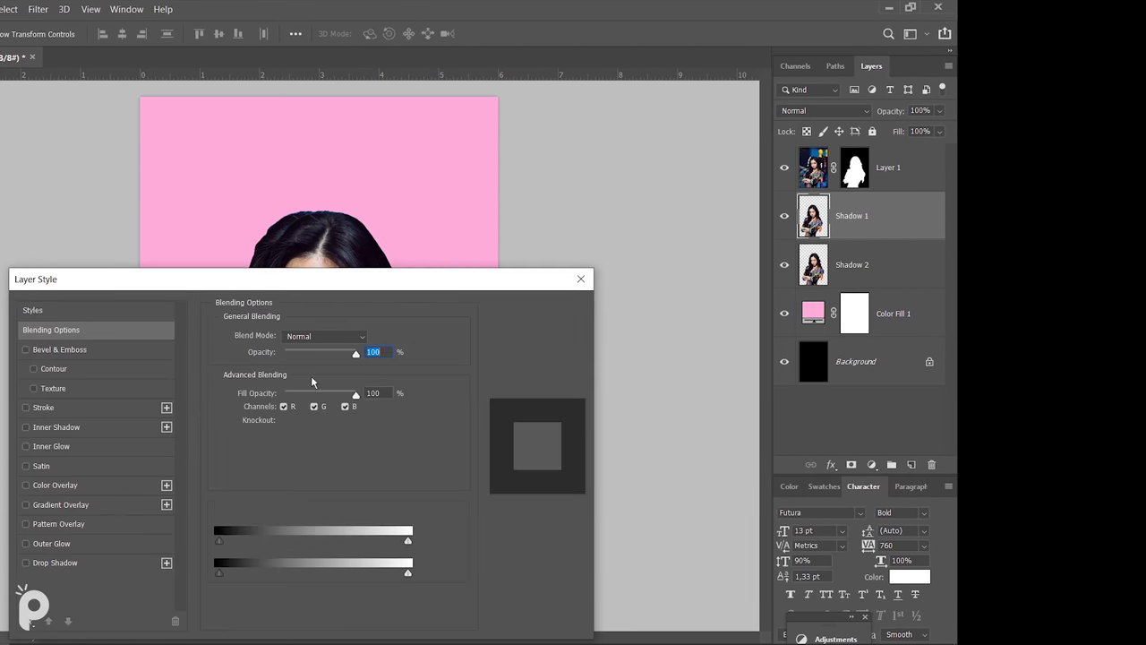
left_click(72, 486)
left_click_drag(385, 285, 740, 199)
left_click(725, 251)
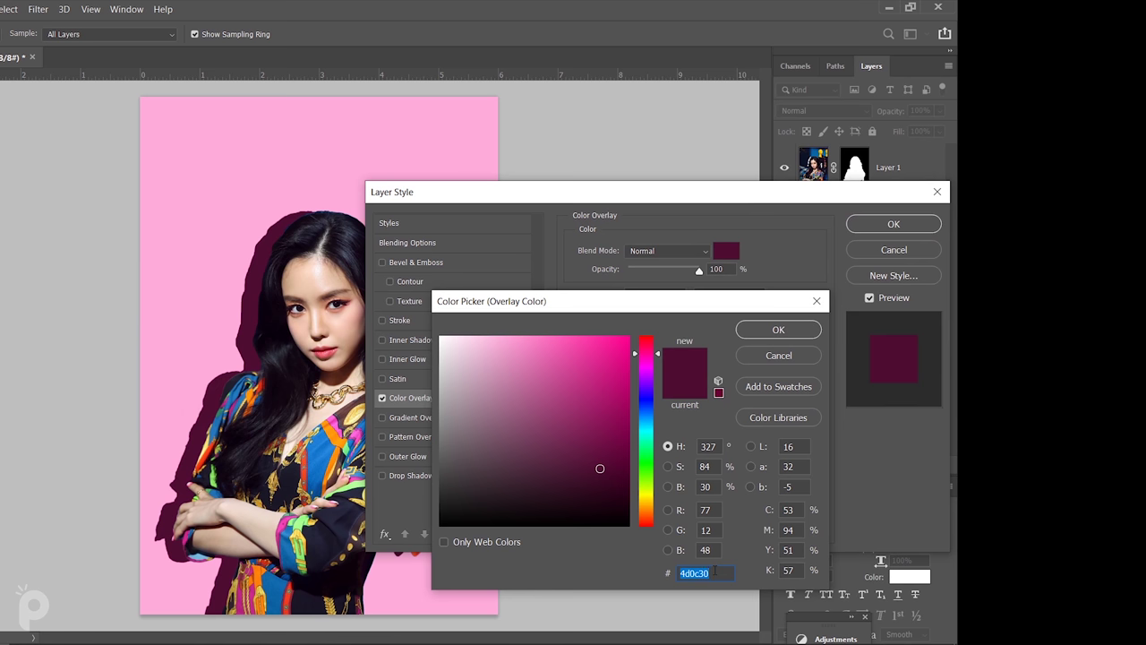
type("583046")
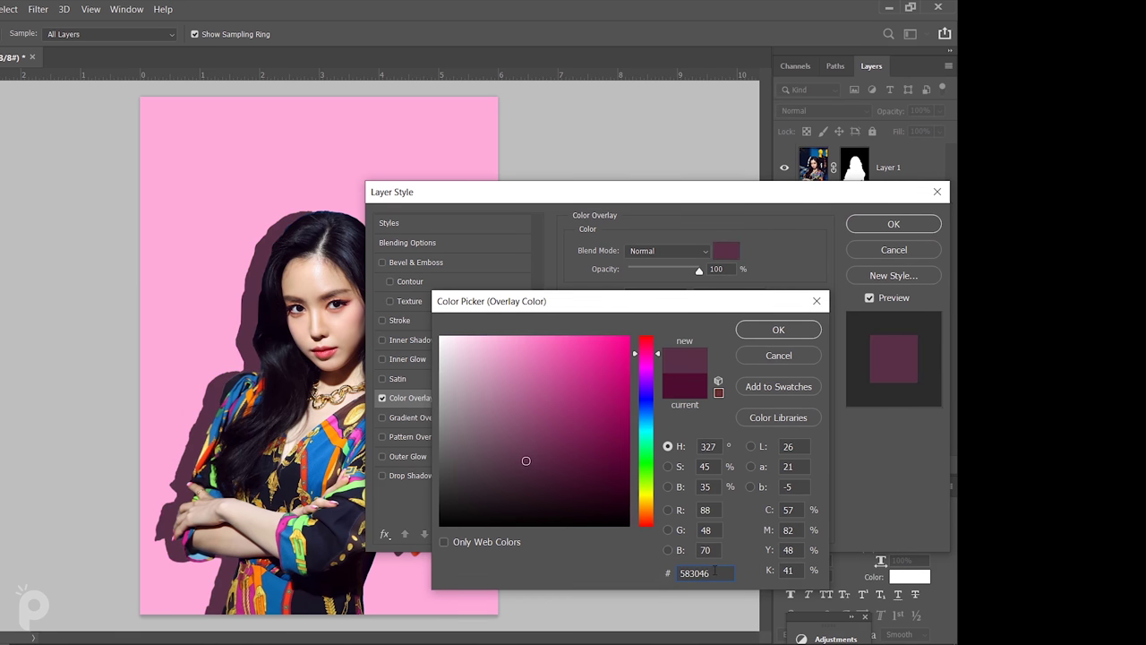
key("Return")
left_click(882, 226)
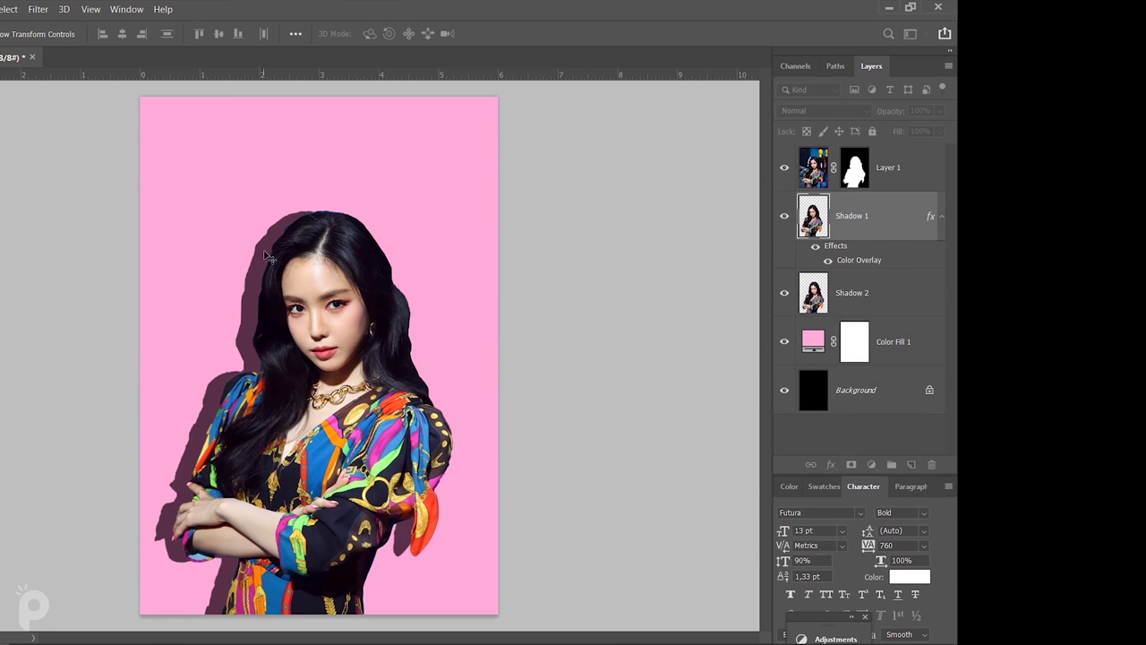
left_click_drag(264, 258, 270, 252)
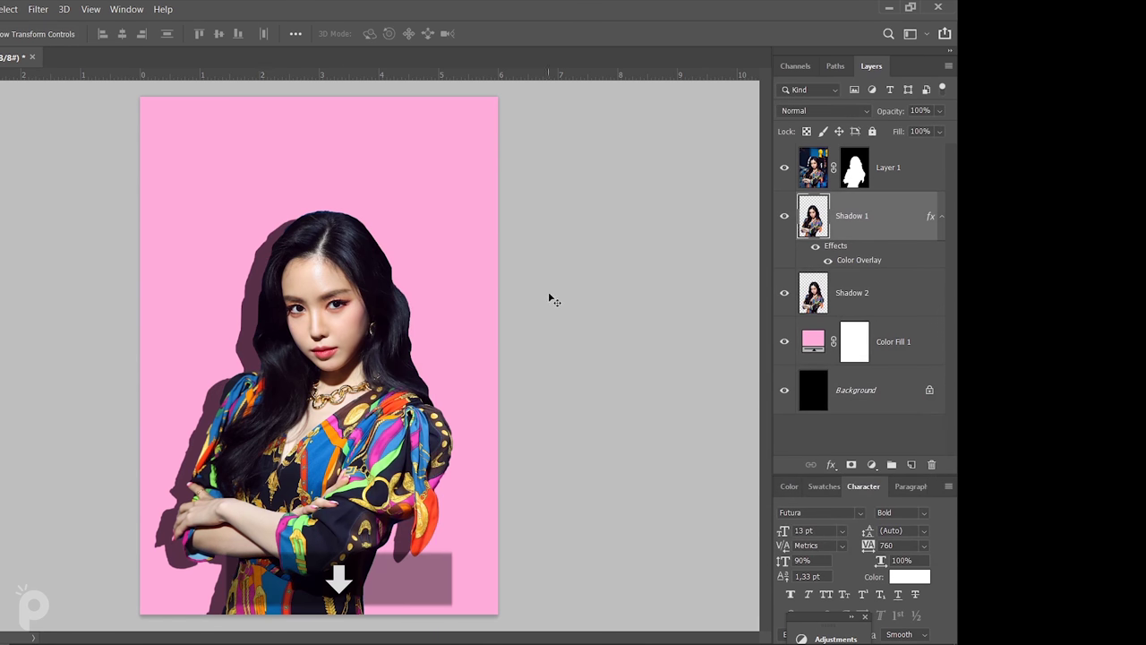
key("Down")
key("Down")
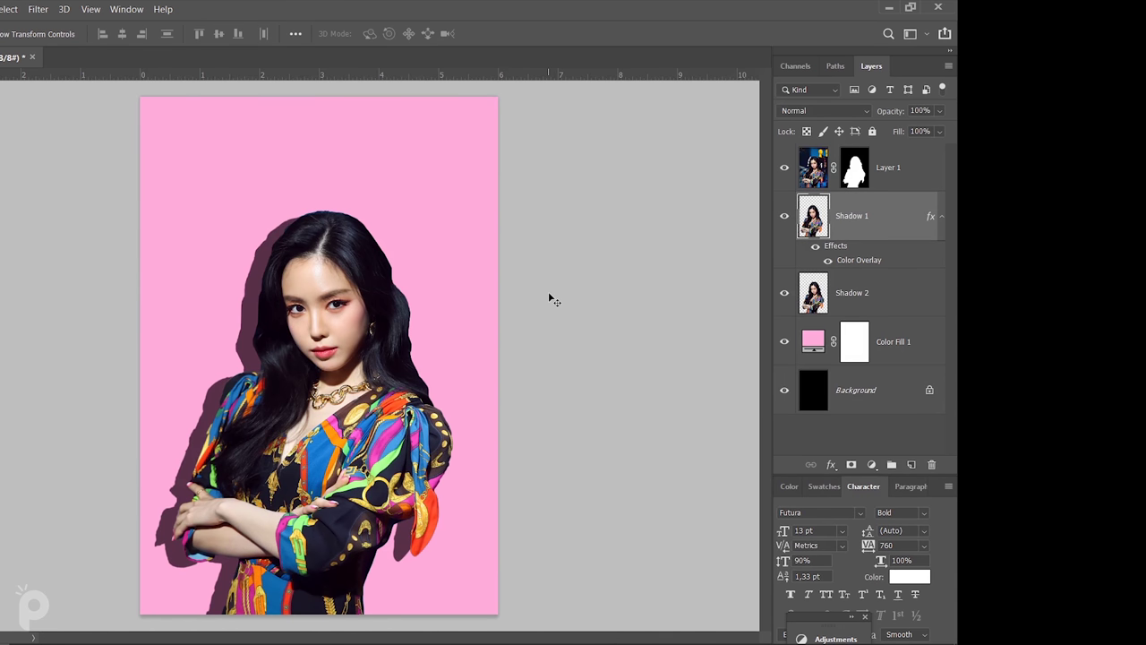
- Nudge Shadow 2 slightly to the right
left_click(856, 289)
key("ctrl+t")
key("Right")
key("Right")
key("Right")
key("Right")
key("Right")
key("Right")
key("Right")
key("Right")
key("Right")
key("Return")
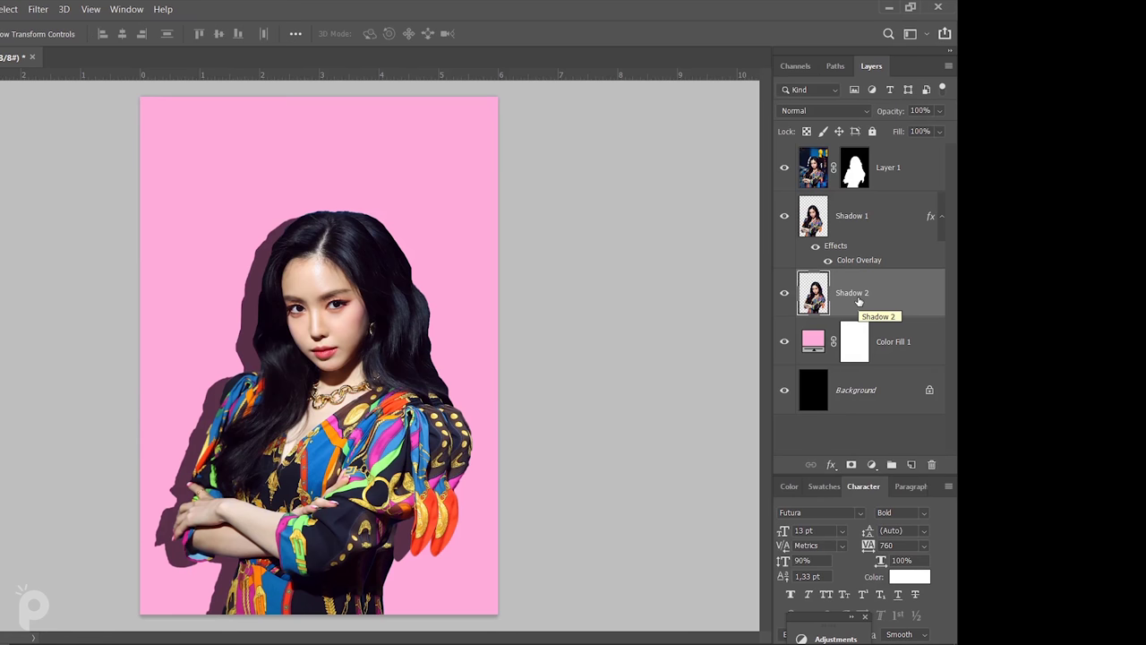
right_click(858, 301)
- Give Shadow 2 a dark magenta Color Overlay, hex 4d0c30
left_click(725, 39)
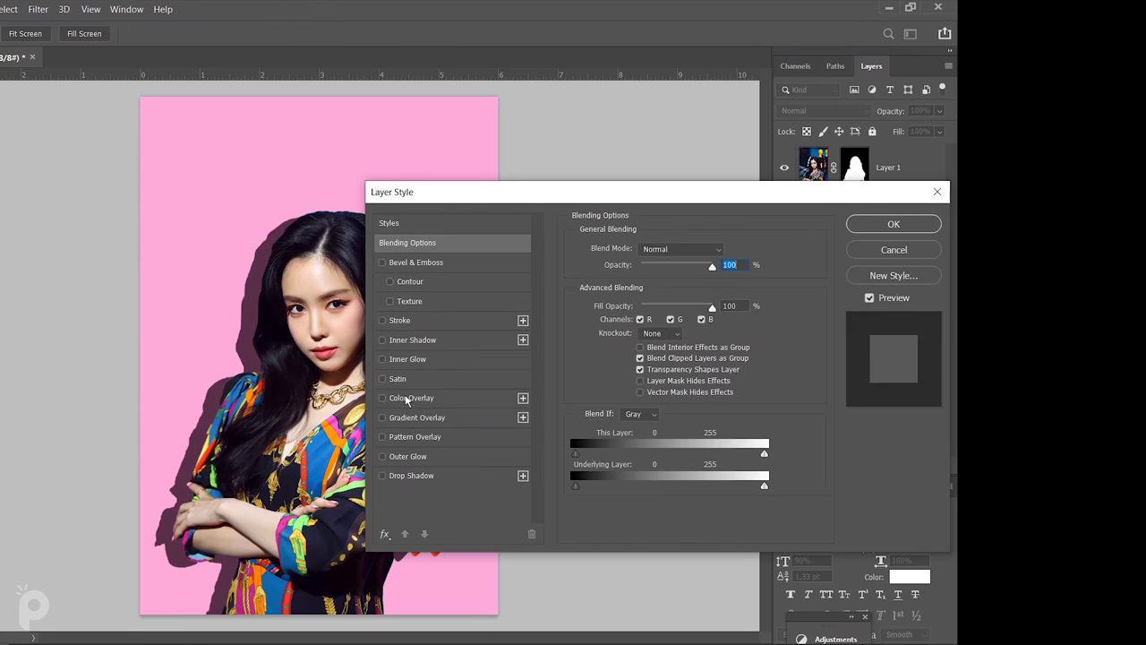
left_click_drag(462, 202, 433, 354)
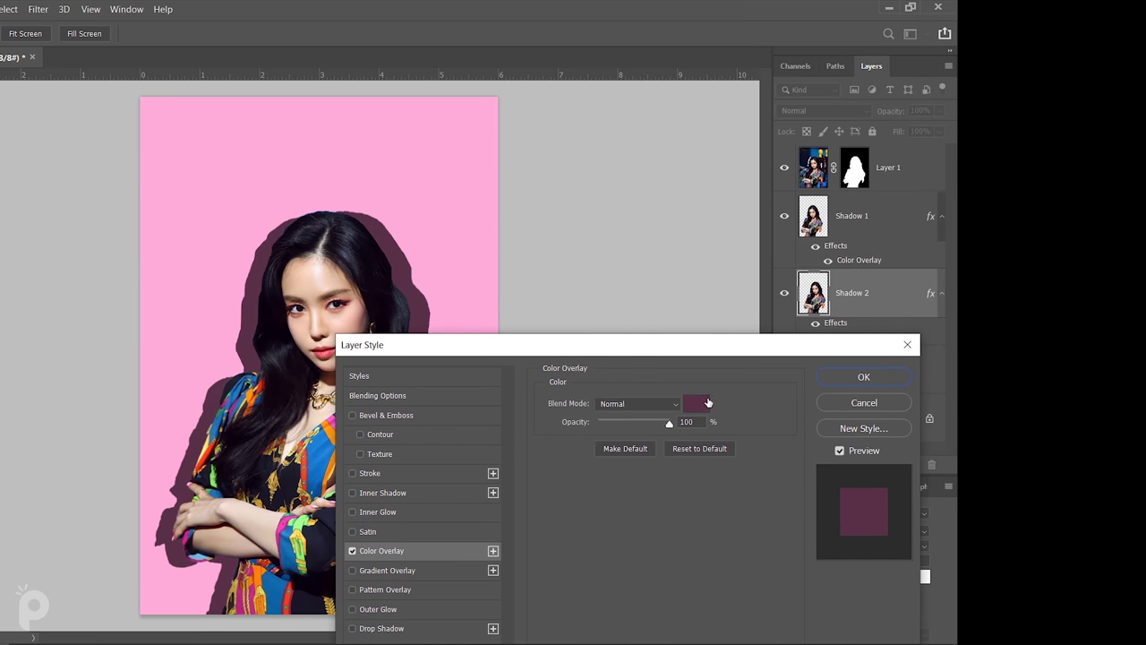
left_click(707, 403)
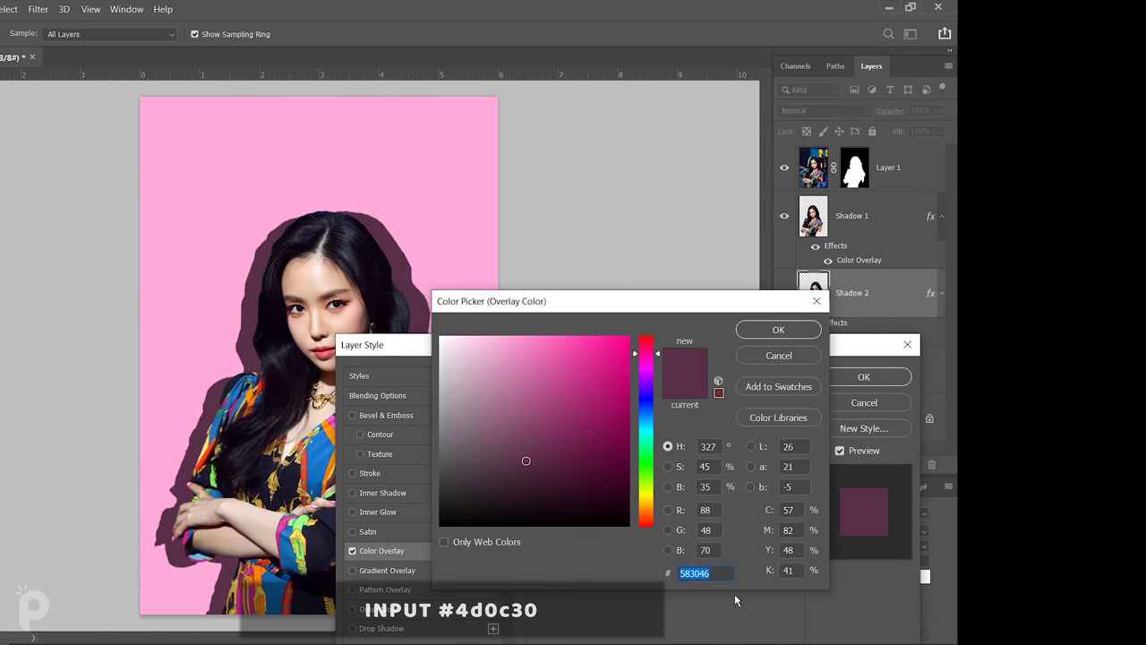
type("4d0c30")
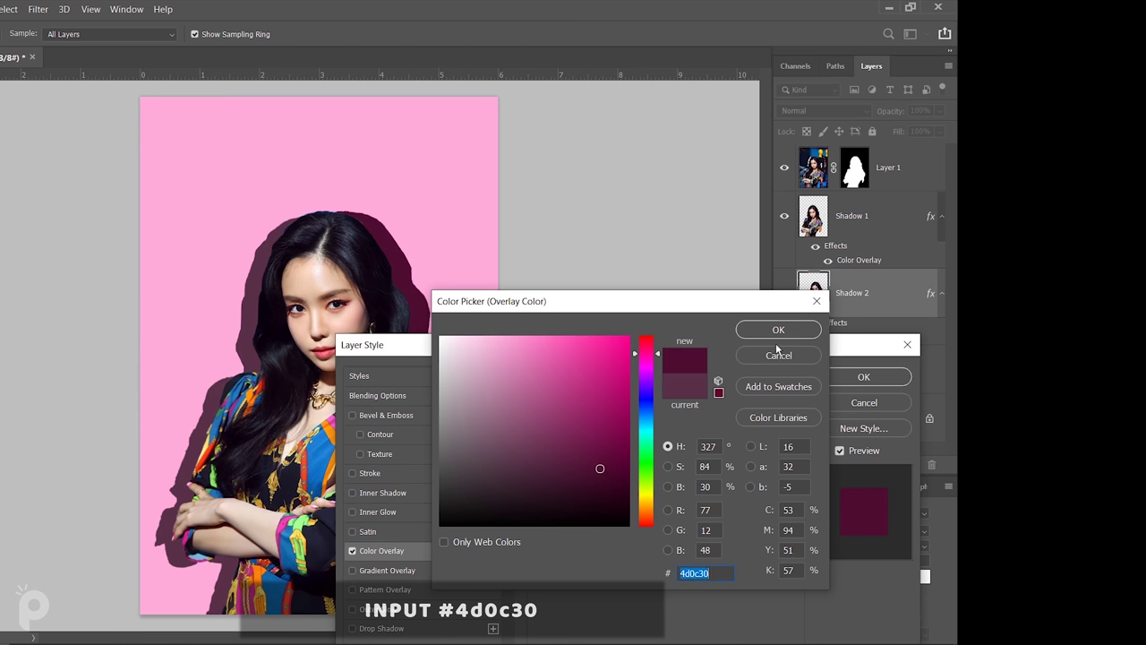
left_click(775, 330)
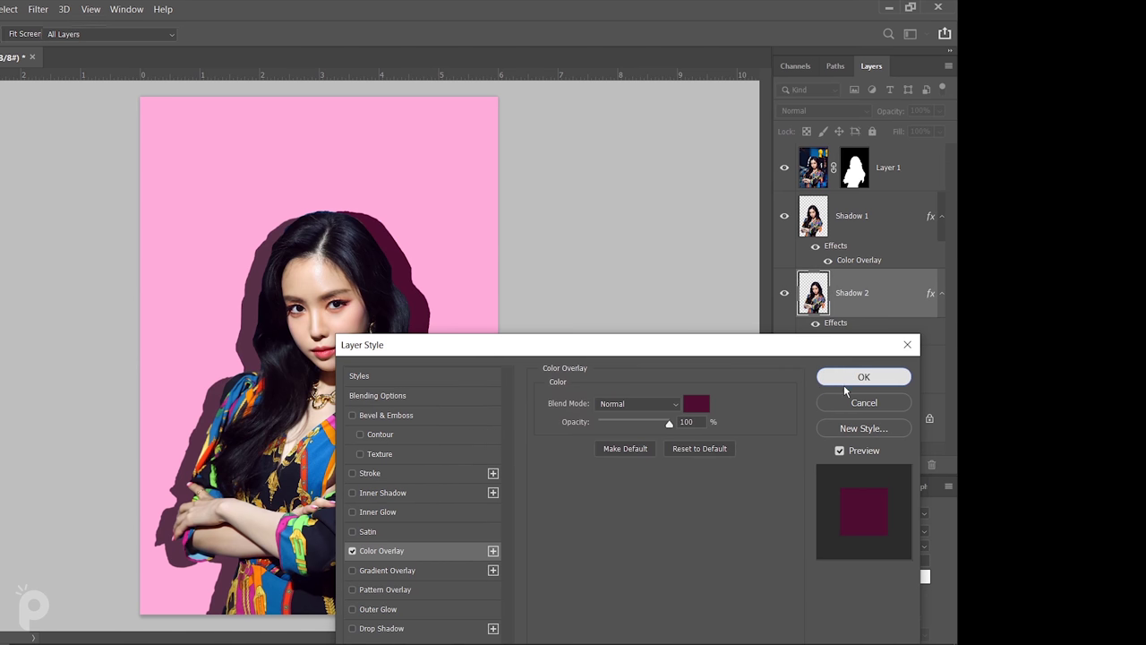
left_click(840, 382)
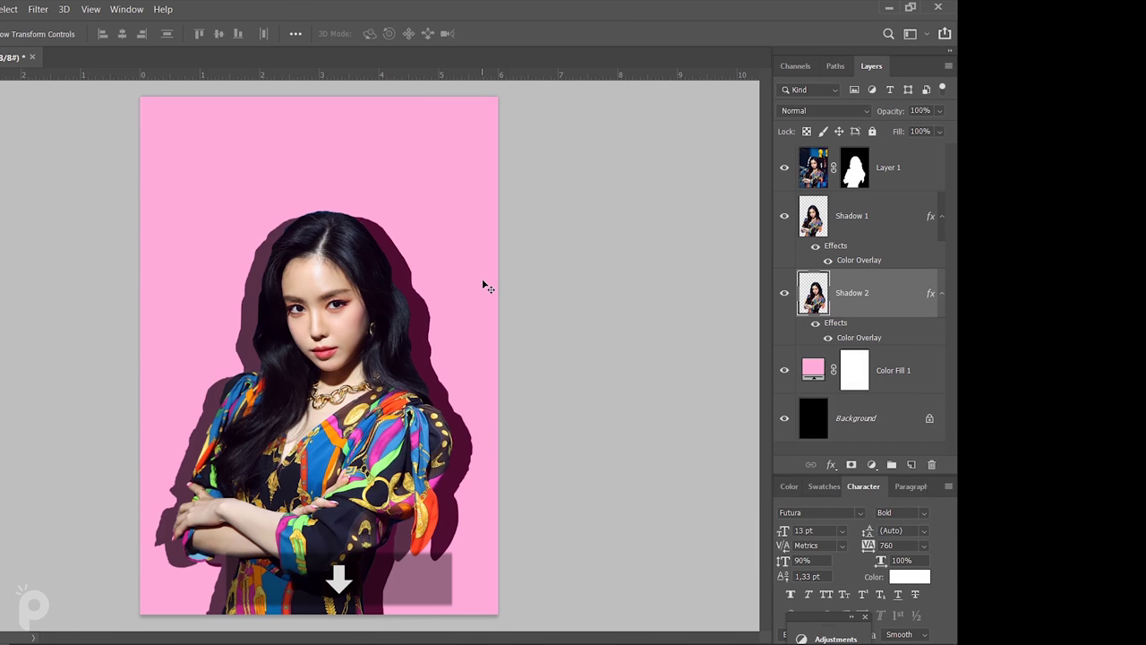
- Nudge Shadow 2 left, Shadow 1 right and Layer 1 up, then zoom out
key("Left")
key("Left")
key("Left")
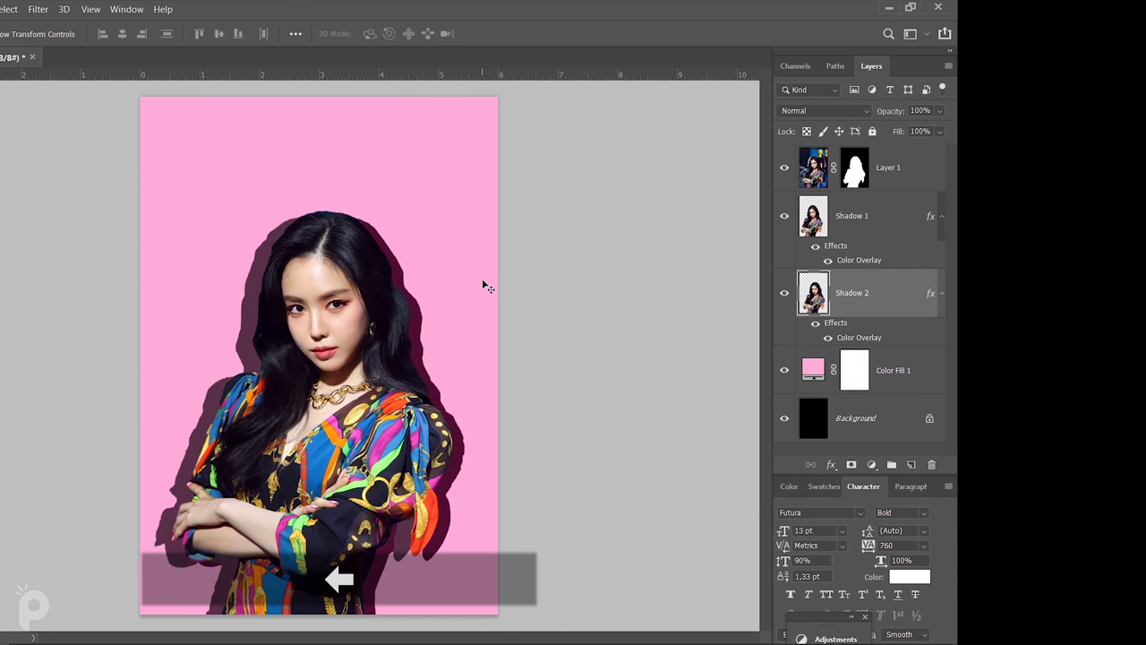
key("Left")
left_click(868, 217)
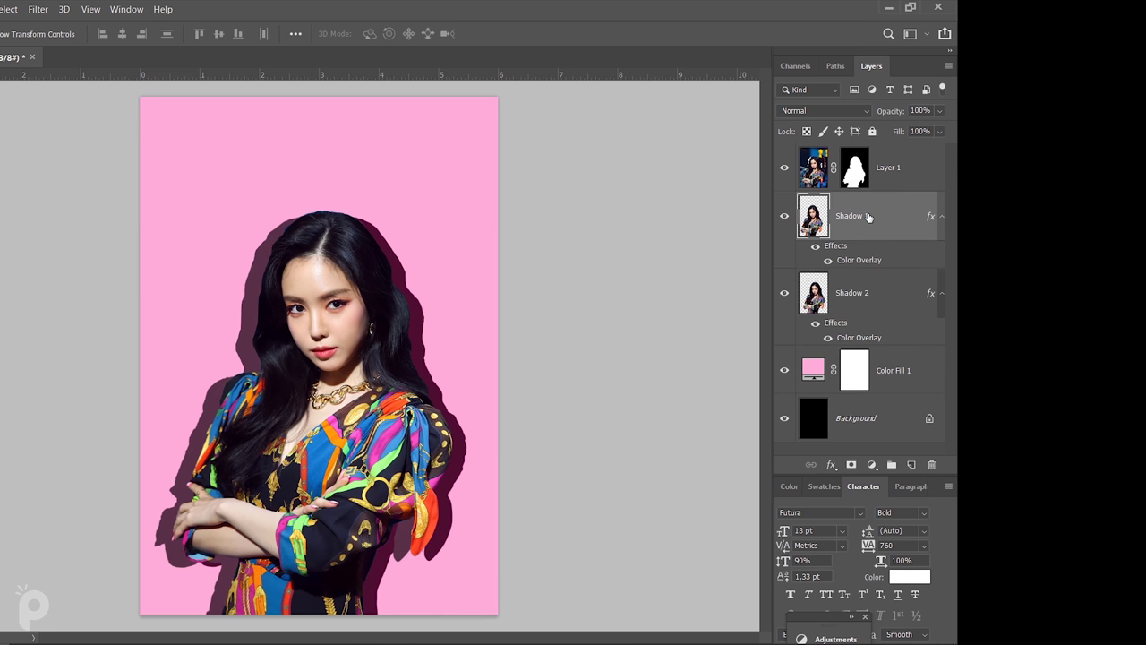
key("Right")
key("Right")
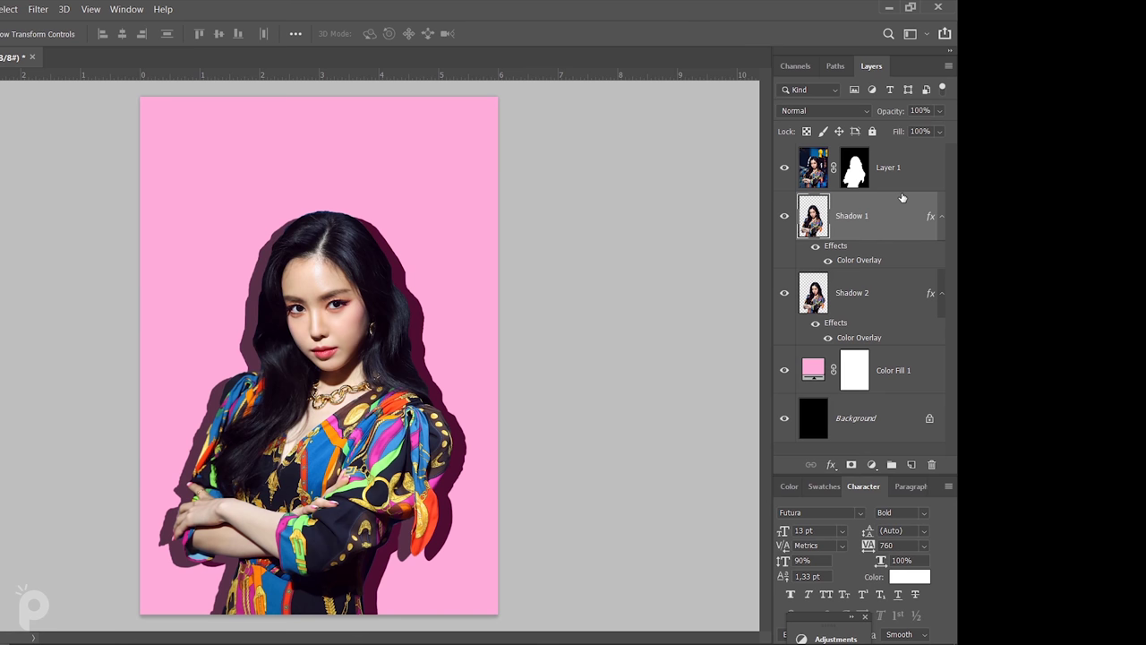
left_click(902, 196)
key("Up")
key("Up")
key("Up")
key("Up")
key("ctrl+minus")
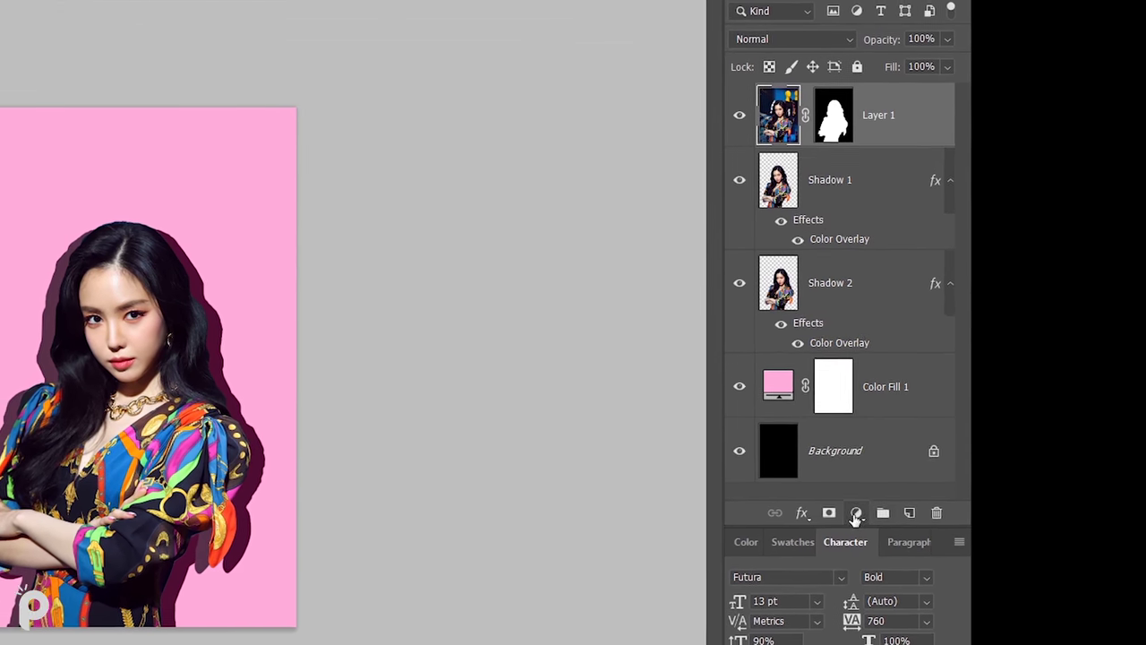
- Add a Black & White adjustment layer with tint colour ff94d0
left_click(871, 464)
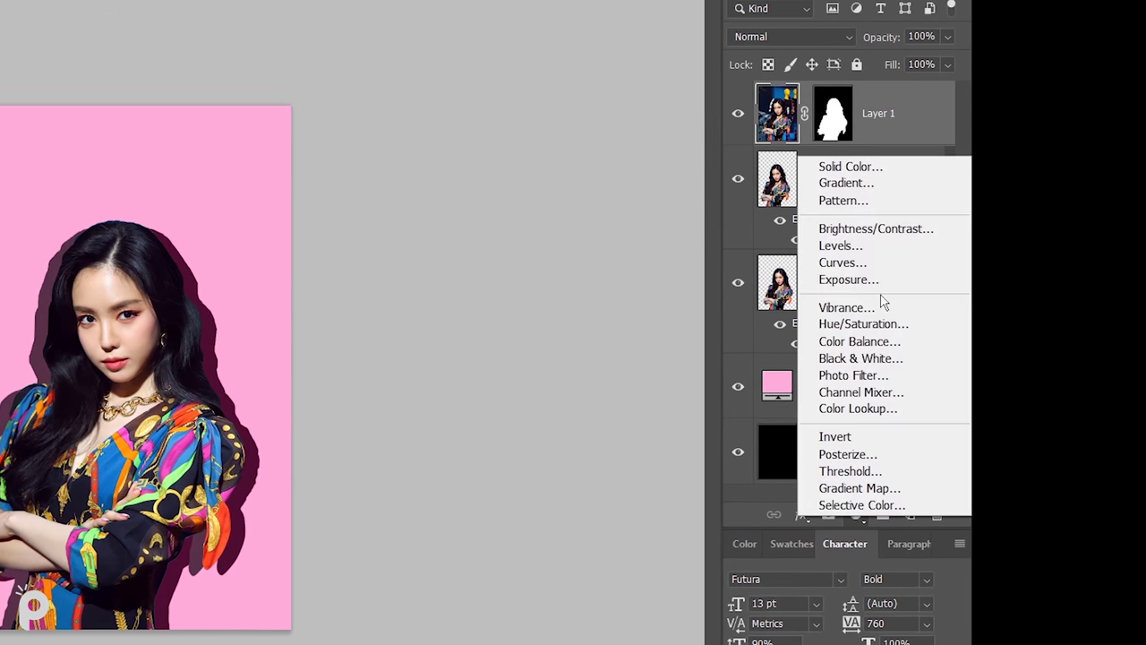
left_click(882, 359)
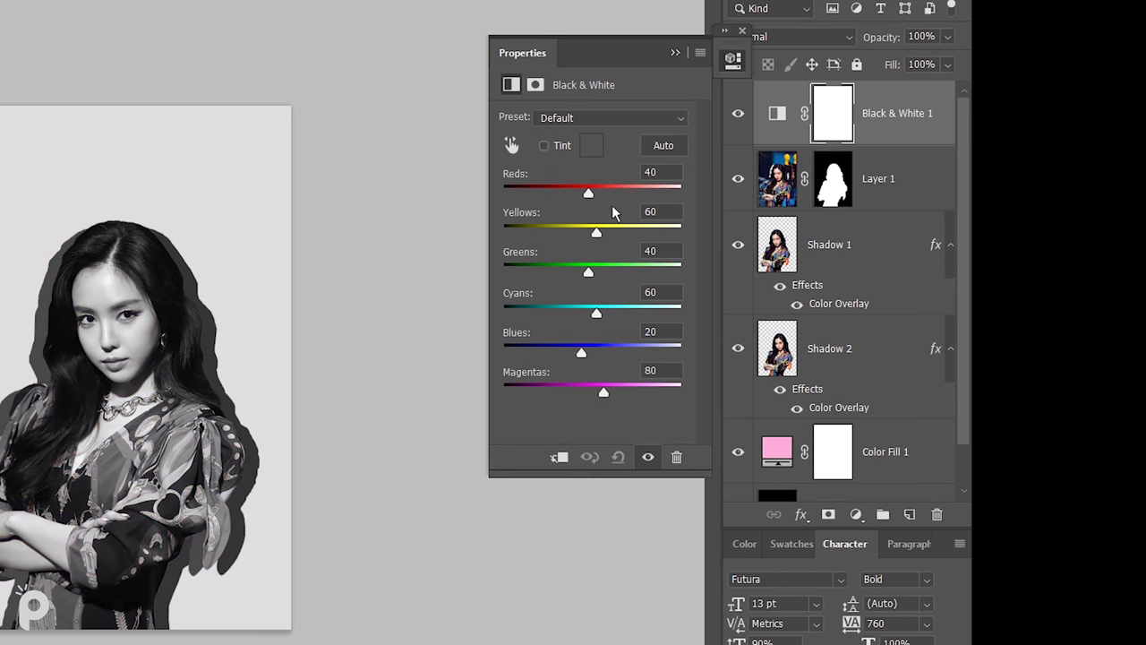
left_click(543, 145)
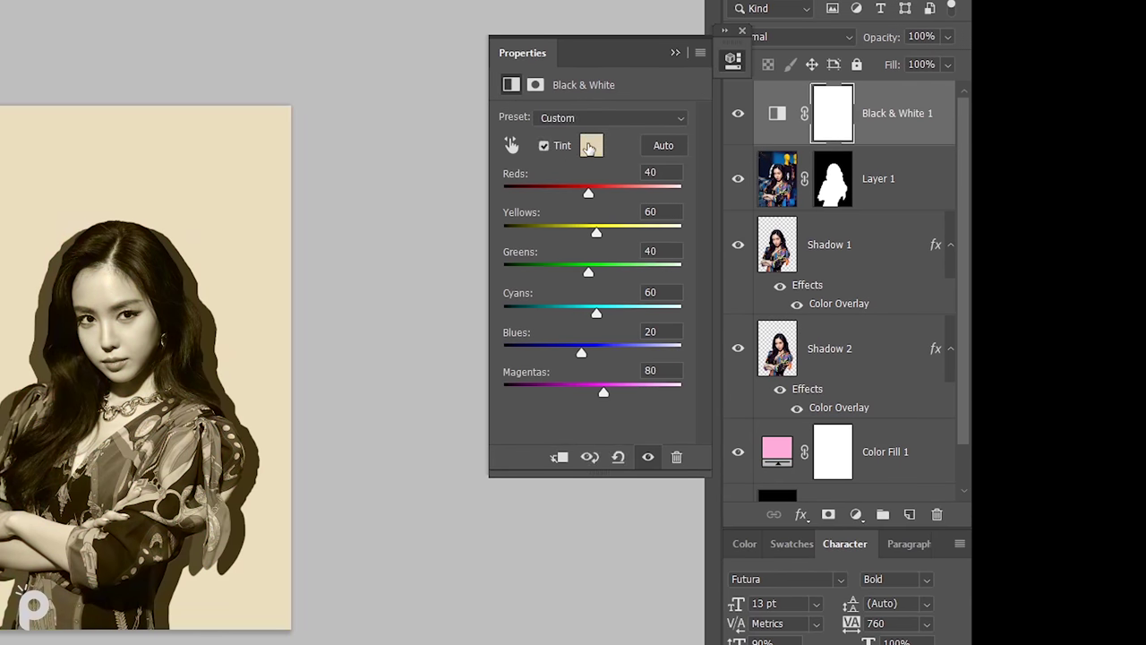
left_click(591, 146)
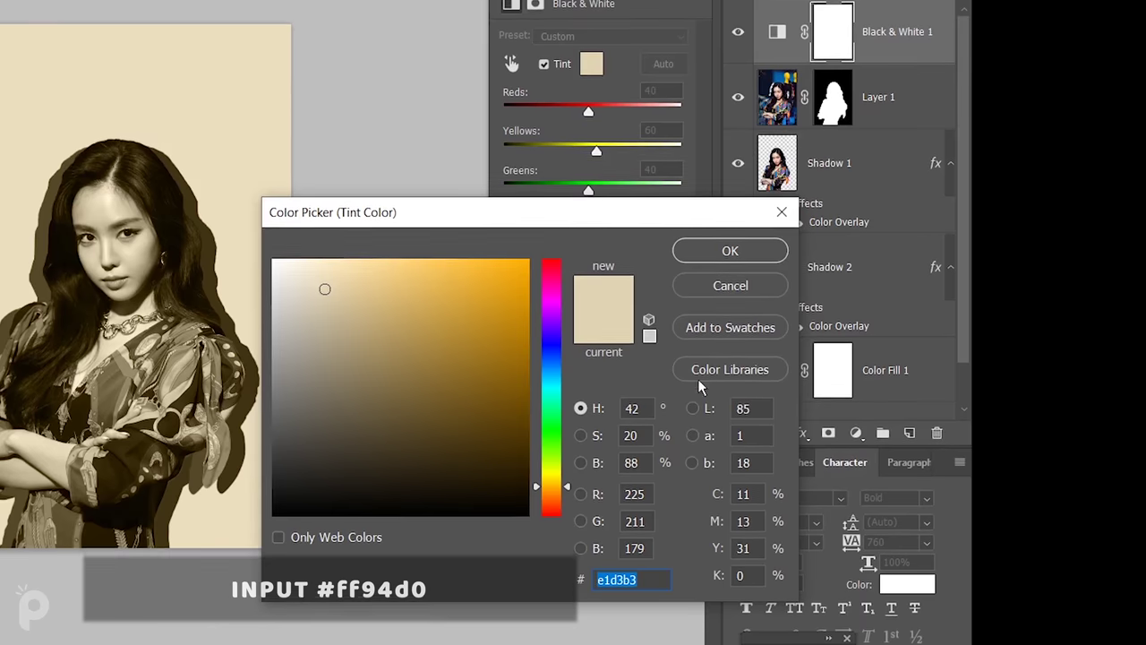
type("ff")
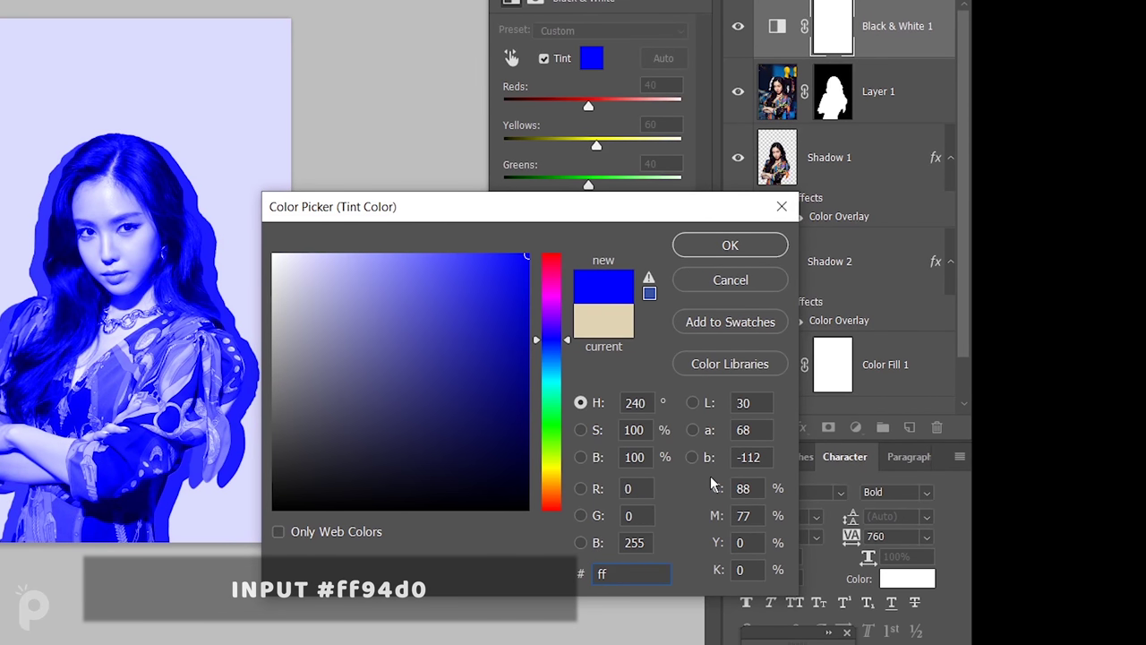
type("94d0")
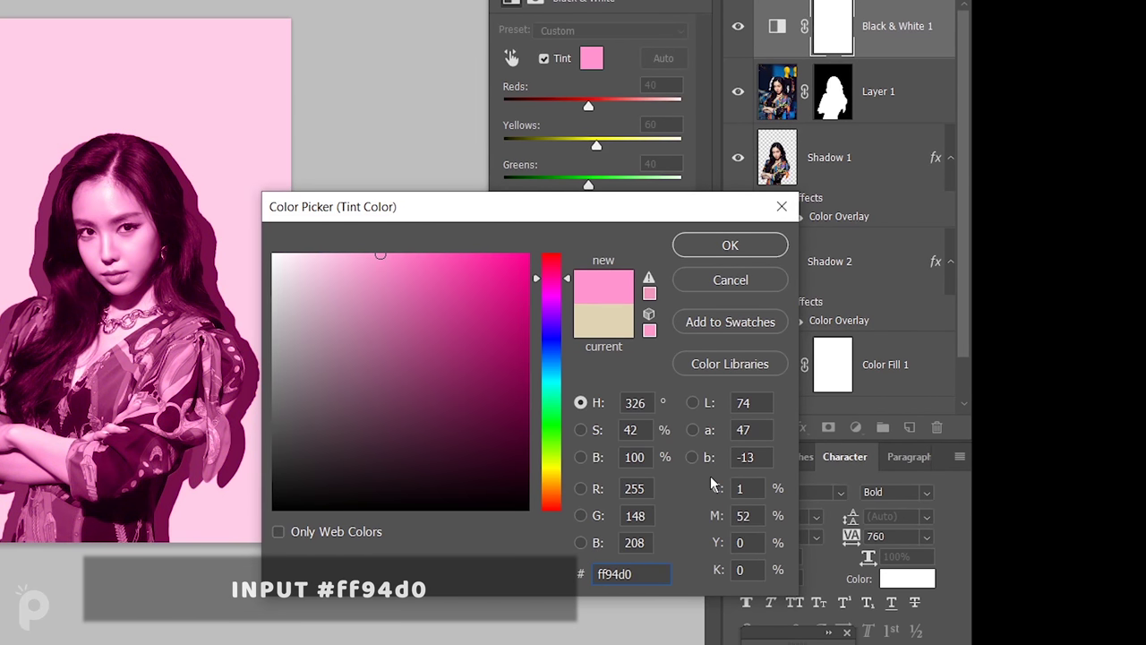
left_click(731, 246)
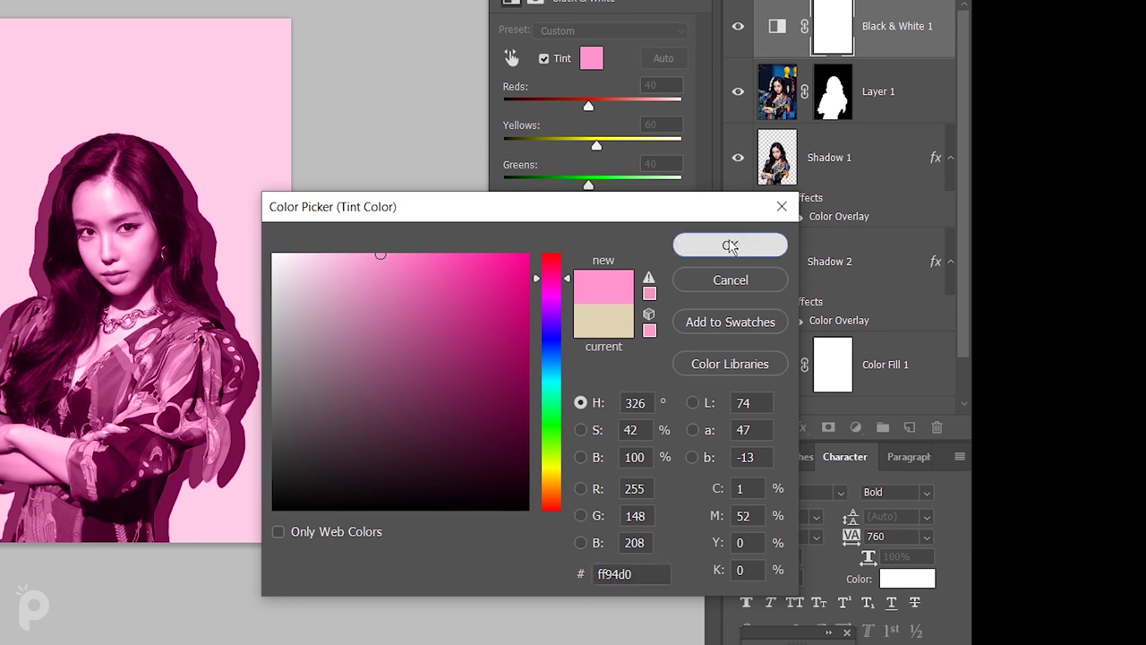
left_click(731, 246)
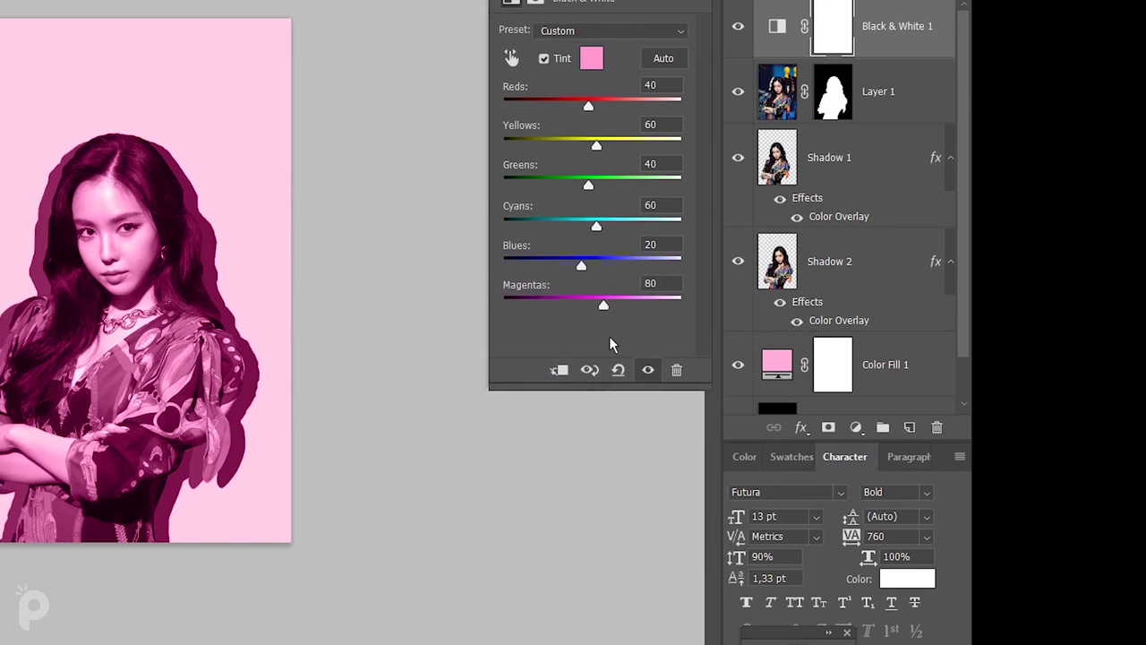
- Set Magentas to 67 and blend the Black & White layer in Hue mode
left_click_drag(604, 309, 607, 309)
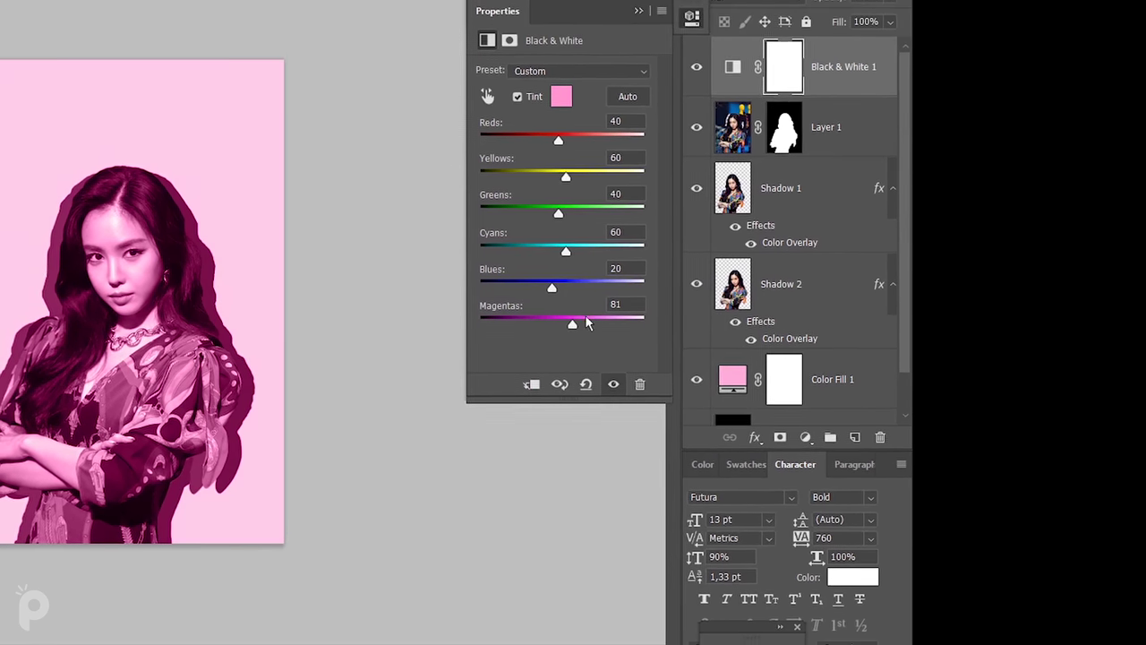
left_click_drag(556, 335, 550, 335)
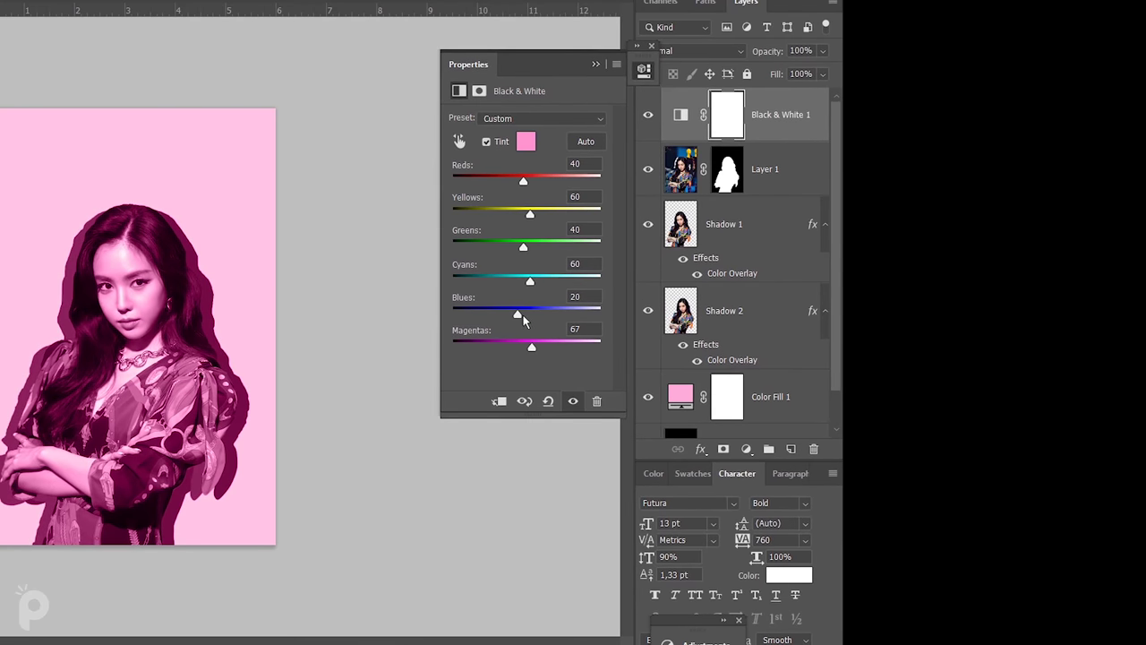
left_click(595, 64)
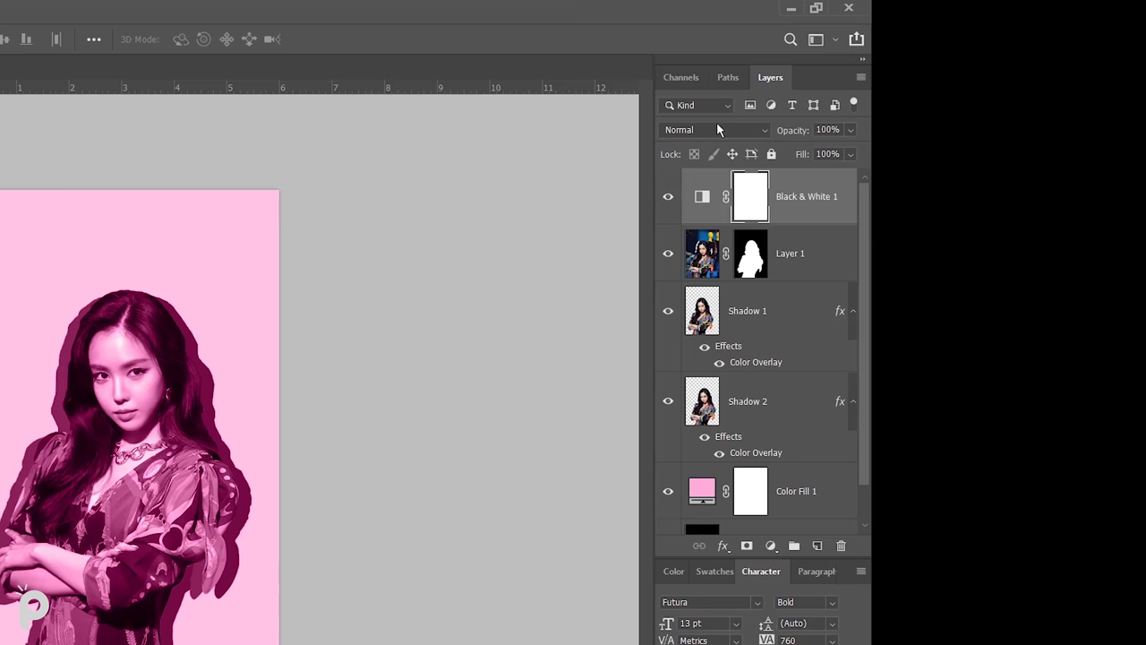
left_click(709, 126)
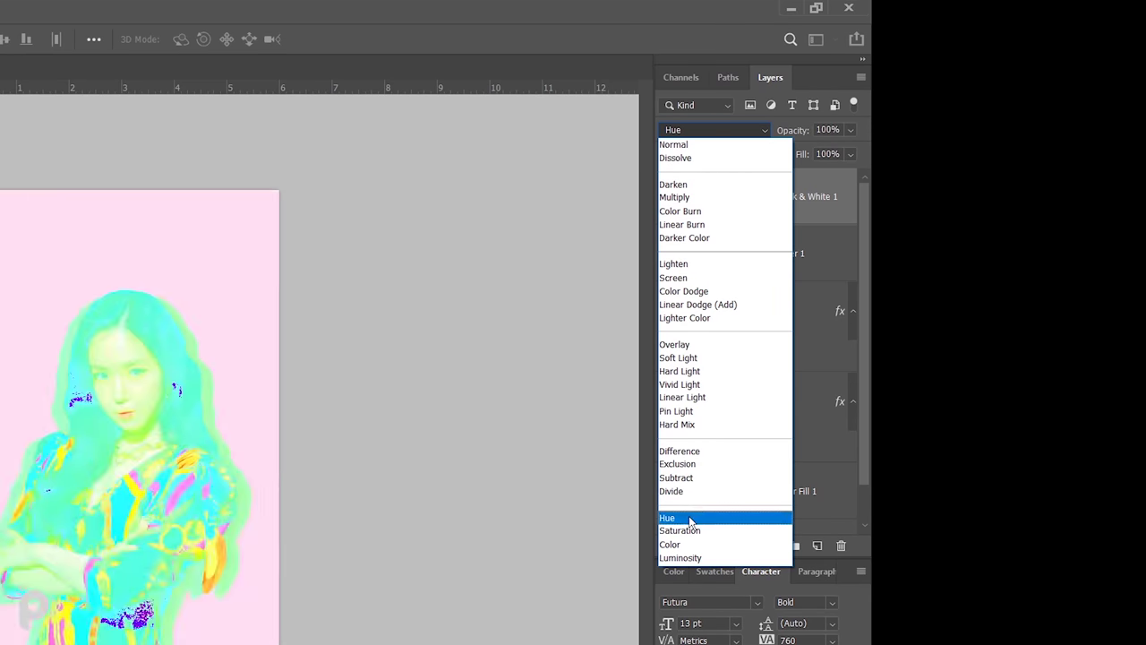
left_click(691, 520)
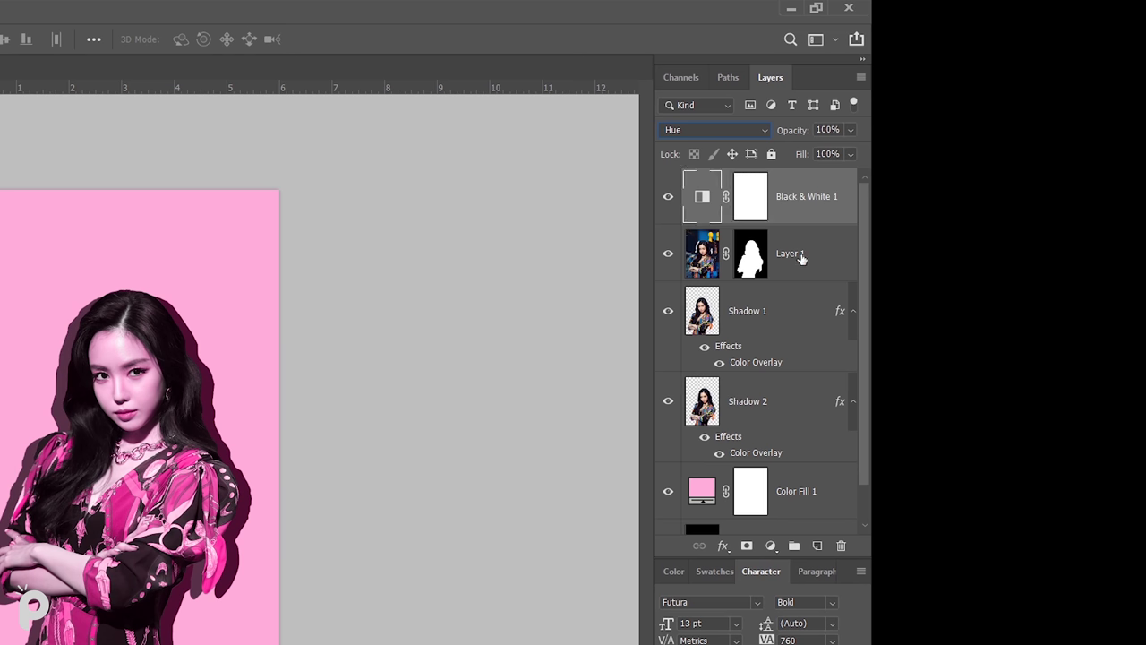
left_click(802, 257)
left_click(771, 546)
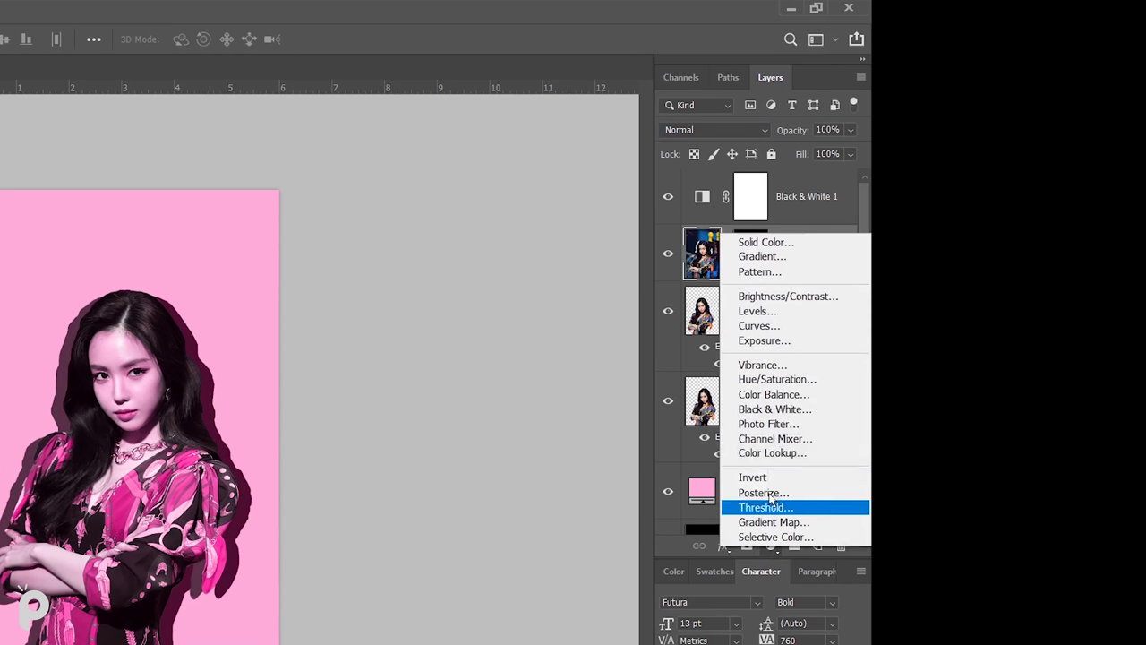
- Add an Exposure adjustment (Offset +0.0114, Gamma 0.86) clipped to Layer 1
left_click(773, 345)
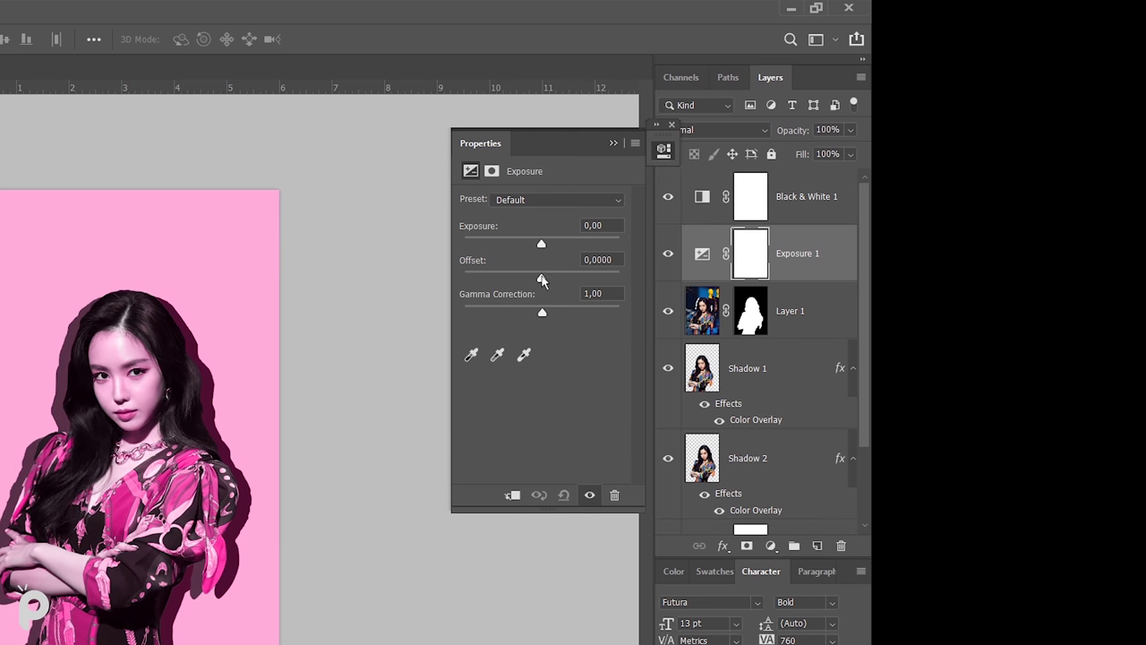
left_click_drag(541, 278, 543, 278)
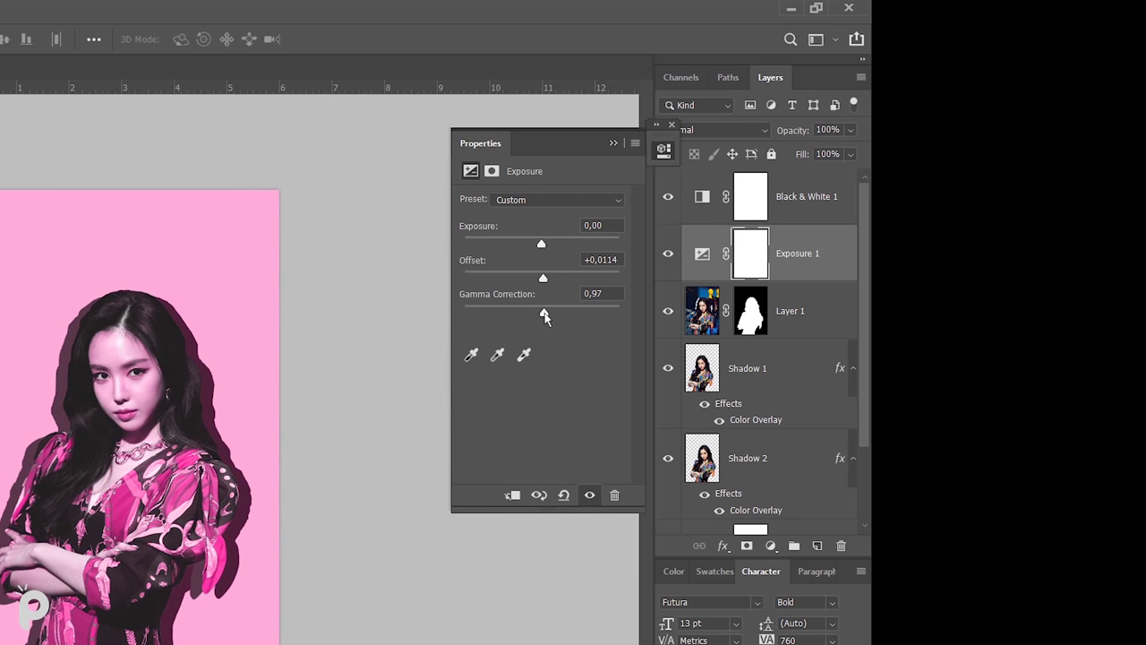
left_click_drag(547, 312, 549, 311)
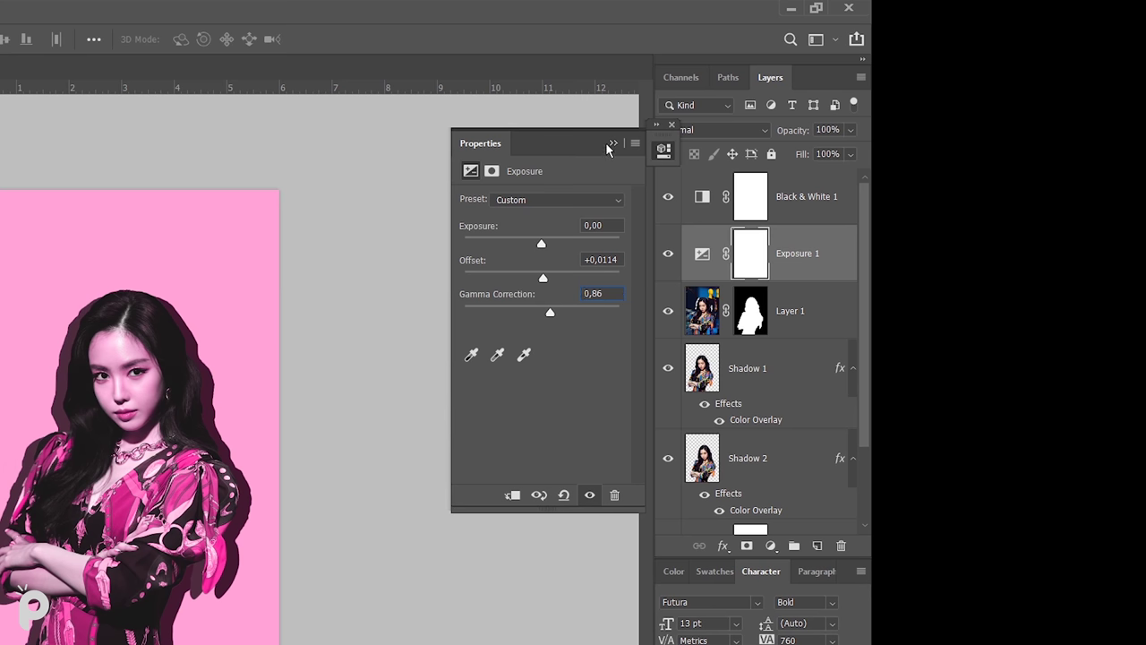
left_click(612, 144)
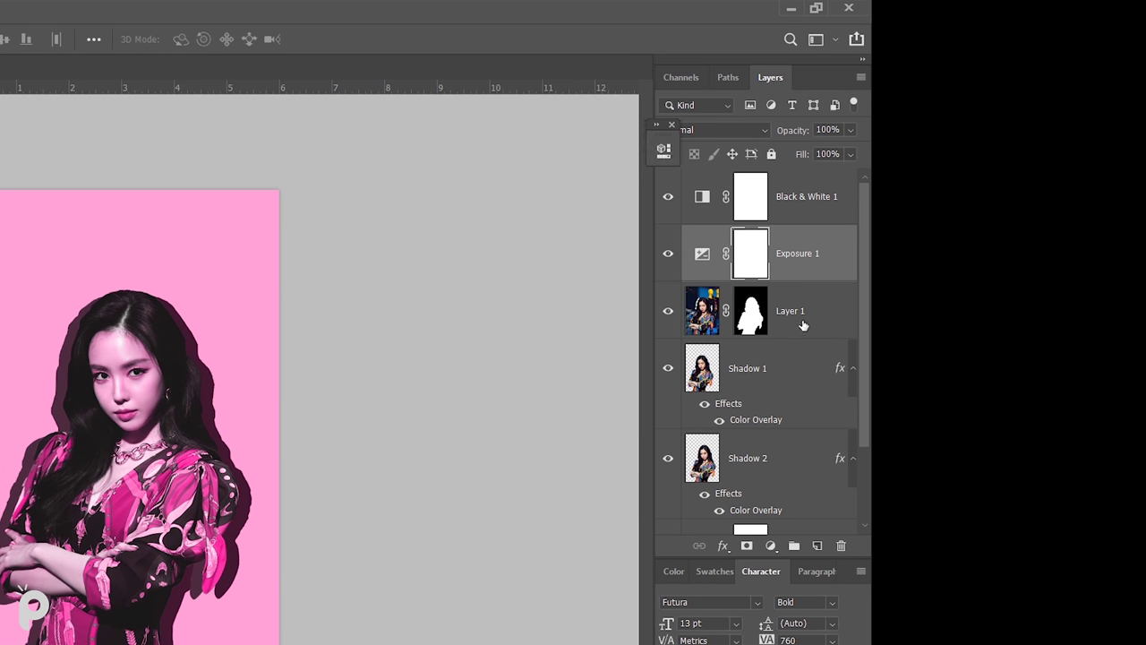
right_click(797, 248)
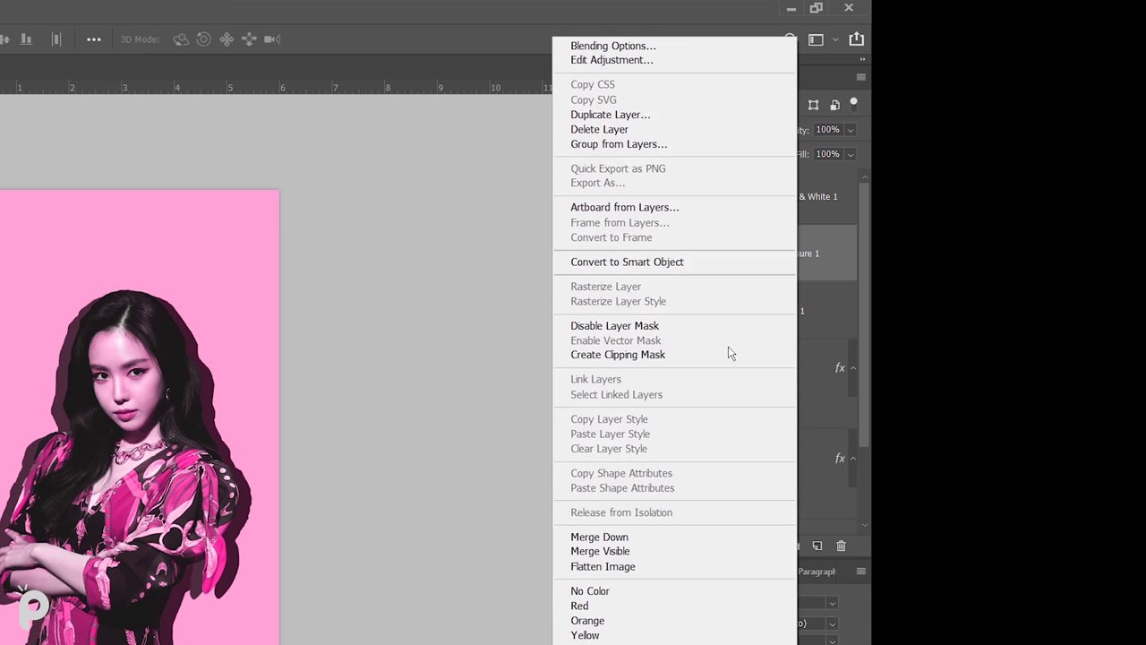
left_click(728, 353)
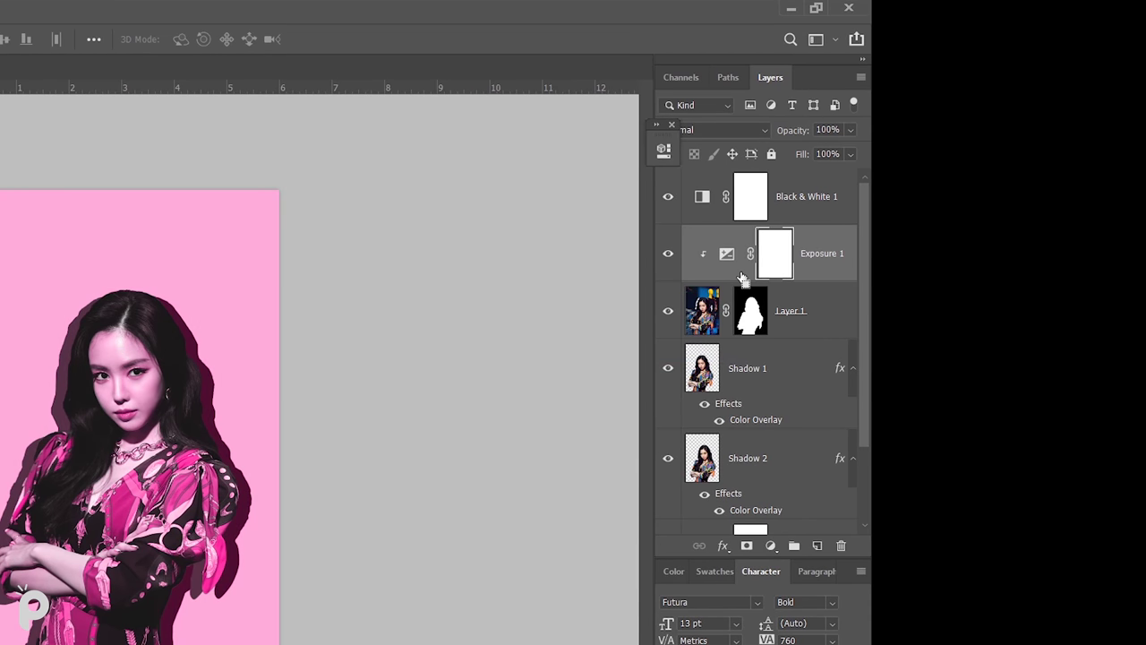
scroll(743, 376, "down", 3)
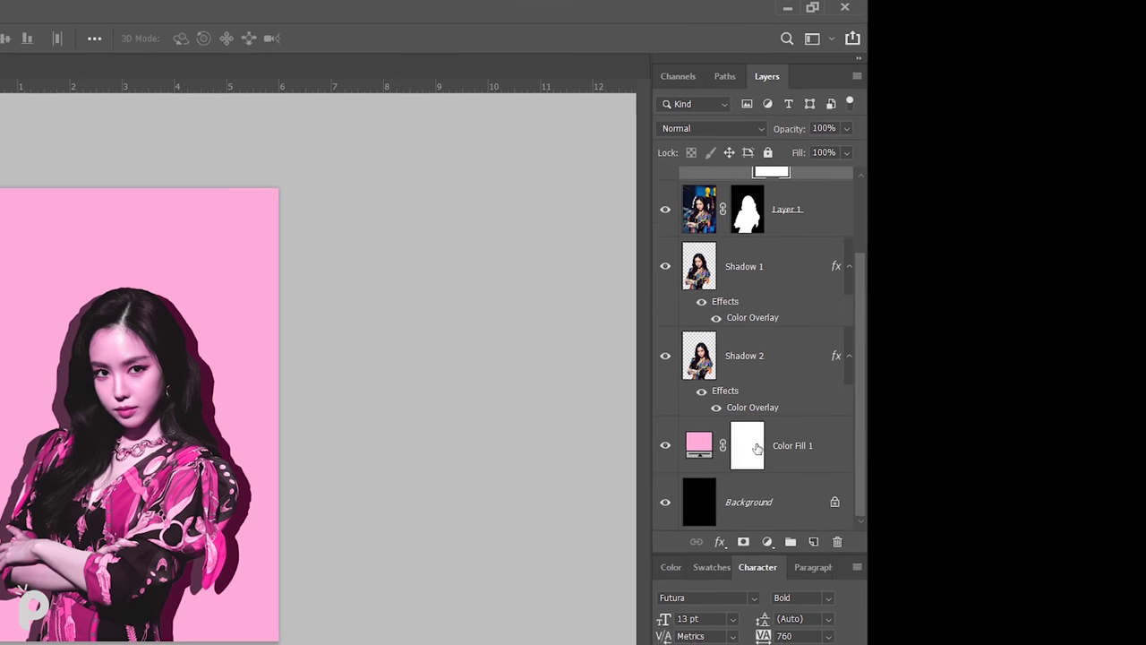
- Change the Color Fill 1 background to dusty pink #e496c1
double_click(678, 421)
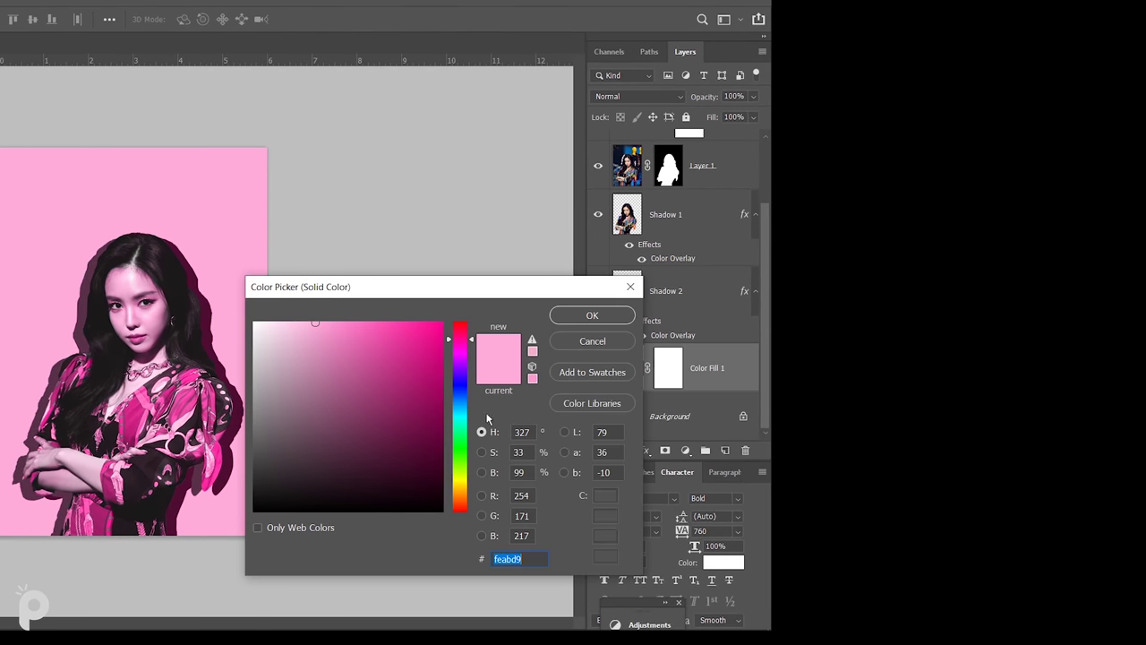
left_click(319, 343)
left_click_drag(319, 344, 319, 342)
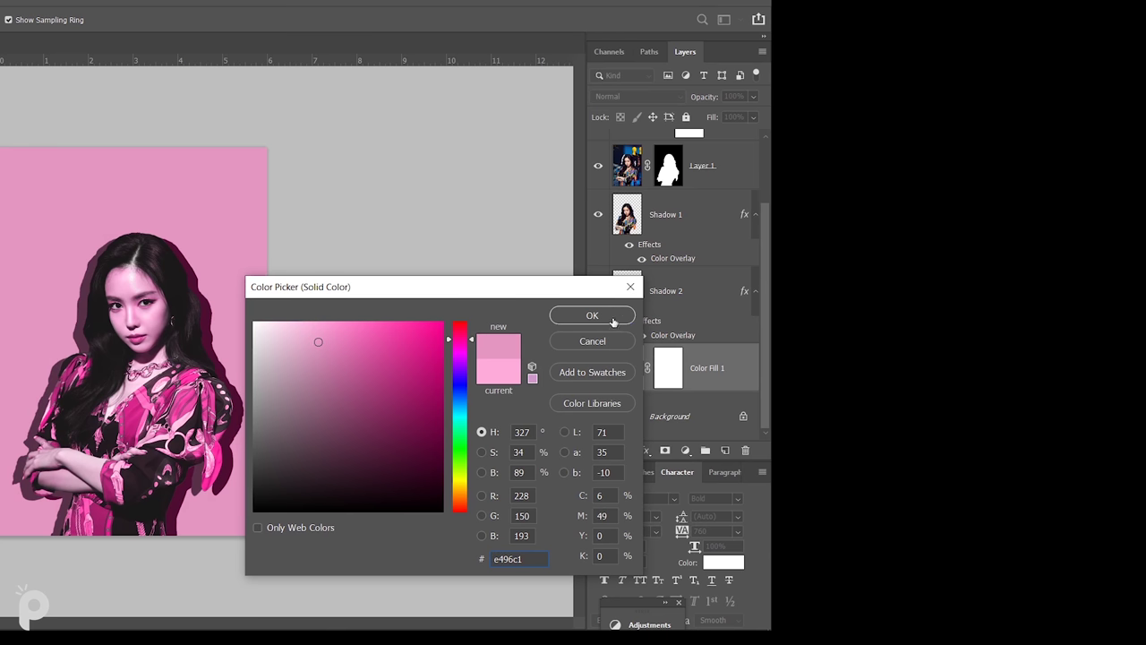
left_click(611, 317)
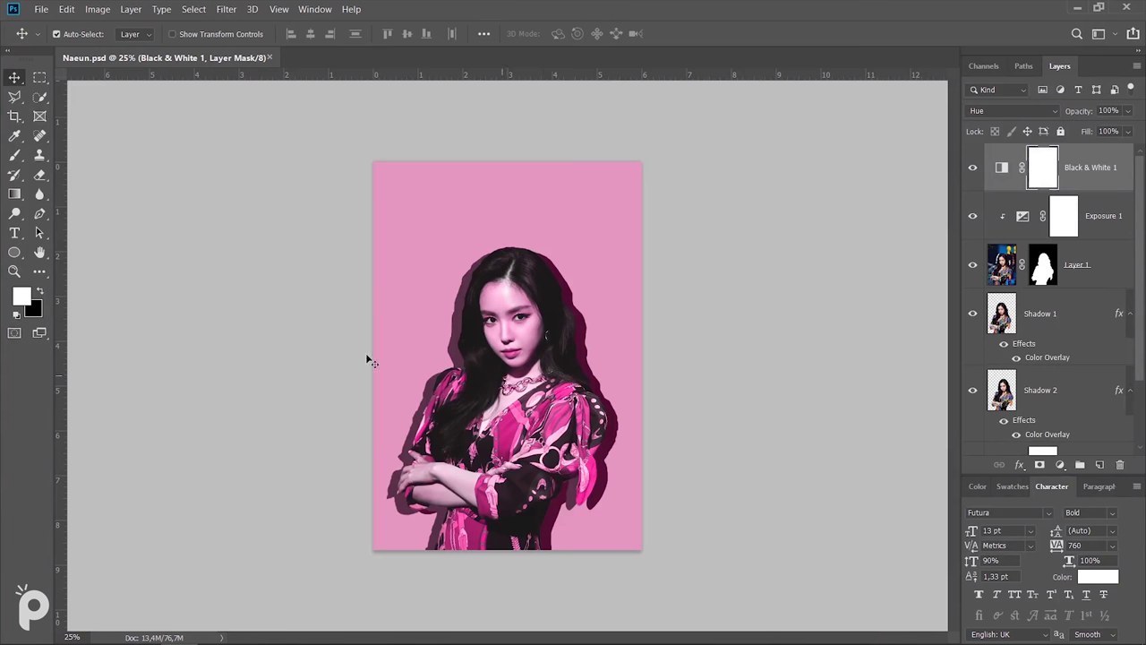
scroll(1070, 337, "down", 1)
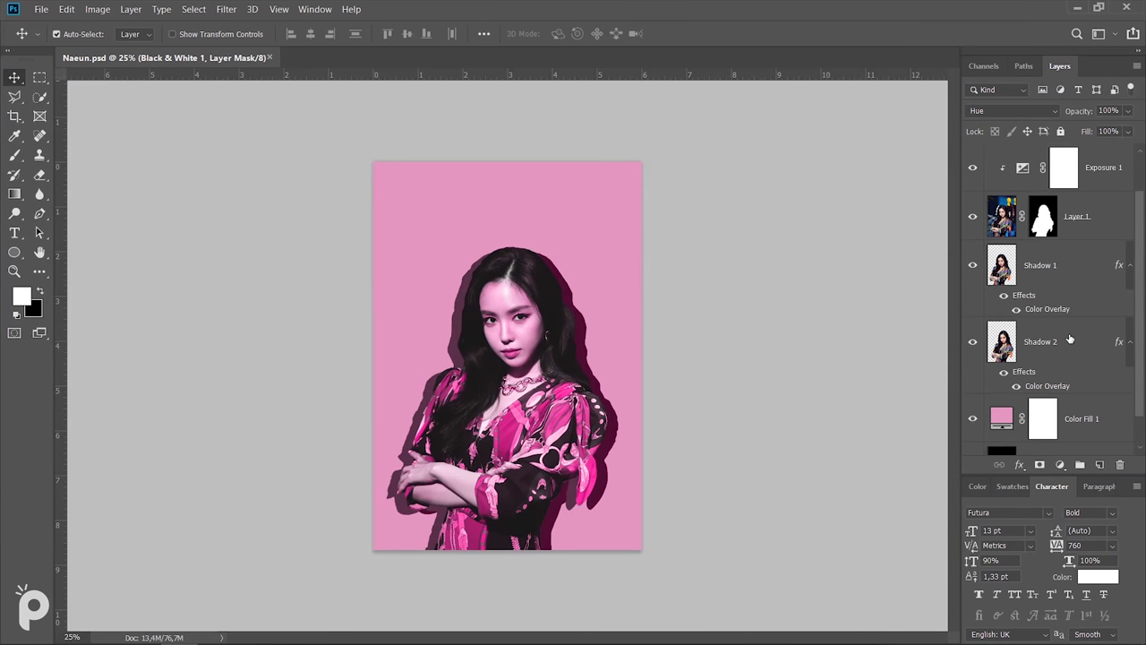
left_click(1070, 265)
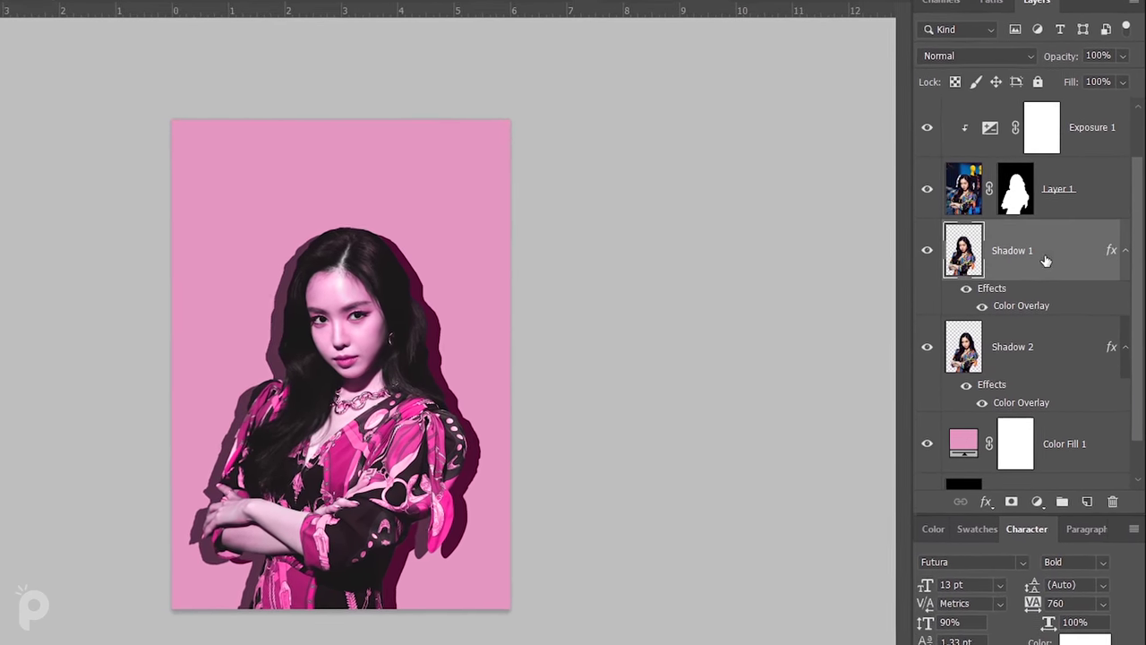
- Merge Shadow 1 and Shadow 2 into one layer named Shadows
left_click(1057, 344, "shift")
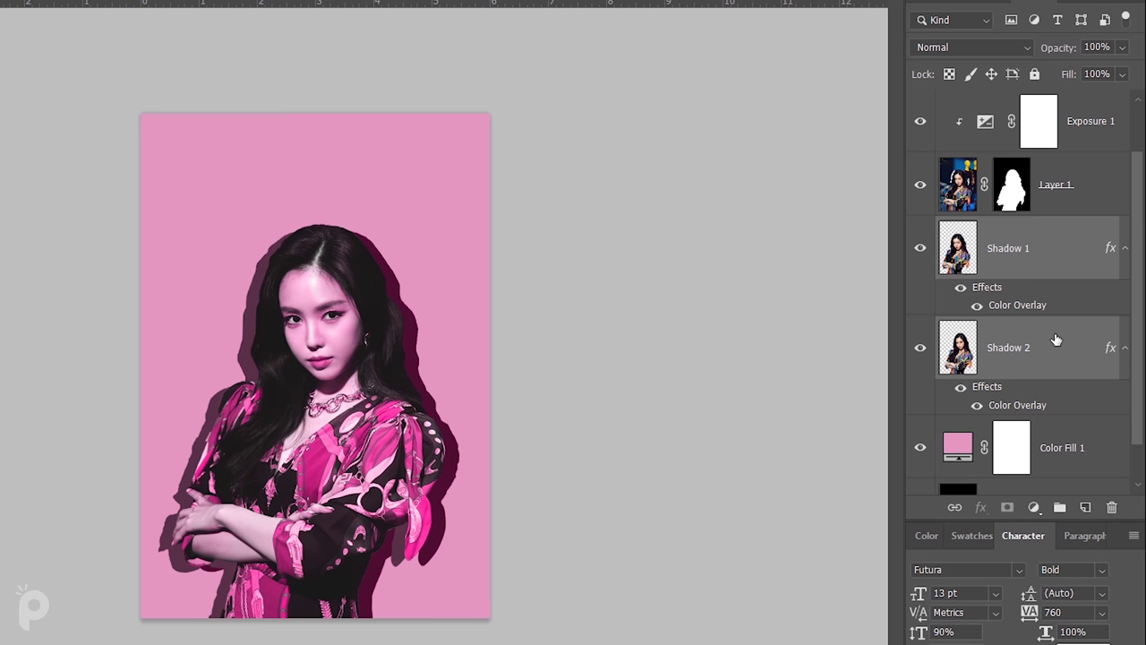
key("ctrl+g")
key("ctrl+e")
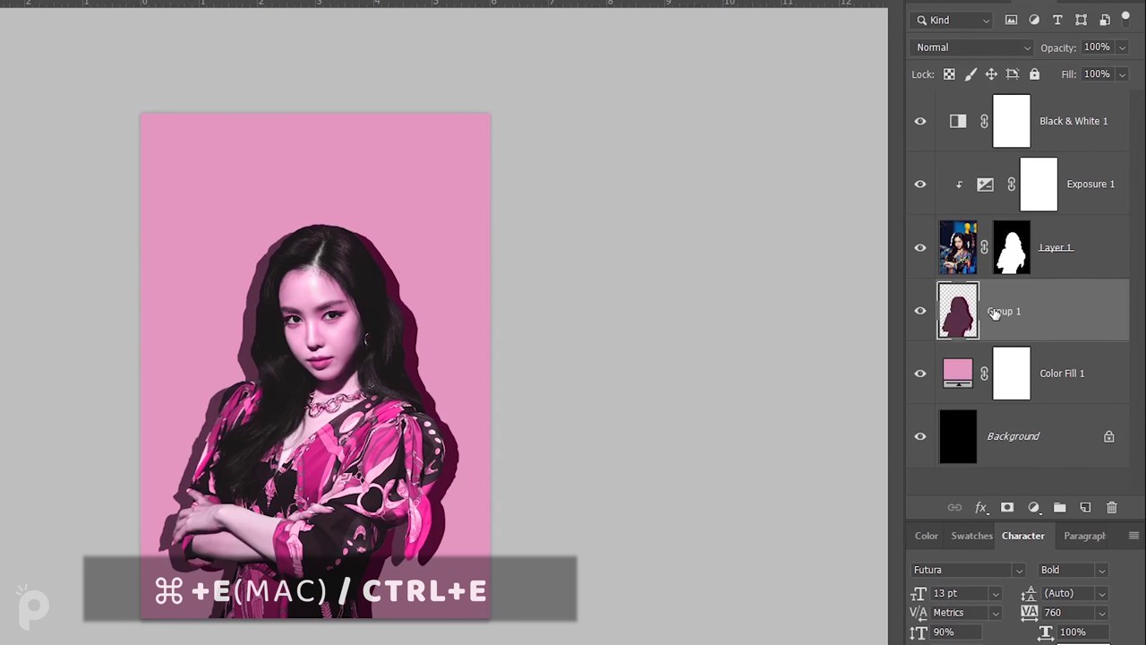
double_click(998, 309)
type("S")
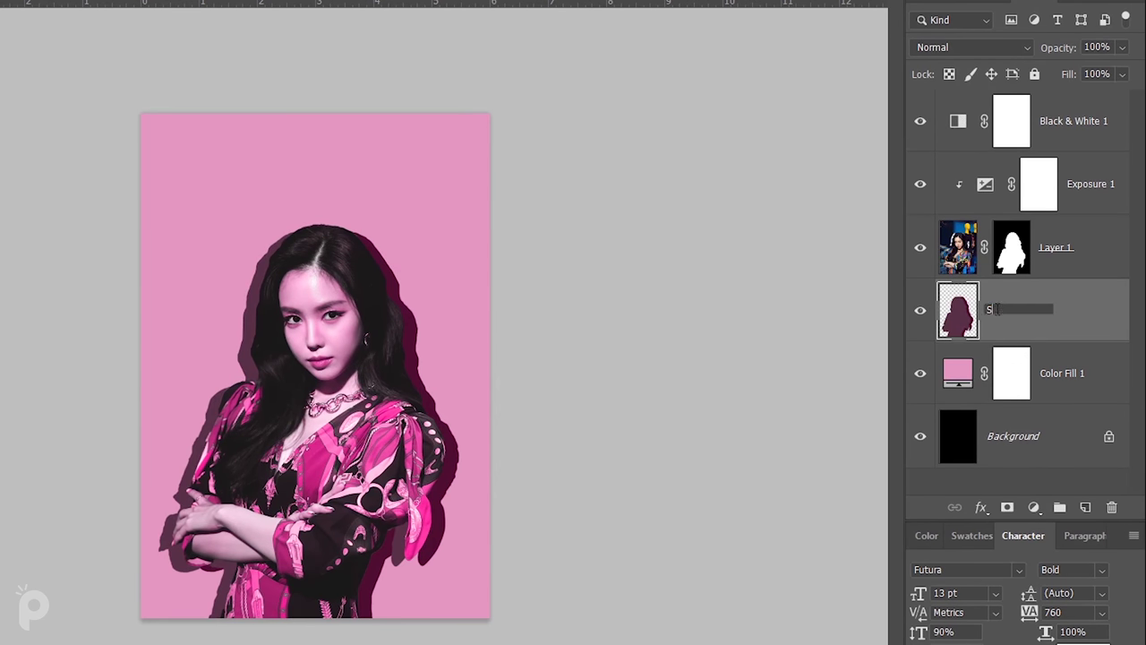
type("hadows")
key("Return")
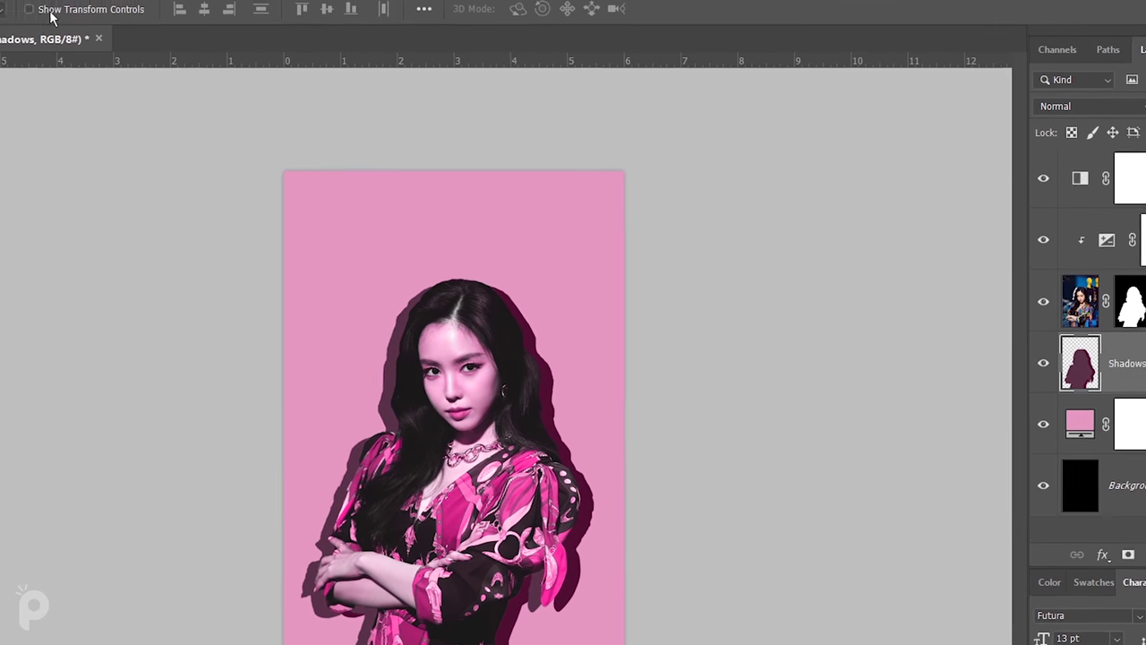
- Apply a 3,5 px Gaussian Blur to the Shadows layer
left_click(170, 8)
mouse_move(269, 208)
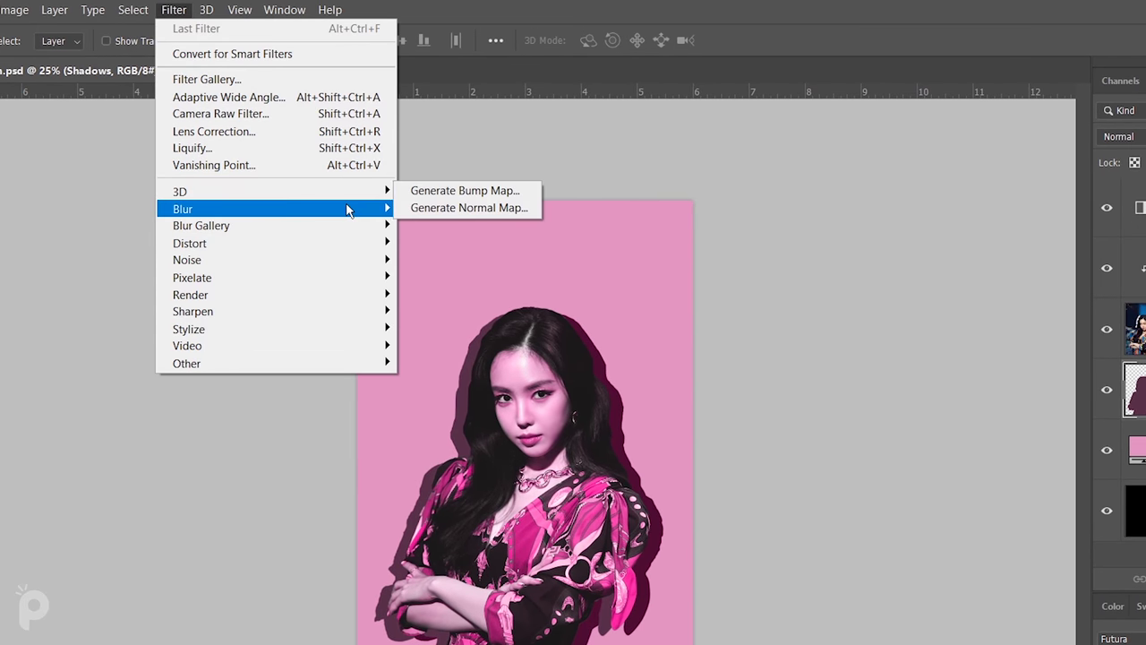
left_click(447, 276)
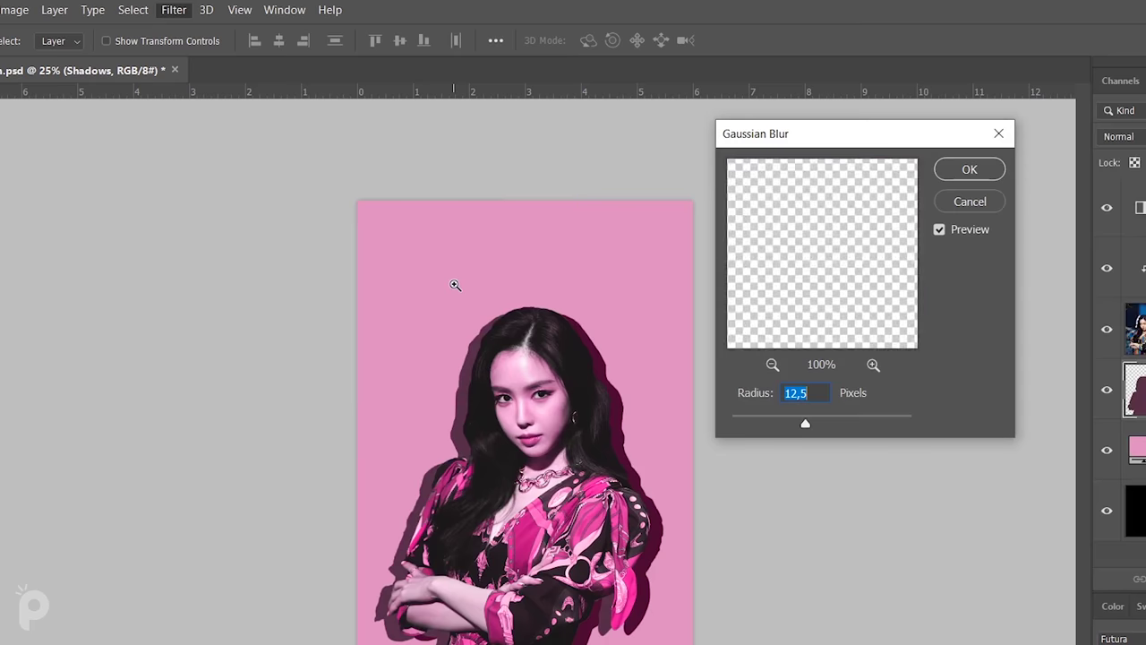
left_click(455, 282, "ctrl")
left_click(454, 282, "ctrl")
mouse_move(779, 426)
left_mouse_down()
mouse_move(738, 423)
mouse_move(763, 423)
left_mouse_up()
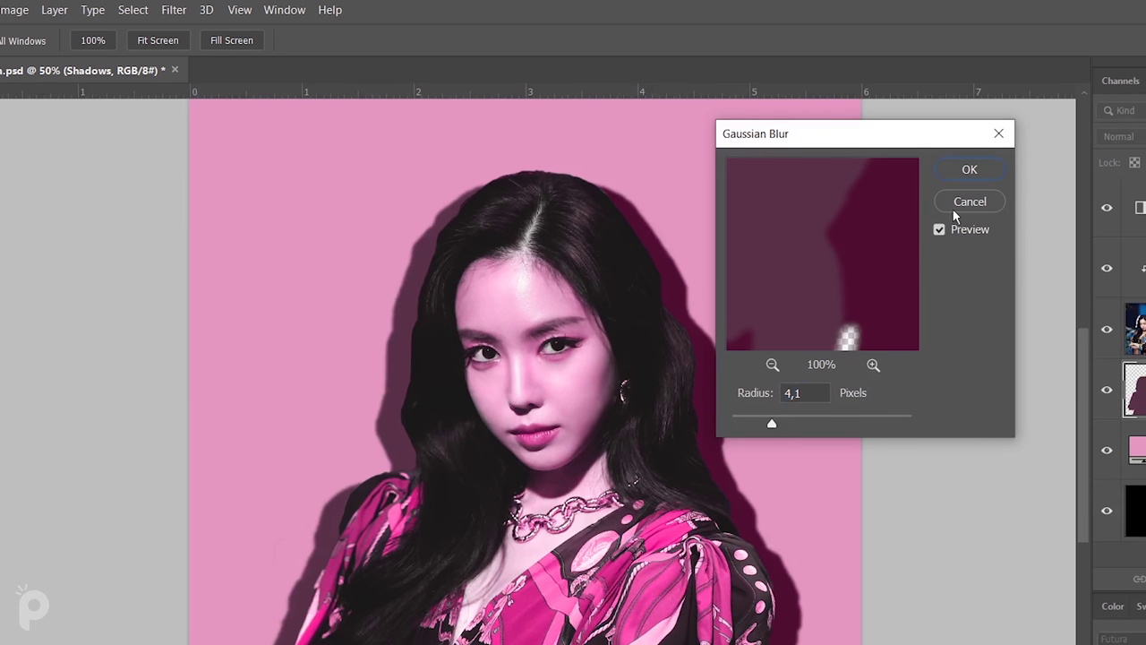
type("3,5")
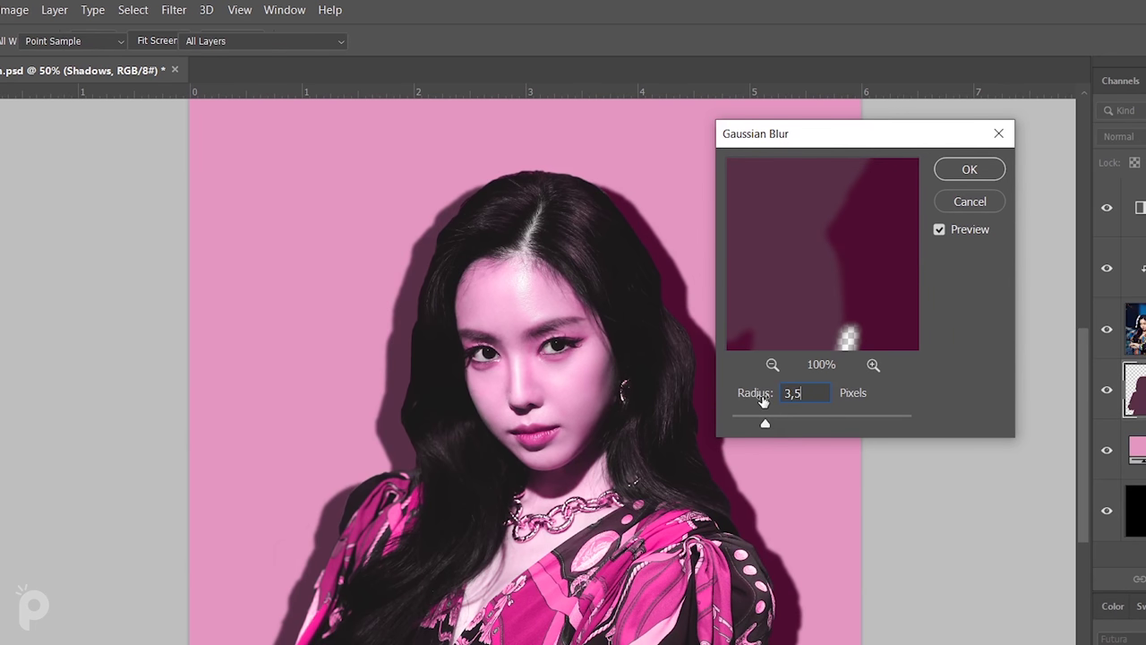
key("Return")
key("ctrl+minus")
key("ctrl+minus")
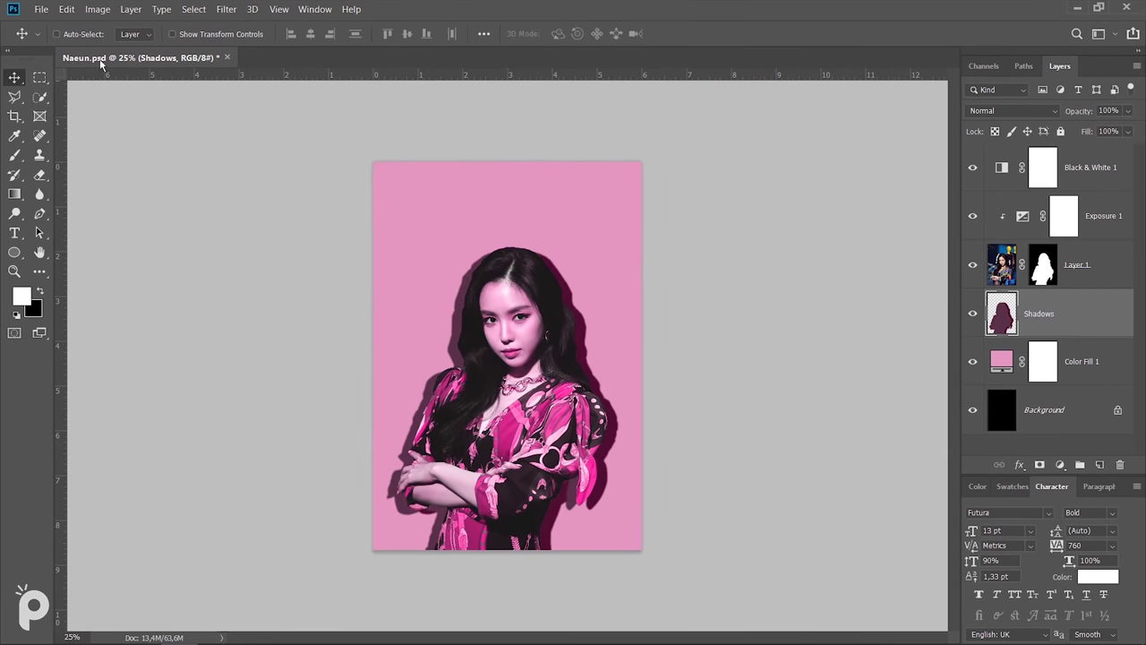
- Set the Type tool to Black Han Sans at 160 pt
left_click(13, 234)
left_click(134, 33)
type("han")
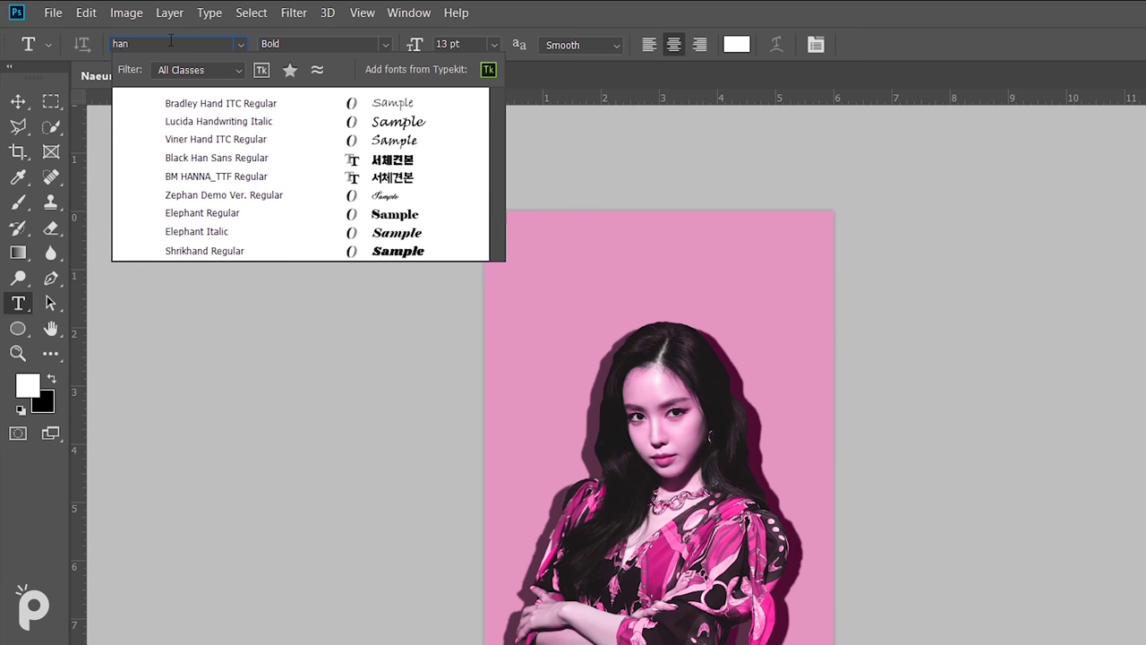
left_click(188, 158)
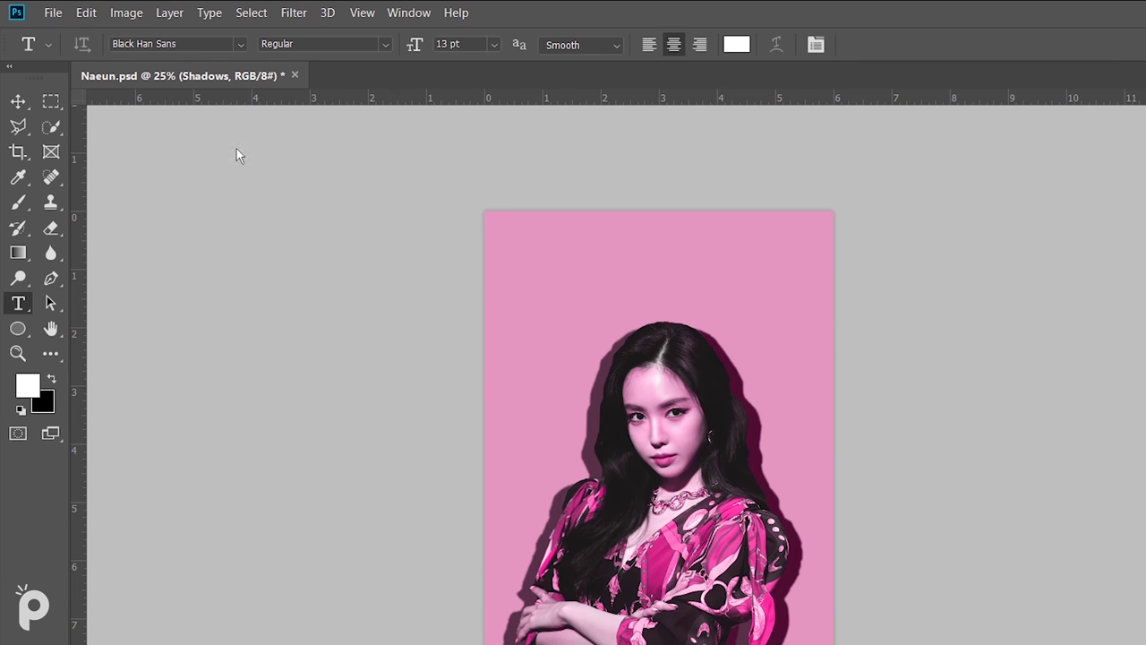
left_click(468, 41)
key("Tab")
- Draw a text box at the top-left and paste 손 copied from the browser
left_click_drag(491, 215, 830, 455)
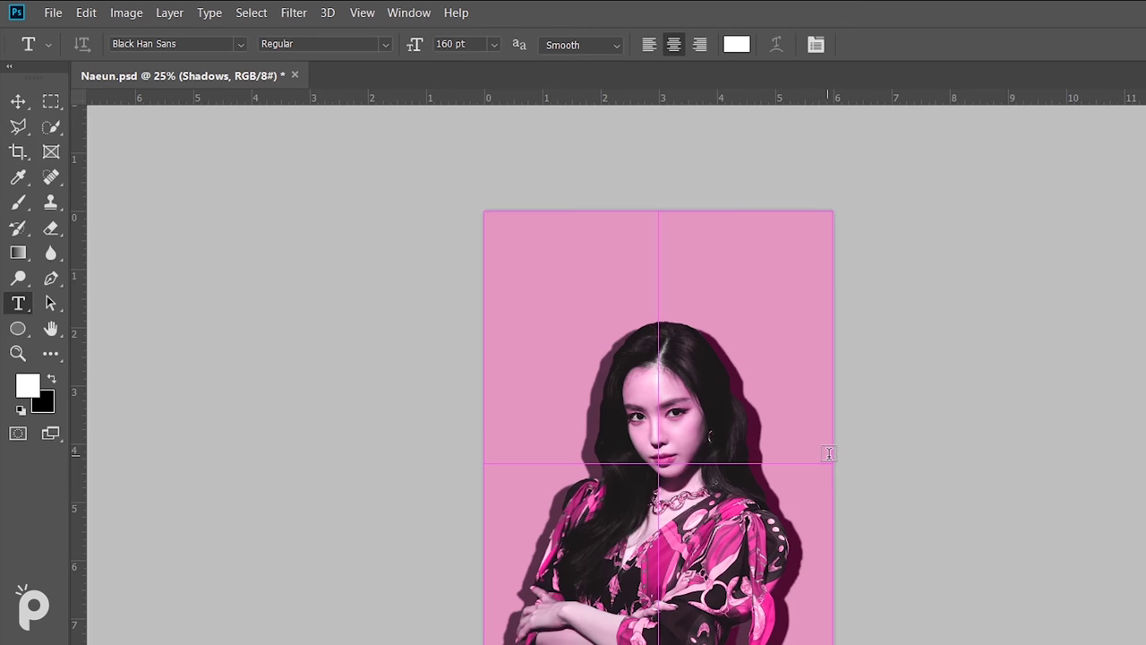
key("alt+Tab")
key("alt+Tab")
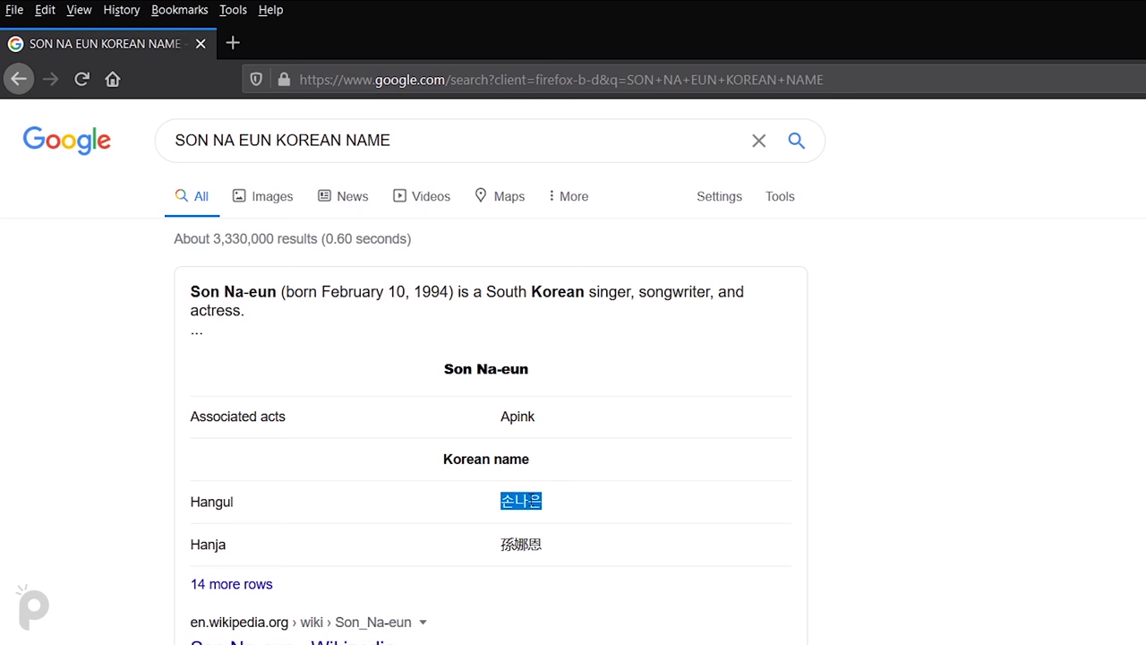
left_click_drag(501, 502, 529, 498)
key("ctrl+c")
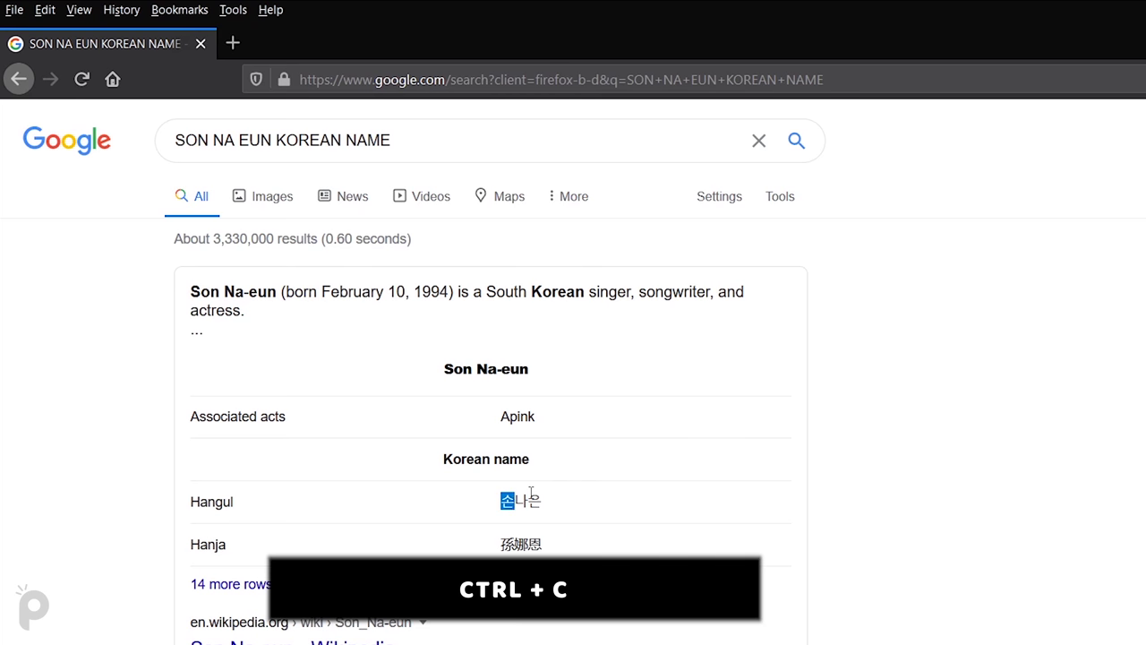
key("alt+Tab")
key("ctrl+v")
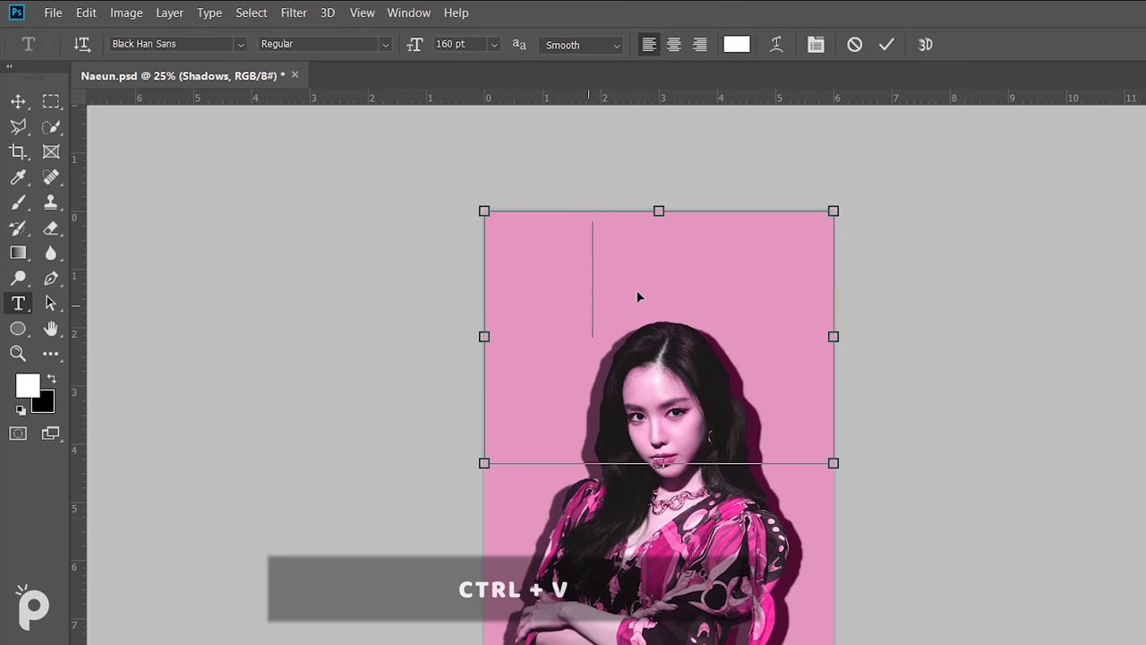
- Shift the 손 letter slightly, set its fill opacity to 0 and add a 9 px white stroke
left_click(18, 101)
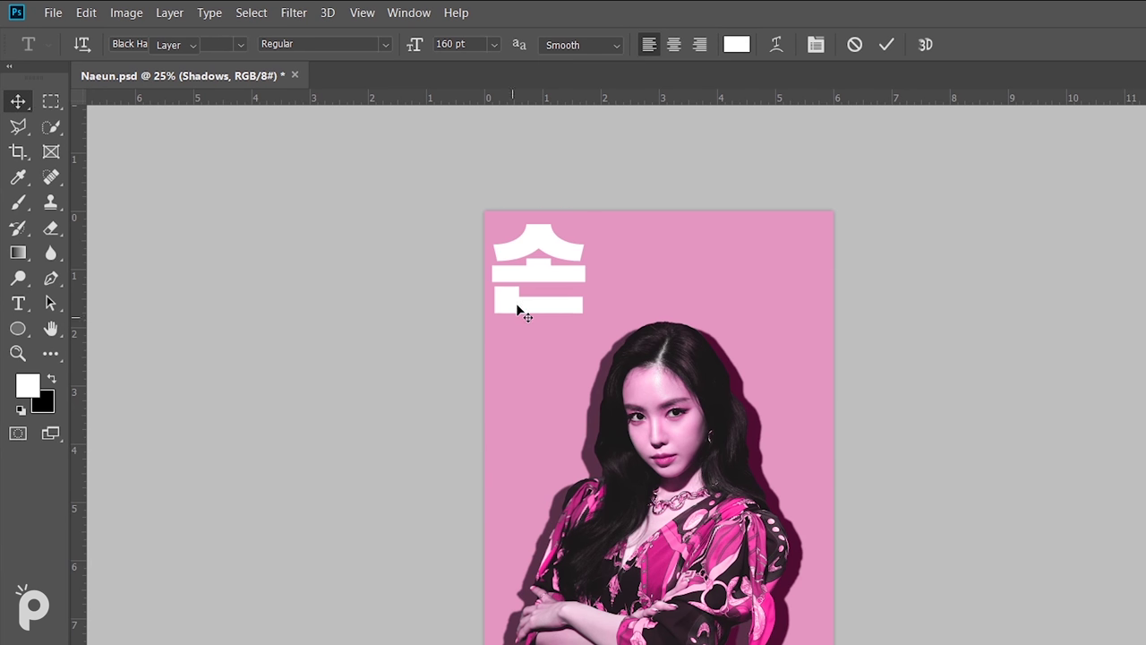
left_click_drag(516, 309, 549, 333)
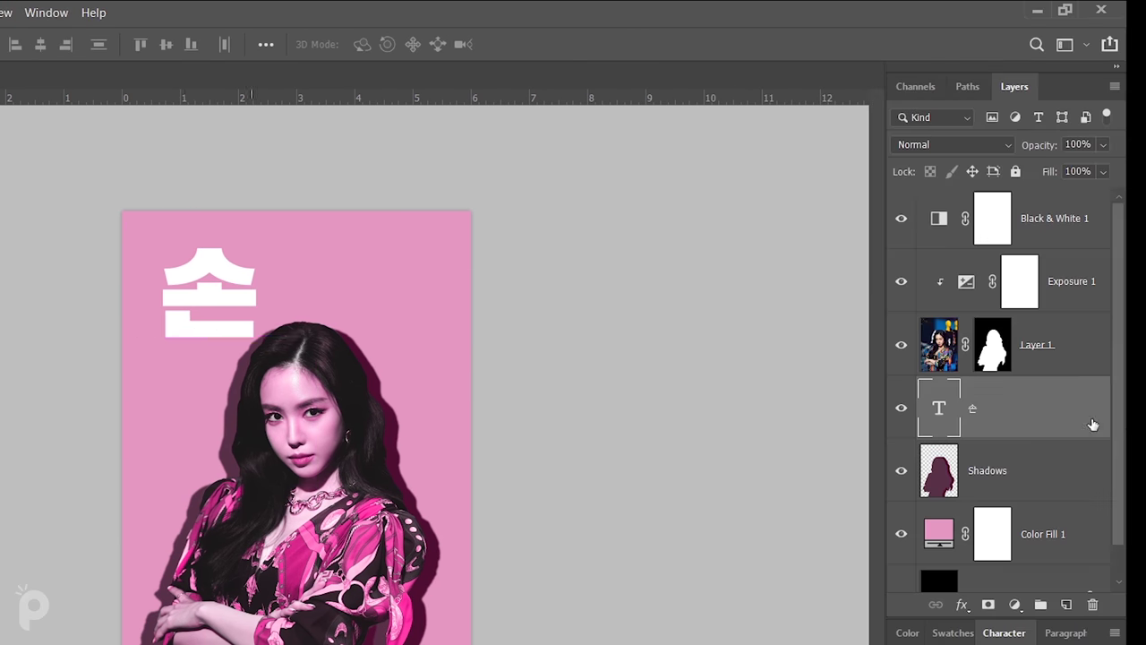
right_click(1094, 421)
left_click(941, 25)
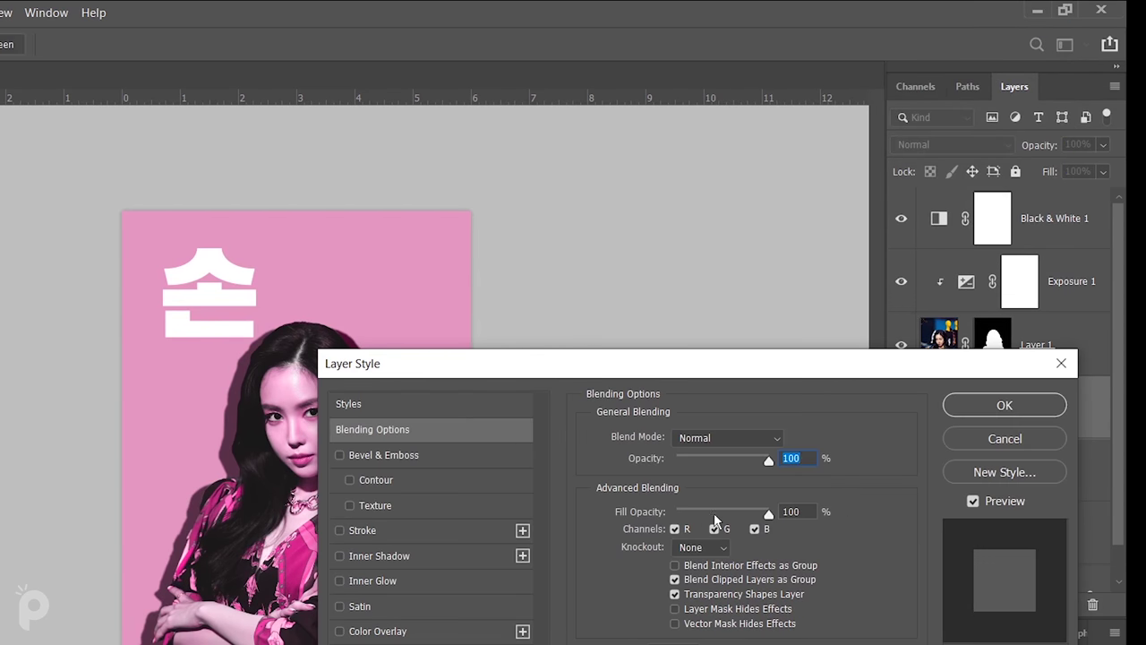
left_click_drag(766, 516, 622, 512)
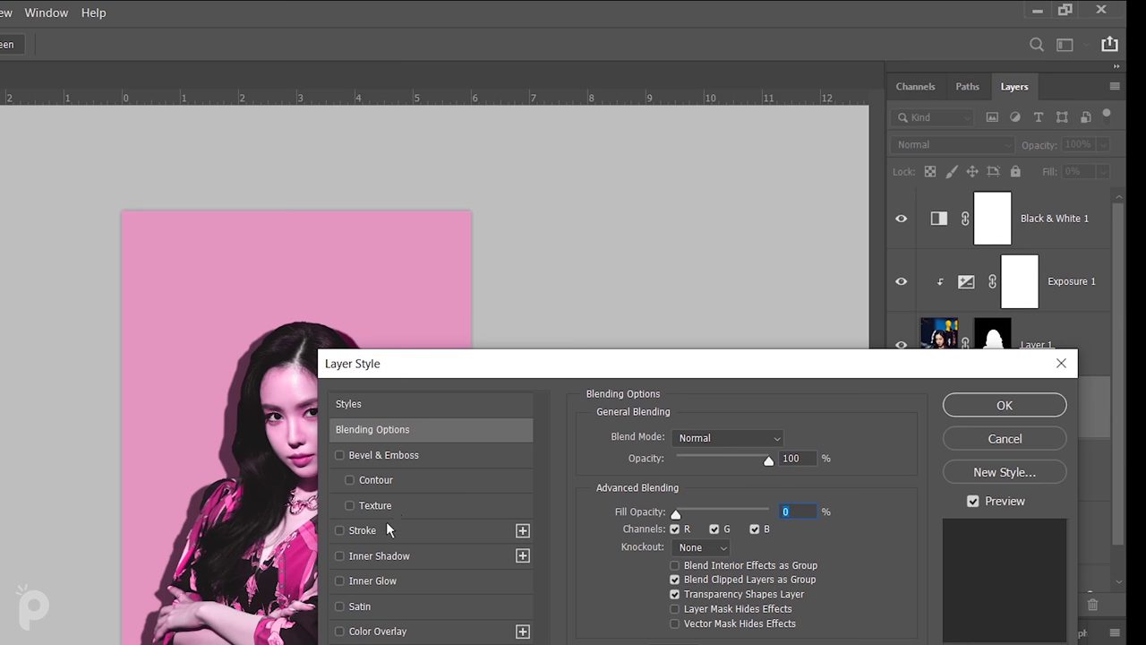
left_click(340, 531)
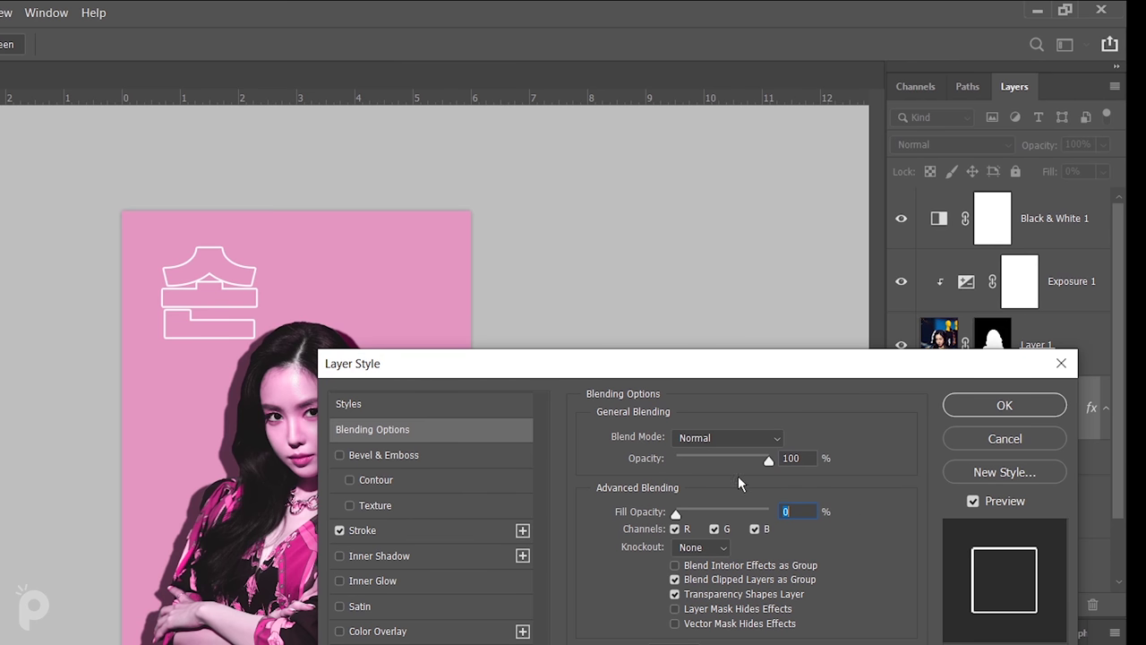
left_click(497, 527)
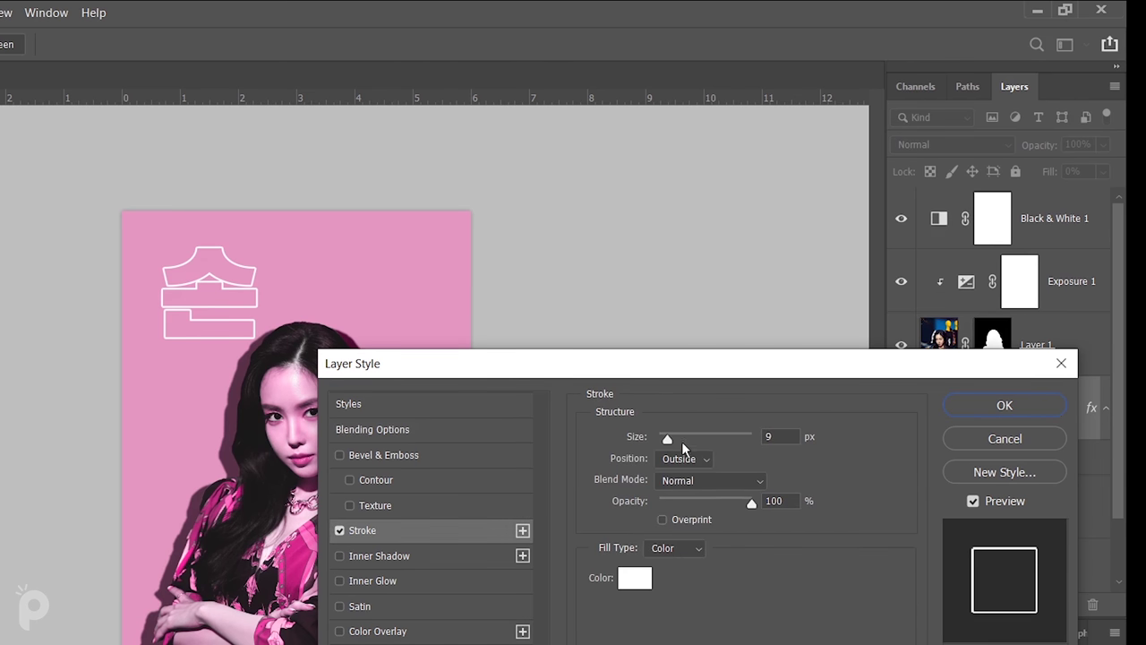
left_click(1035, 410)
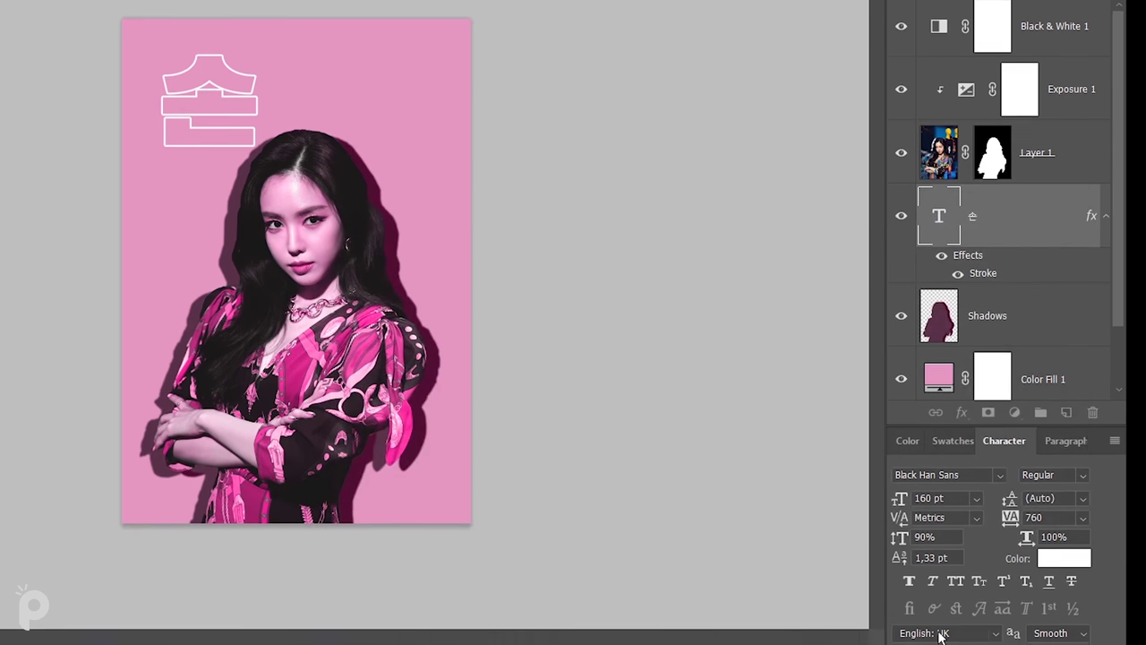
- Italicize and nudge the 손 outline, then duplicate it to the bottom-right
left_click(931, 575)
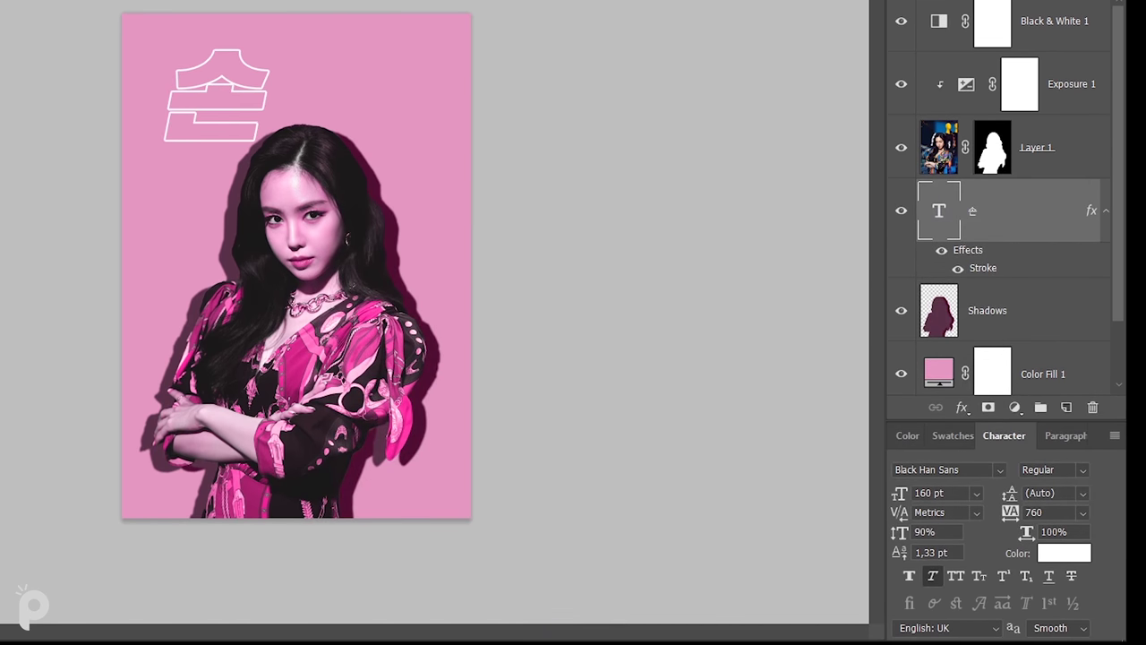
key("Left")
key("Left")
key("Left")
key("Left")
key("Left")
key("Left")
key("Left")
key("Left")
key("Left")
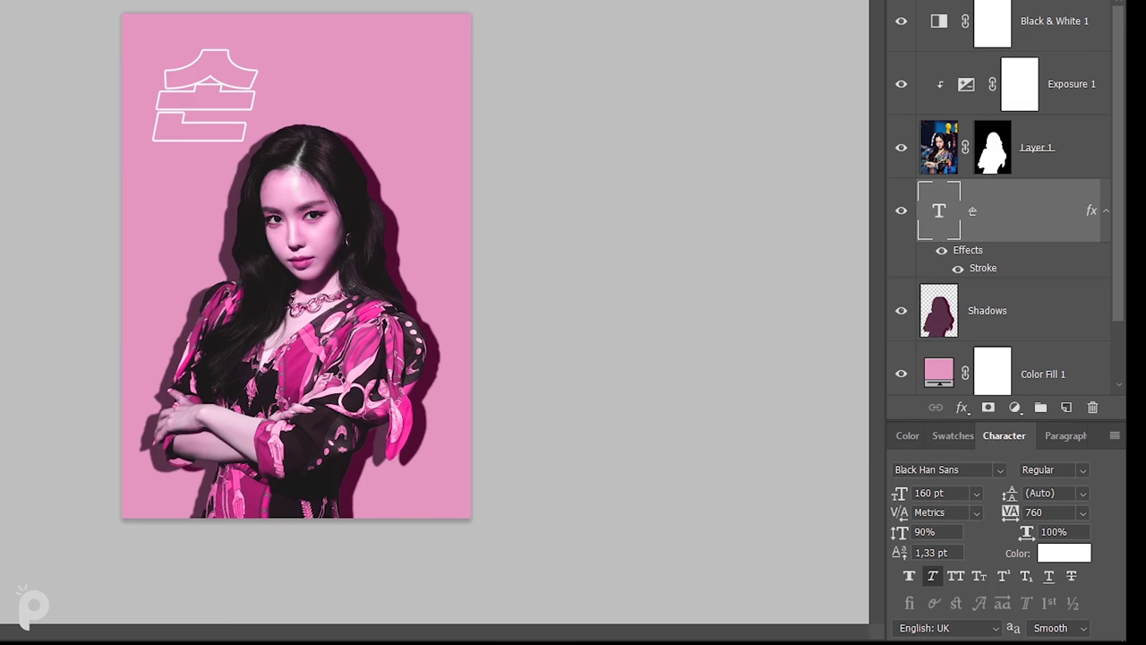
key("Up")
key("Up")
key("Up")
key("Left")
key("Left")
key("Left")
key("Left")
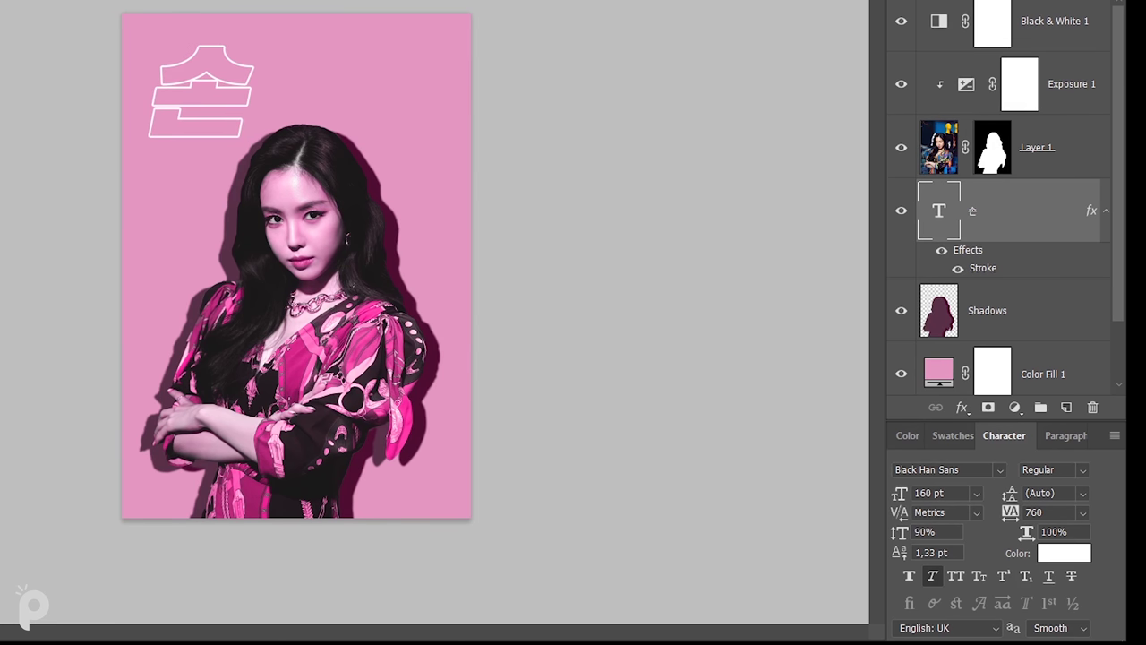
key("ctrl+j")
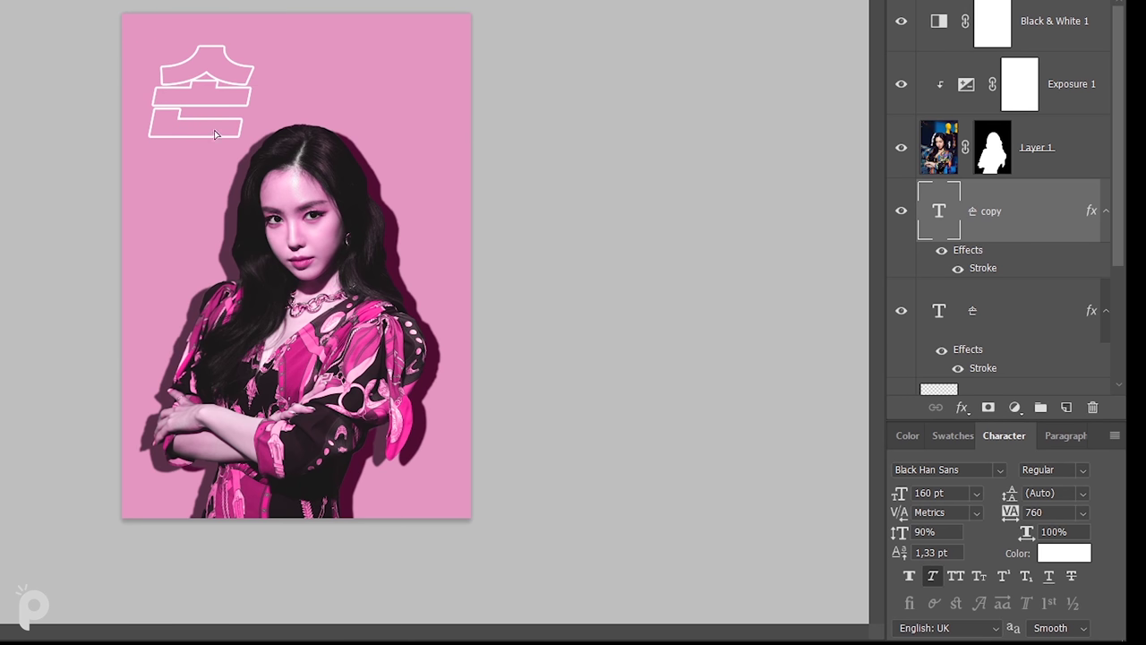
left_click_drag(214, 134, 413, 488)
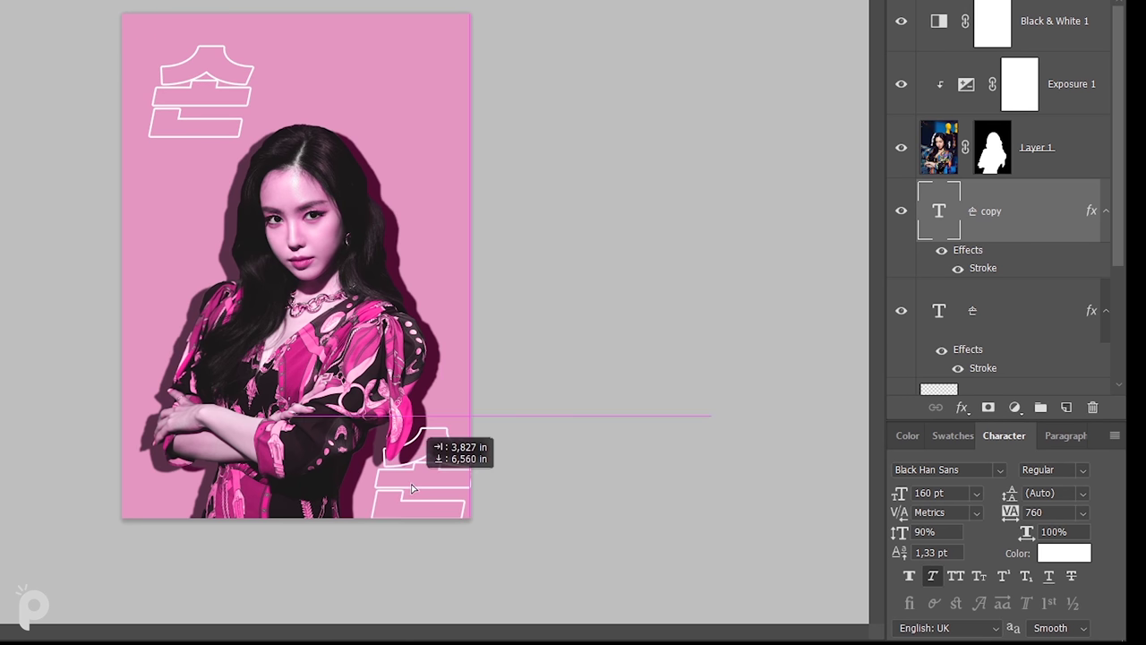
left_click_drag(413, 488, 402, 479)
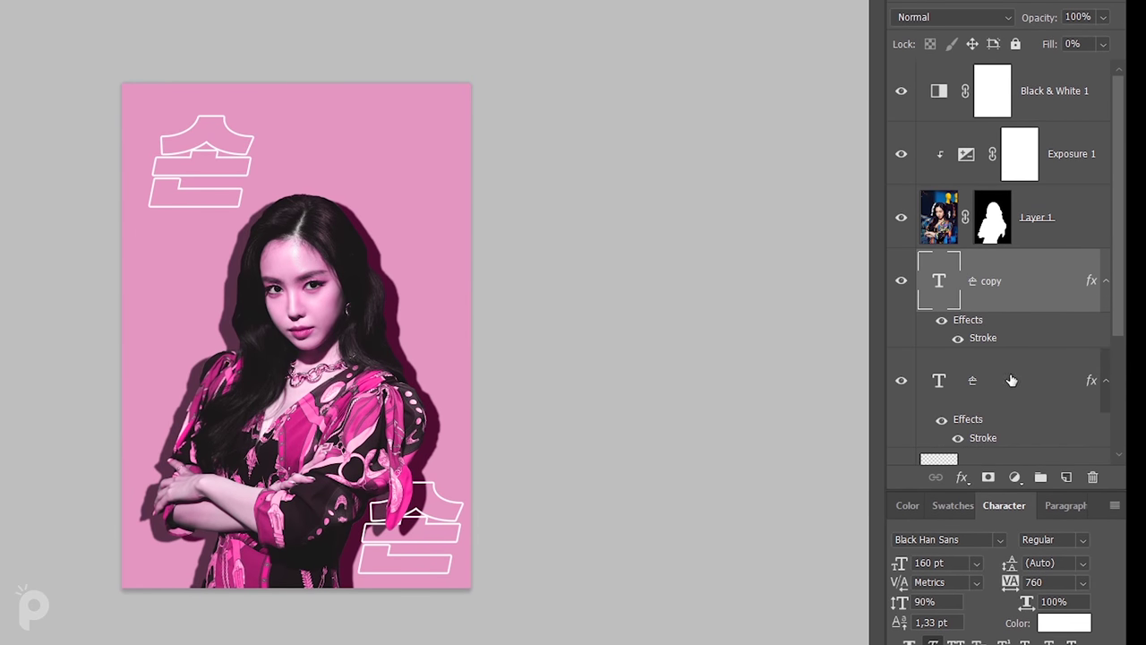
- Stack both 손 layers above Black & White 1 and place another copy over her face
scroll(1012, 381, "down", 1)
left_click(1012, 333, "shift")
left_click_drag(1021, 314, 1015, 97)
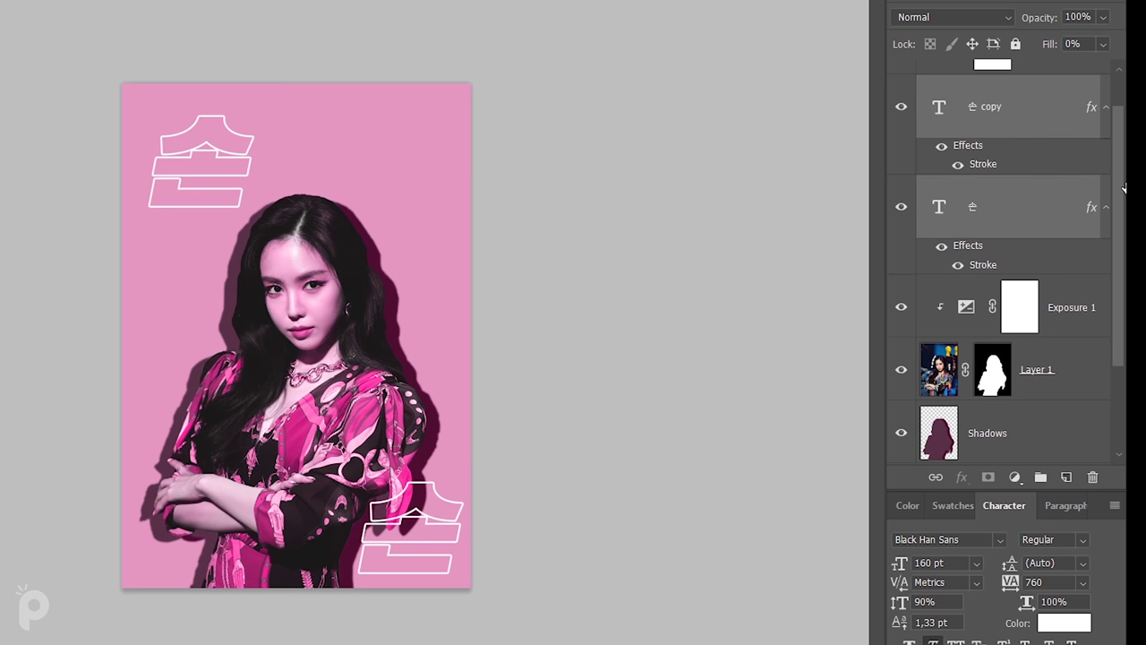
scroll(1119, 162, "up", 1)
left_click_drag(1050, 157, 1035, 85)
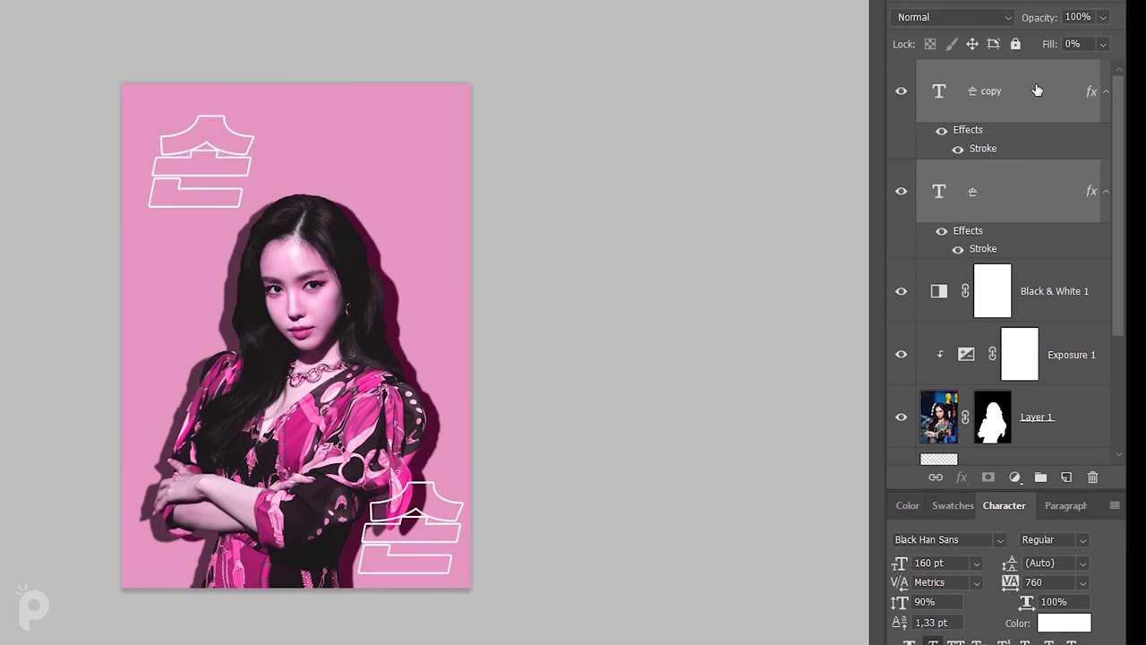
left_click(988, 95)
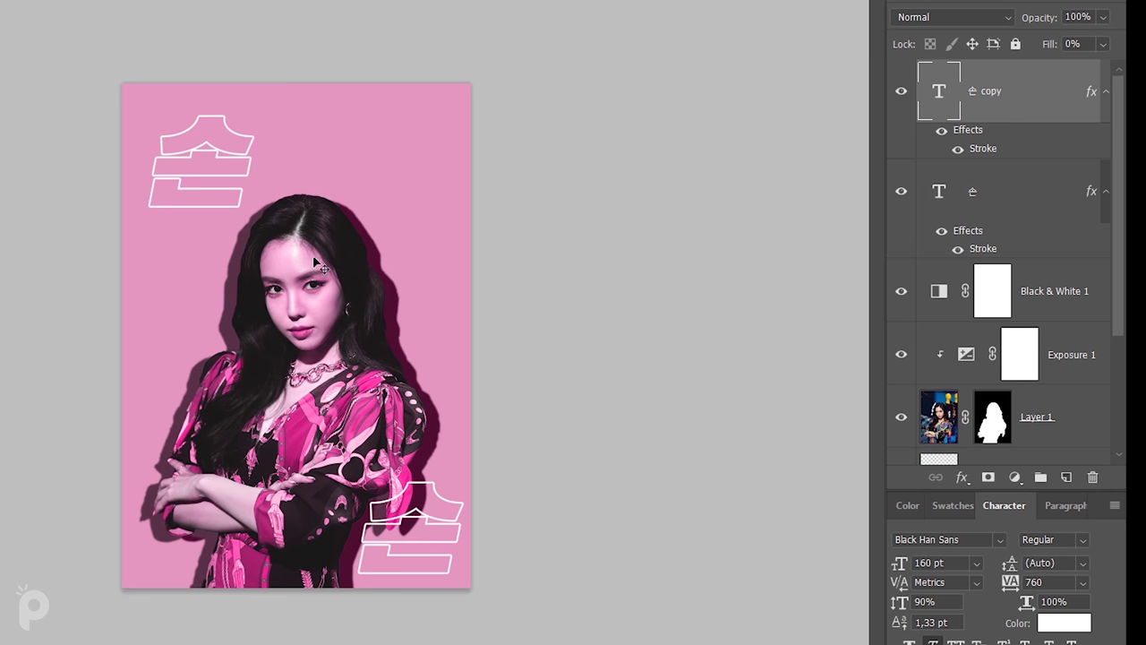
key("ctrl+j")
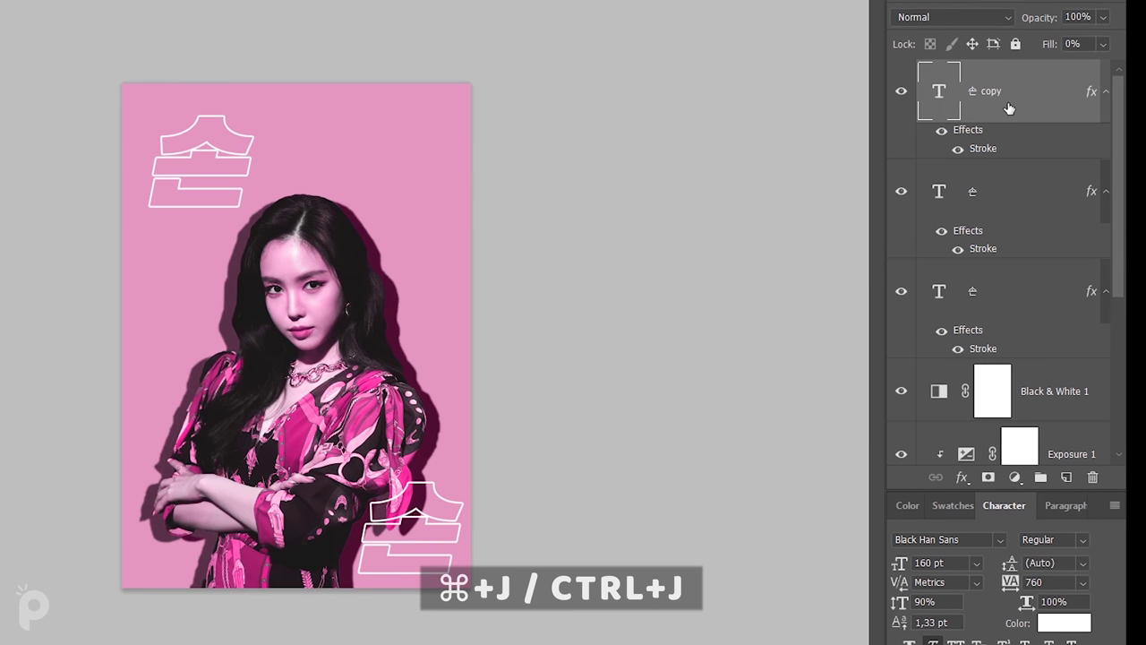
left_click_drag(428, 491, 331, 324)
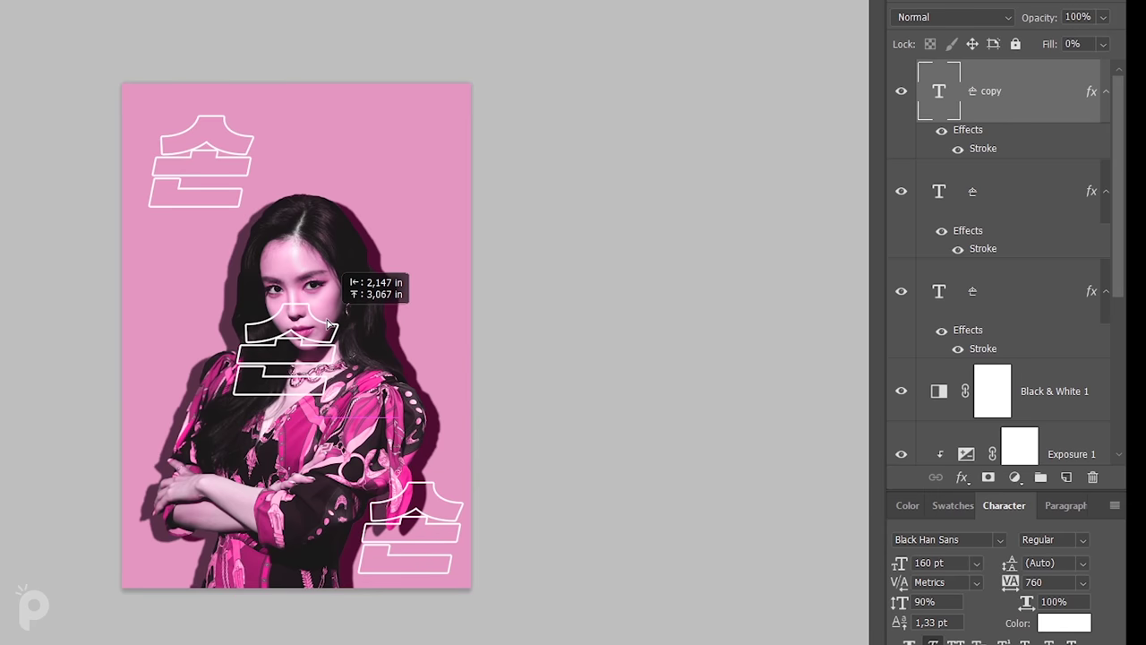
left_click_drag(331, 324, 347, 328)
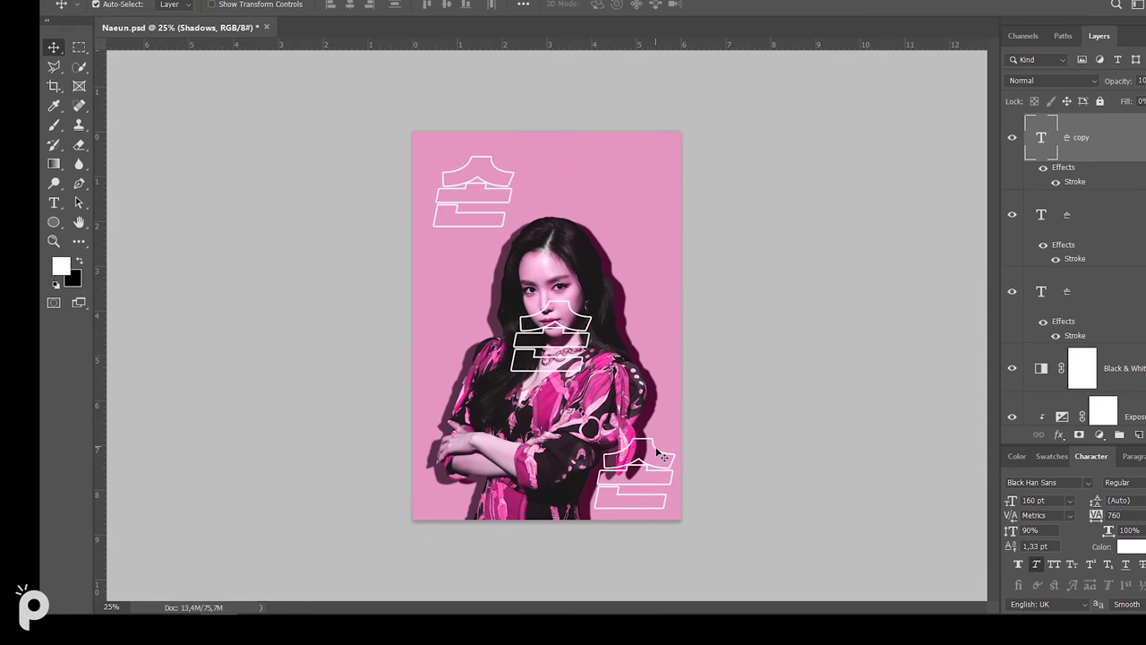
left_click(618, 448)
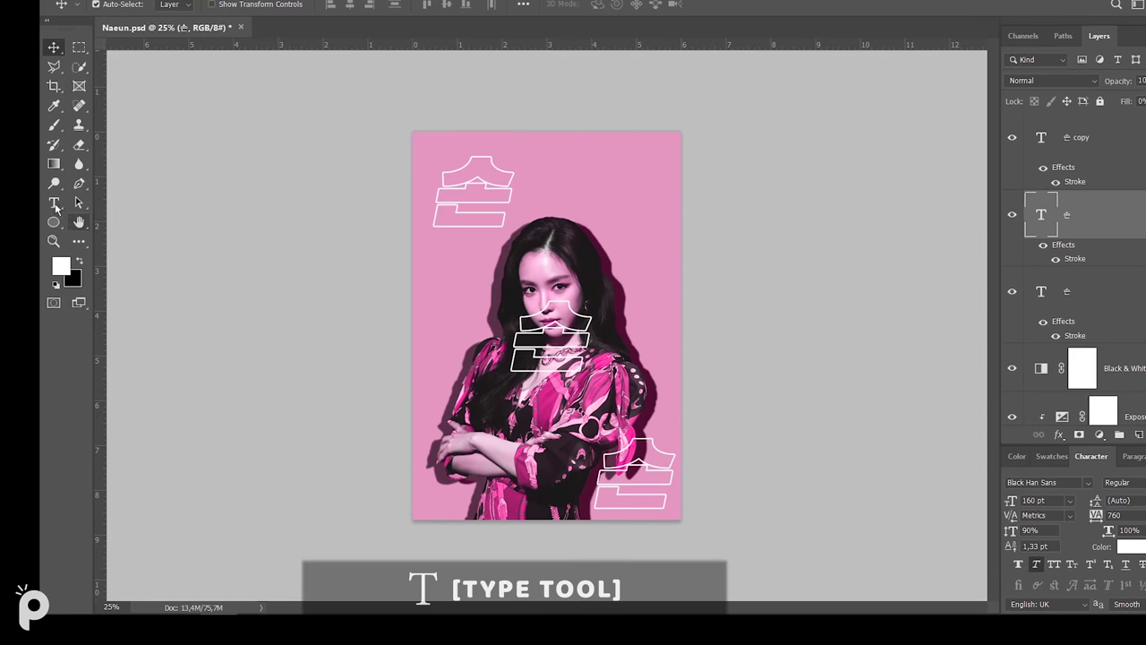
- Replace the bottom-right glyph with 은 copied from the browser
left_click(54, 204)
left_click(641, 485)
key("ctrl+a")
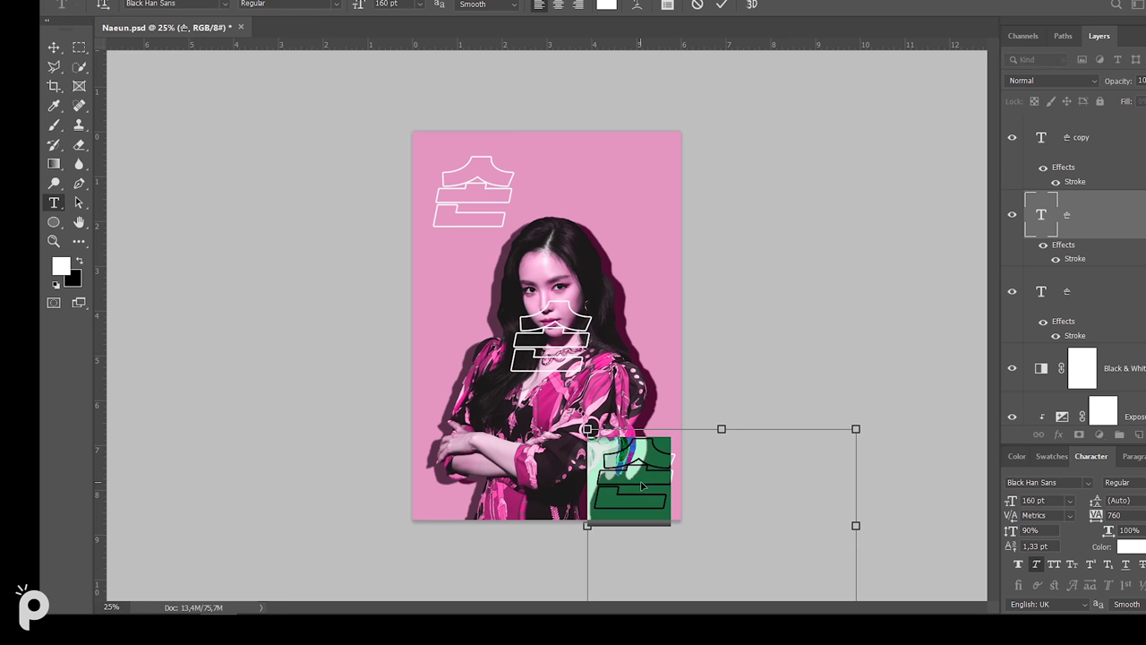
key("alt+Tab")
left_click_drag(445, 354, 459, 356)
key("ctrl+c")
key("alt+Tab")
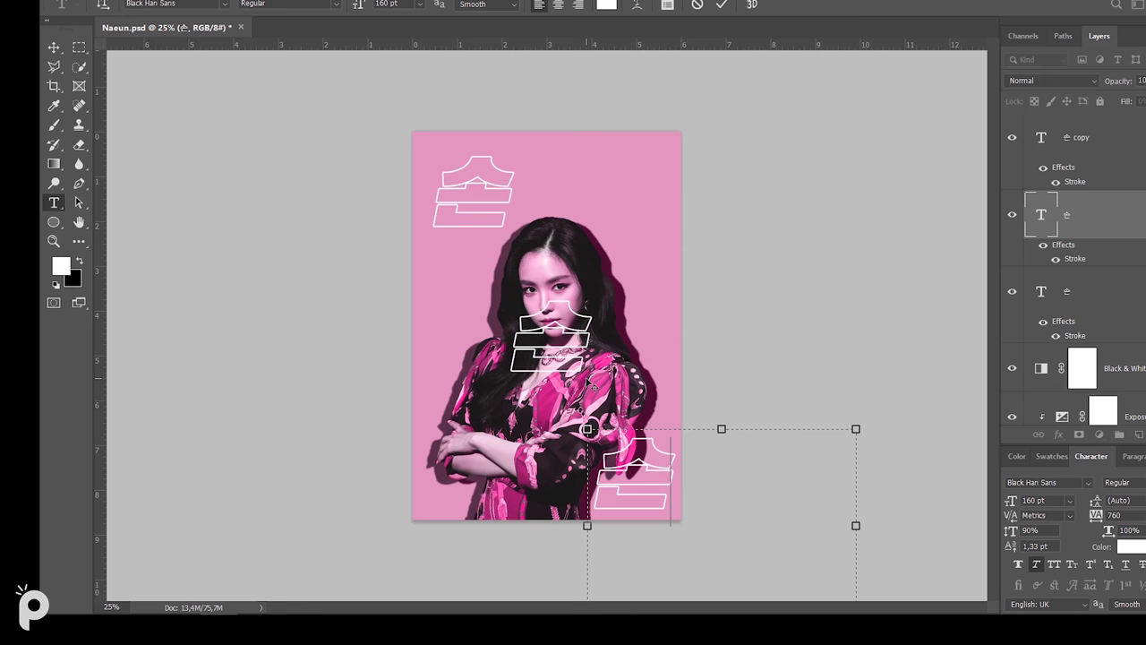
key("ctrl+v")
left_click(53, 48)
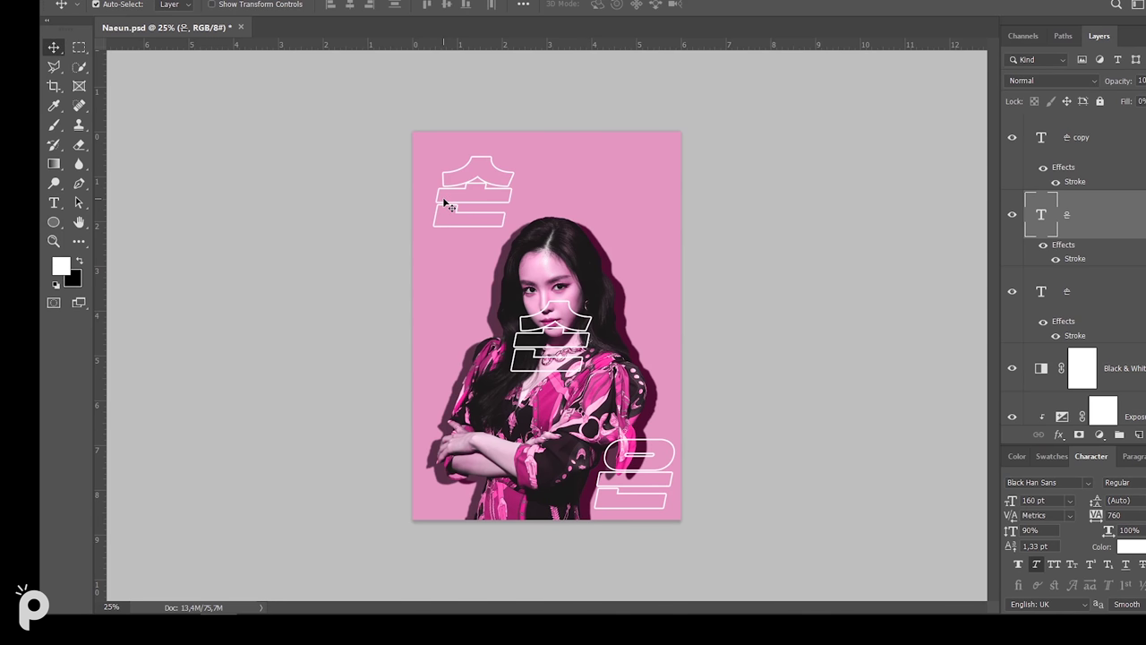
- Fine-tune the 은 outline's position with Shift+arrow nudges
key("shift+Left")
key("shift+Up")
key("shift+Up")
key("shift+Up")
key("shift+Up")
key("shift+Up")
key("shift+Up")
key("shift+Left")
key("shift+Left")
key("shift+Down")
key("shift+Left")
key("shift+Left")
key("shift+Left")
key("shift+Up")
key("shift+Up")
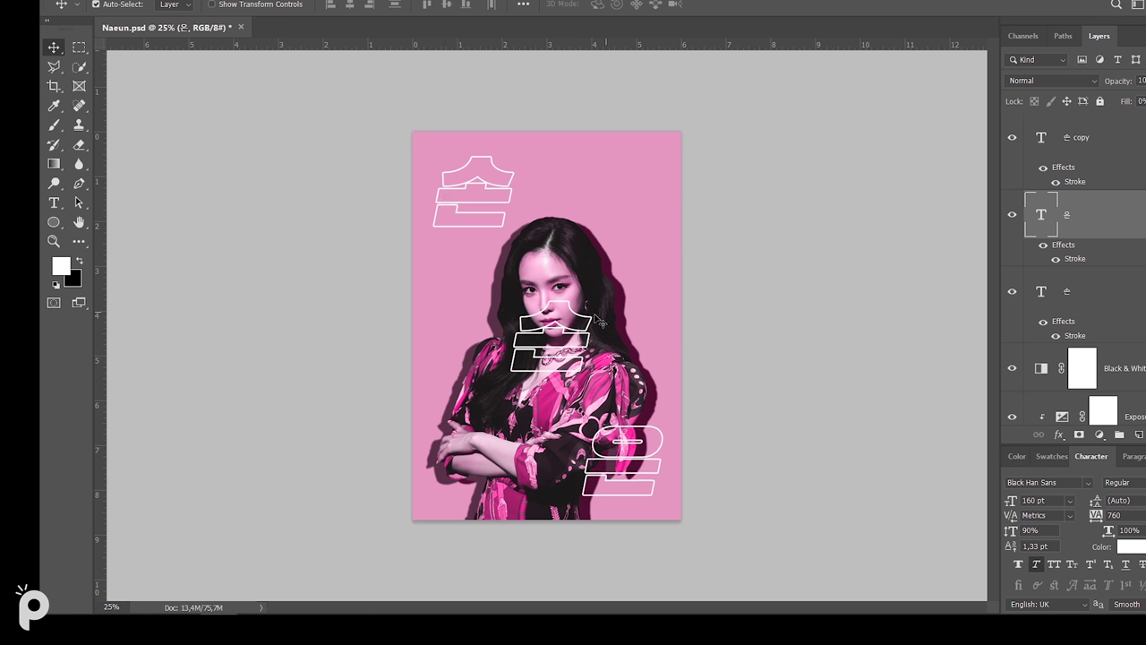
key("shift+Right")
key("shift+Down")
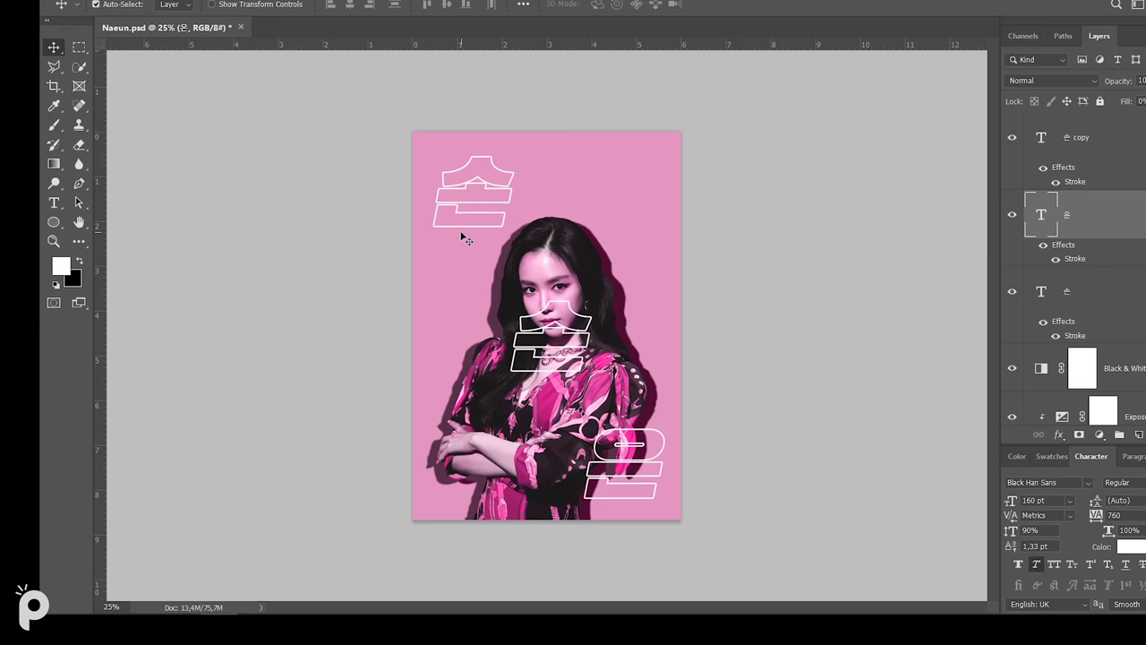
- Select the glyph over her face for editing and copy 나 from the browser
key("alt+bracketright")
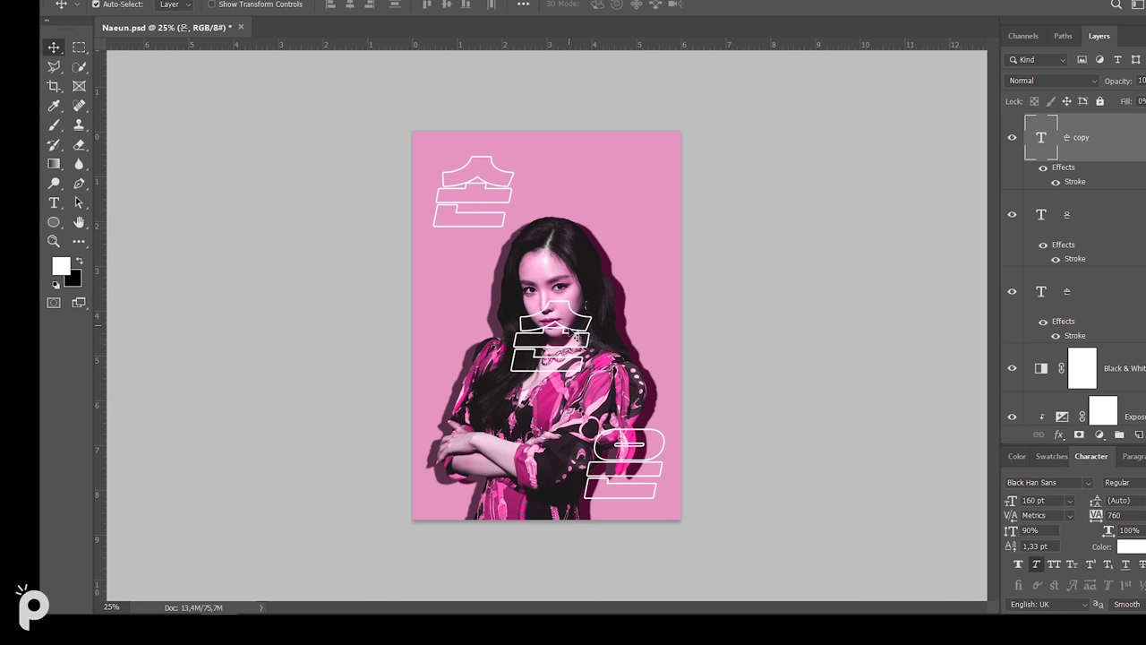
key("t")
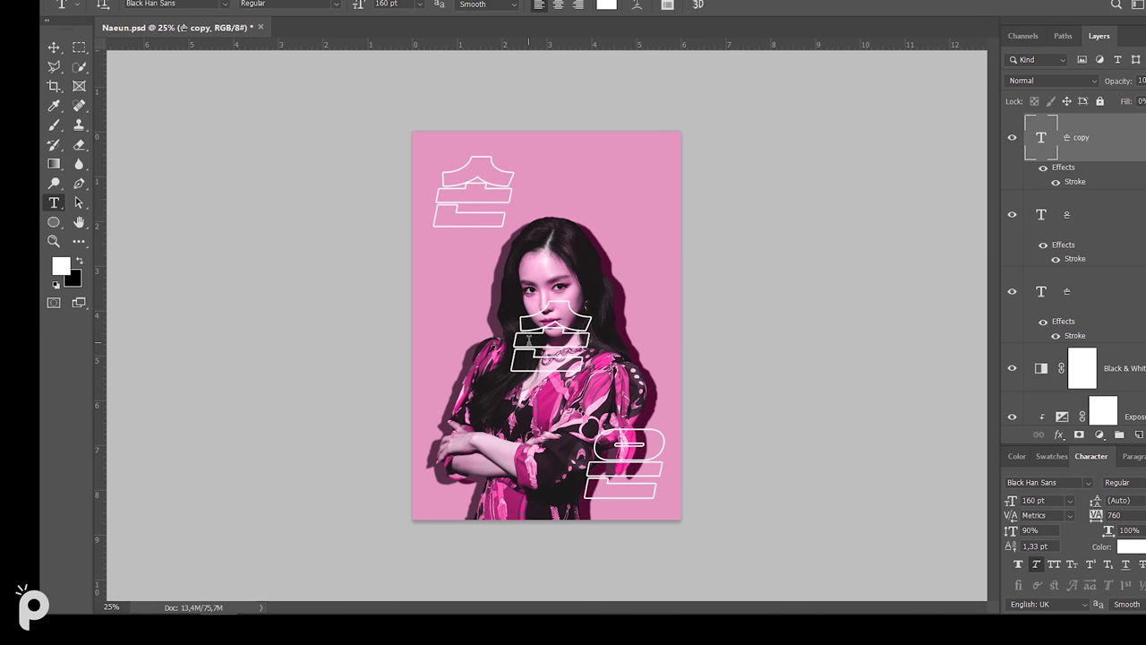
double_click(530, 340)
key("alt+Tab")
left_click_drag(445, 354, 463, 355)
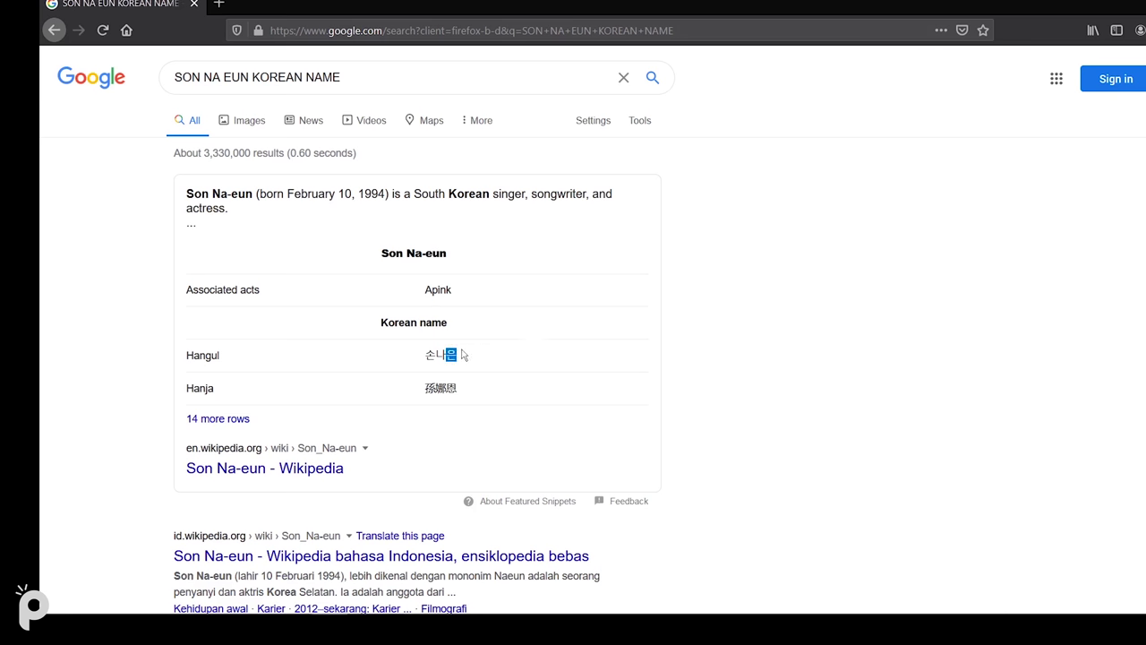
double_click(441, 354)
left_click(441, 354)
double_click(440, 355)
left_click_drag(435, 355, 450, 355)
key("ctrl+c")
- Paste 나 into the face glyph and commit the text
key("alt+Tab")
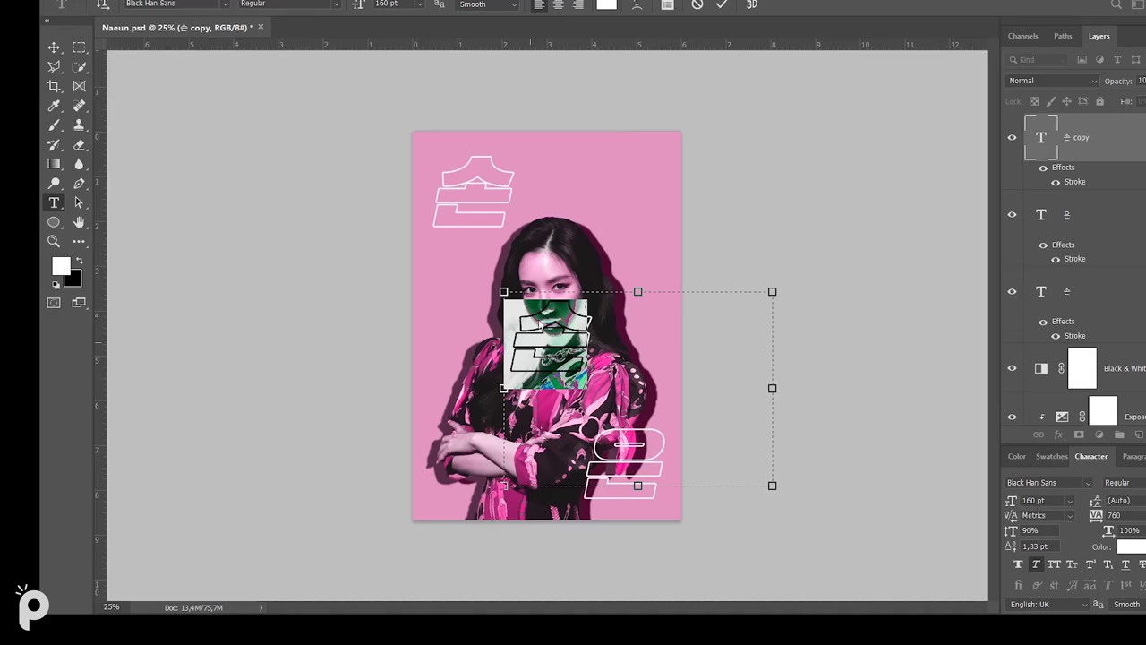
key("ctrl+v")
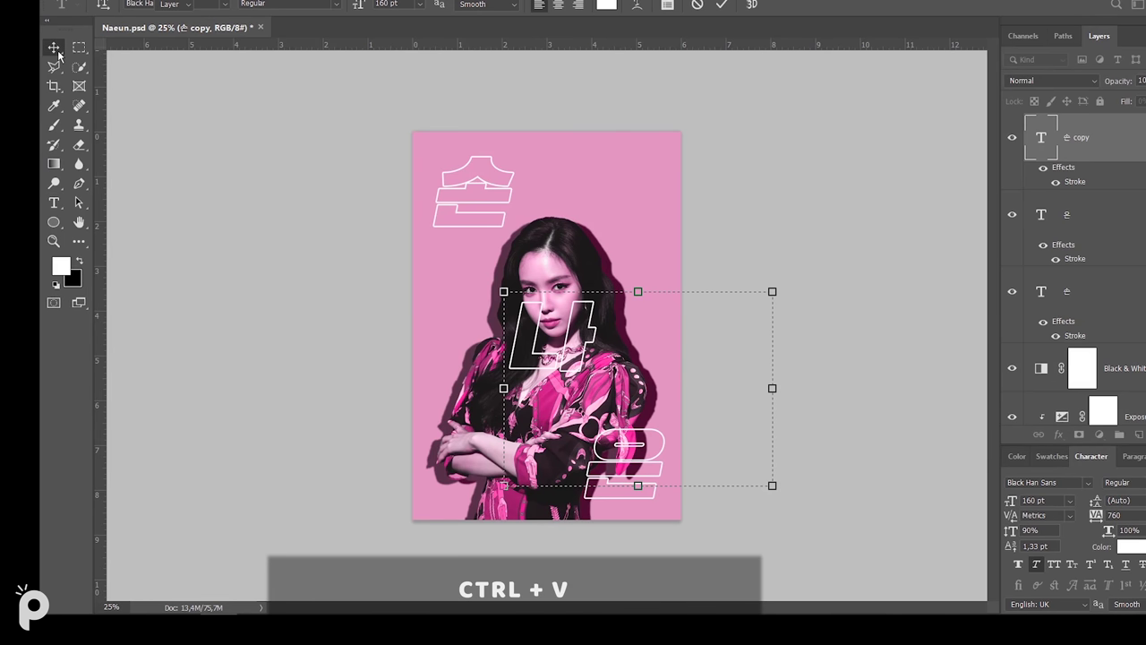
left_click(54, 48)
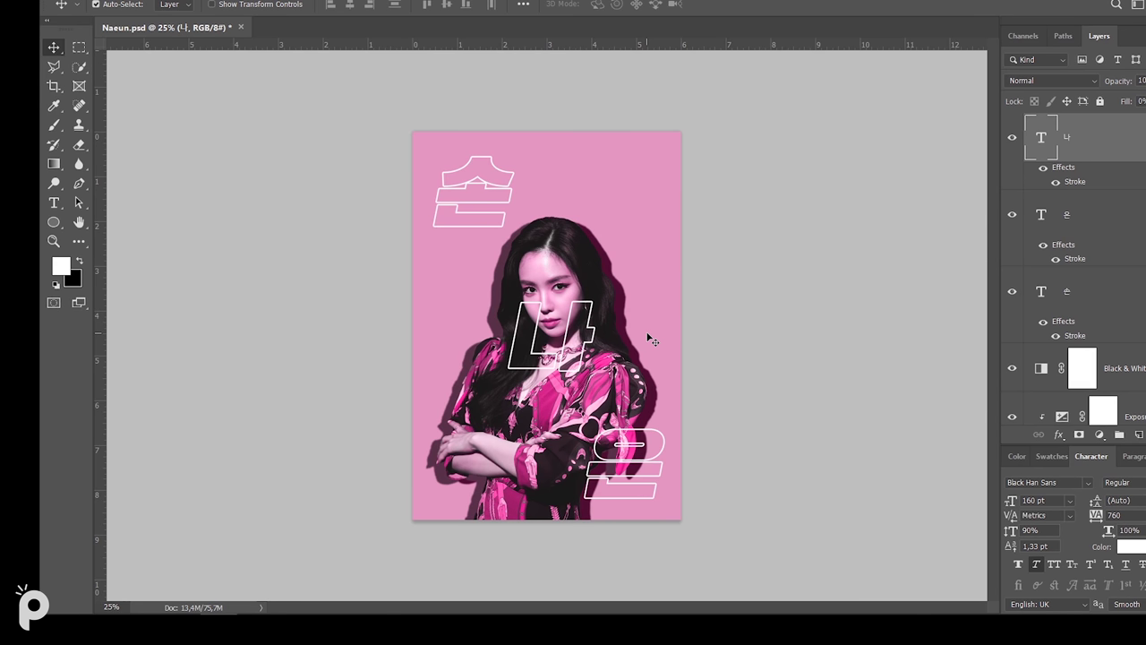
left_click(1114, 105)
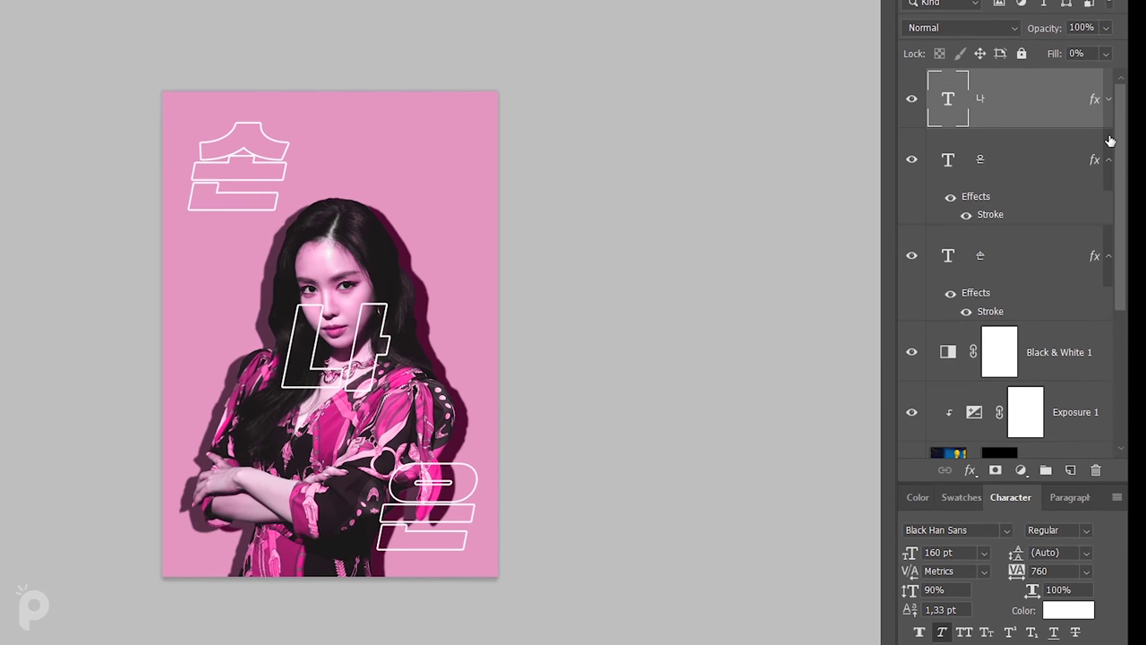
- Collapse the text layers' effects lists and duplicate the photo layer Layer 1
left_click(1114, 162)
left_click(1107, 219)
scroll(1083, 251, "down", 2)
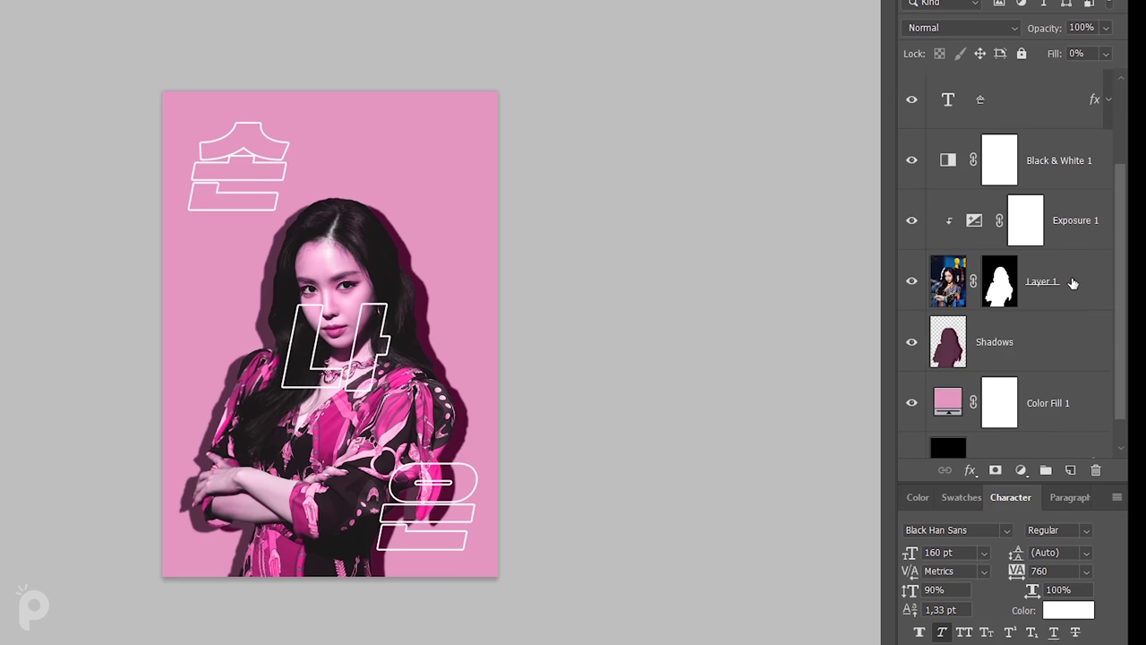
left_click(1083, 285)
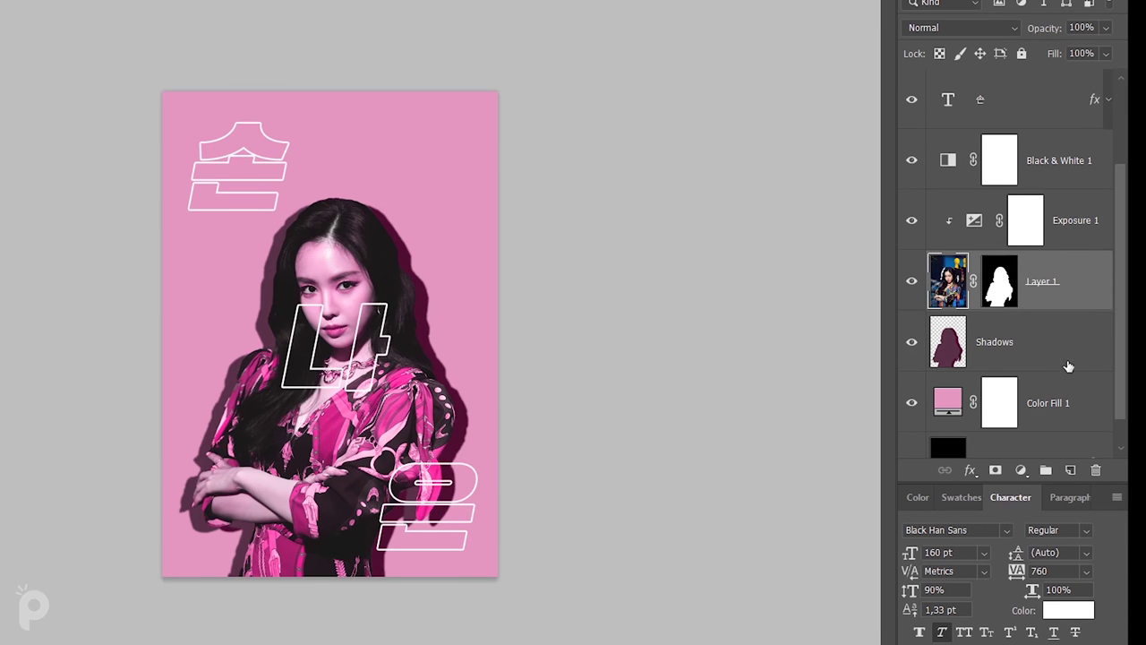
key("ctrl+j")
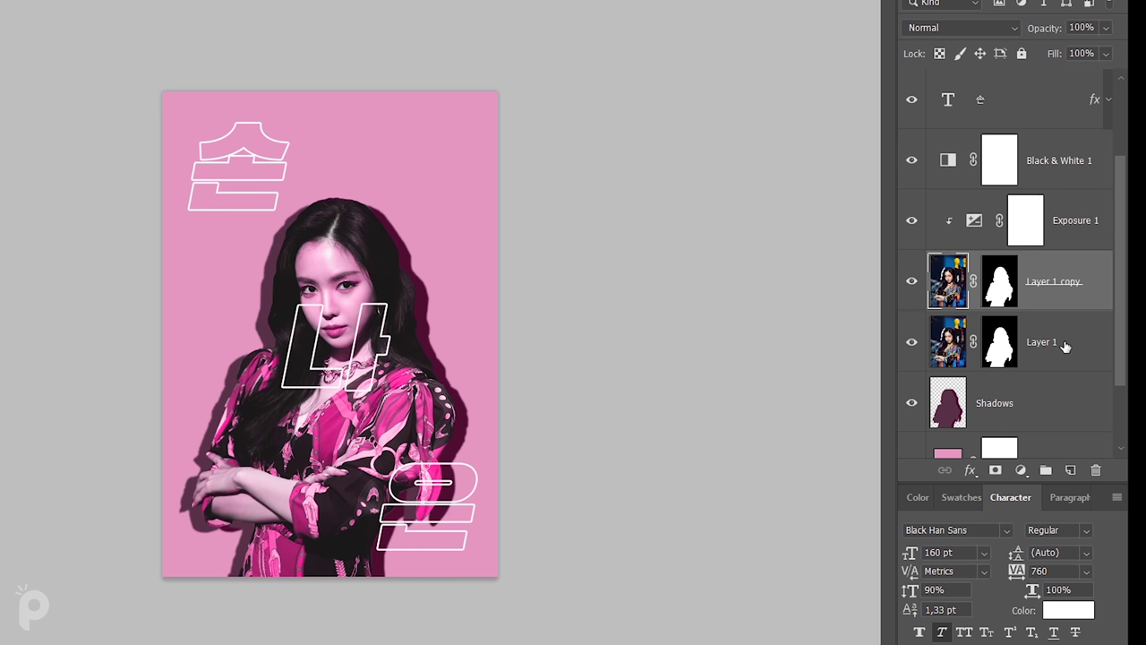
- Group Layer 1 copy with its Exposure 1 adjustment and merge them into Group 1
left_click(1066, 344)
left_click(1085, 269)
key("ctrl+g")
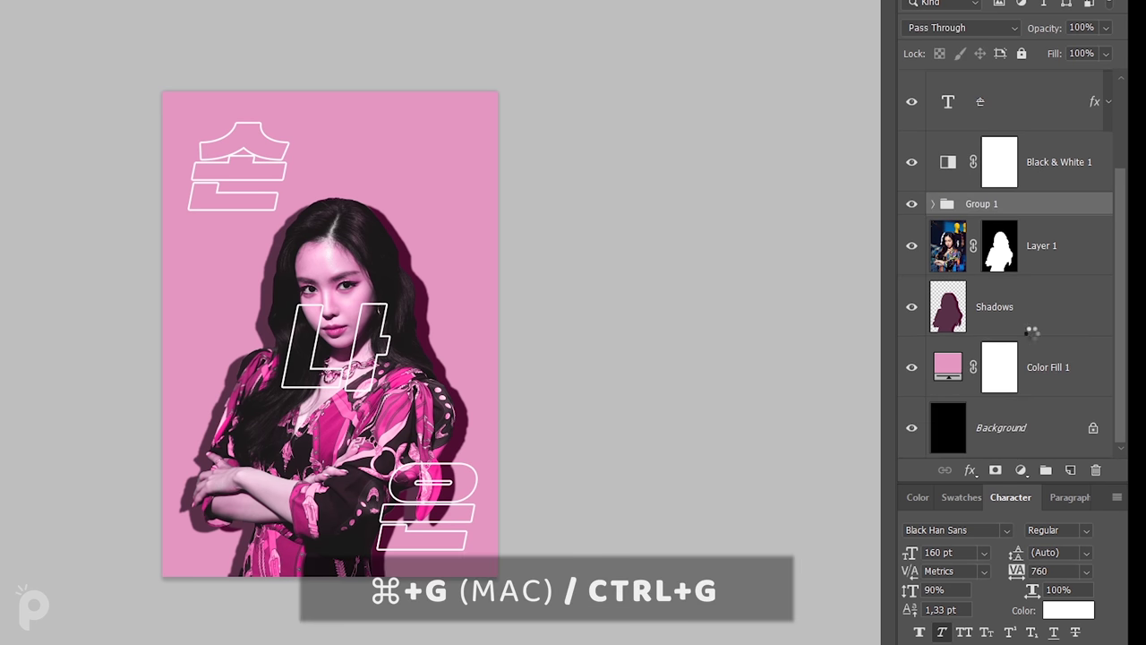
key("ctrl+e")
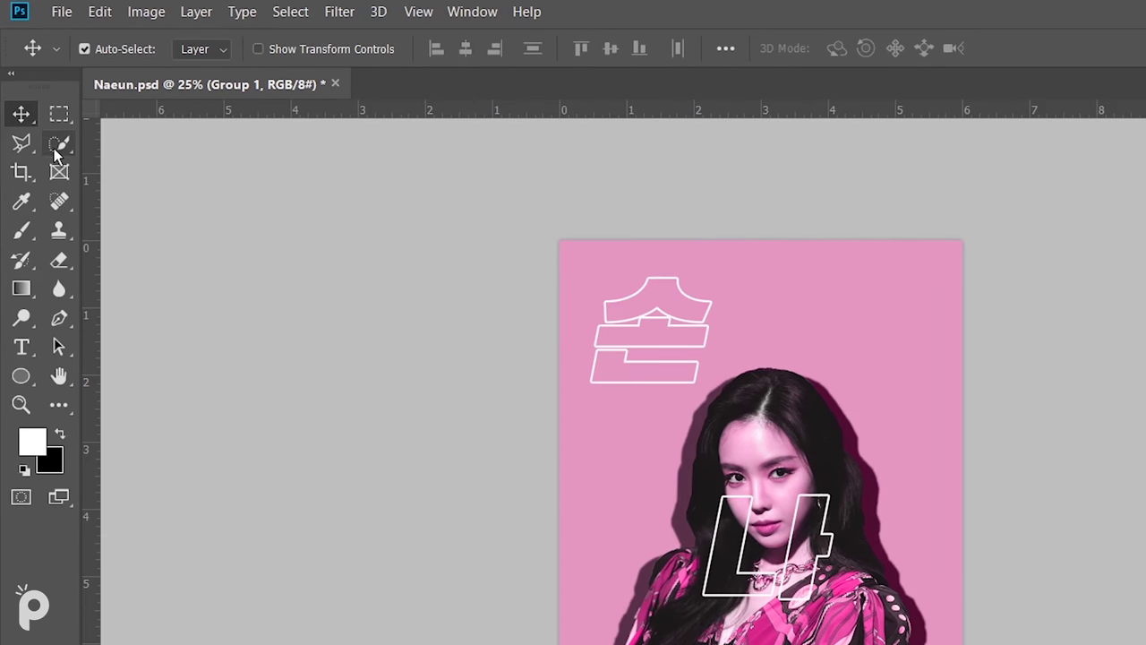
- Quick-select the woman's face and upper hair in add-to-selection mode, zoomed to 50%
left_click(59, 144)
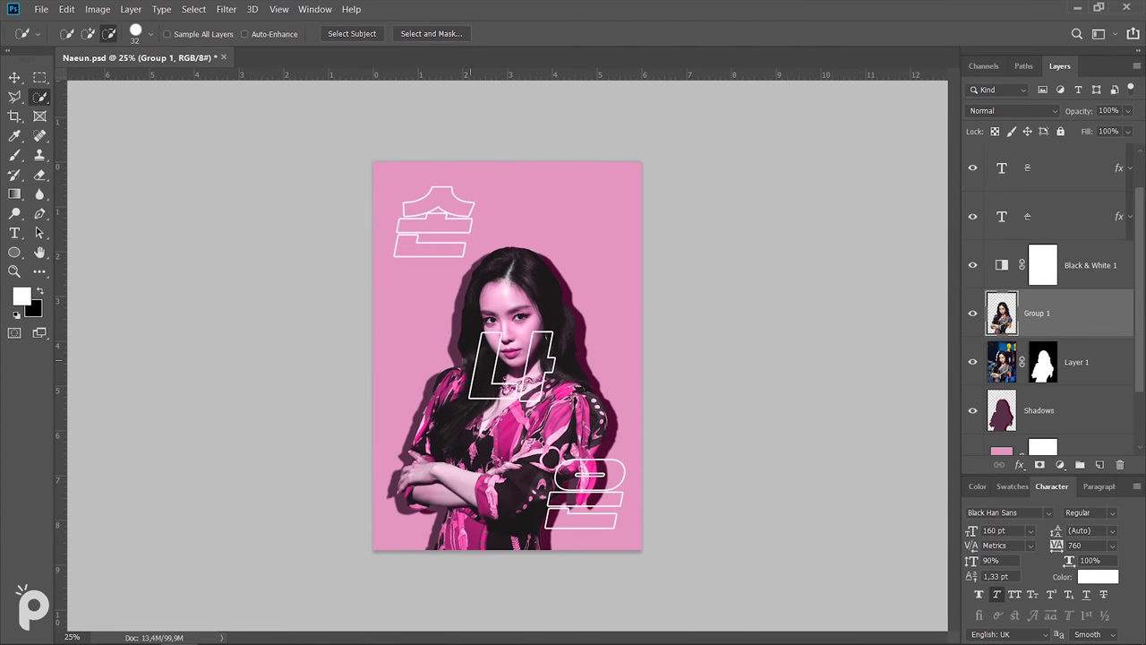
key("ctrl+plus")
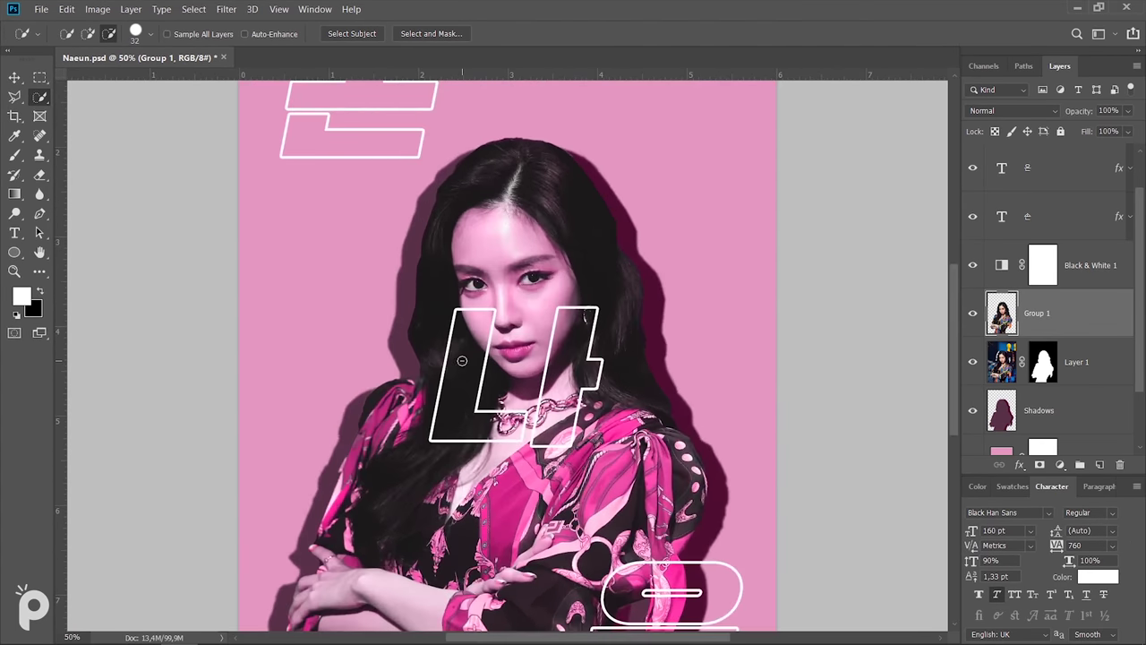
left_click(87, 34)
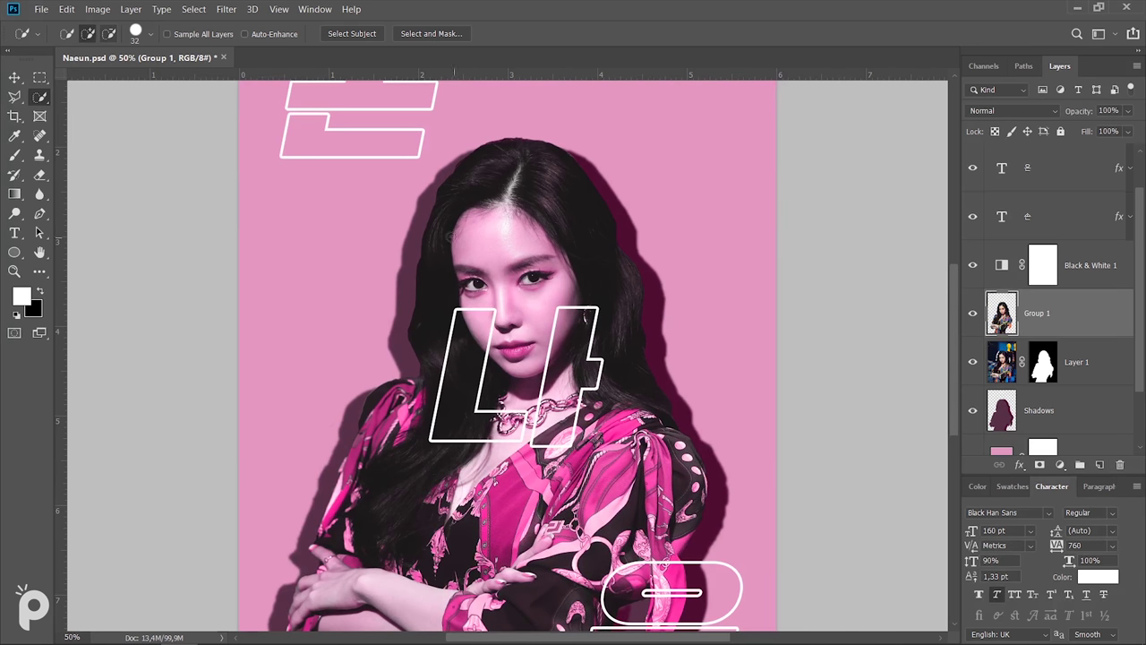
mouse_move(474, 293)
left_mouse_down()
mouse_move(435, 325)
mouse_move(584, 304)
left_mouse_up()
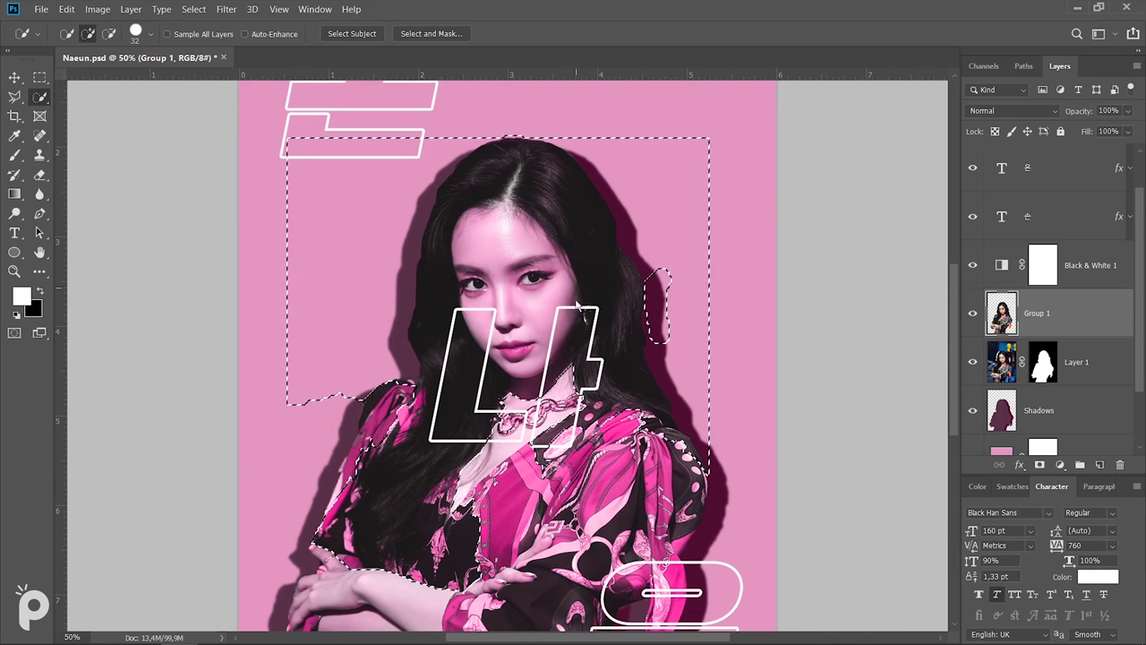
key("ctrl+plus")
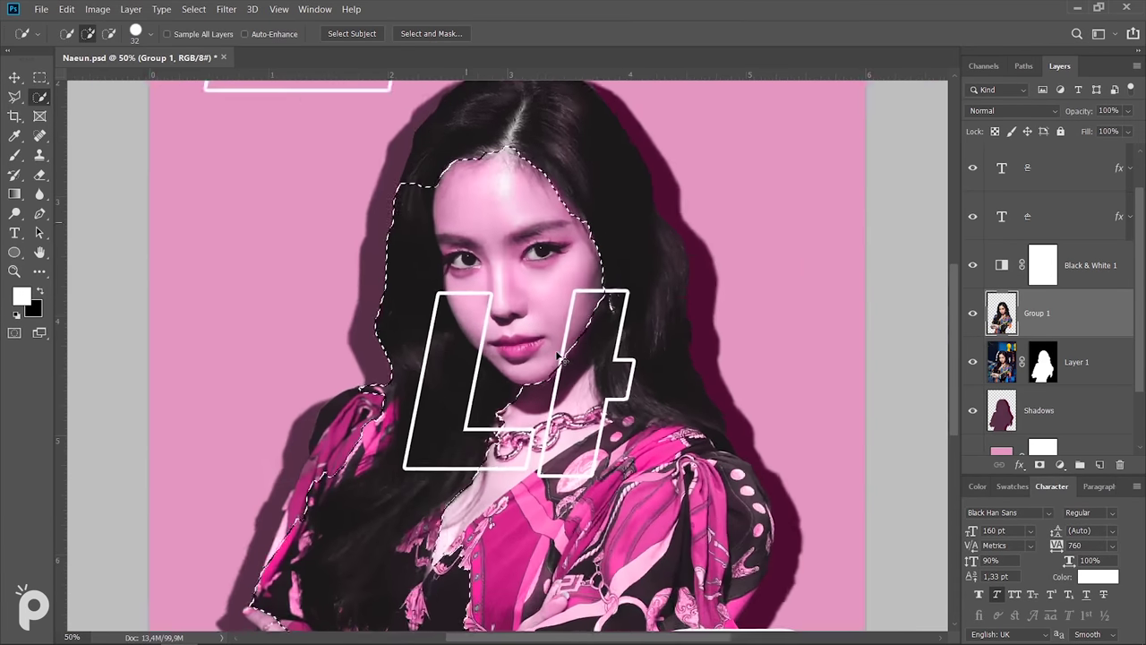
key("ctrl+plus")
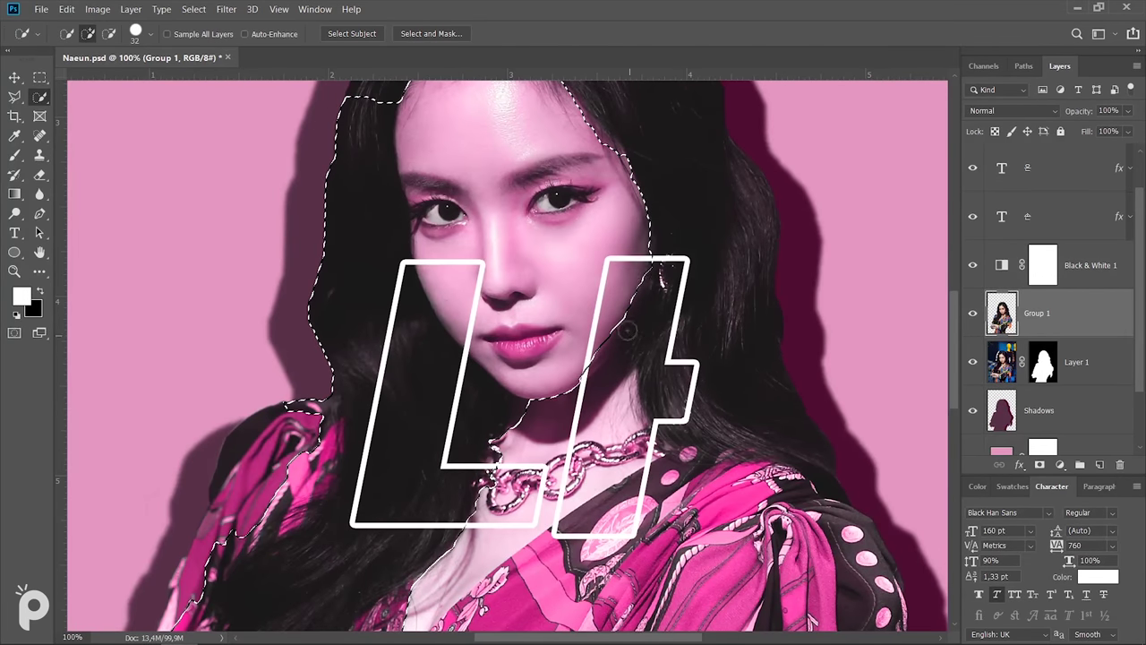
- Extend the selection over the left hair, trim the chin and neck, then mask Group 1
left_click_drag(627, 341, 641, 272)
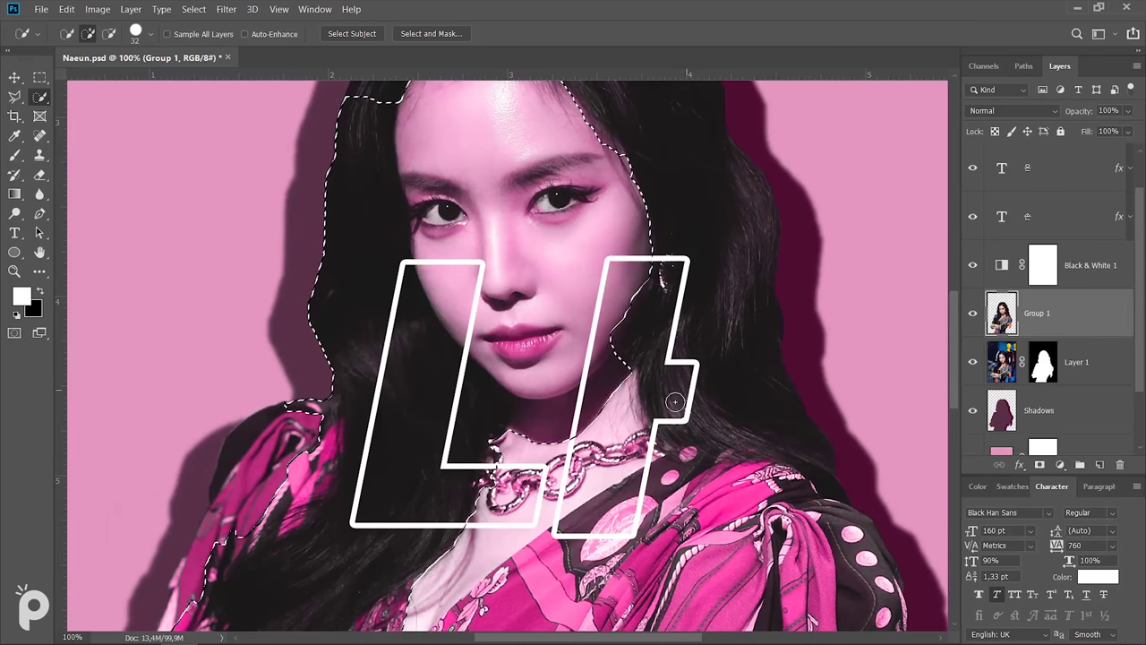
scroll(130, 101, "down", 3)
left_click_drag(490, 385, 519, 304)
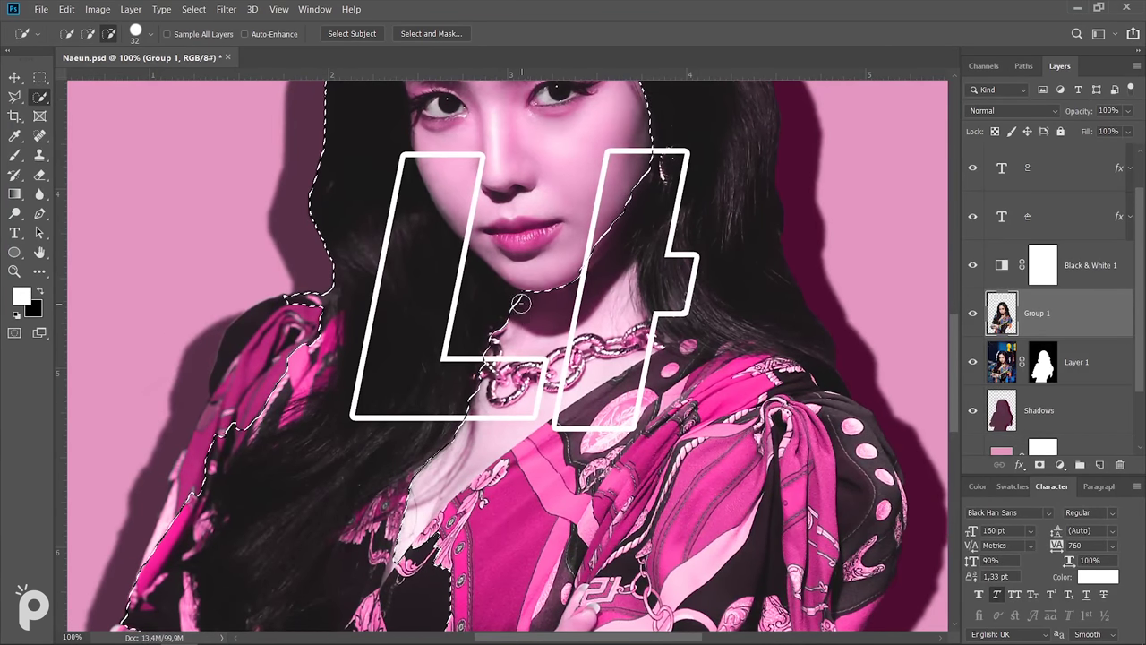
scroll(364, 322, "down", 1)
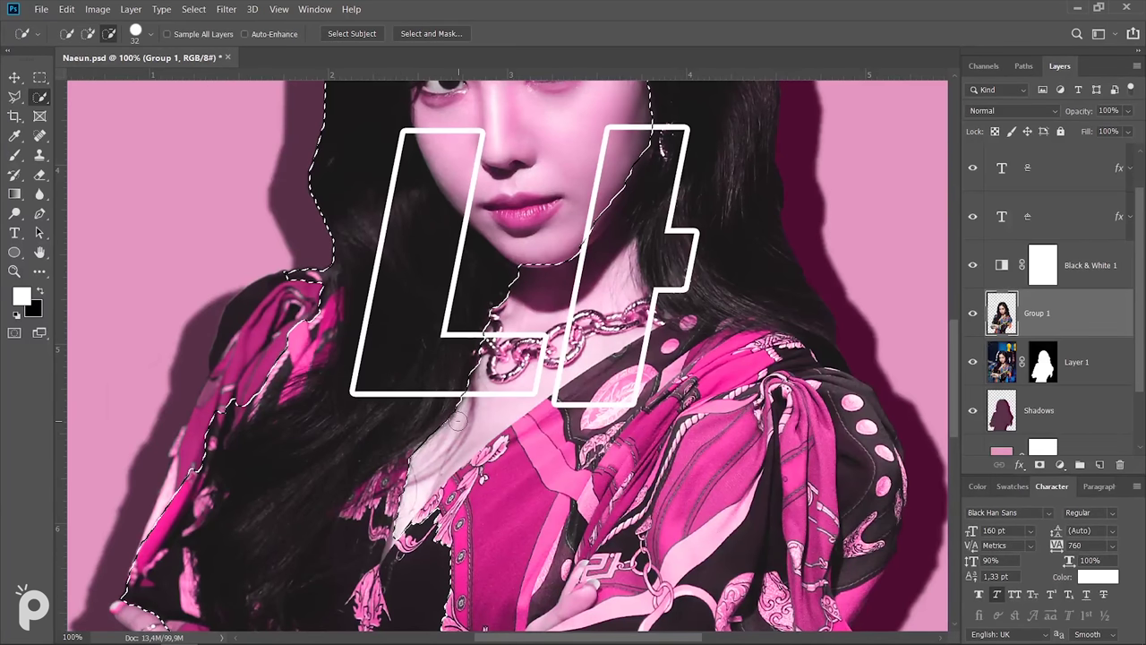
key("ctrl+minus")
key("ctrl+minus")
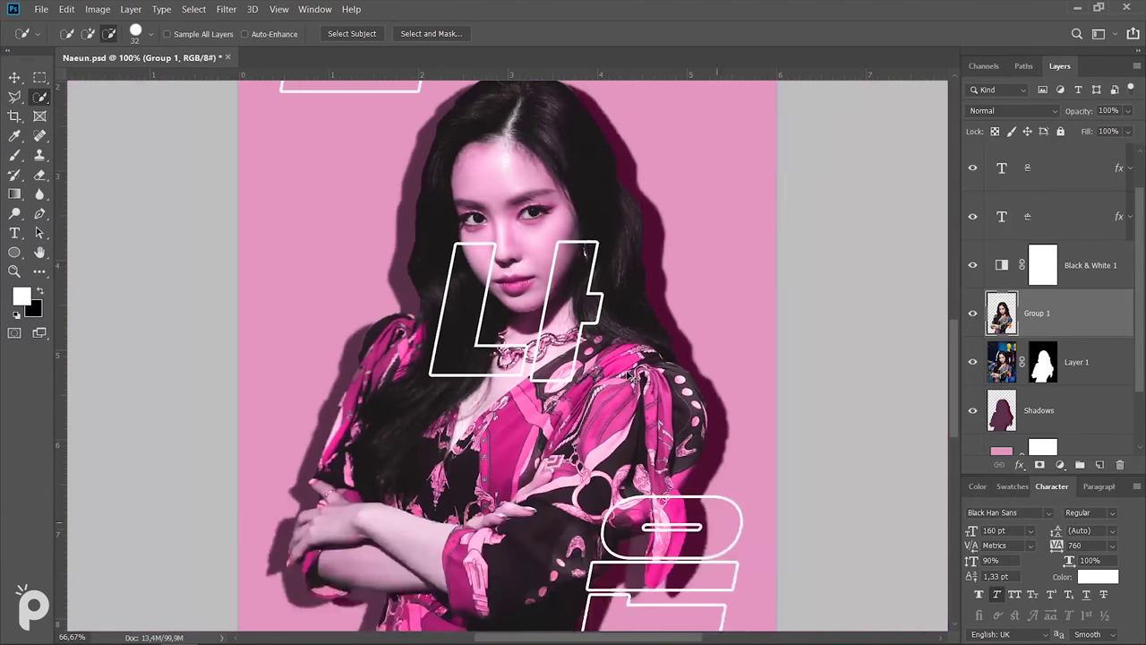
key("v")
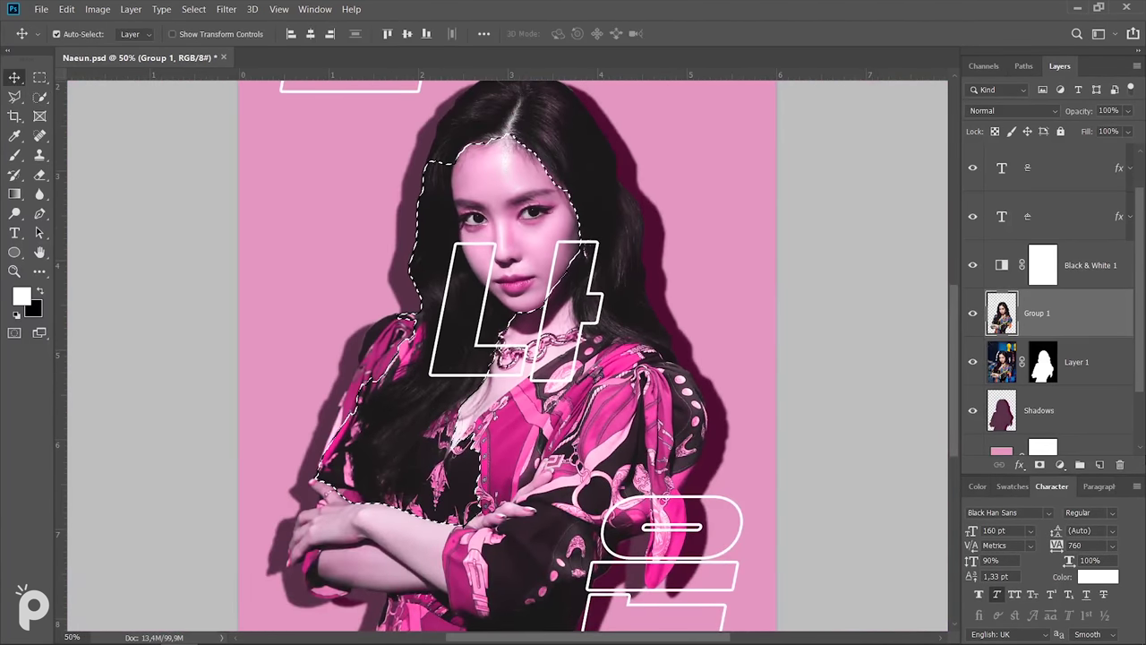
scroll(1099, 345, "up", 1)
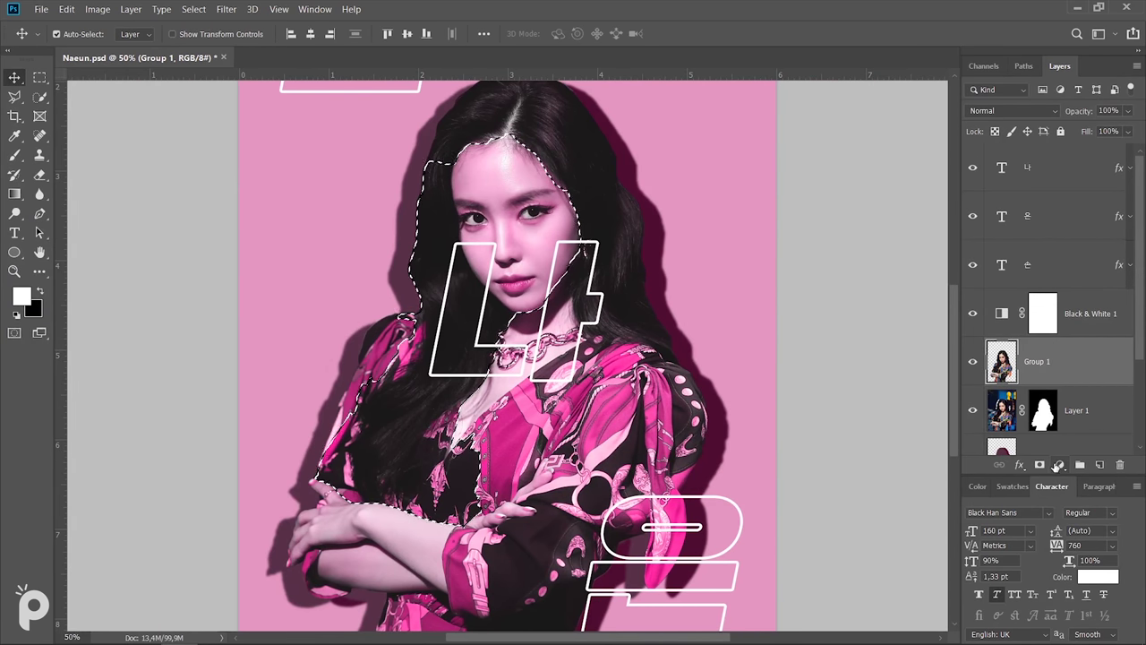
left_click(1039, 464)
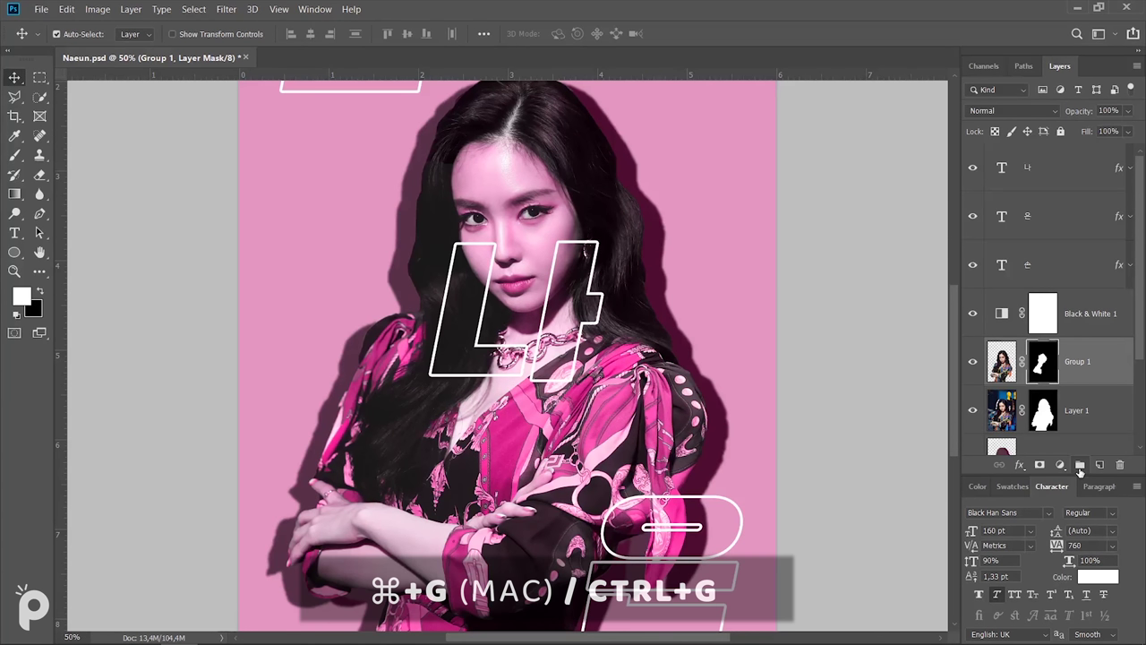
- Wrap Group 1 in Group 2, move the face mask onto Group 2, and delete Group 1
key("ctrl+g")
left_click_drag(1042, 381, 1039, 349)
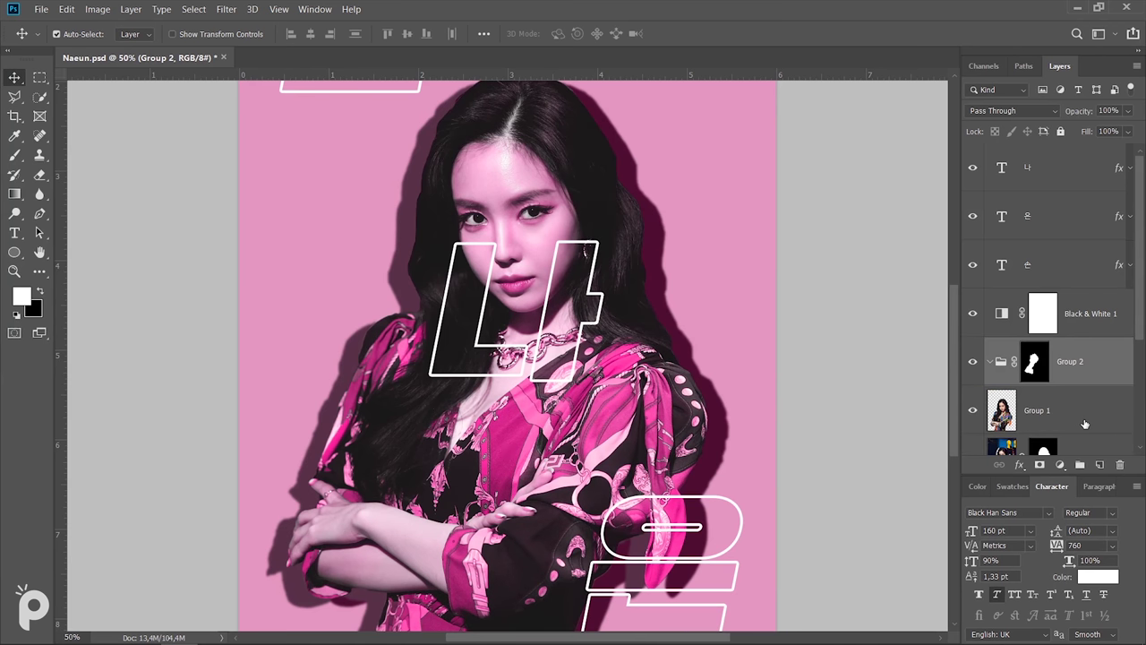
left_click(1077, 416)
scroll(1077, 414, "down", 1)
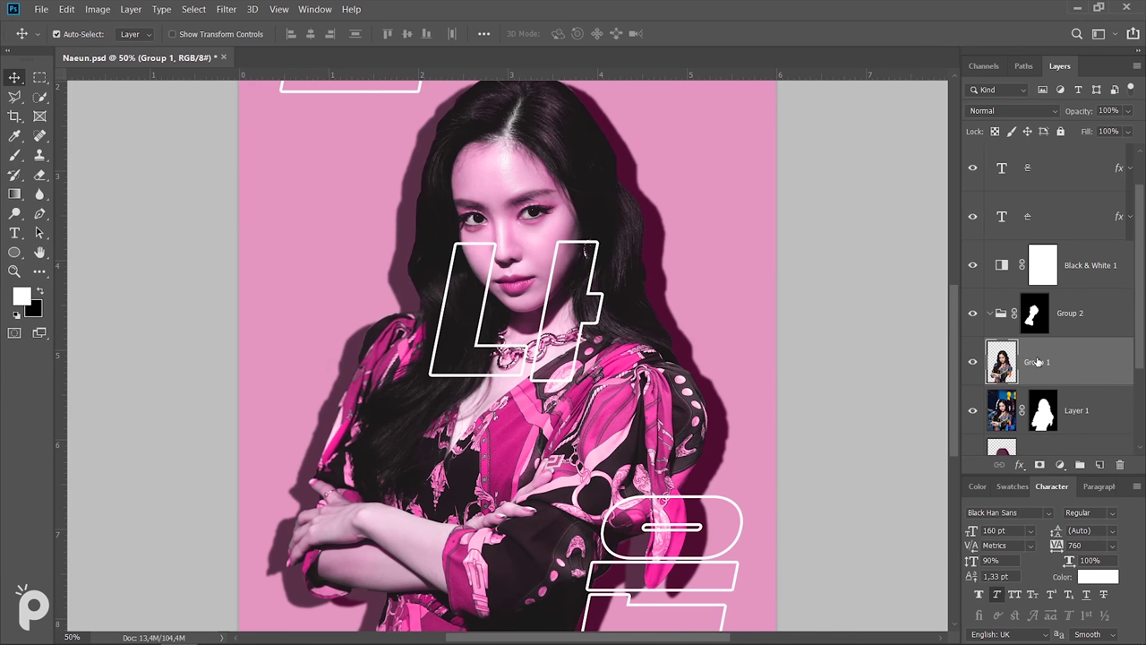
key("Delete")
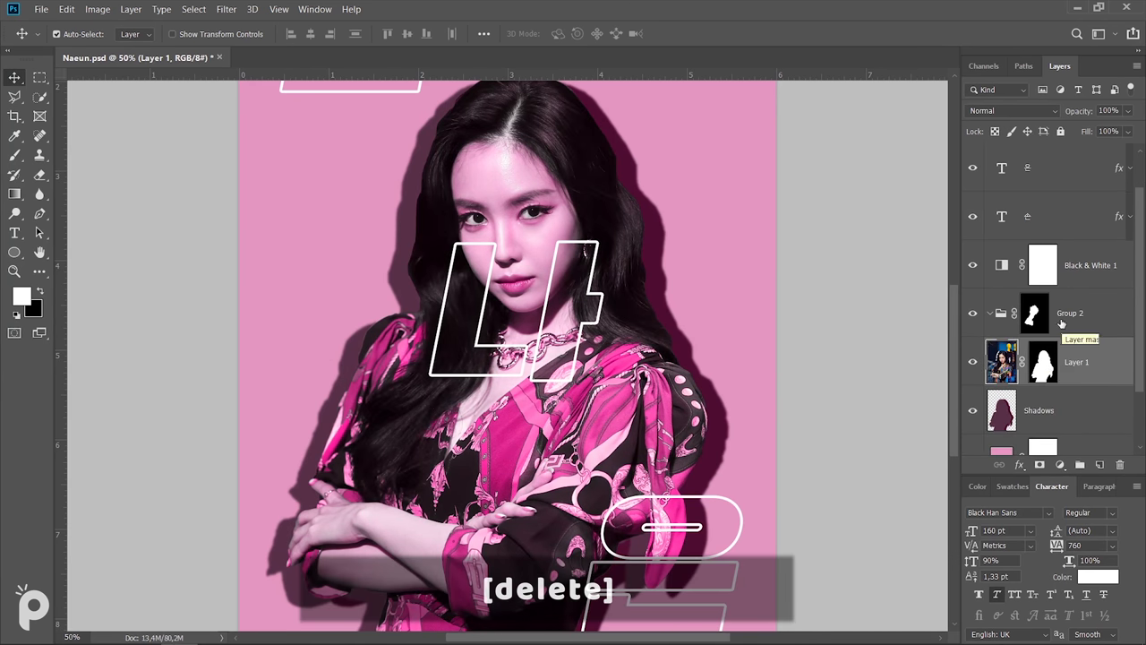
scroll(1053, 332, "up", 1)
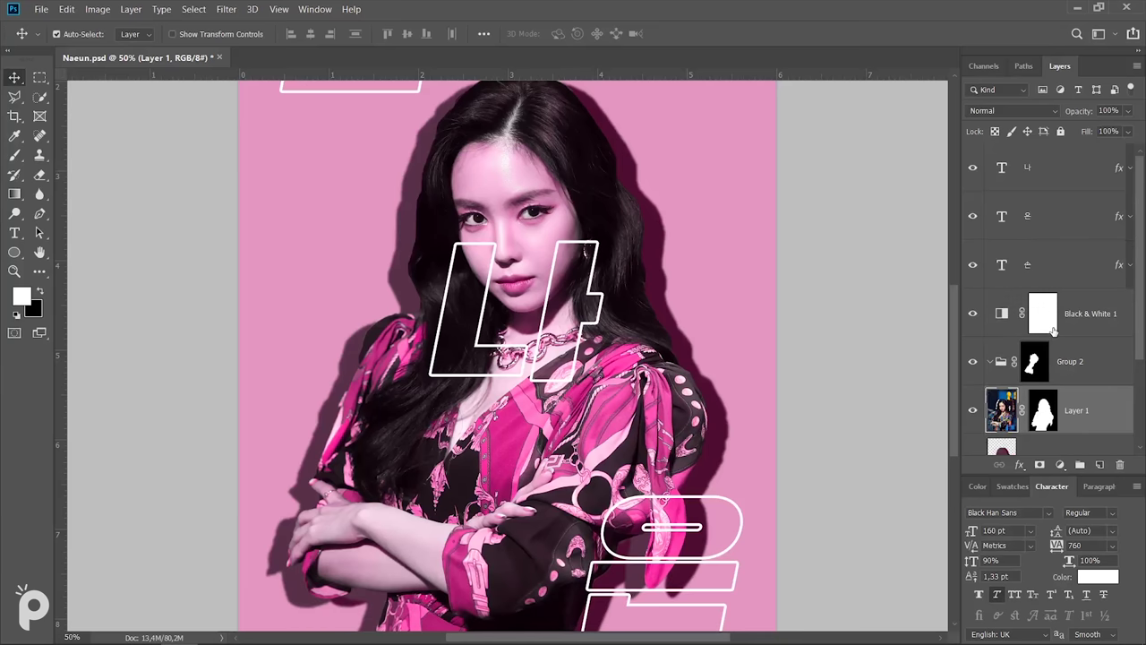
- Move the 은 text layer to the top and put the 나 text layer inside Group 2
left_click(986, 218)
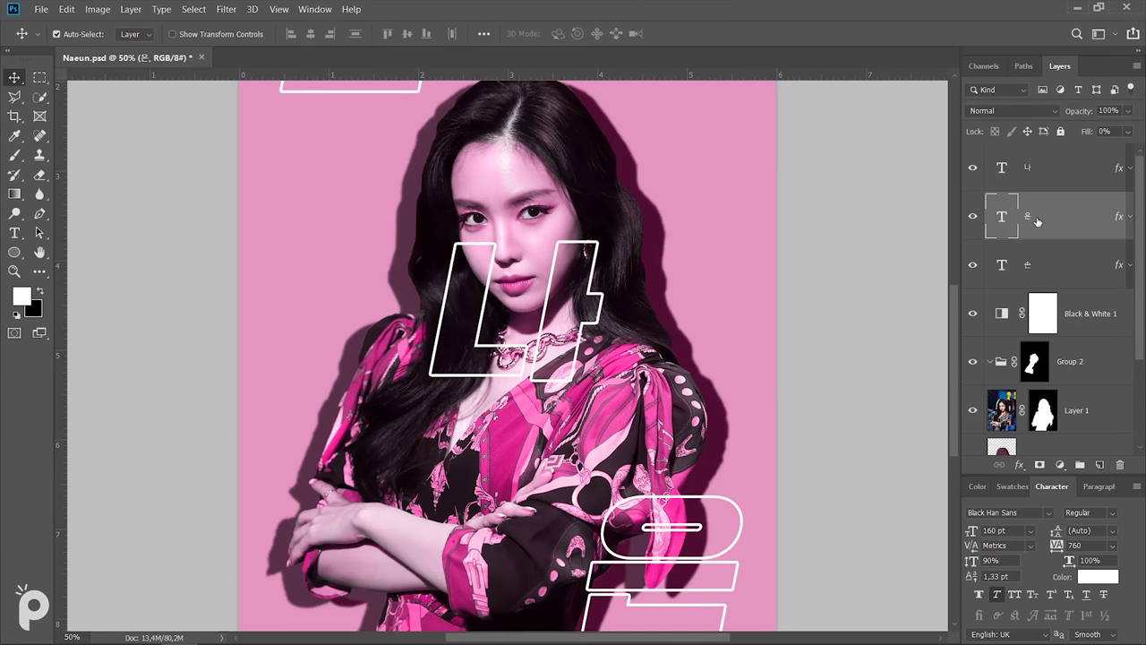
left_click_drag(1037, 221, 1040, 172)
left_click(990, 225)
mouse_move(1045, 215)
left_mouse_down()
mouse_move(1007, 363)
mouse_move(1058, 386)
left_mouse_up()
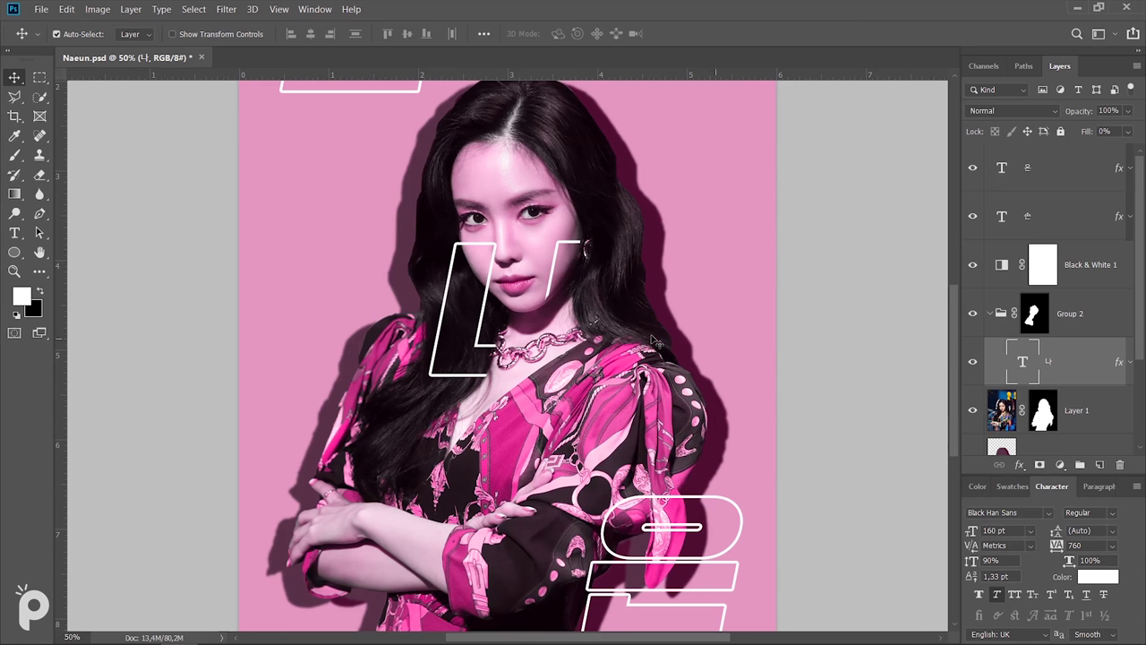
left_click(1035, 315)
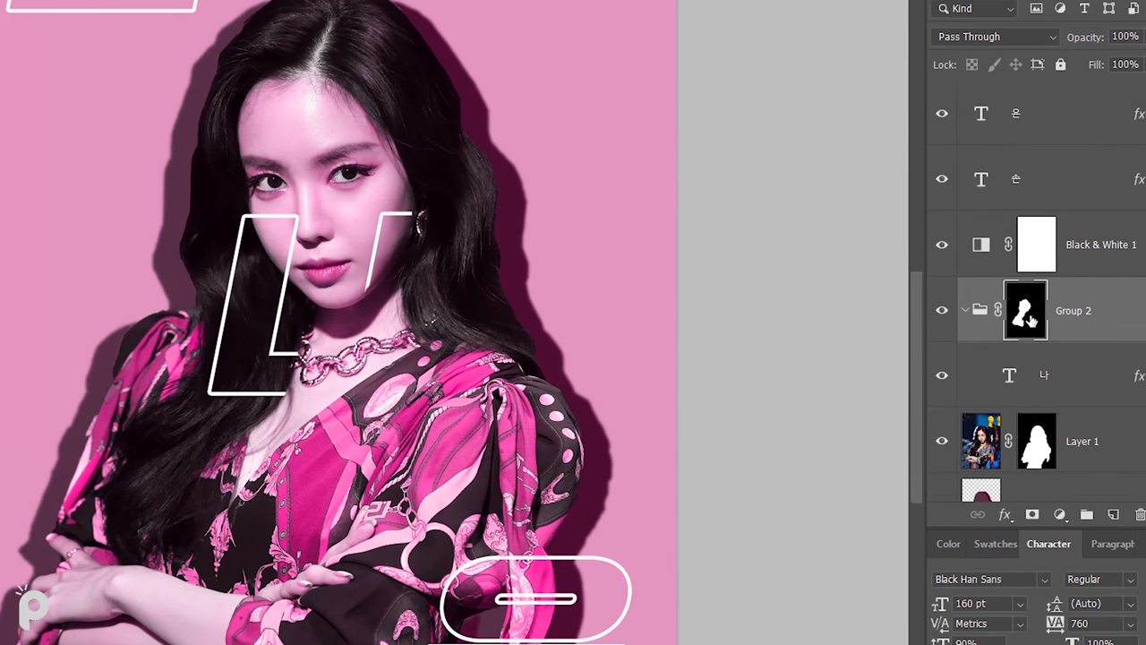
- Invert Group 2's mask and brush near the ear and neck so 나 weaves around her
key("ctrl+i")
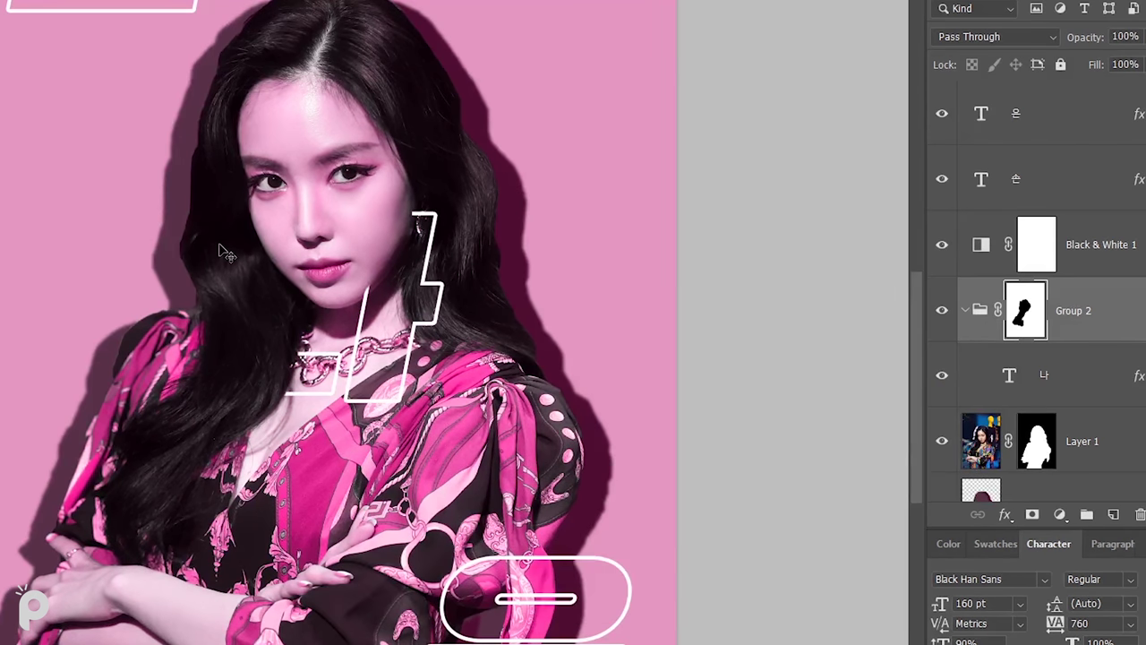
scroll(375, 328, "up", 1)
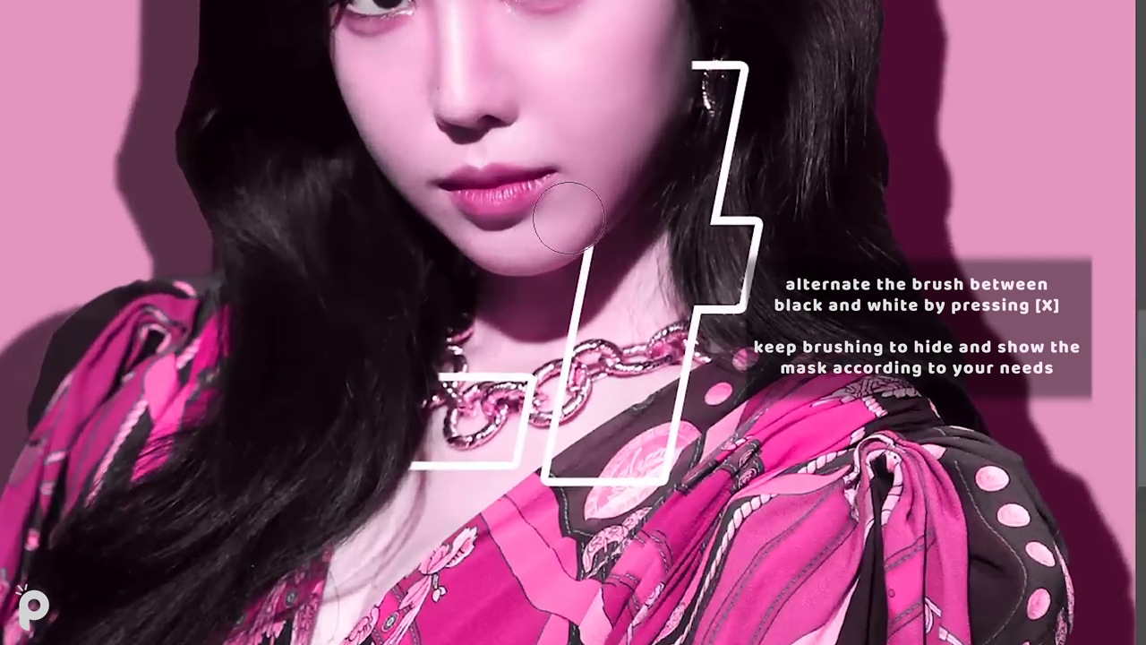
left_click_drag(653, 102, 661, 57)
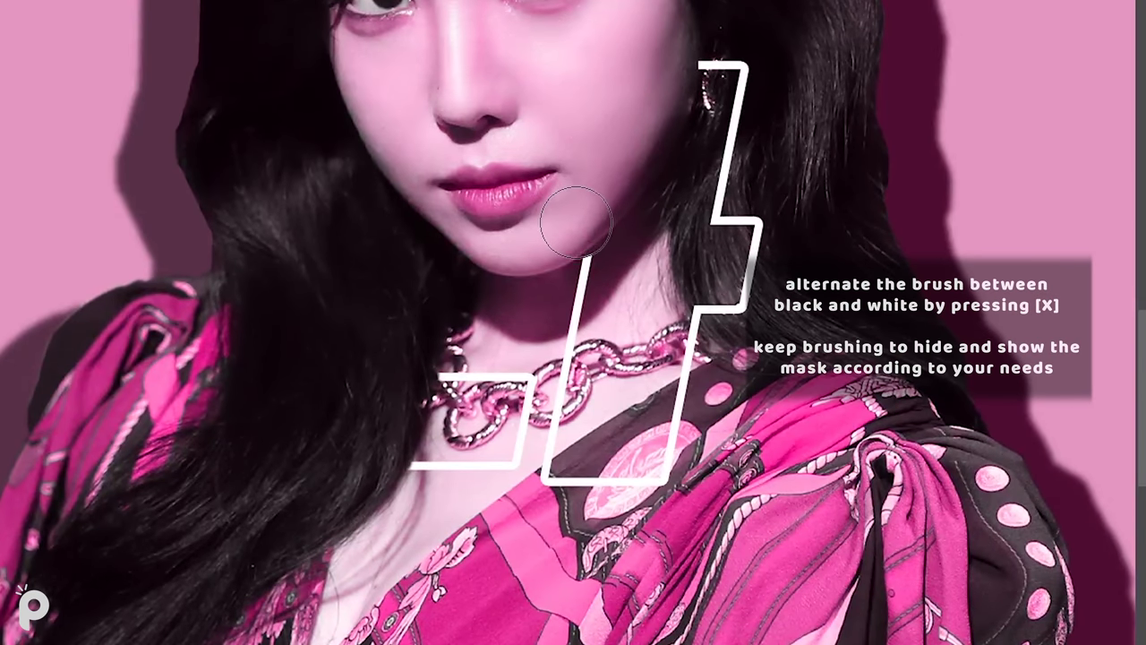
mouse_move(608, 296)
left_mouse_down()
mouse_move(564, 383)
mouse_move(451, 388)
mouse_move(438, 484)
left_mouse_up()
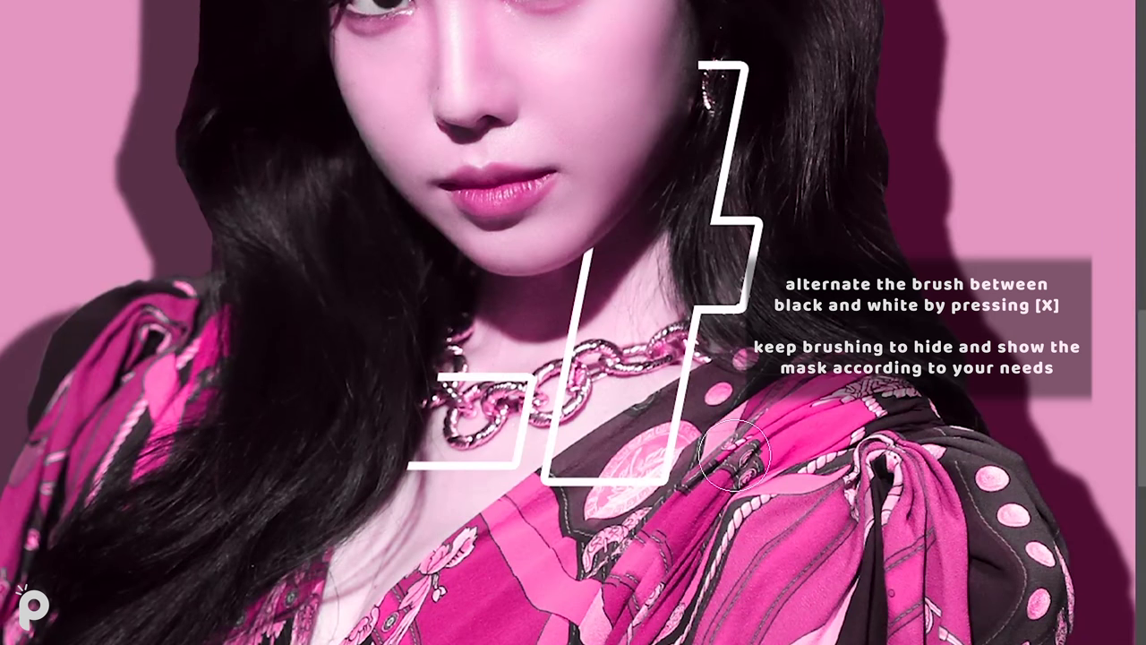
scroll(690, 179, "up", 2)
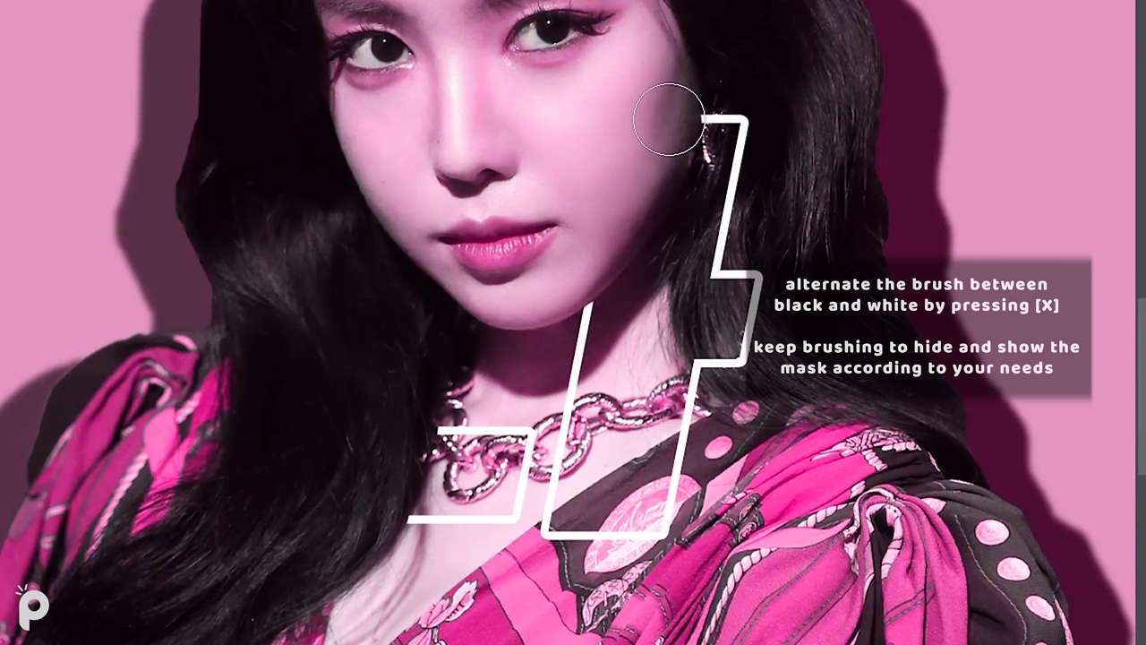
scroll(693, 459, "down", 1)
scroll(693, 458, "down", 2)
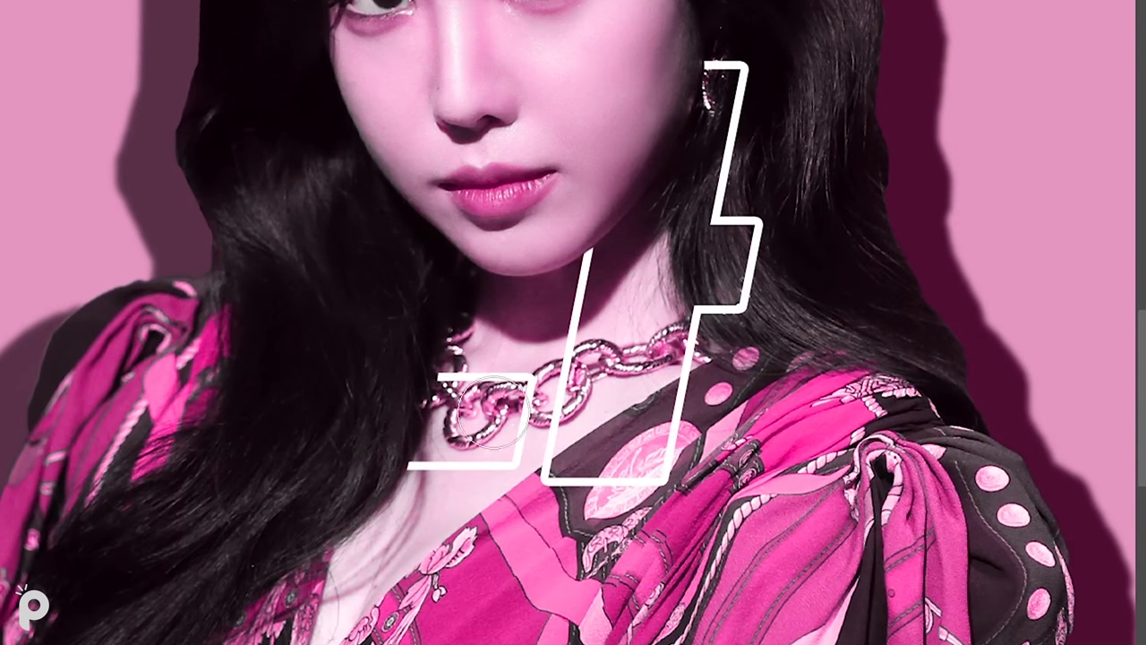
scroll(574, 322, "down", 1)
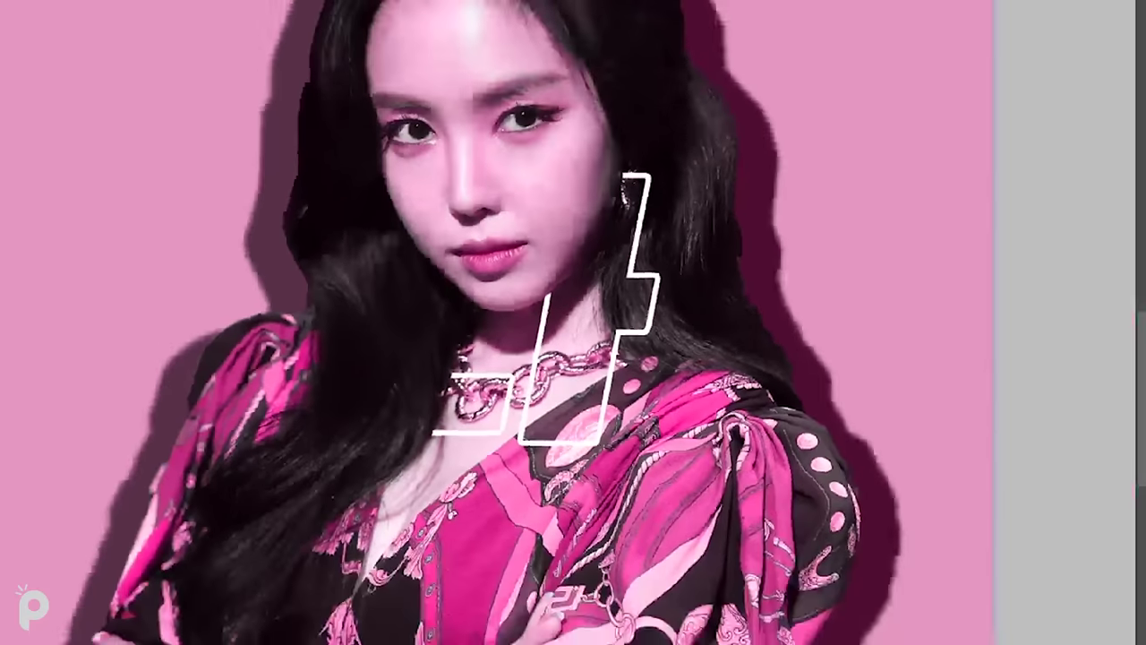
scroll(573, 322, "down", 1)
scroll(573, 322, "down", 1)
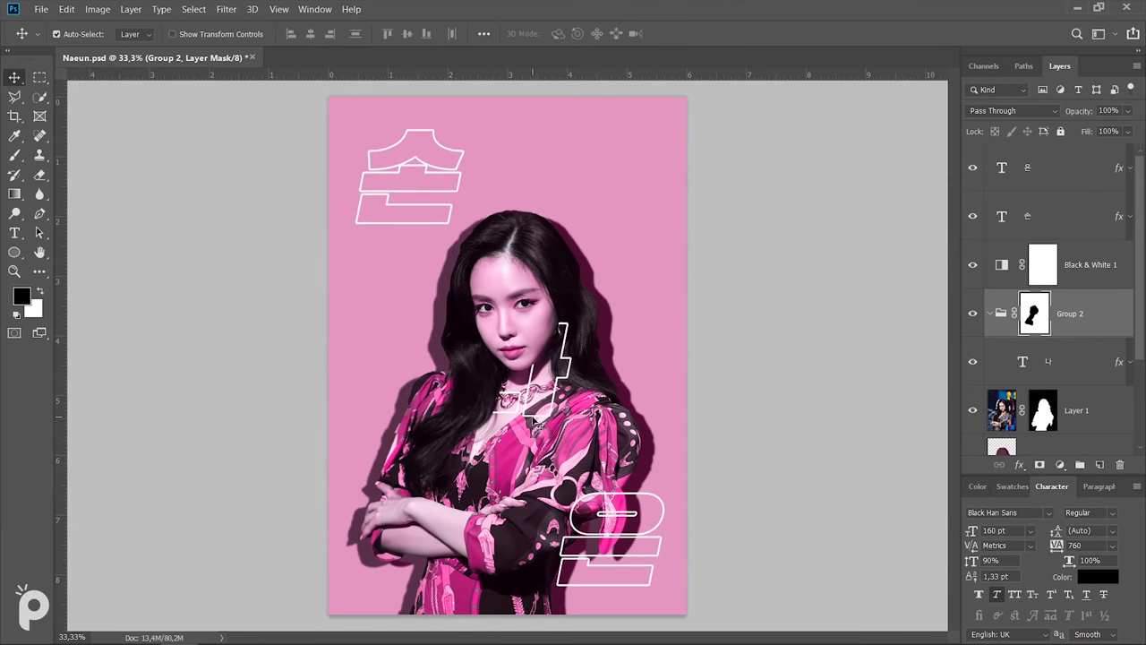
left_click(531, 417)
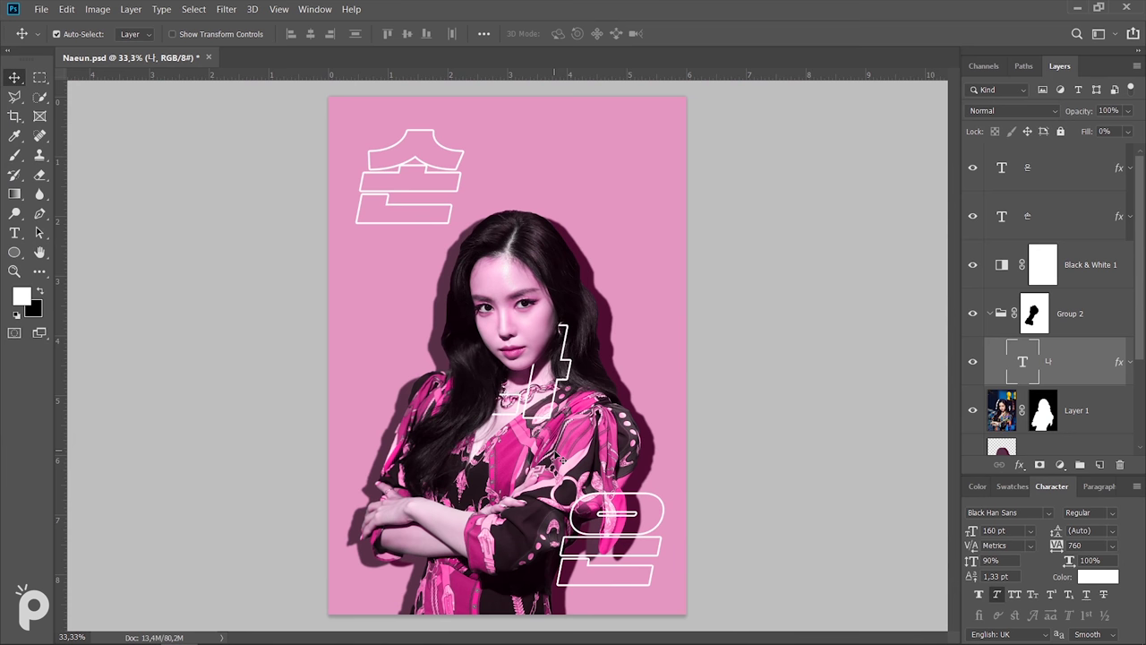
- Collapse Group 2 and add an empty Layer 2 above the 손 and 은 text layers
key("ctrl")
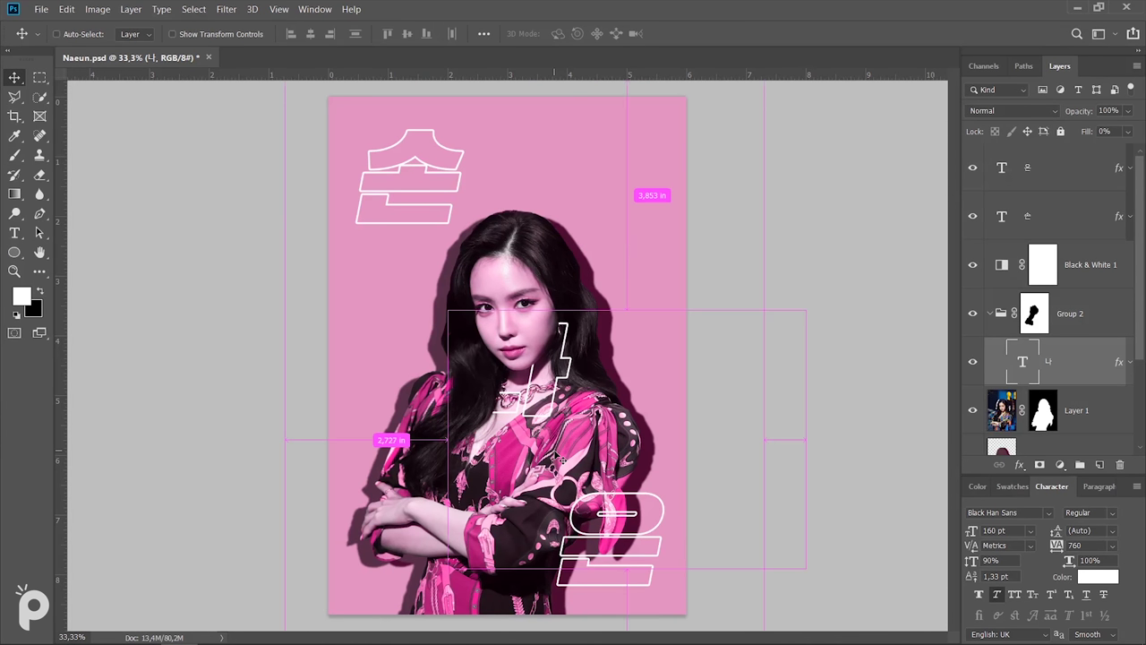
key("ctrl+minus")
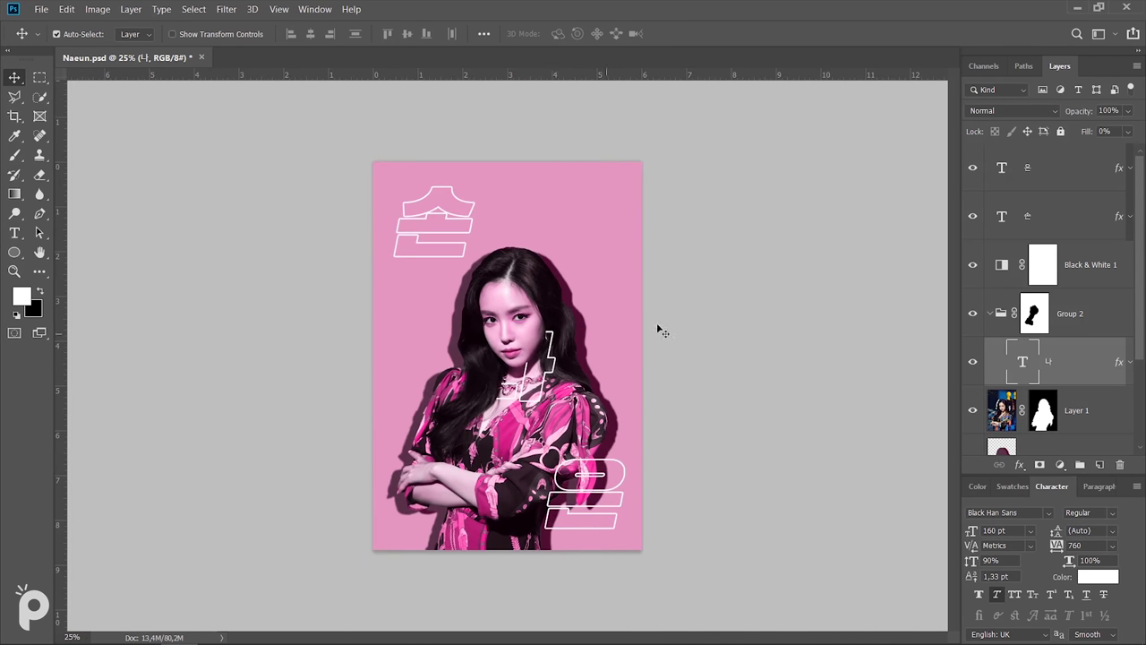
left_click(519, 306)
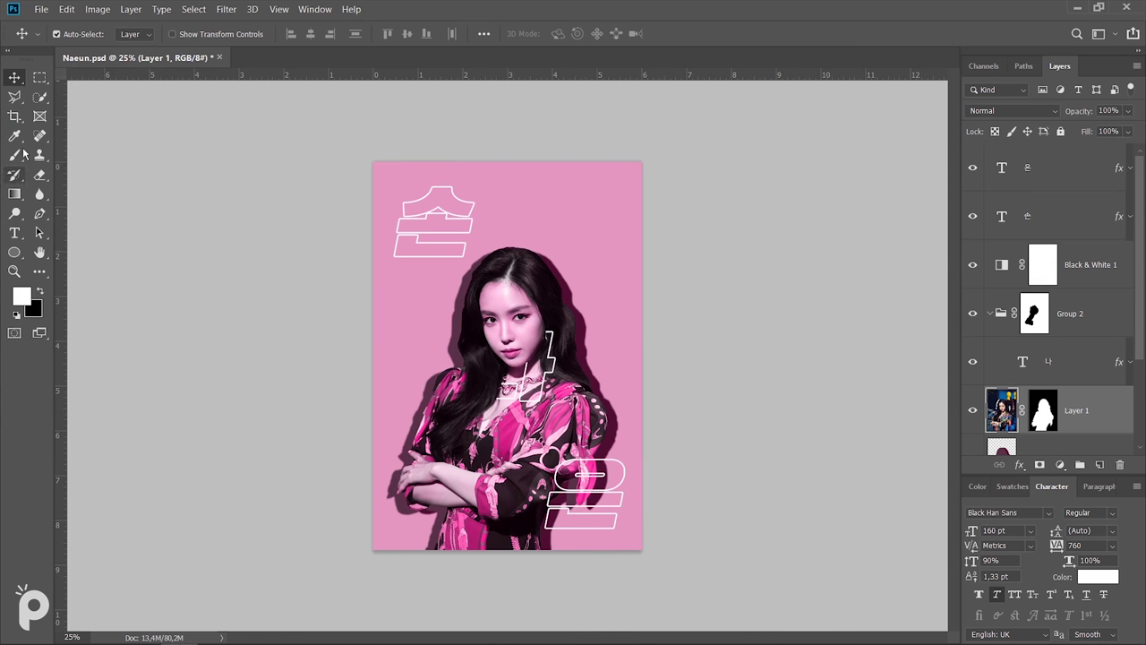
left_click(39, 77)
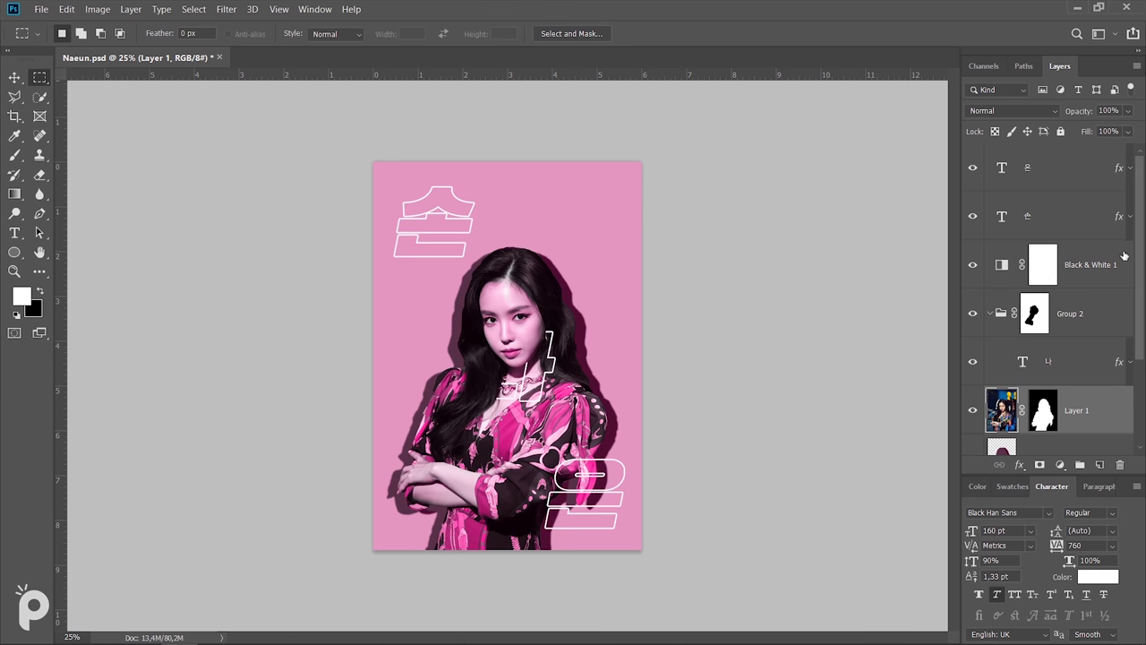
left_click(994, 320)
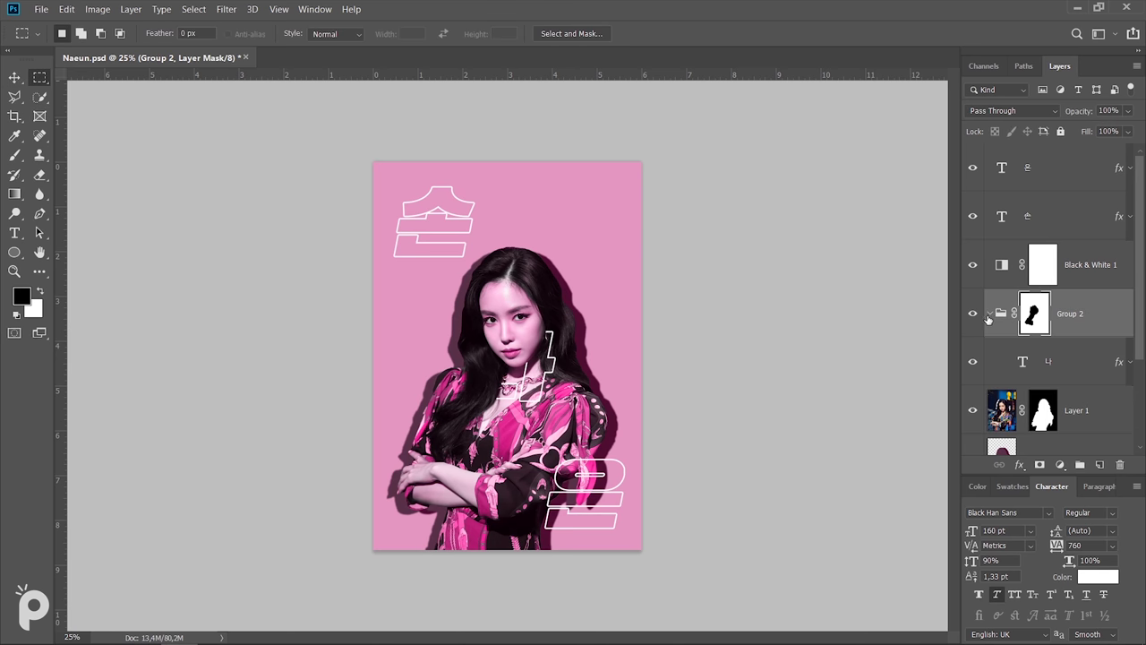
left_click(990, 315)
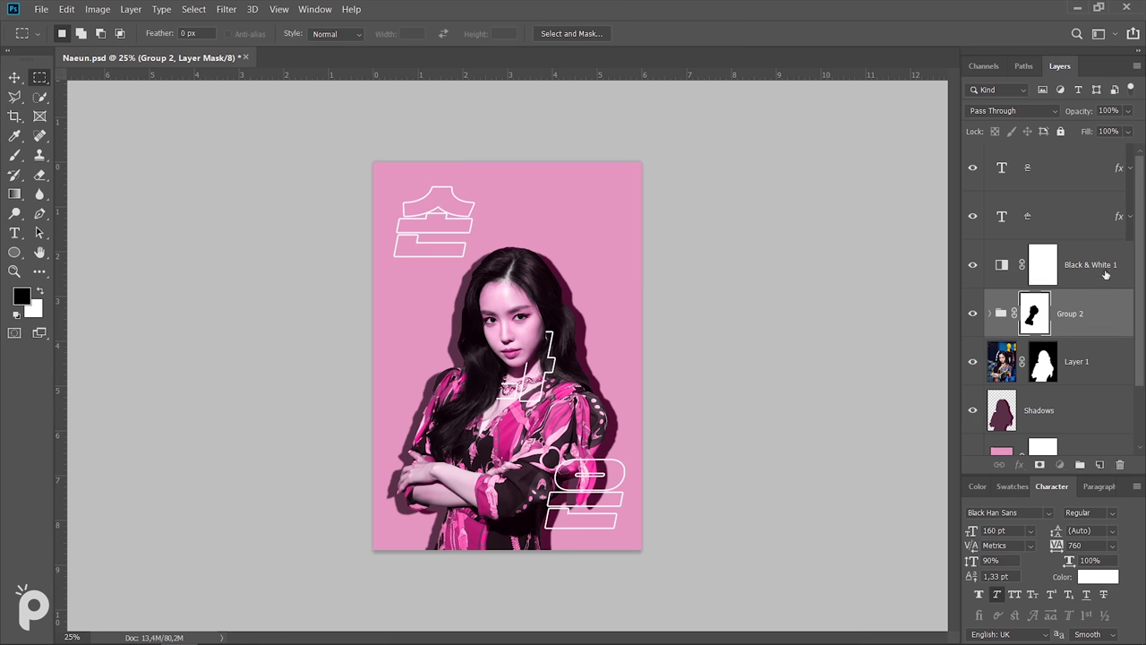
left_click(1100, 465)
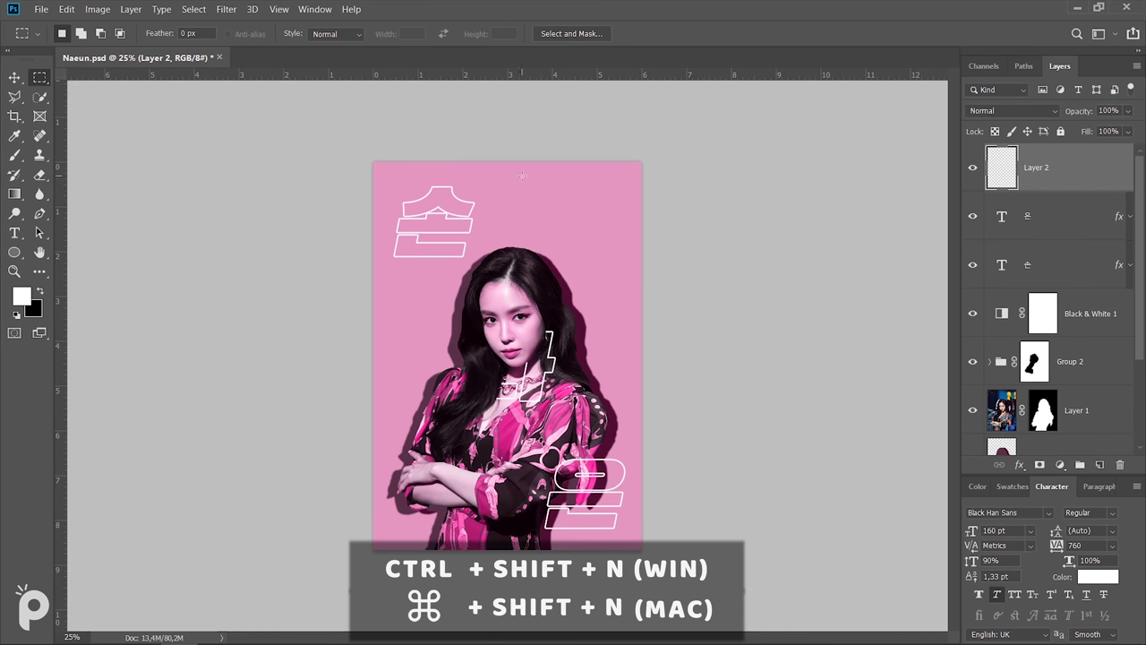
key("ctrl+plus")
key("ctrl+plus")
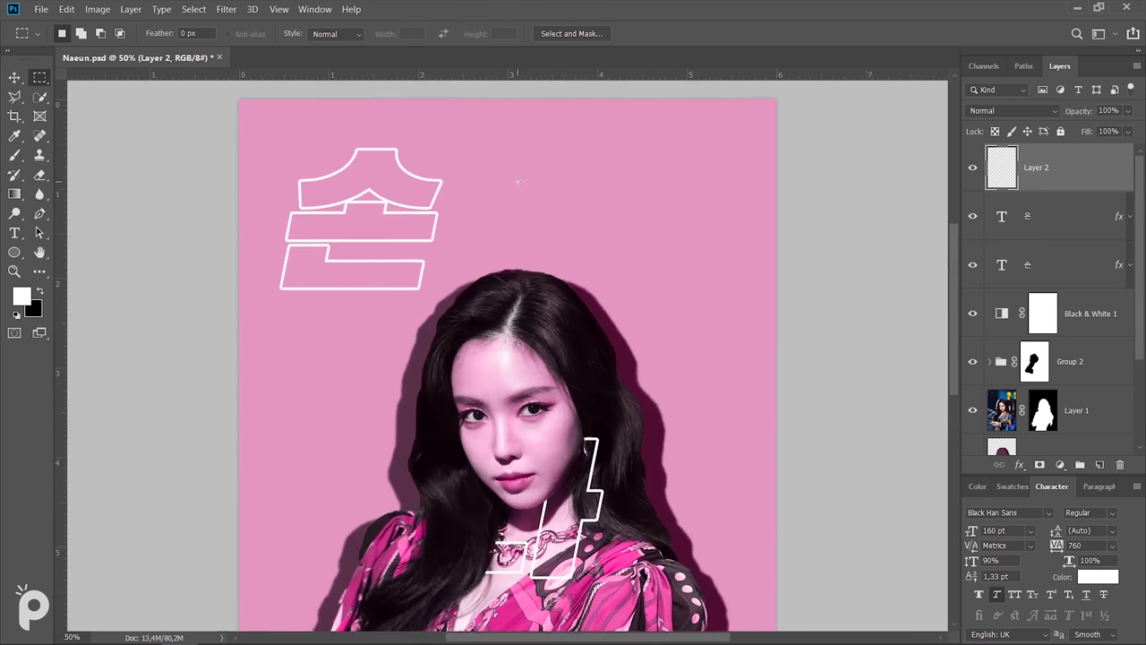
- Draw a tiny circular selection in the poster's upper right and fill it with white
right_click(39, 78)
left_click(80, 88)
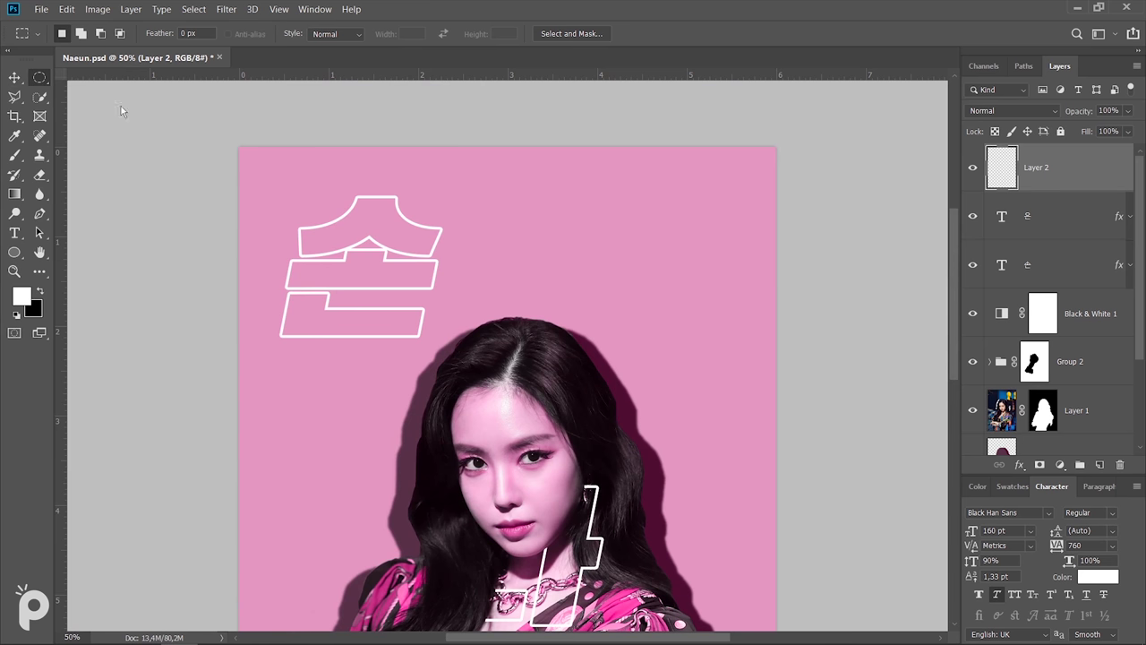
left_click_drag(559, 202, 564, 207)
right_click(564, 206)
left_click(606, 387)
left_click_drag(578, 216, 582, 211)
right_click(582, 212)
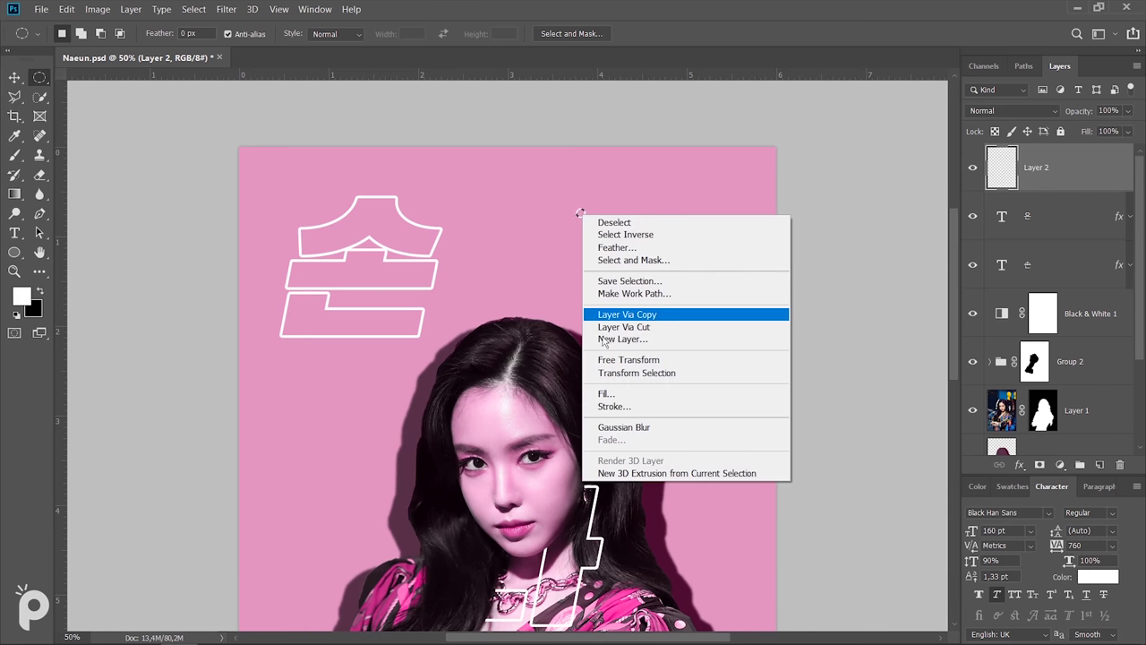
left_click(621, 396)
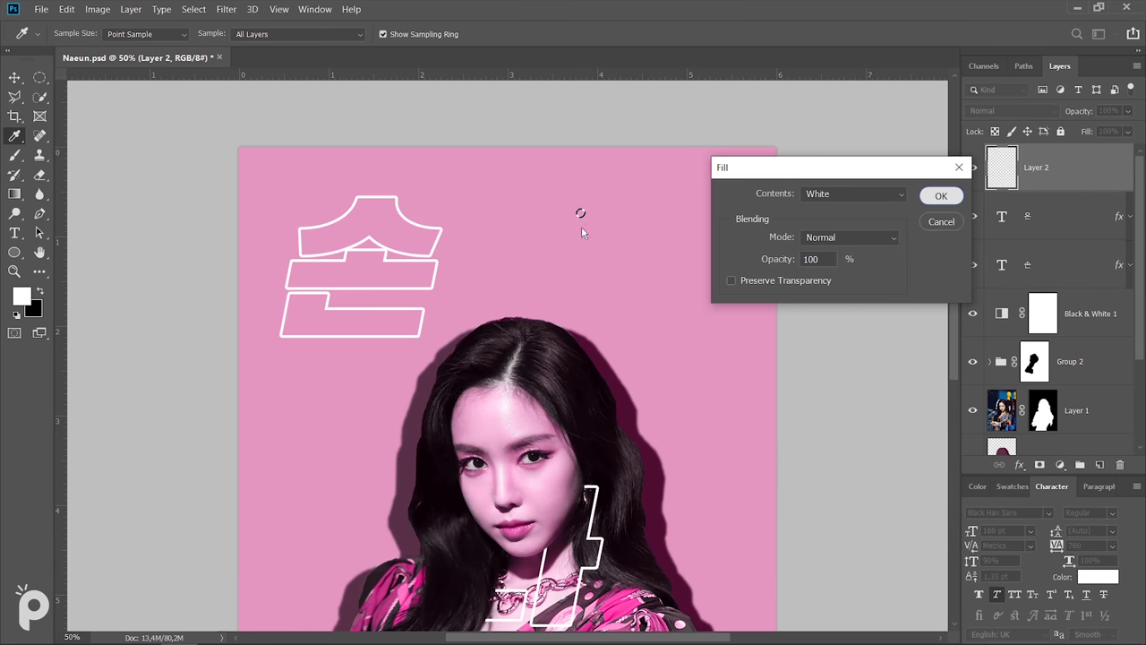
key("Return")
key("ctrl+d")
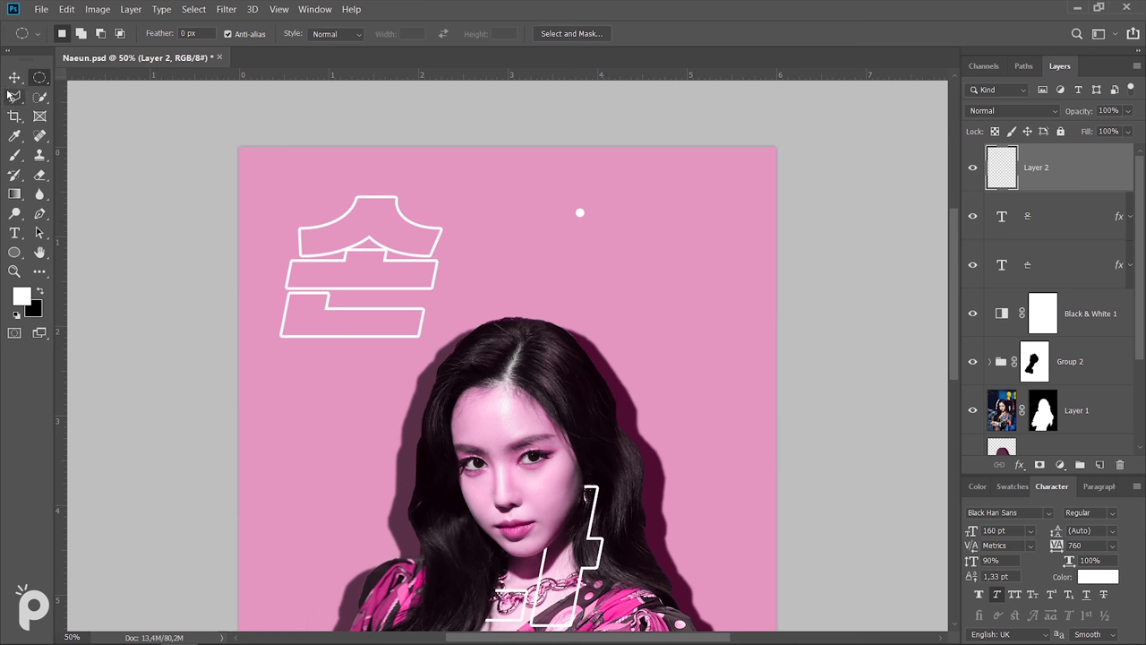
- Duplicate the white dot eight times with Shift+arrow nudges into a 3×3 grid
left_click(15, 77)
key("ctrl+j")
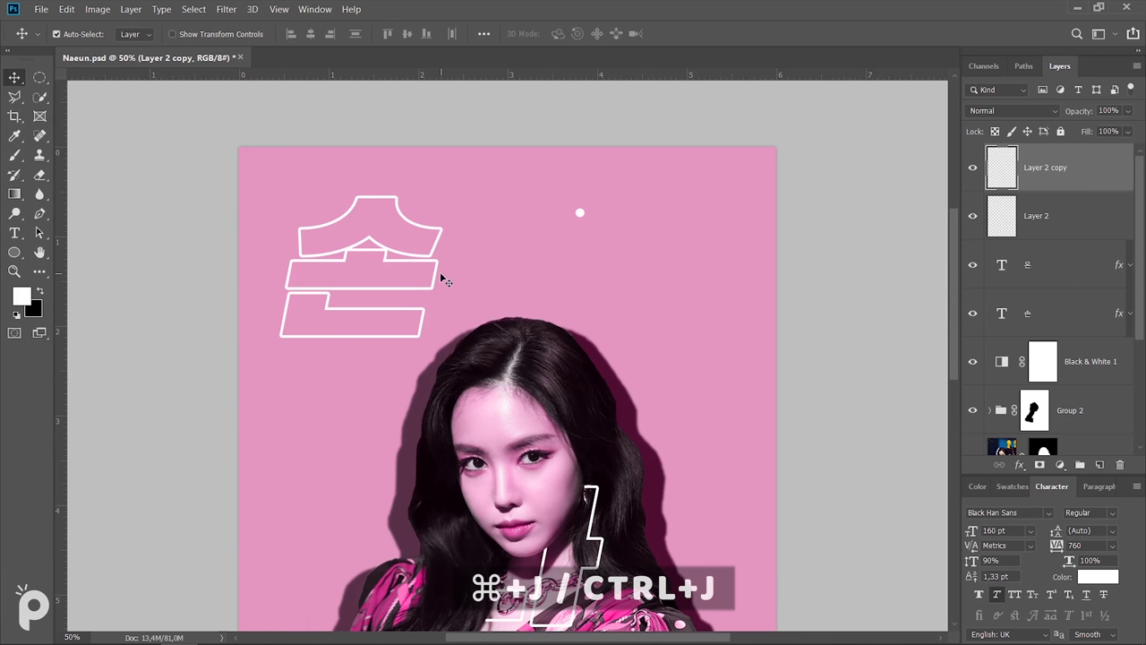
key("shift+Right")
key("shift+Right")
key("shift+Right")
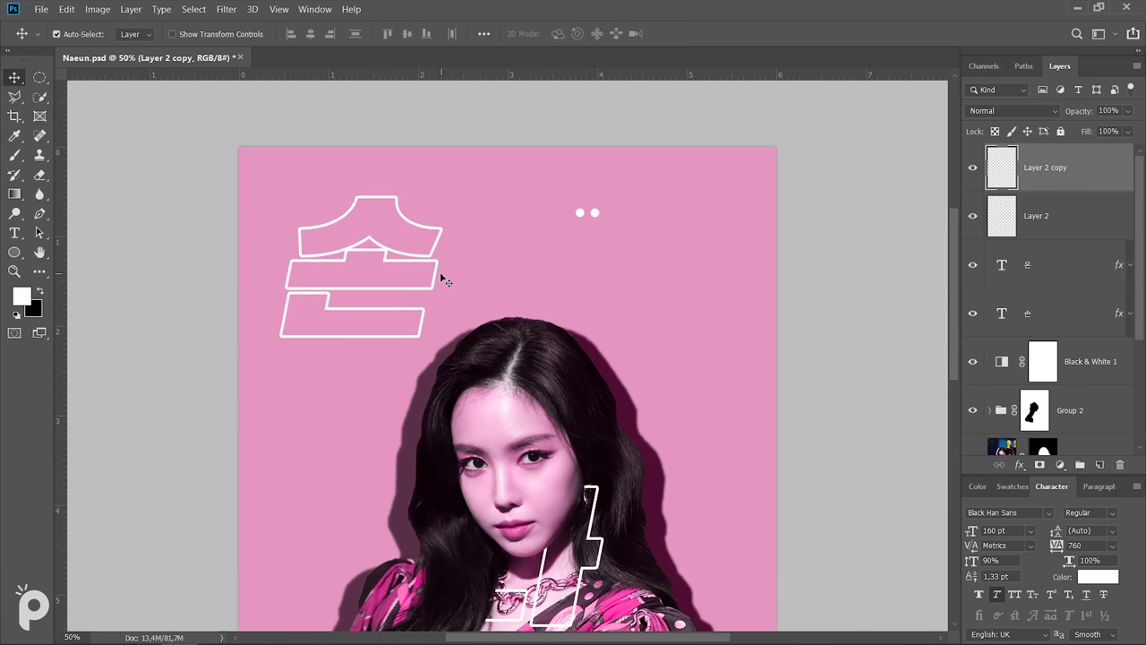
key("ctrl+j")
key("shift+Right")
key("shift+Right")
key("shift+Right")
key("ctrl+j")
key("shift+Down")
key("shift+Down")
key("shift+Down")
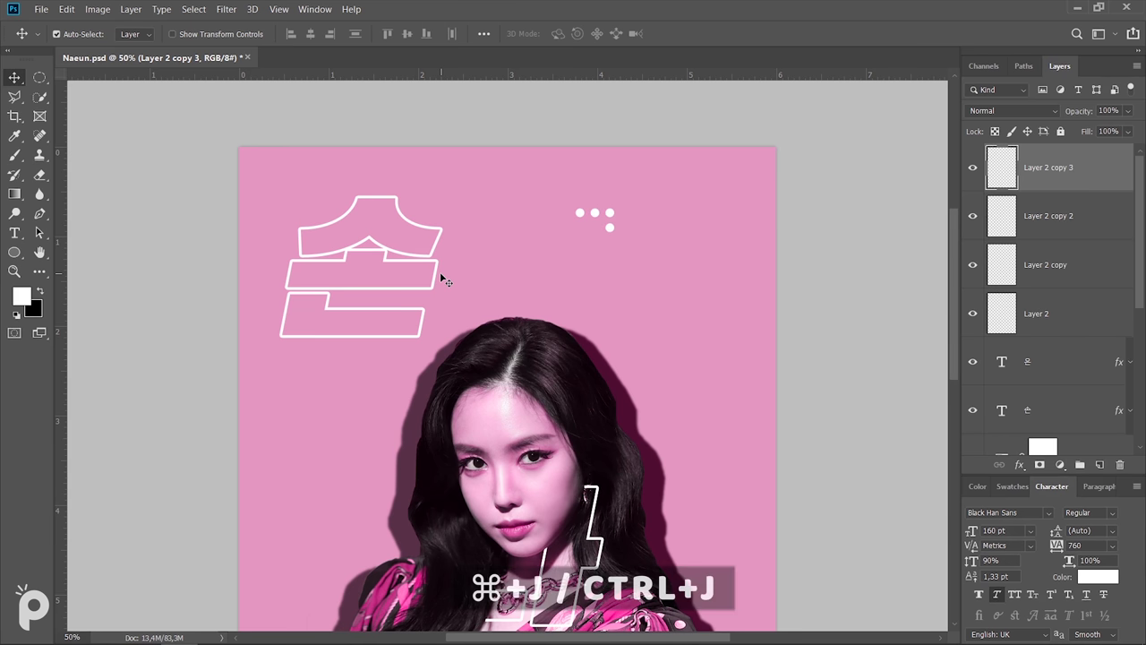
key("ctrl+j")
key("shift+Left")
key("shift+Left")
key("shift+Left")
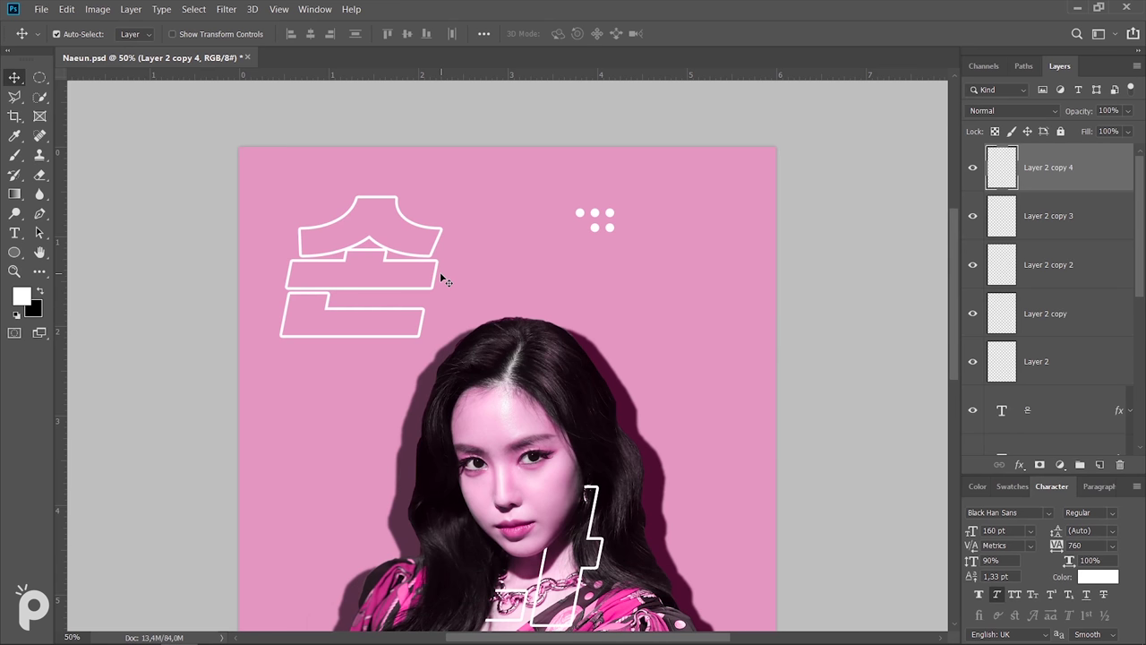
key("ctrl+j")
key("shift+Left")
key("shift+Left")
key("shift+Left")
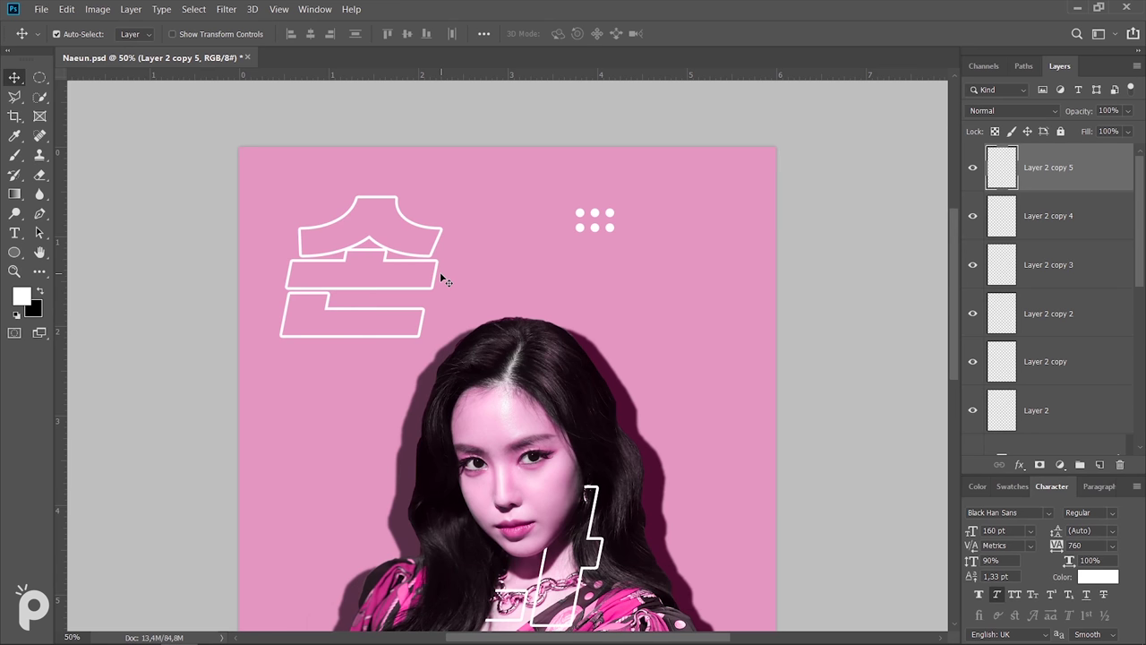
key("ctrl+j")
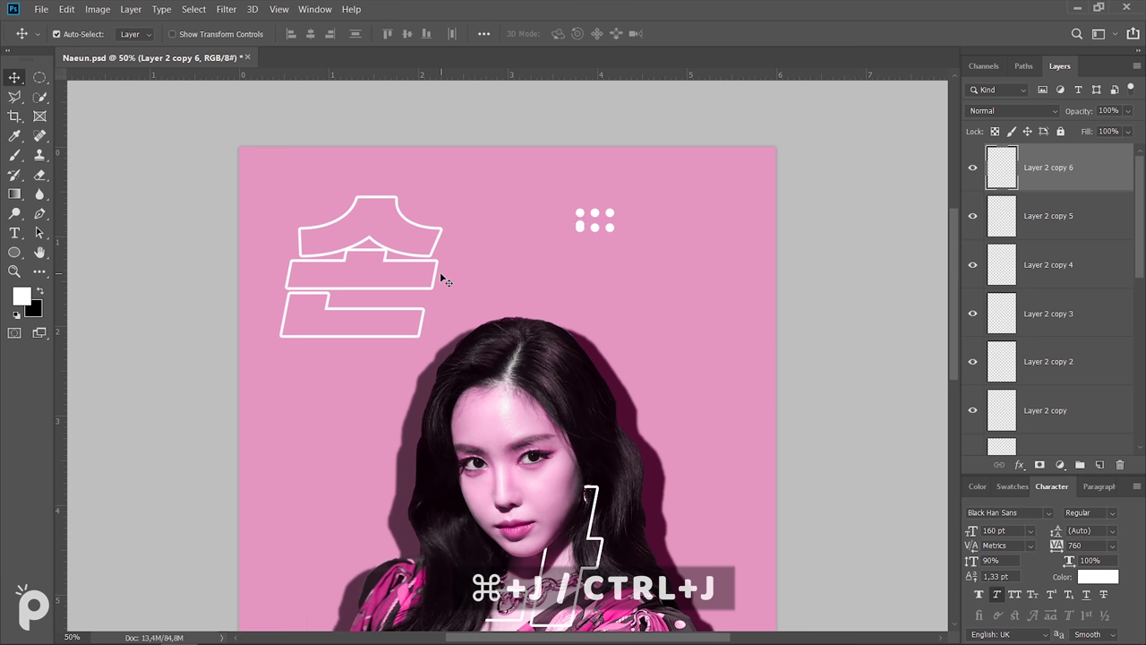
key("shift+Down")
key("shift+Down")
key("shift+Down")
key("shift+Down")
key("ctrl+j")
key("shift+Right")
key("shift+Right")
key("shift+Right")
key("ctrl+j")
key("shift+Right")
key("shift+Right")
key("shift+Right")
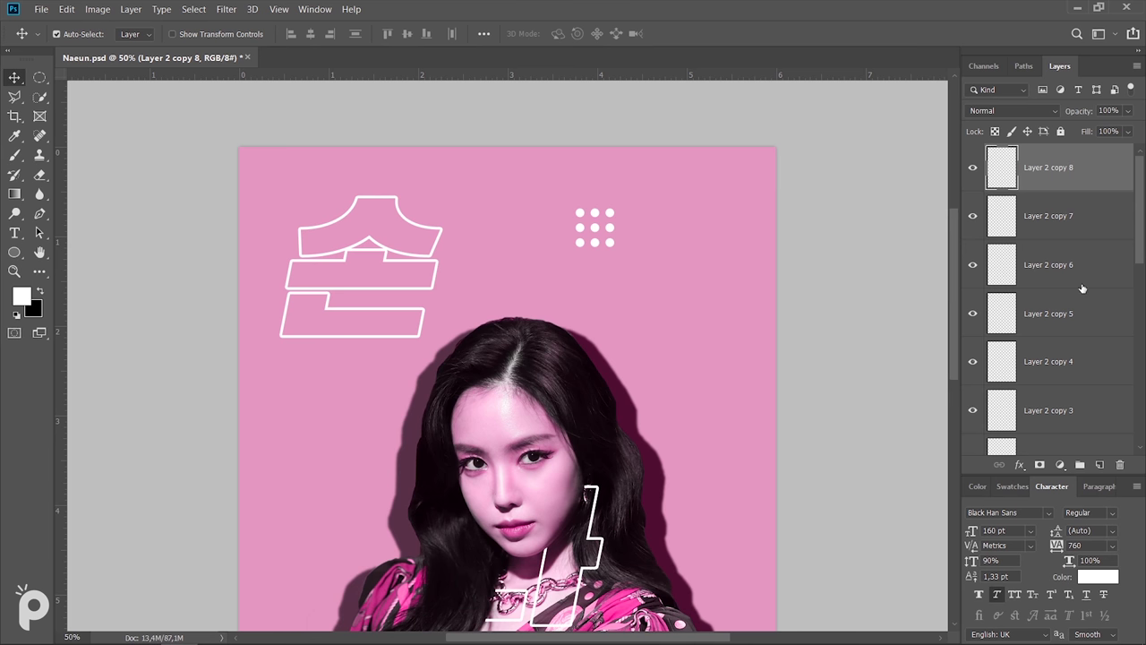
- Select all nine dot layers and merge them into a single Group 3 layer
left_click(1088, 217, "shift")
left_click(1079, 266, "shift")
left_click(1070, 313, "shift")
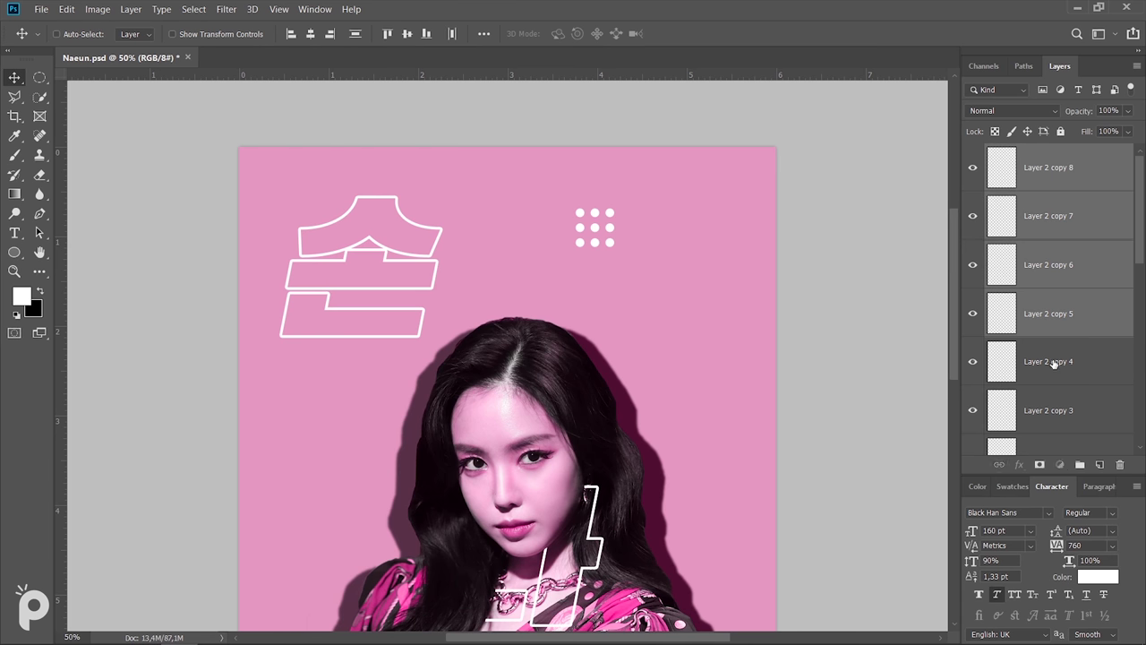
left_click(1055, 361, "shift")
left_click(1058, 408, "shift")
scroll(1064, 367, "down", 3)
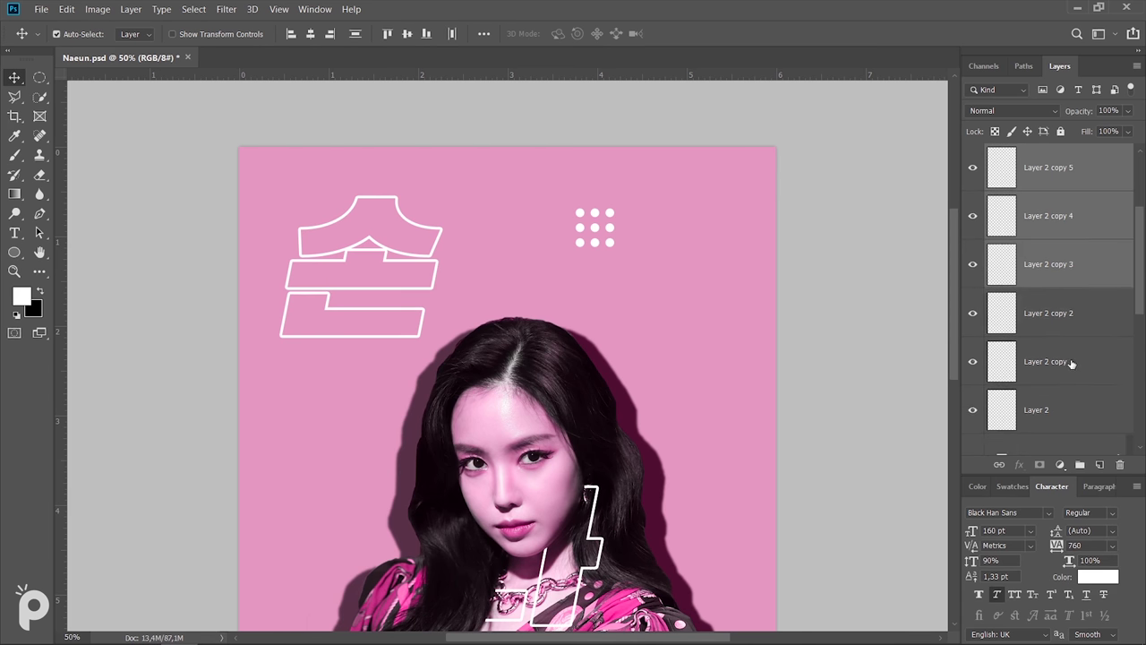
left_click(1062, 358, "shift")
left_click(1075, 413, "shift")
key("ctrl+g")
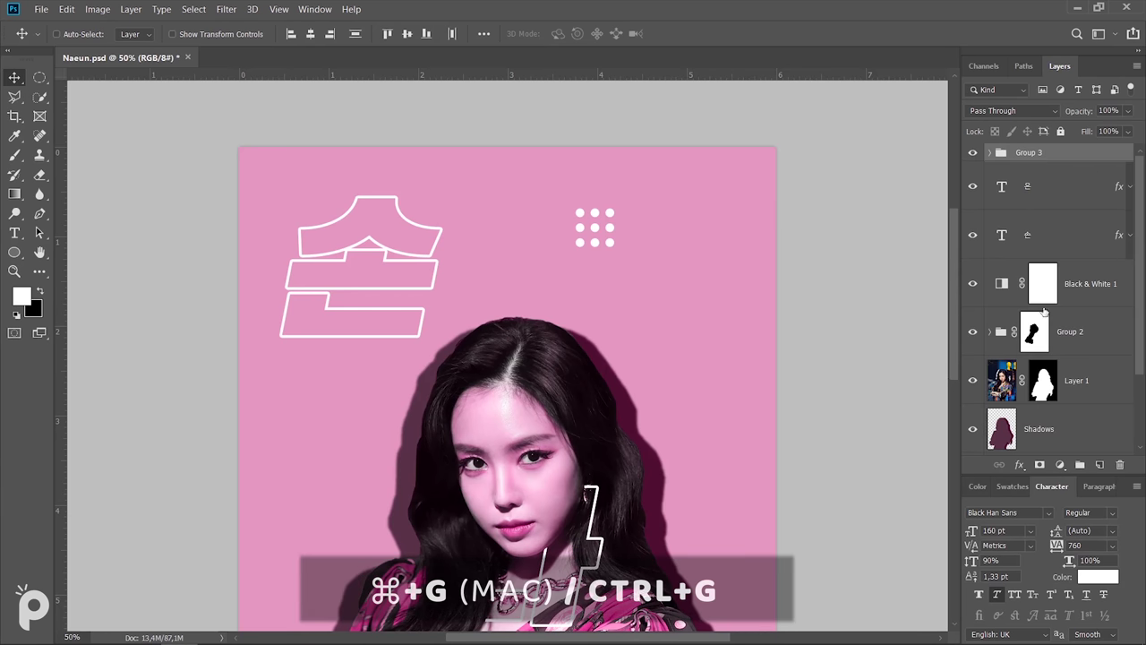
key("ctrl+e")
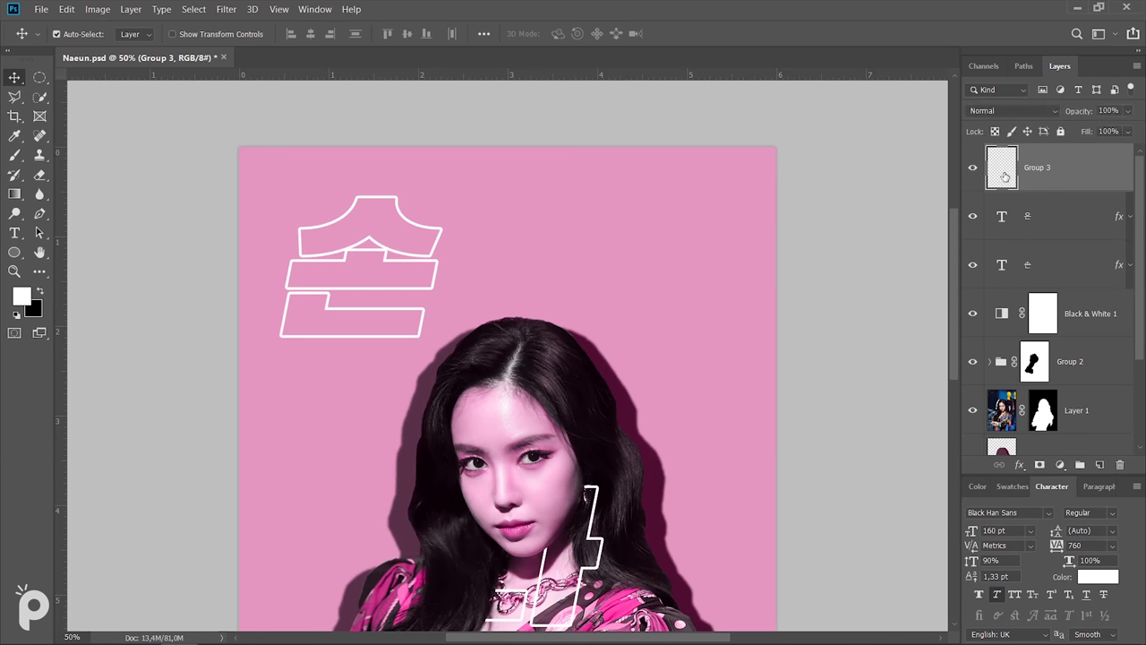
- Scale the dot grid to 73.64% and move it to the poster's bottom-left corner
key("ctrl+minus")
key("ctrl+minus")
key("ctrl+t")
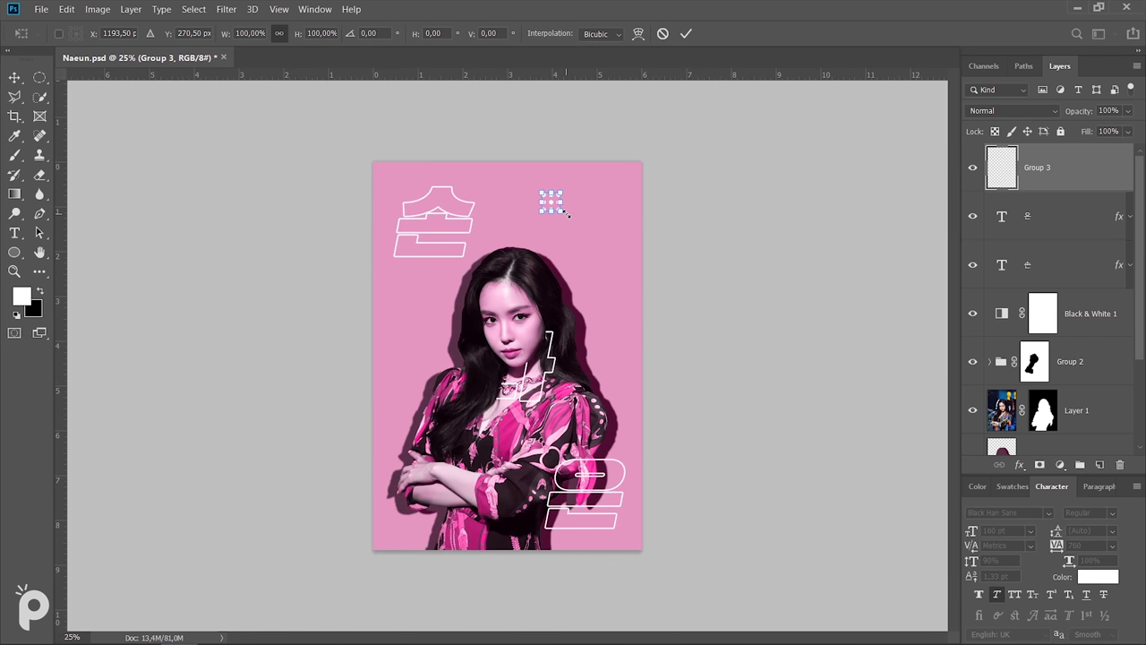
left_click_drag(567, 213, 557, 209)
left_click(13, 81)
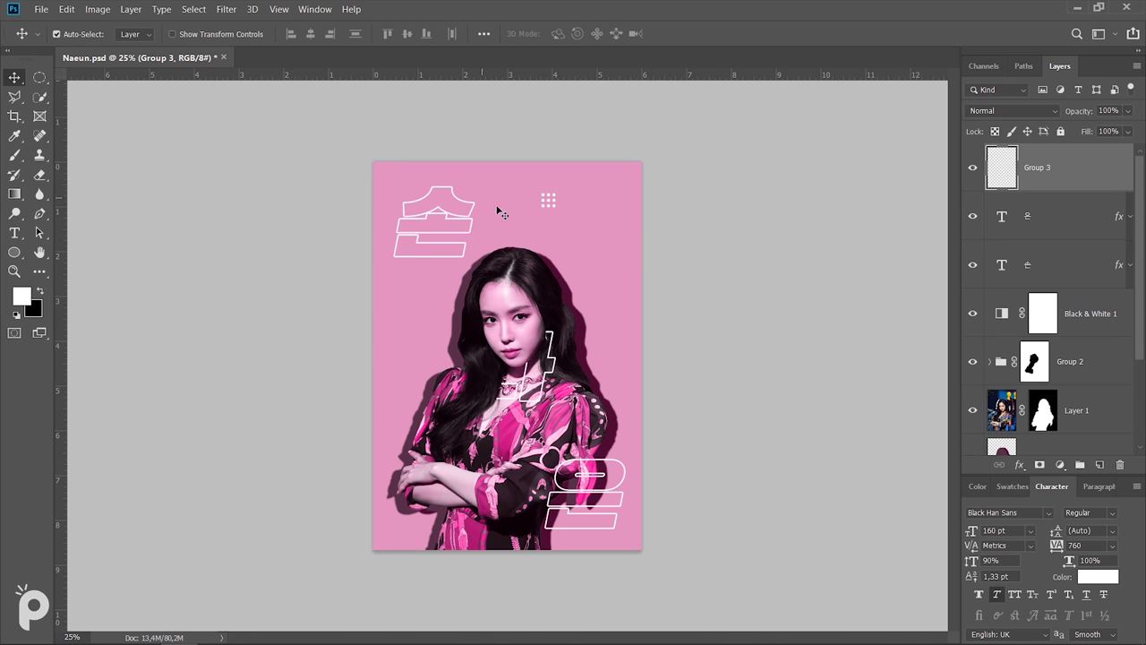
left_click_drag(547, 209, 414, 480)
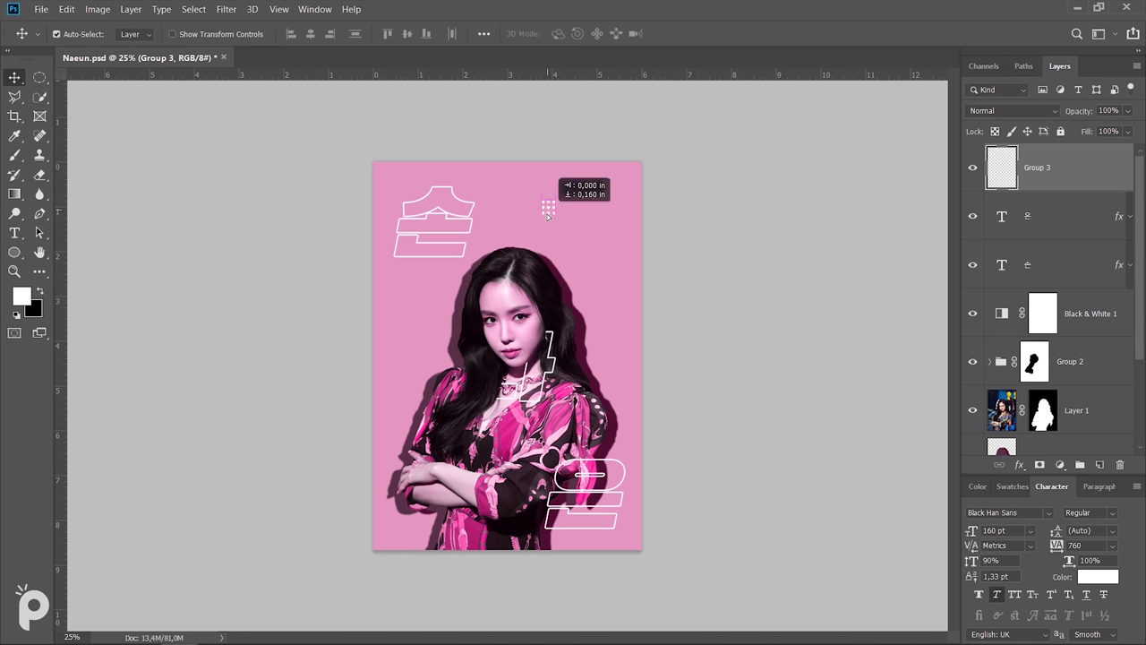
left_click_drag(413, 493, 381, 550)
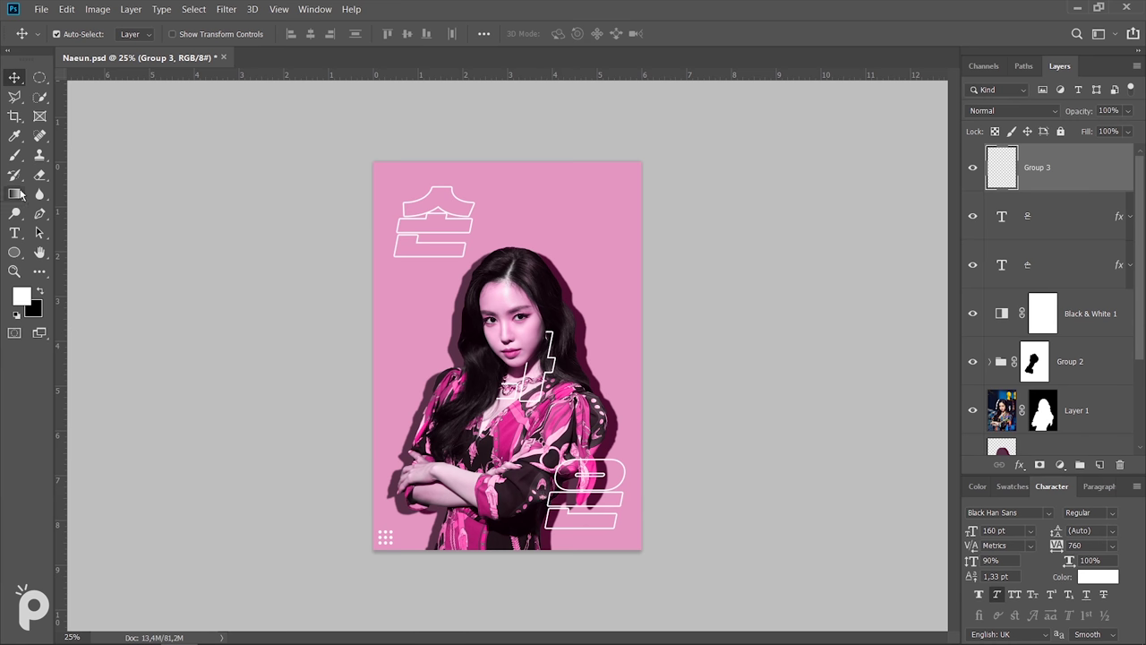
- Rename the Group 3 dot-grid layer to '9 Dots' and add a new empty Layer 2 above it
double_click(1036, 170)
type("s")
key("Return")
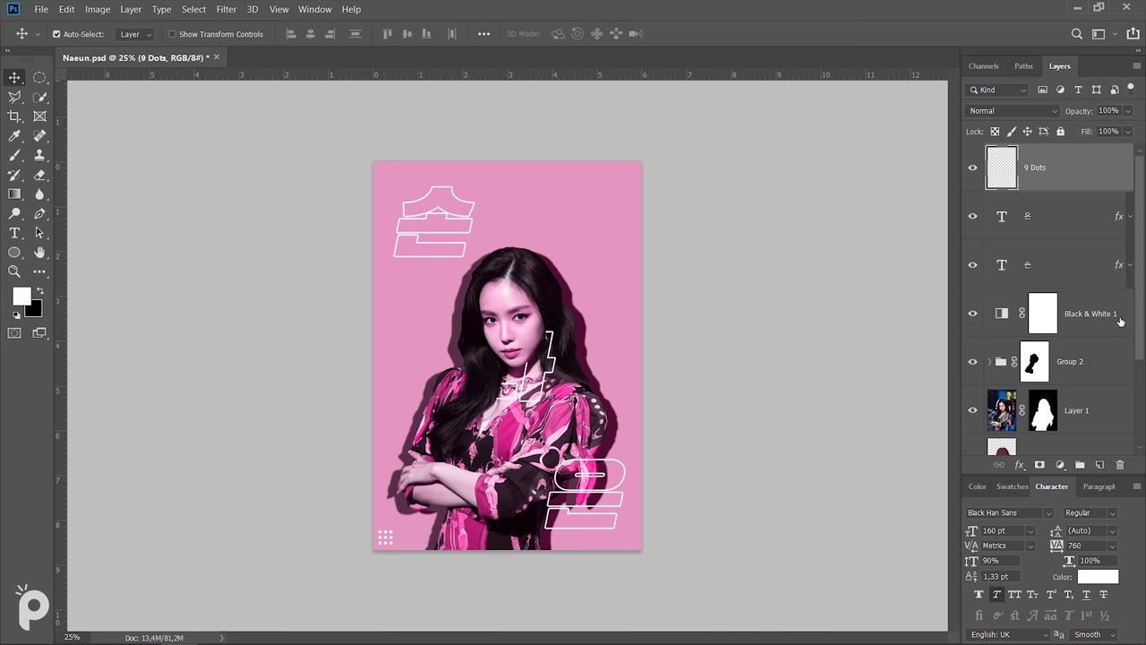
left_click(1100, 465)
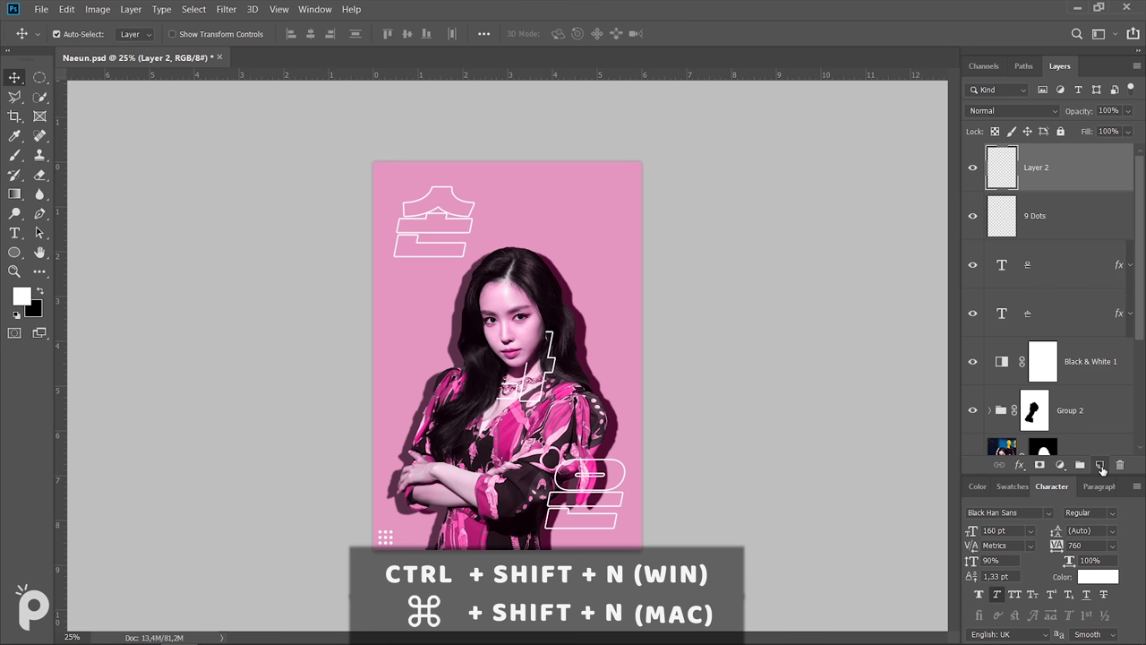
left_click(39, 79)
- Select a thin band across the full poster width at the model's chin level
left_click(99, 78)
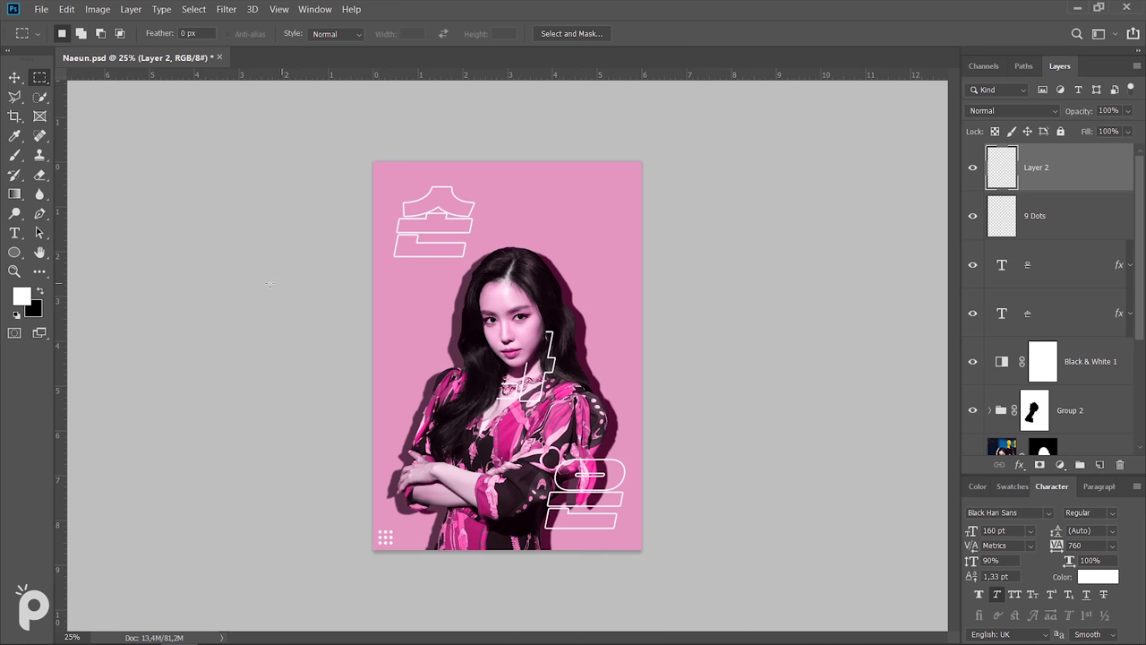
left_click_drag(365, 356, 695, 370)
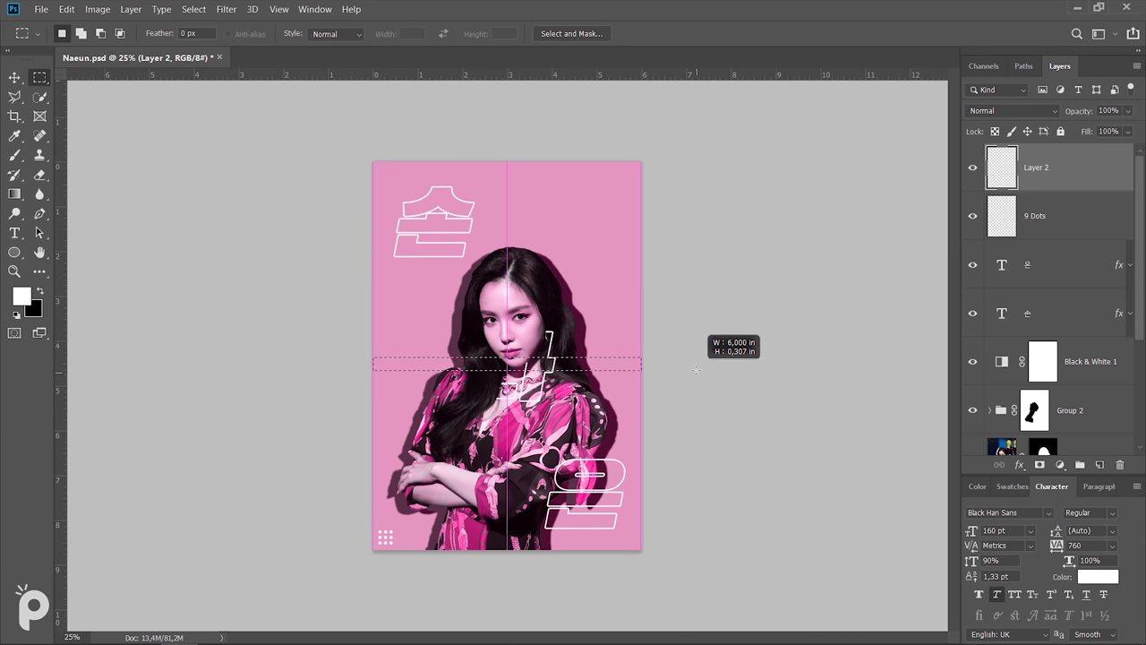
right_click(590, 364)
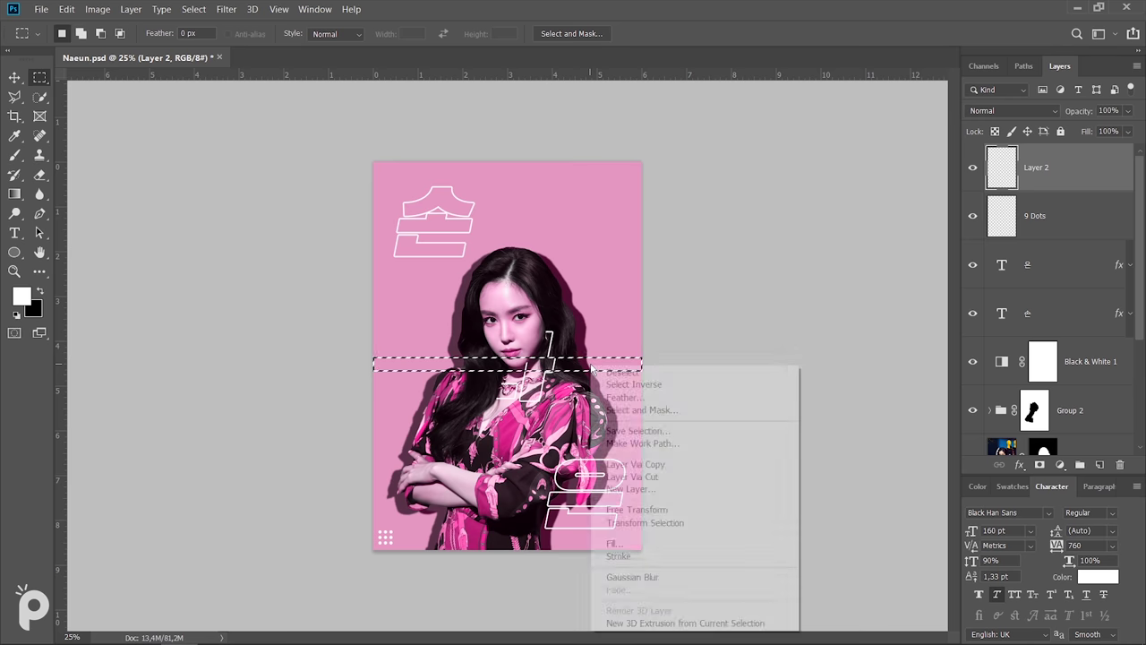
left_click(611, 543)
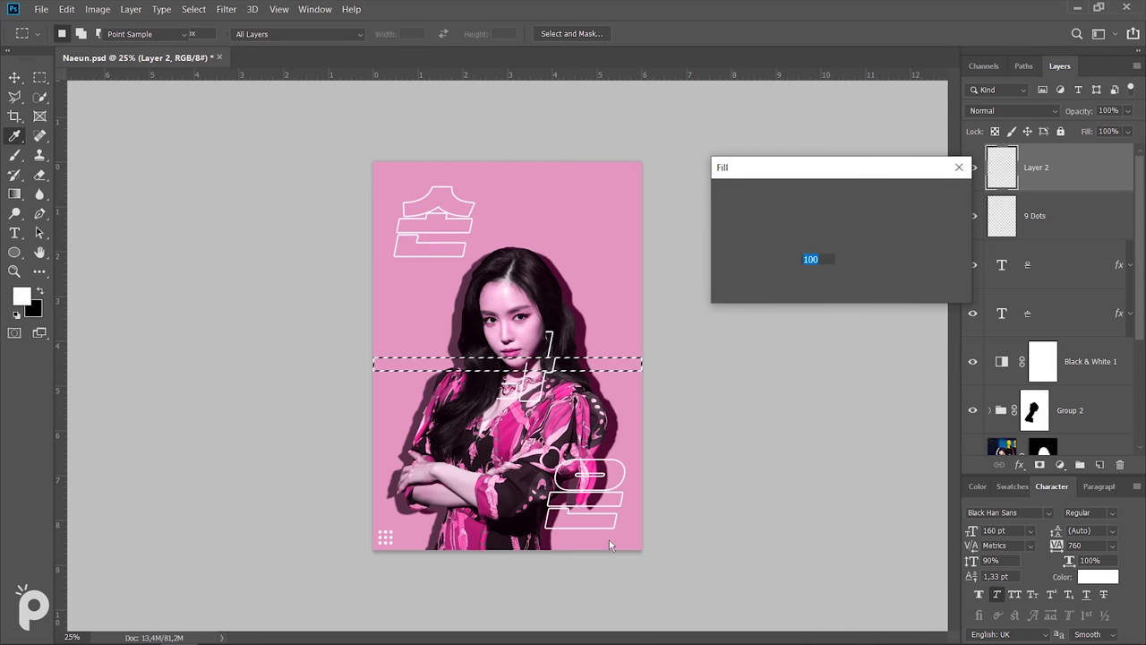
- Fill the band with muted mauve #955779 and deselect it
left_click(850, 193)
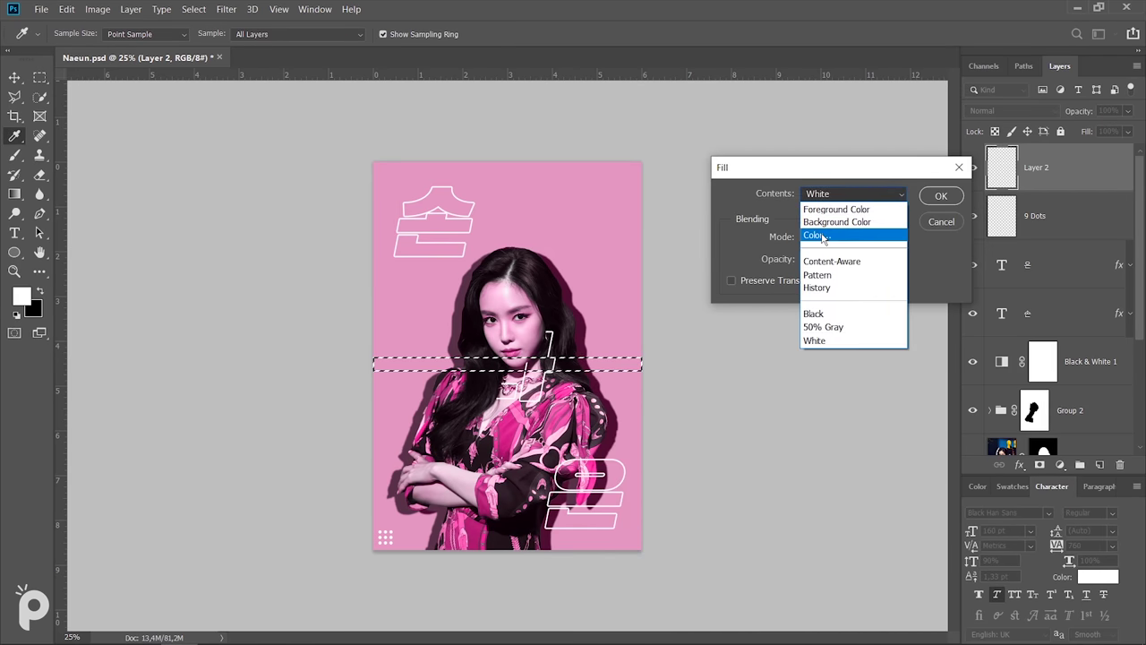
left_click(822, 234)
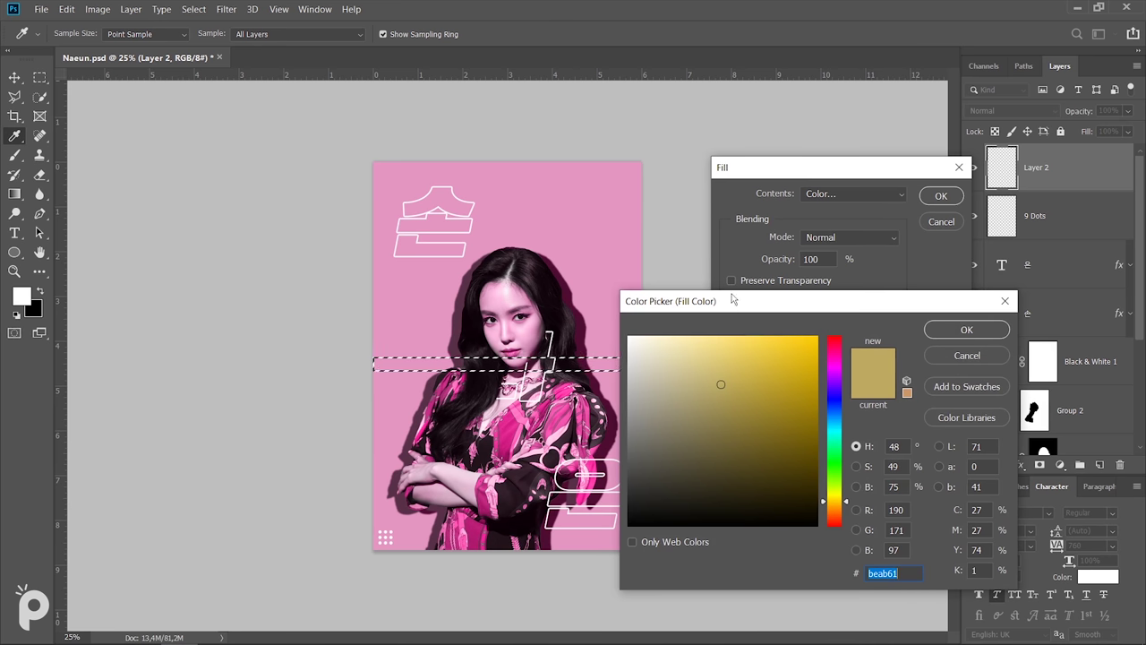
left_click(587, 319)
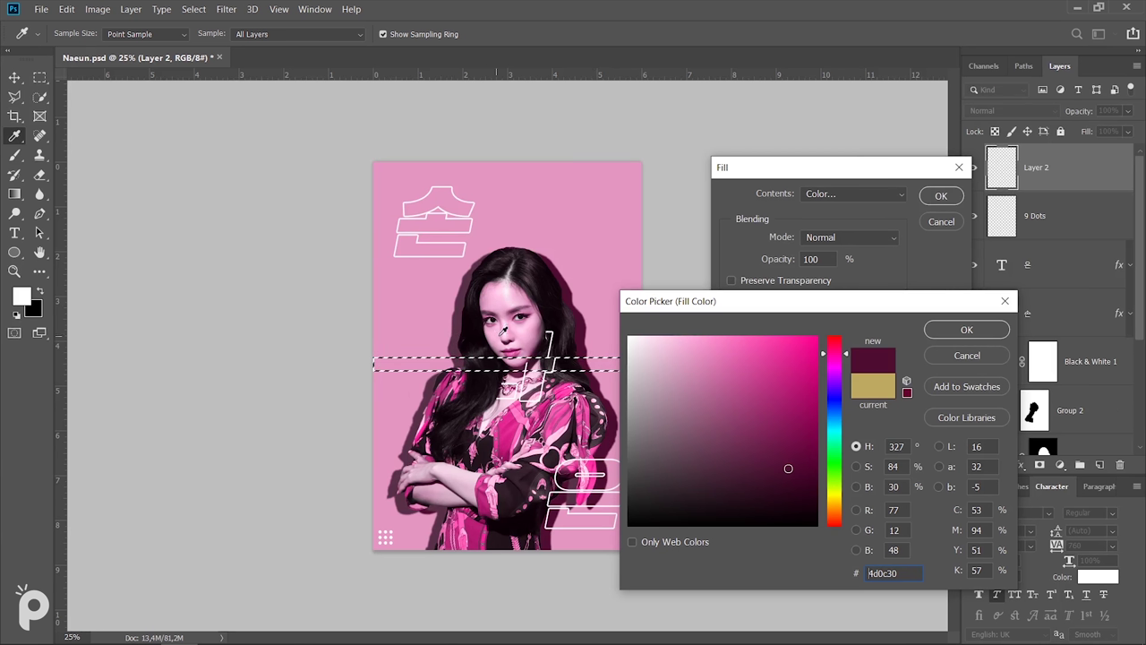
left_click(705, 405)
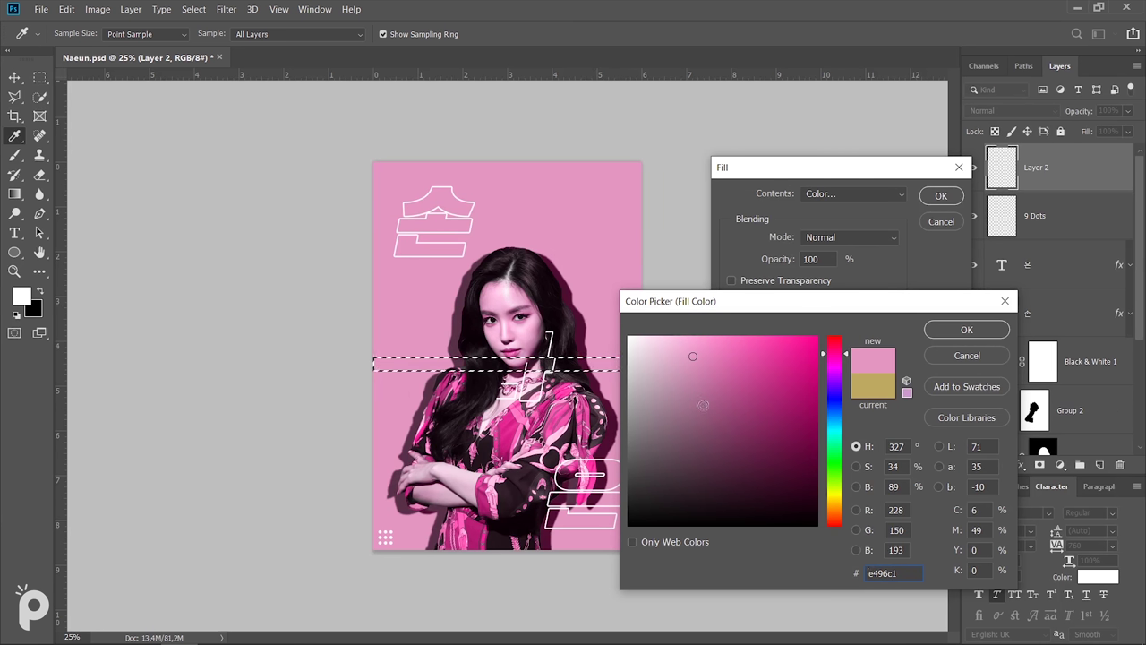
left_click(706, 415)
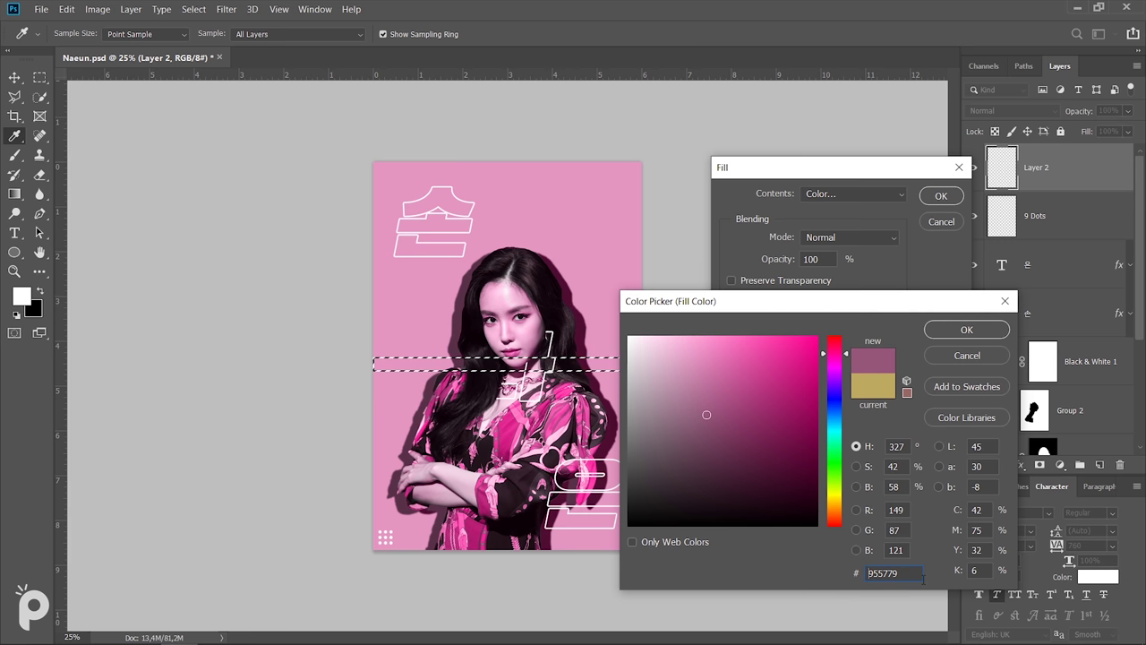
left_click(942, 333)
left_click(940, 196)
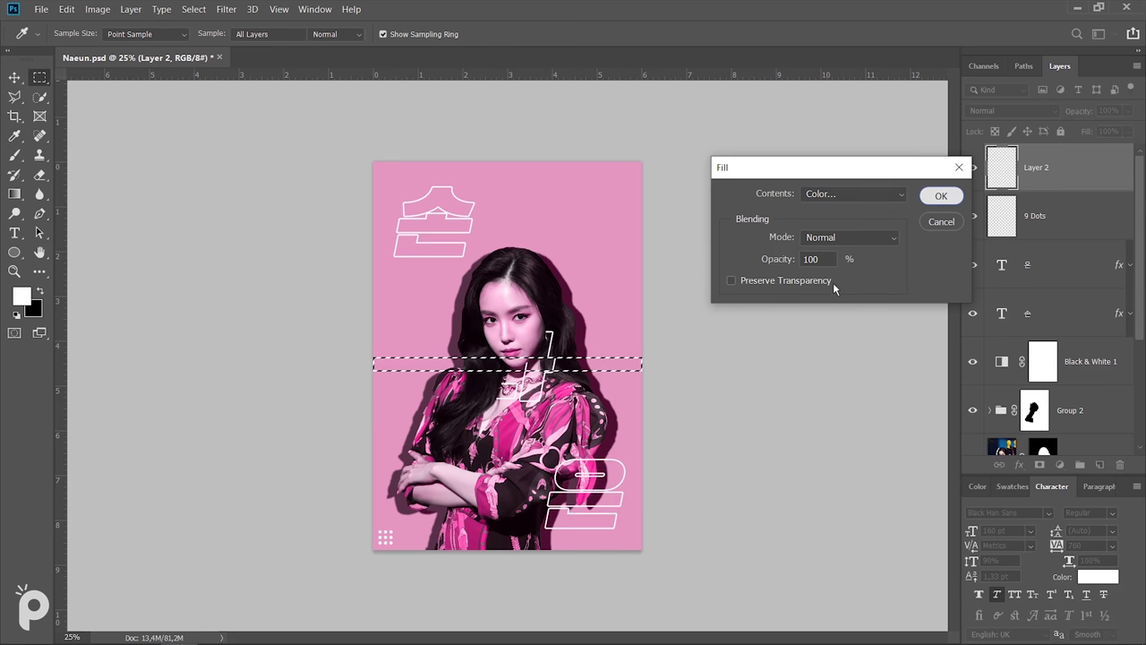
key("ctrl+d")
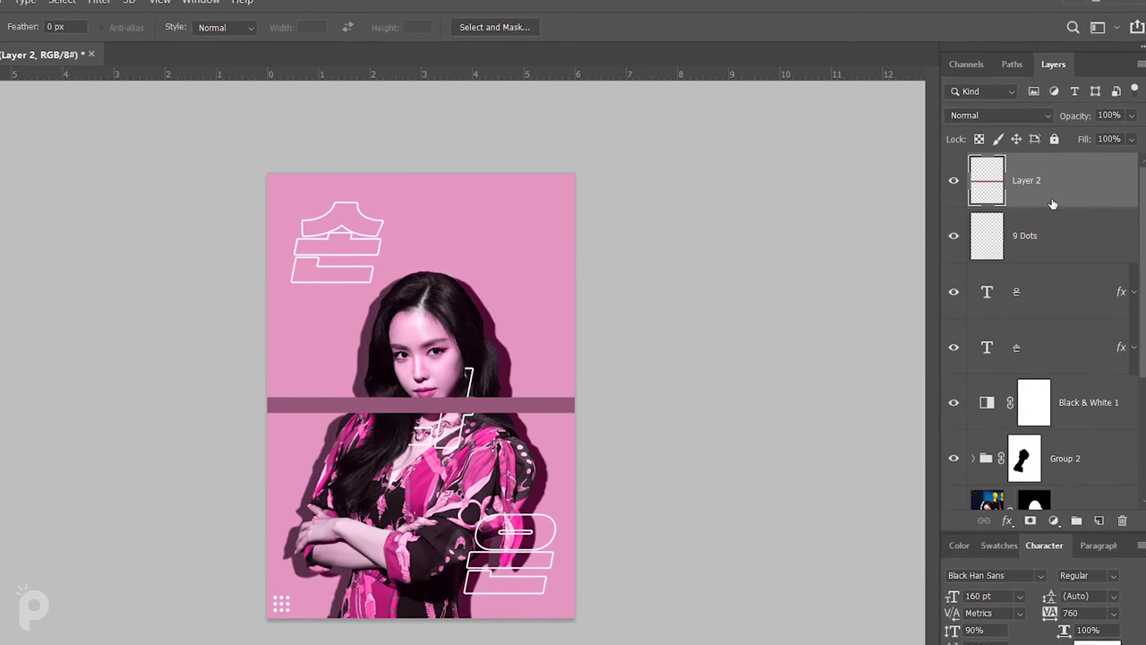
left_click(993, 120)
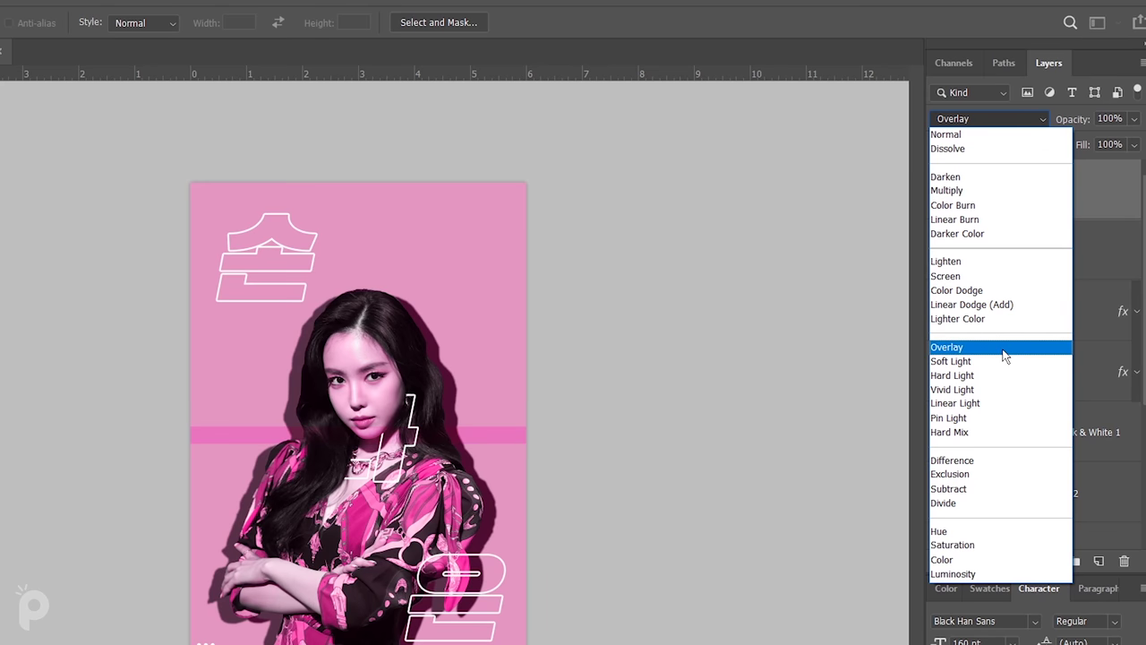
- Blend the stripe layer in Overlay mode at 64% opacity
left_click(1004, 356)
left_click(1134, 118)
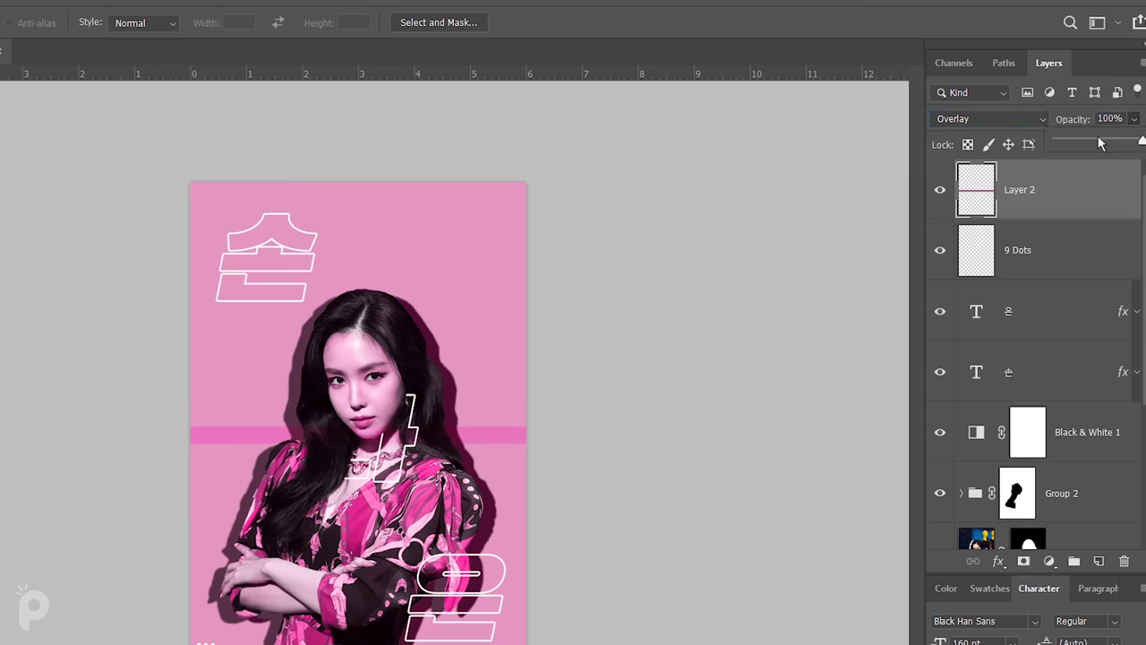
left_click_drag(1099, 144, 1113, 143)
- Start a free transform and tilt the stripe about 32 degrees
key("v")
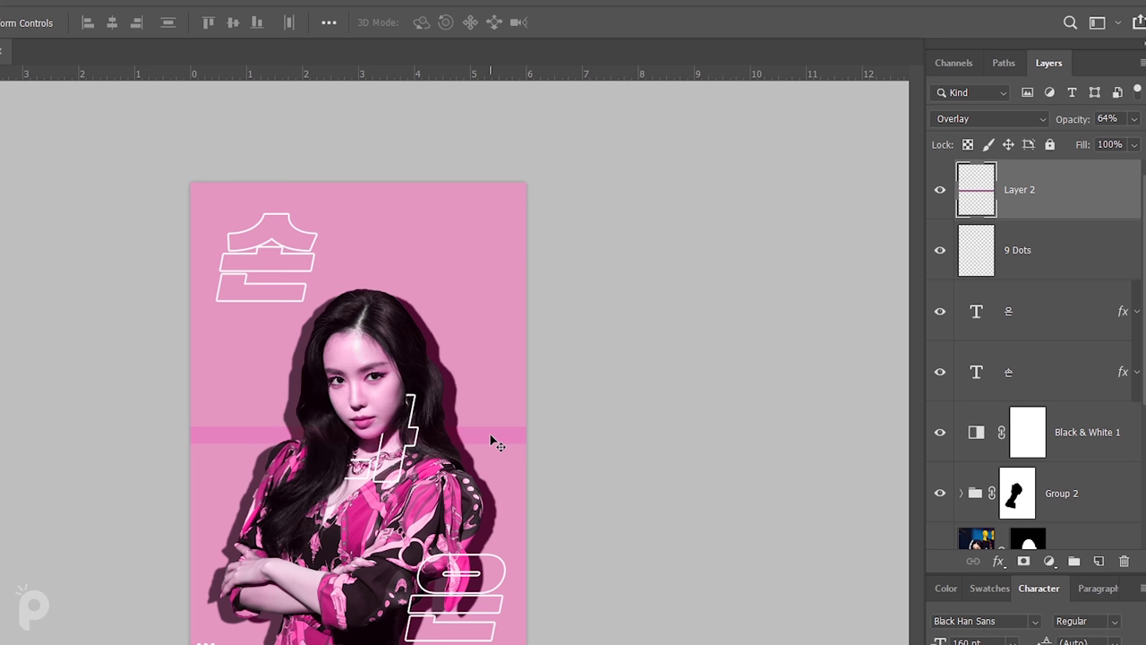
key("ctrl+t")
left_click_drag(598, 439, 596, 565)
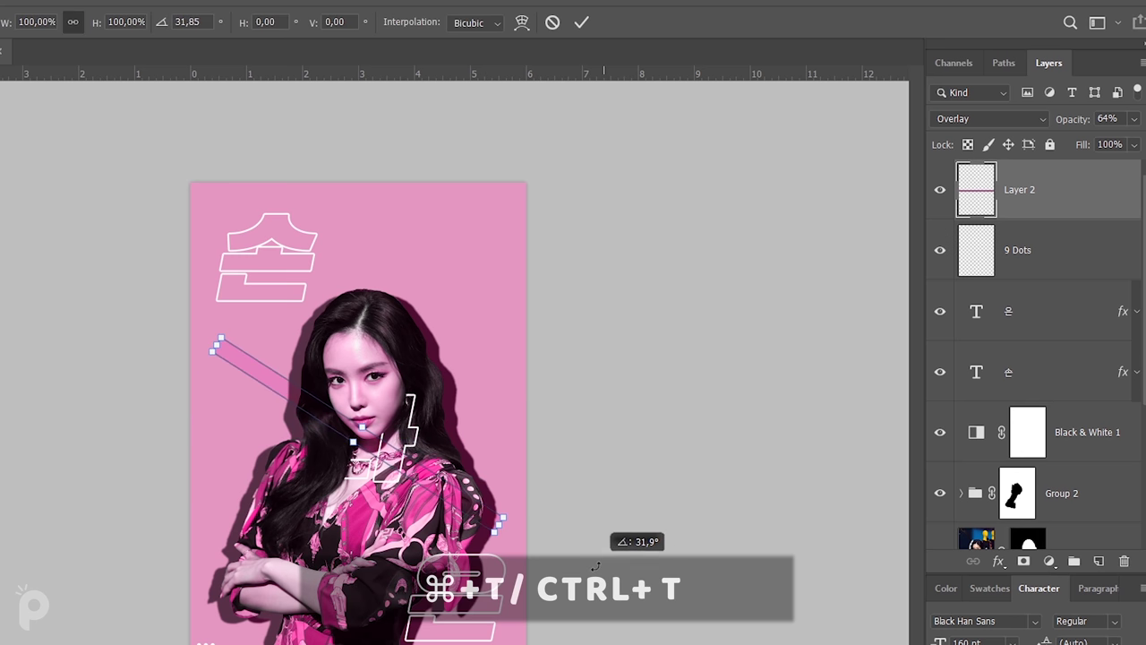
- Lengthen the tilted stripe from upper left to lower right, thin it, and commit
left_click_drag(216, 345, 169, 305)
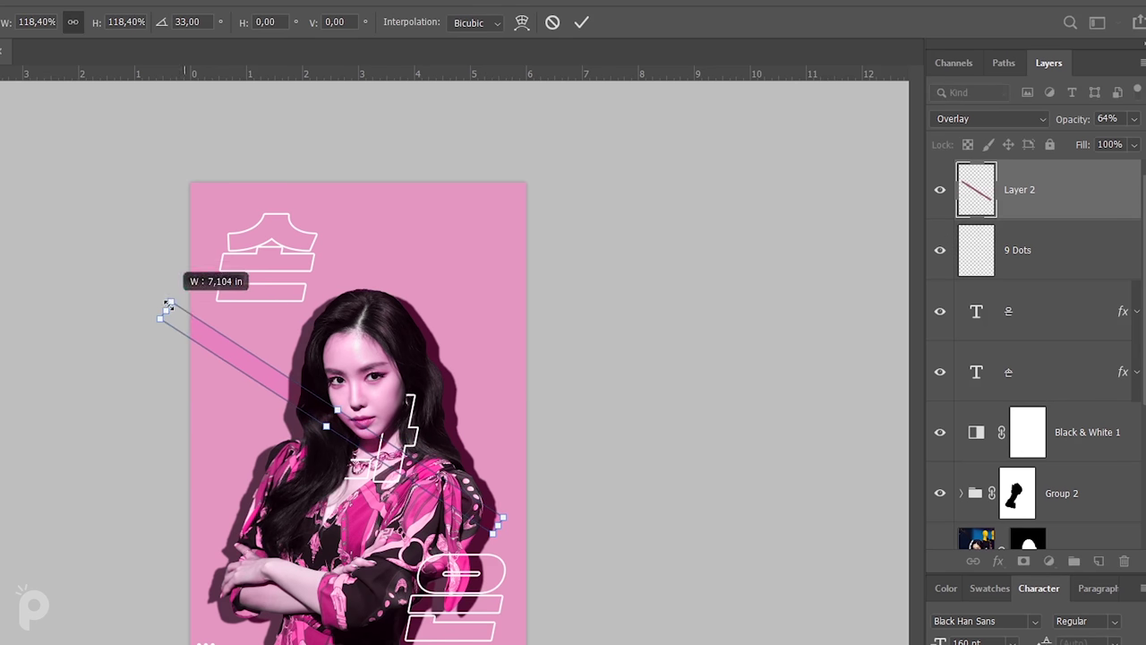
left_click_drag(493, 526, 557, 565)
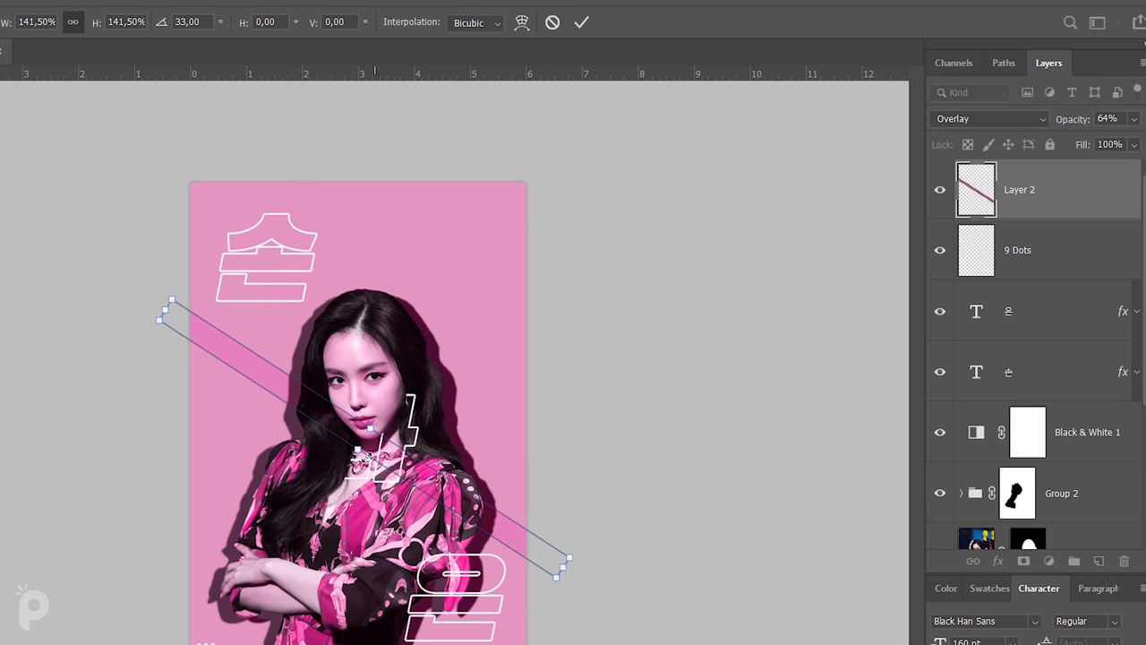
left_click_drag(358, 452, 362, 434)
key("Return")
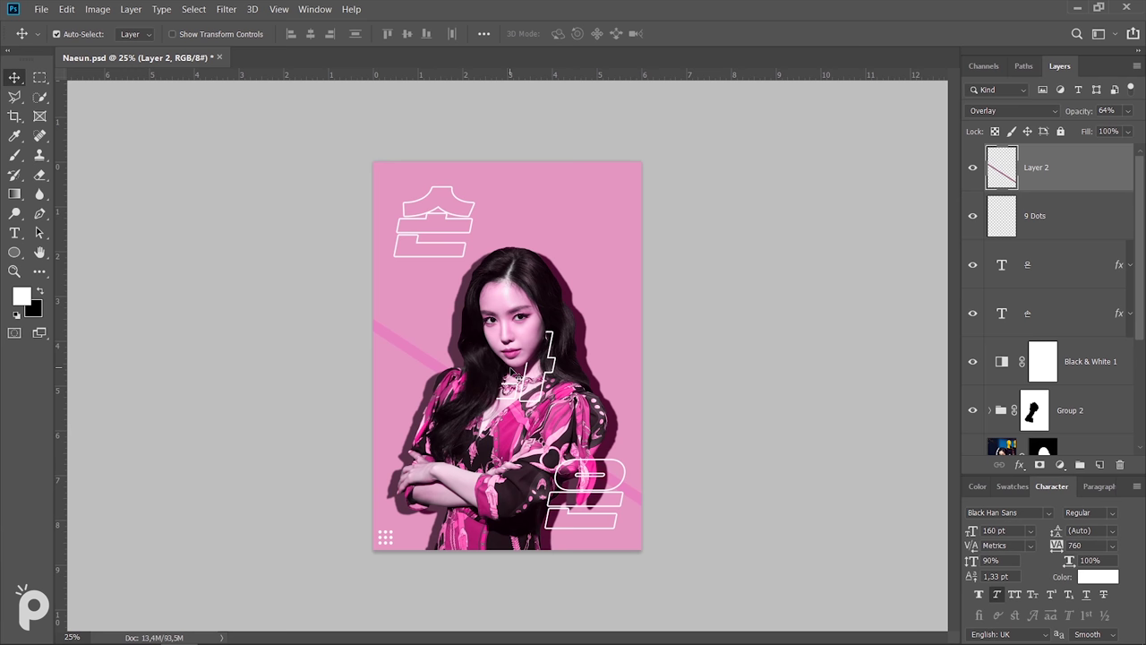
- Try resizing the stripe again, revert every change, and zoom in on the model's face
key("ctrl+t")
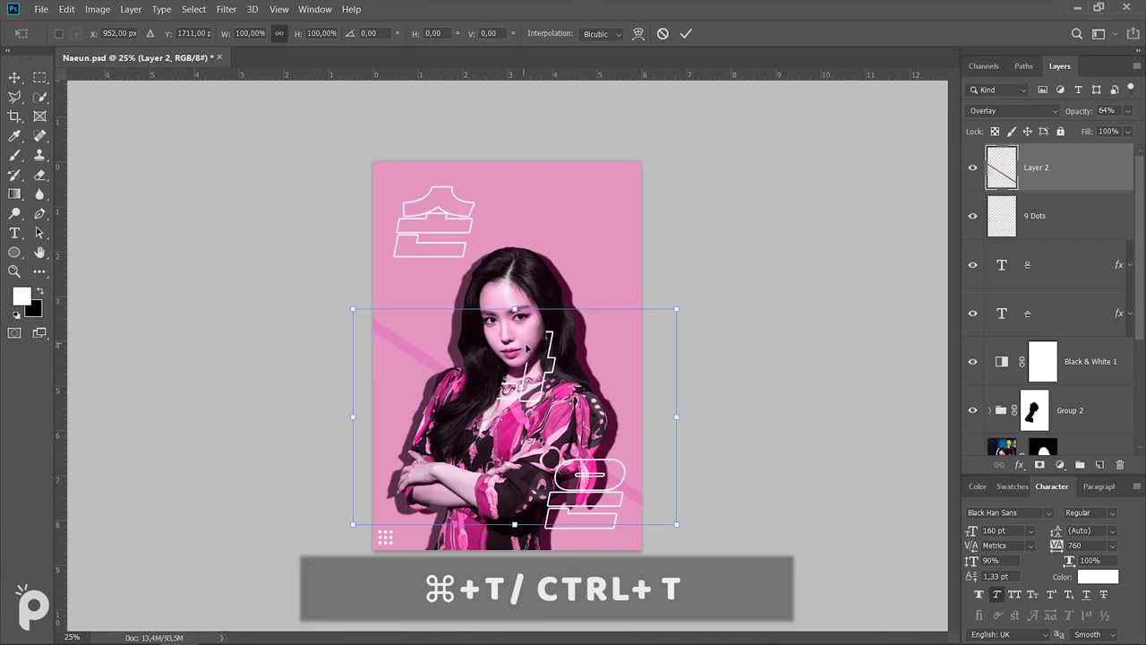
left_click_drag(676, 309, 1110, 600)
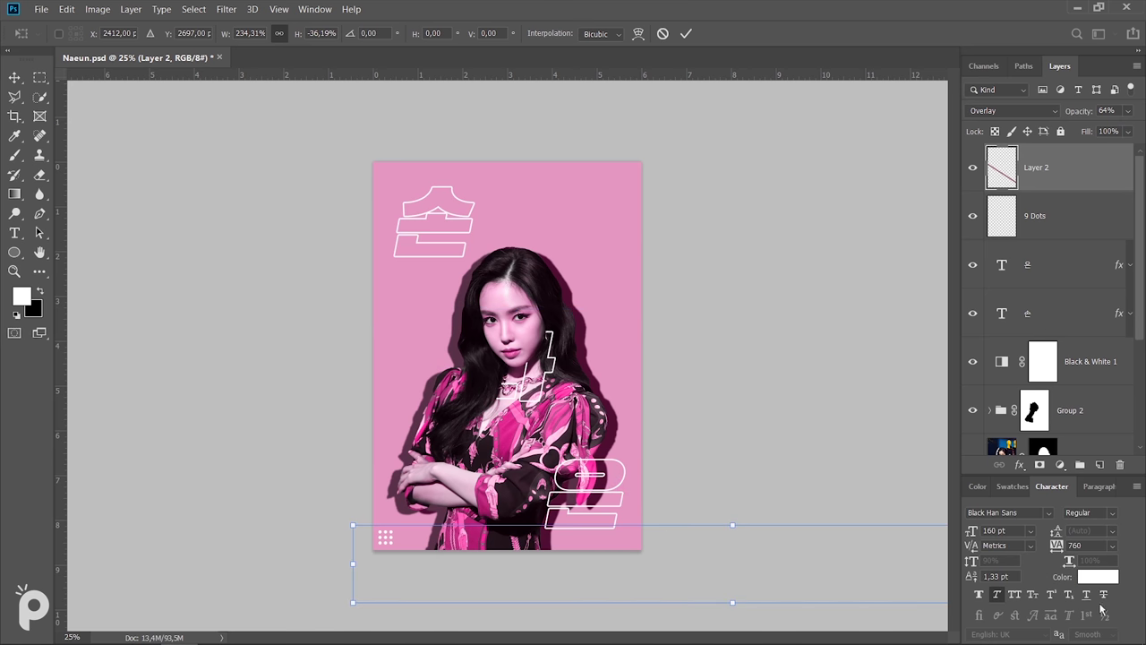
key("ctrl+z")
key("shift")
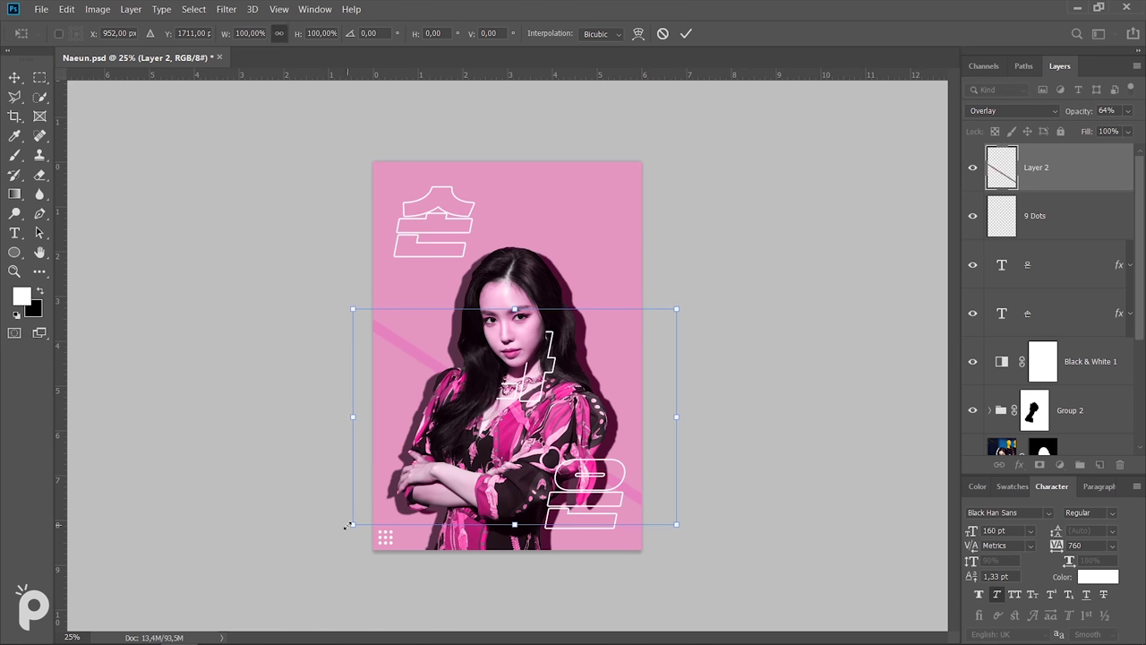
left_click_drag(344, 527, 341, 529)
left_click_drag(340, 532, 340, 530)
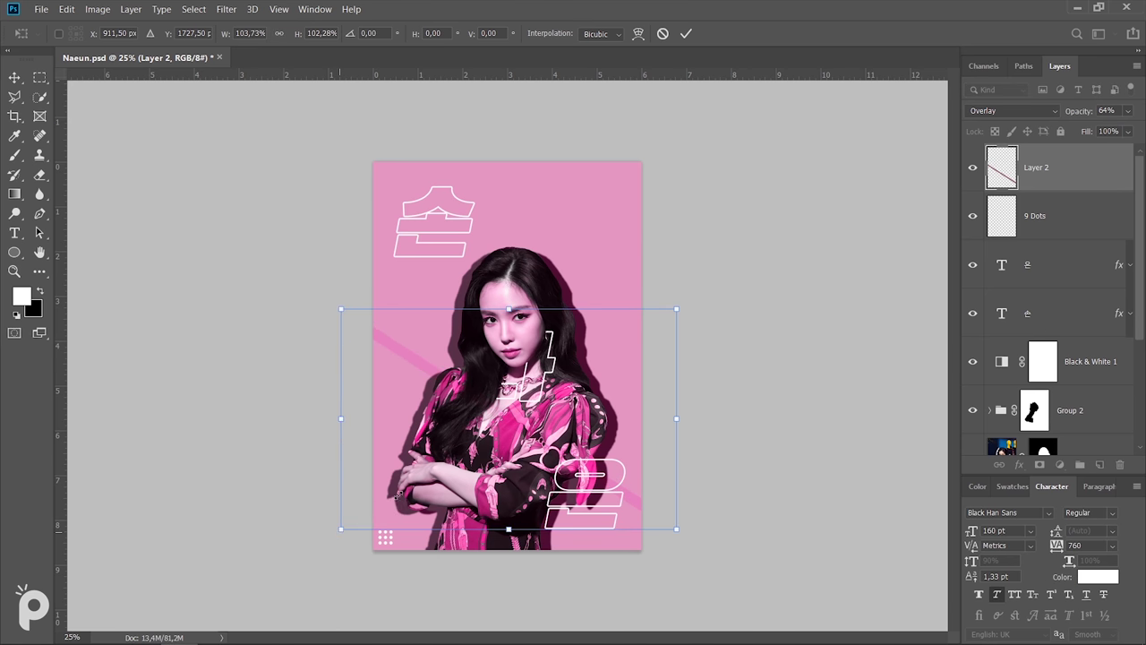
key("ctrl+z")
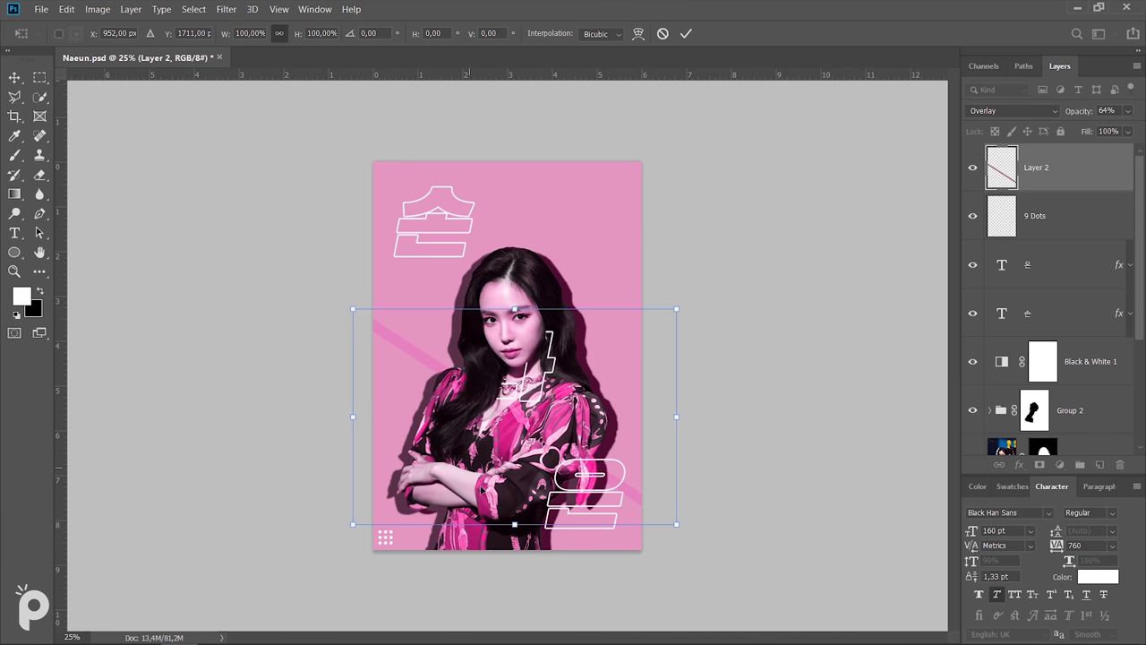
left_click_drag(353, 416, 340, 417)
key("ctrl+z")
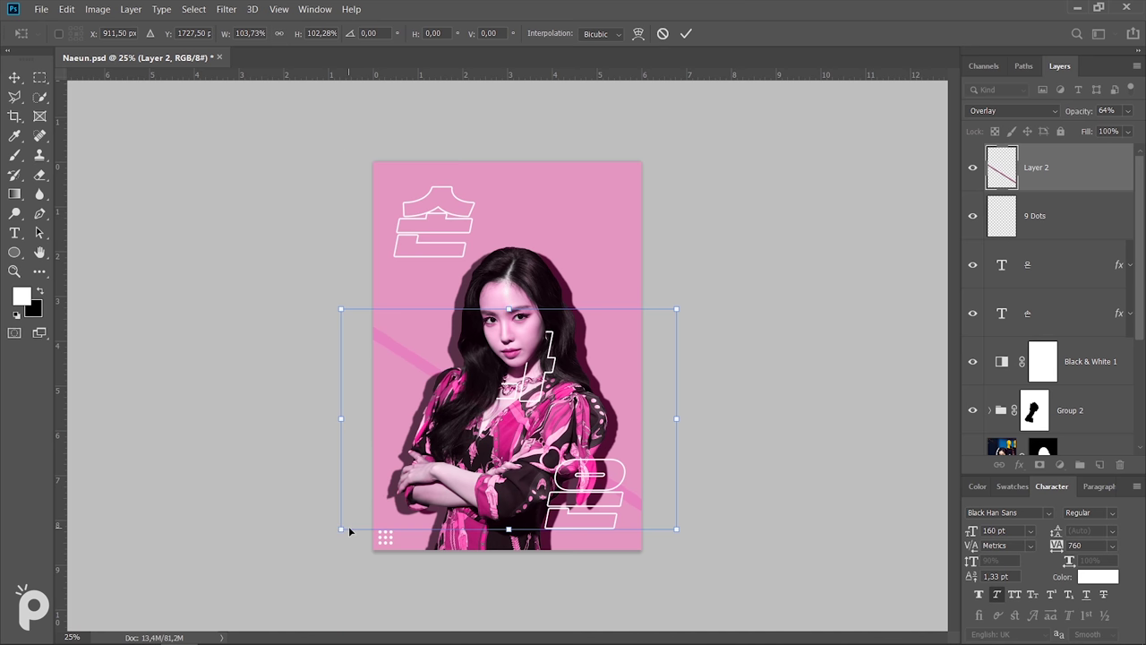
key("Escape")
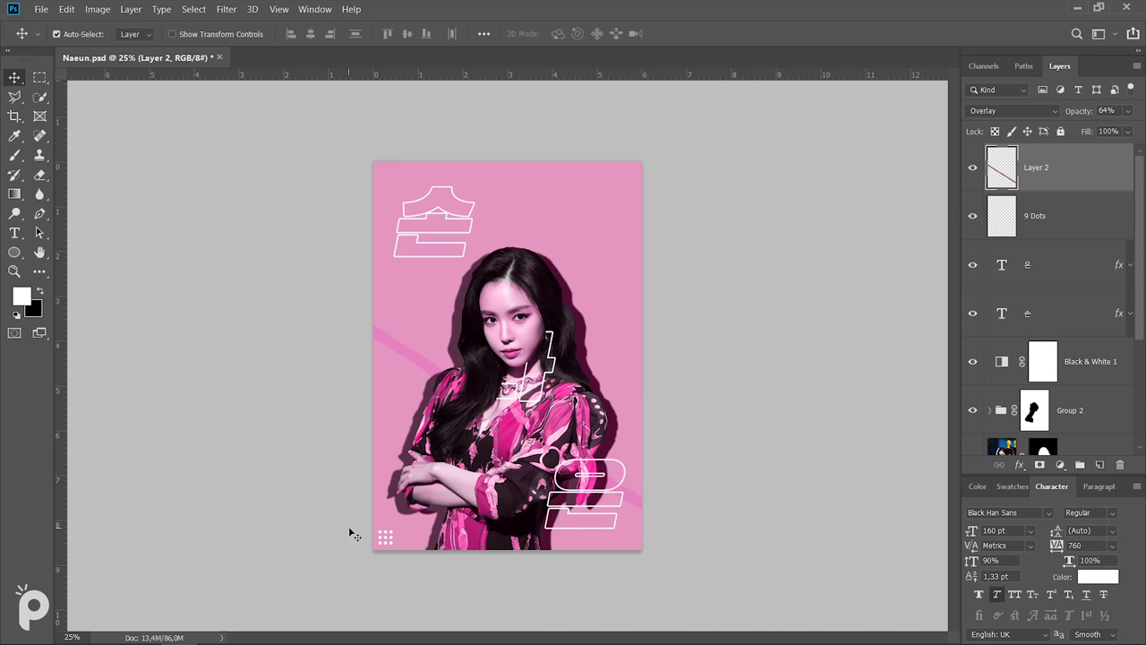
key("ctrl+plus")
key("ctrl+plus")
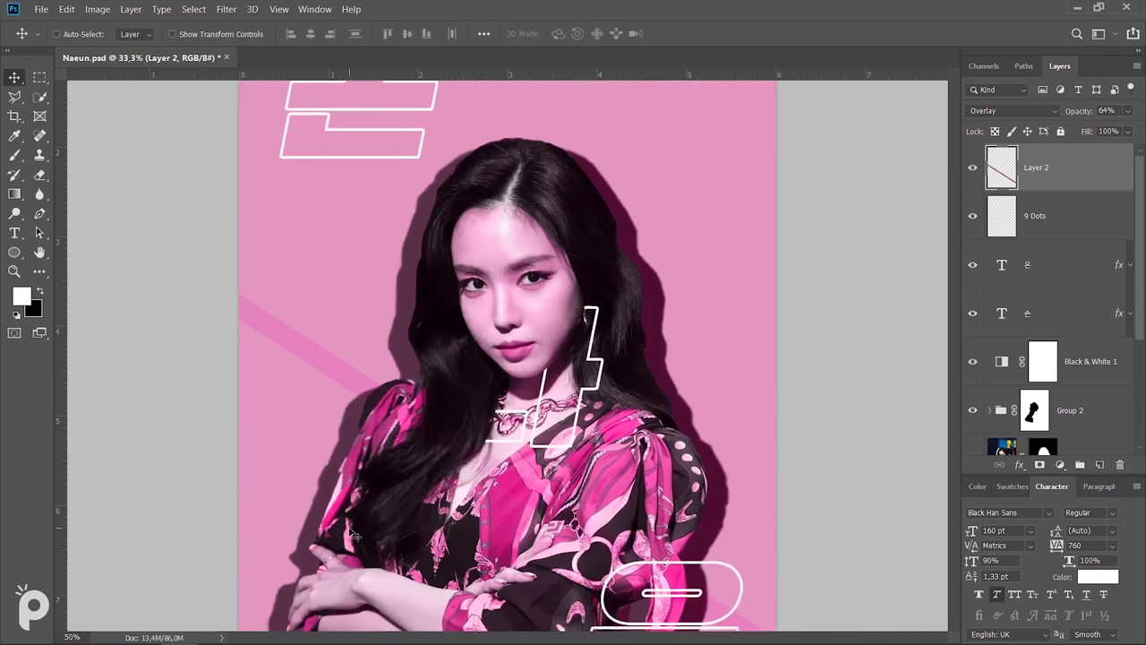
key("ctrl+plus")
- Draw a text box near the stripe's left end and set Futura Bold at 16 pt
left_click(14, 232)
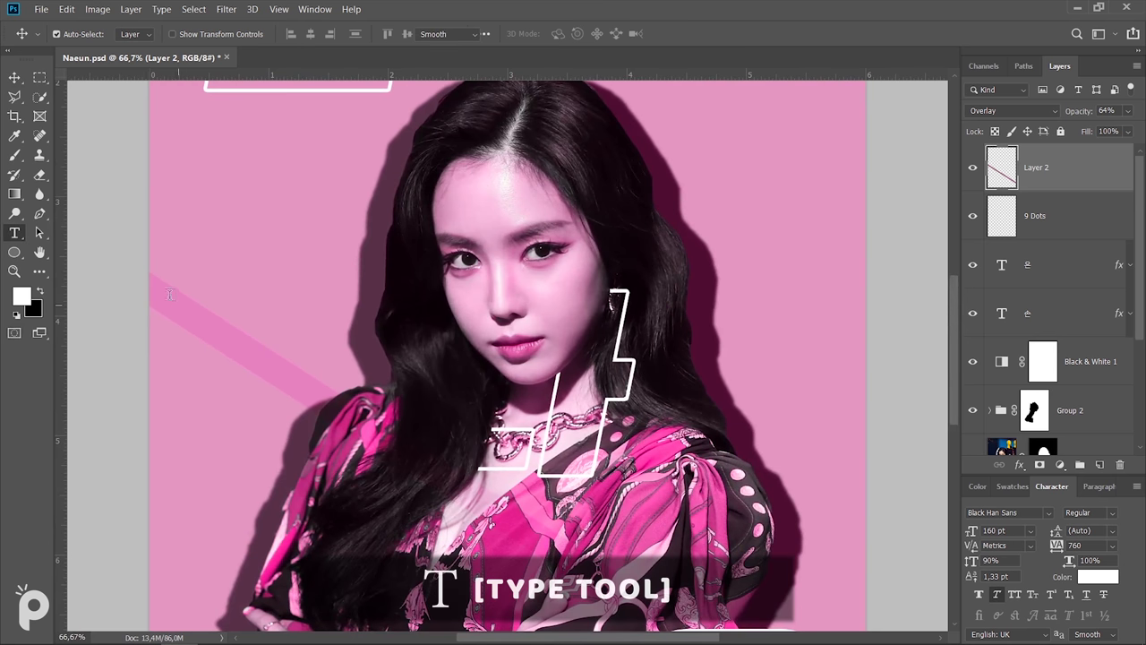
left_click_drag(149, 288, 306, 355)
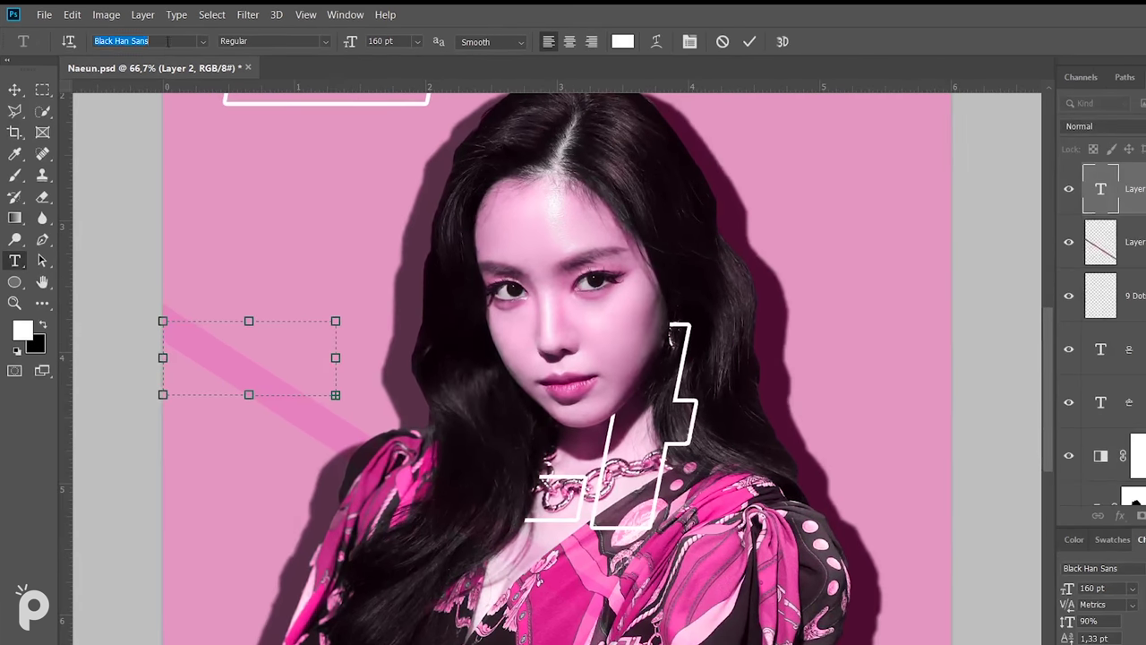
left_click(121, 40)
left_click(203, 41)
left_click(203, 41)
type("Futura")
key("Tab")
key("Tab")
type("16")
key("Return")
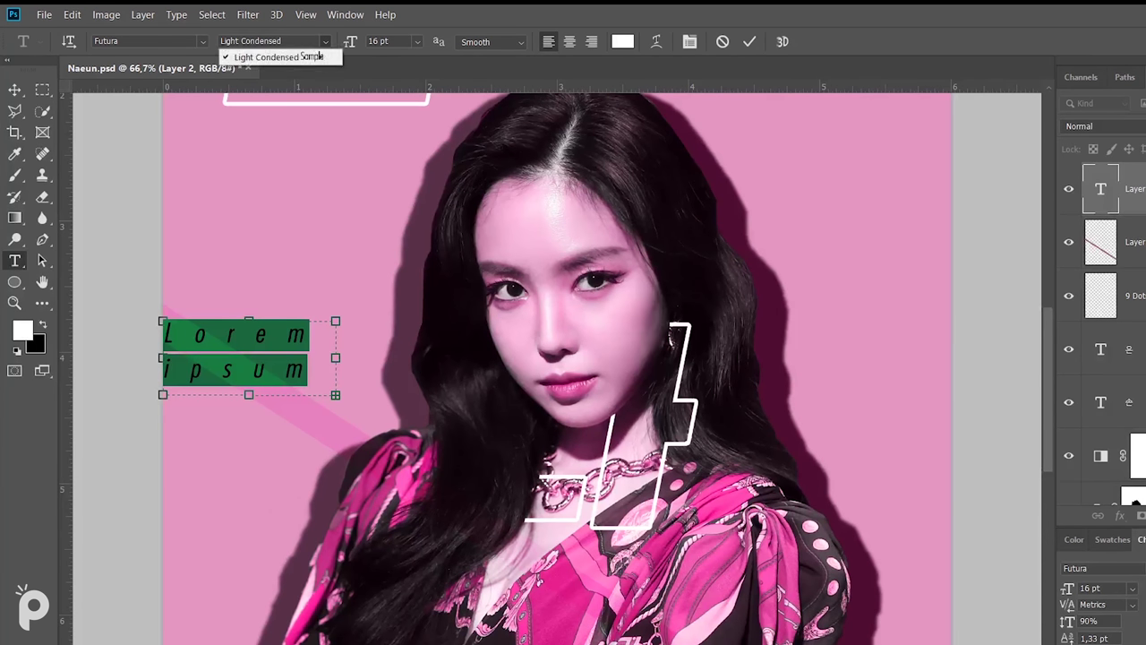
type("futura")
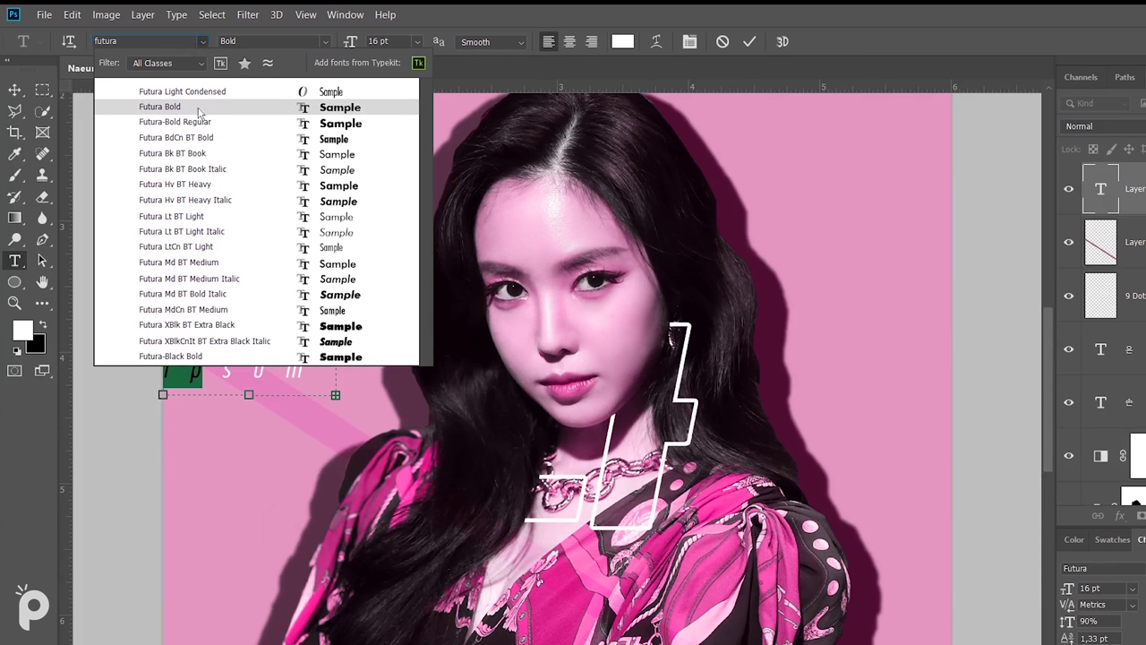
left_click(201, 112)
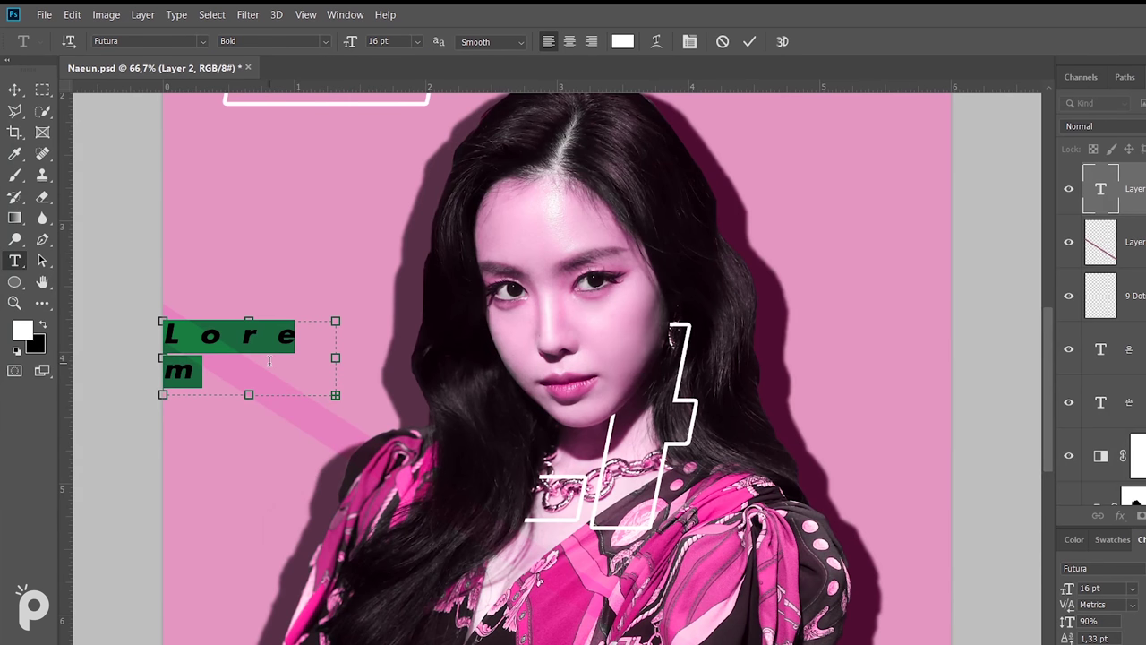
- Type APINK, size it to 13 pt, and commit the text
key("ctrl+h")
type("APINK")
key("ctrl+a")
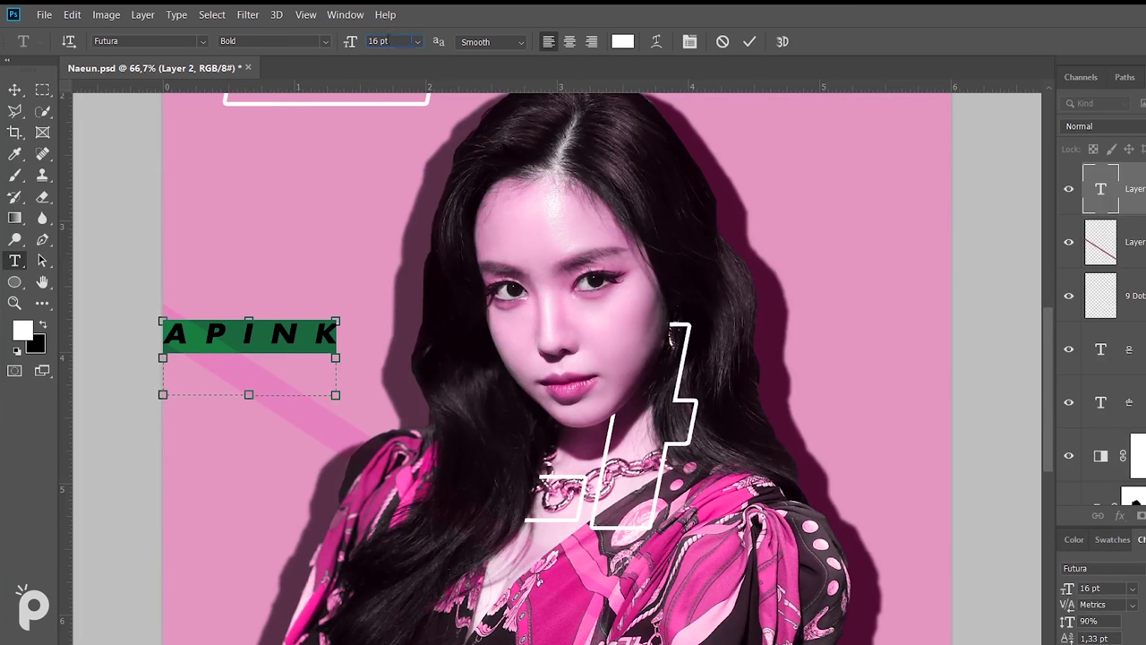
type("13")
key("Return")
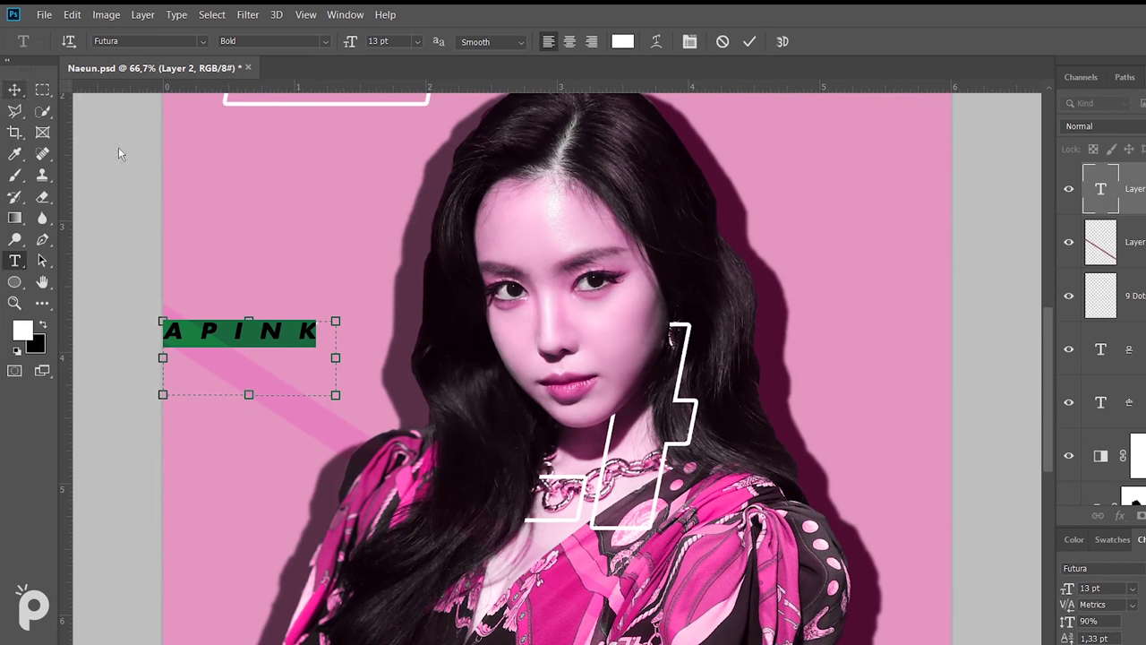
left_click(14, 89)
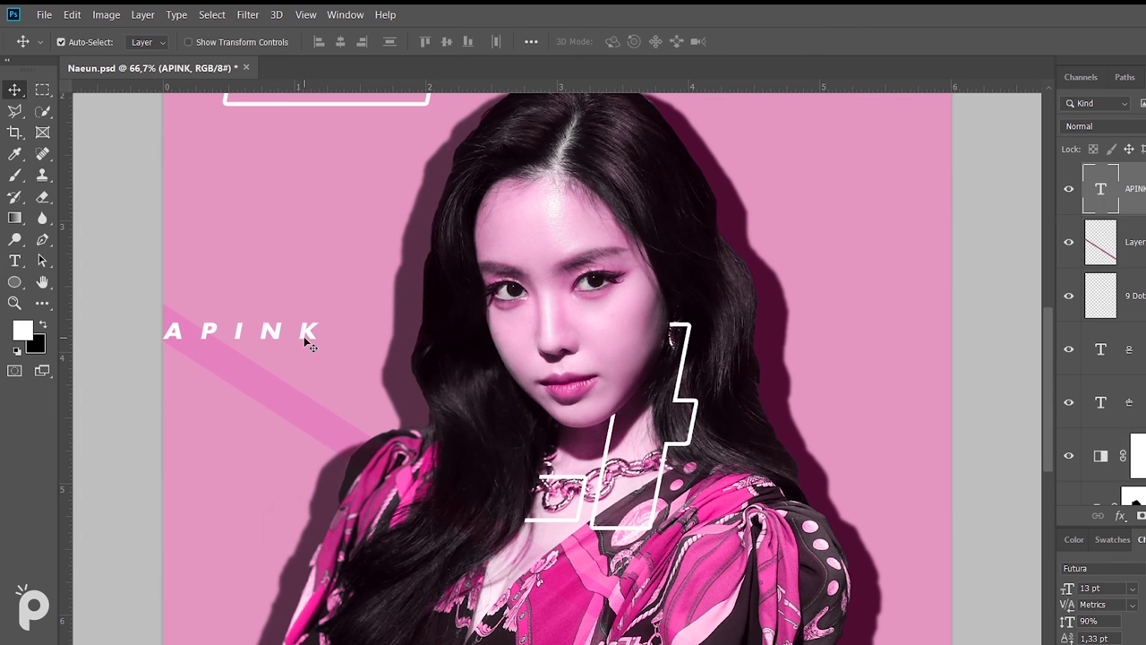
- Shrink the APINK text to 11 pt and begin a free transform
key("t")
left_click(283, 330)
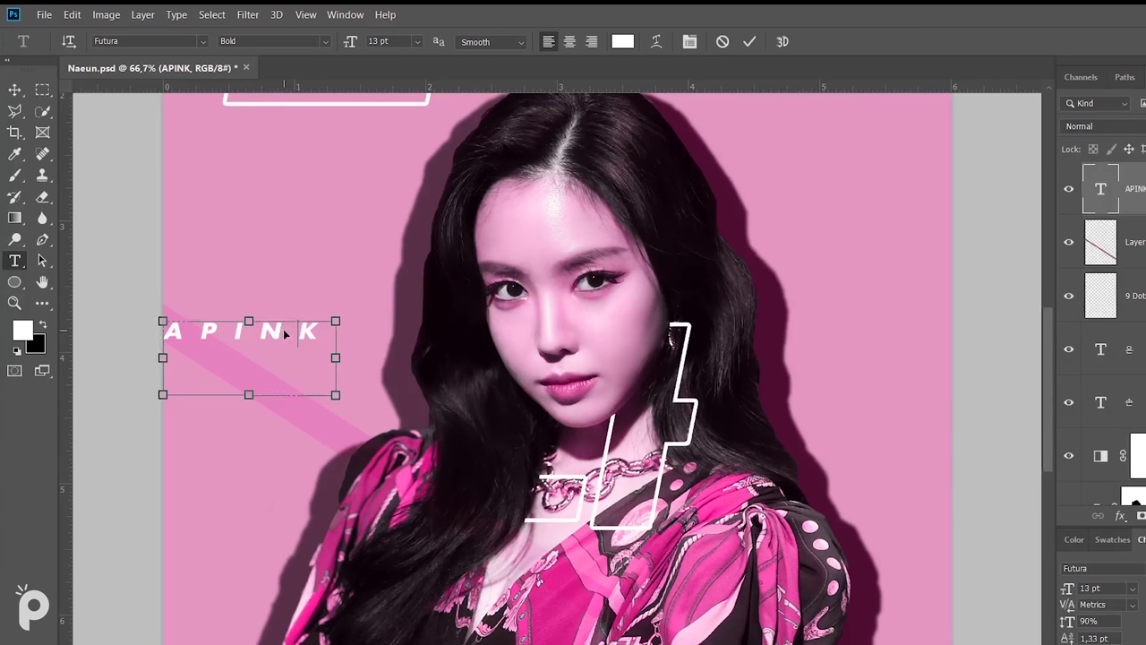
key("ctrl+a")
left_click(391, 43)
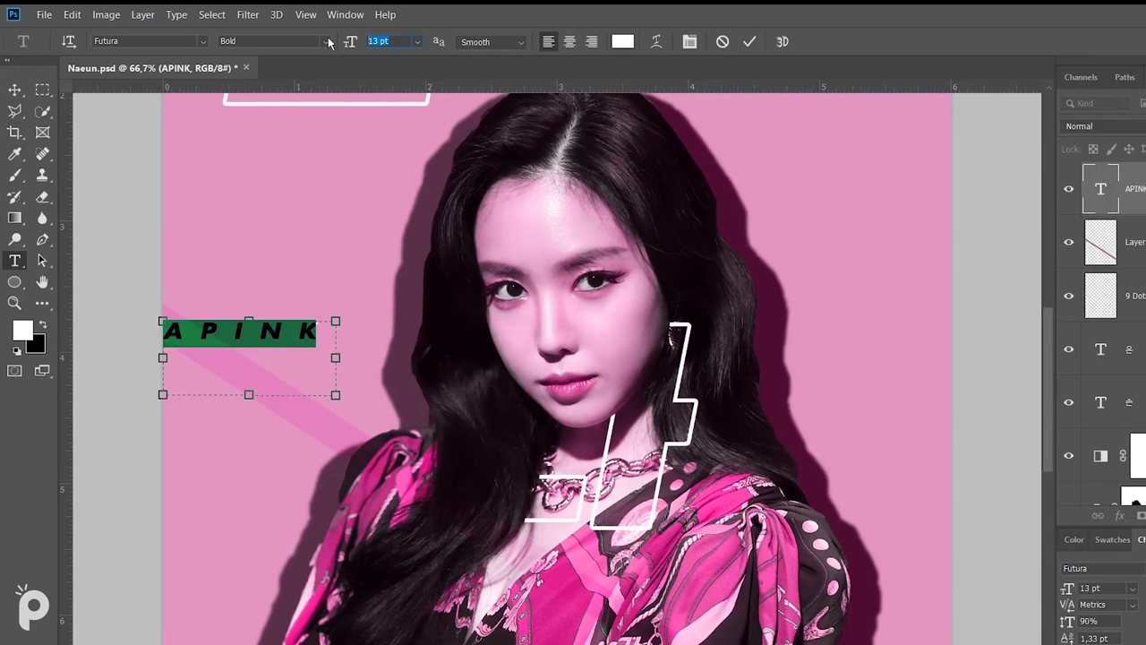
type("11")
key("Return")
left_click(14, 89)
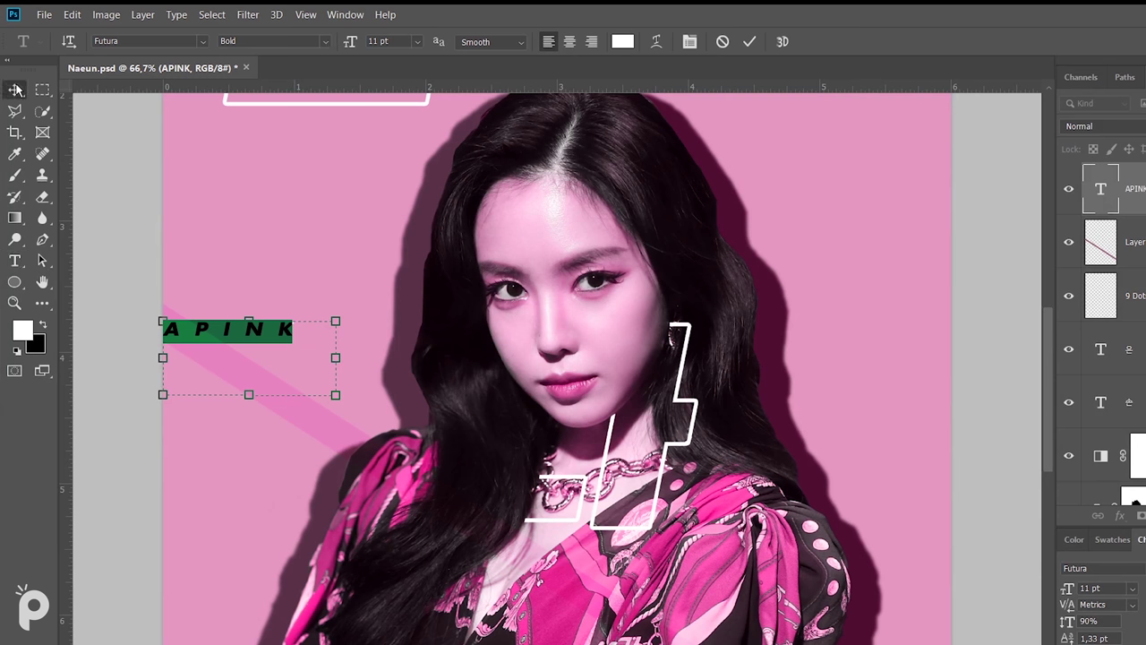
key("ctrl+t")
- Rotate APINK about 32° along the band, then nudge it down and right onto it
mouse_move(357, 320)
left_mouse_down()
mouse_move(371, 395)
mouse_move(379, 391)
left_mouse_up()
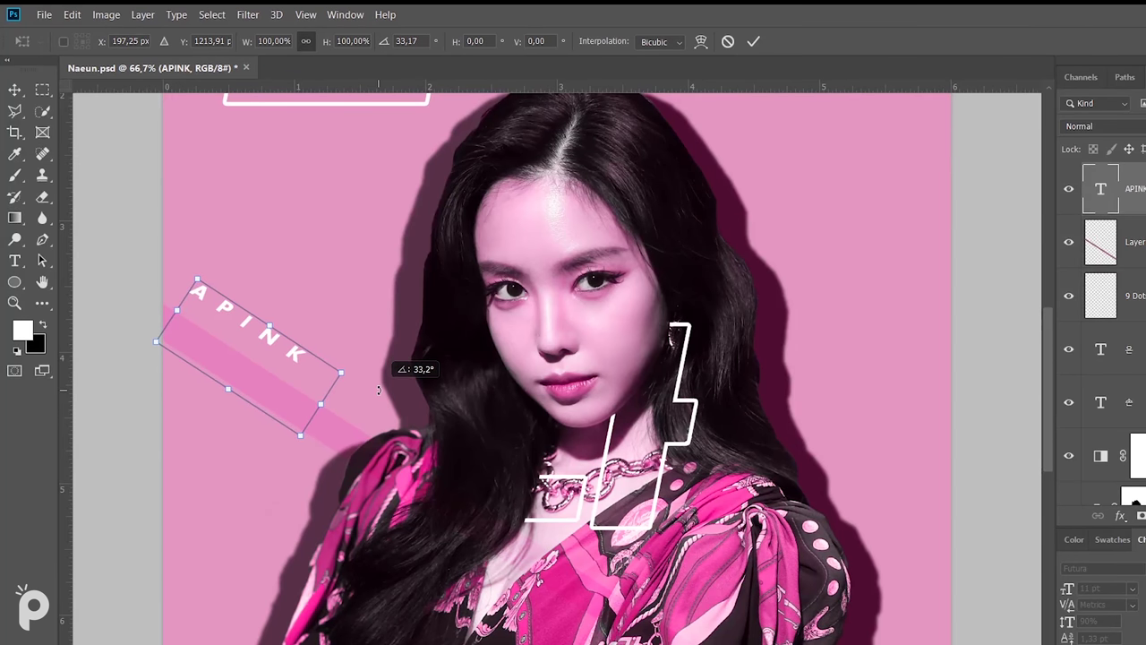
left_click_drag(379, 388, 376, 386)
left_click(14, 90)
key("shift+Down")
key("shift+Down")
key("shift+Down")
key("shift+Down")
key("shift+Down")
key("shift+Down")
key("shift+Down")
key("shift+Down")
key("shift+Down")
key("shift+Down")
key("shift+Right")
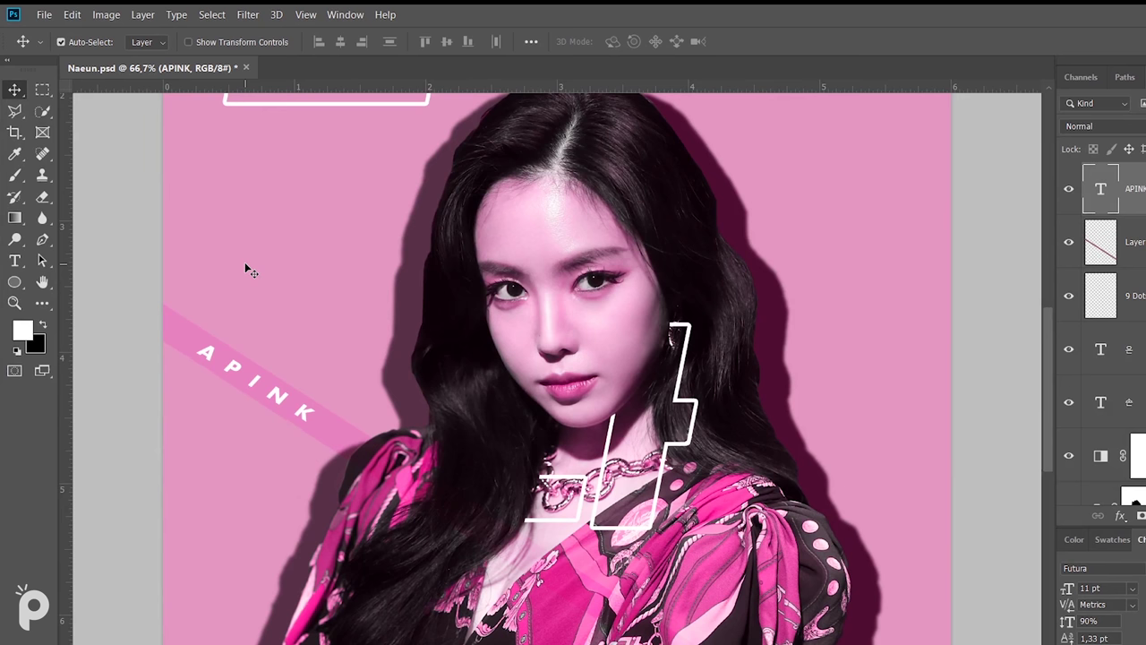
key("ctrl+minus")
key("ctrl+minus")
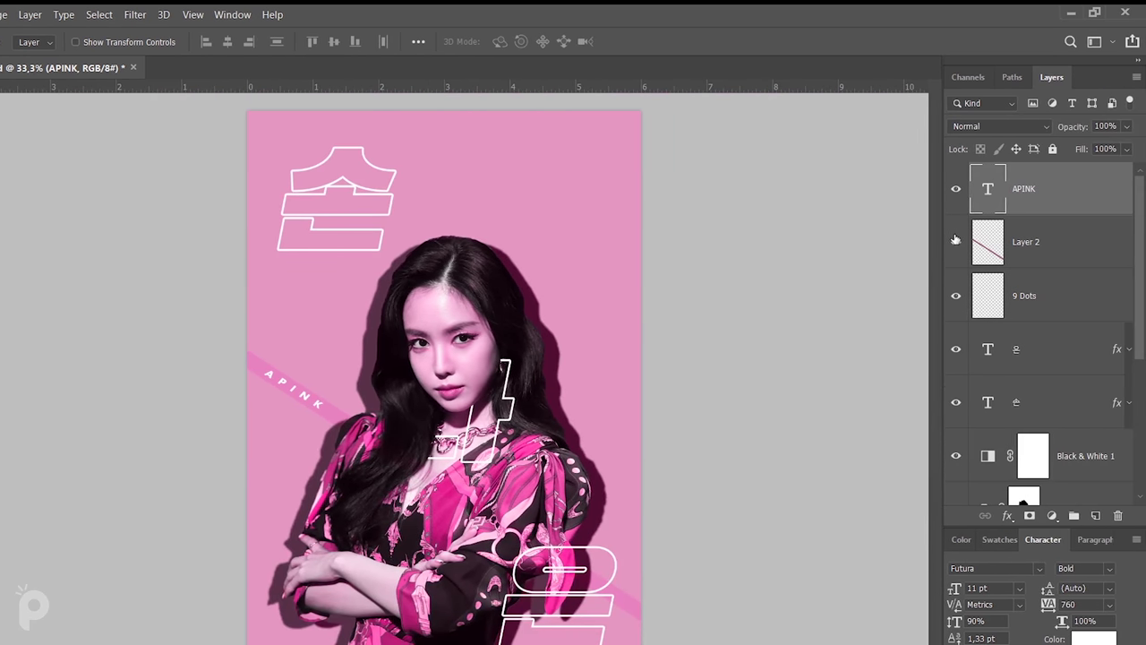
- Apply a dark maroon Color Overlay to the APINK layer through Blending Options
right_click(1029, 201)
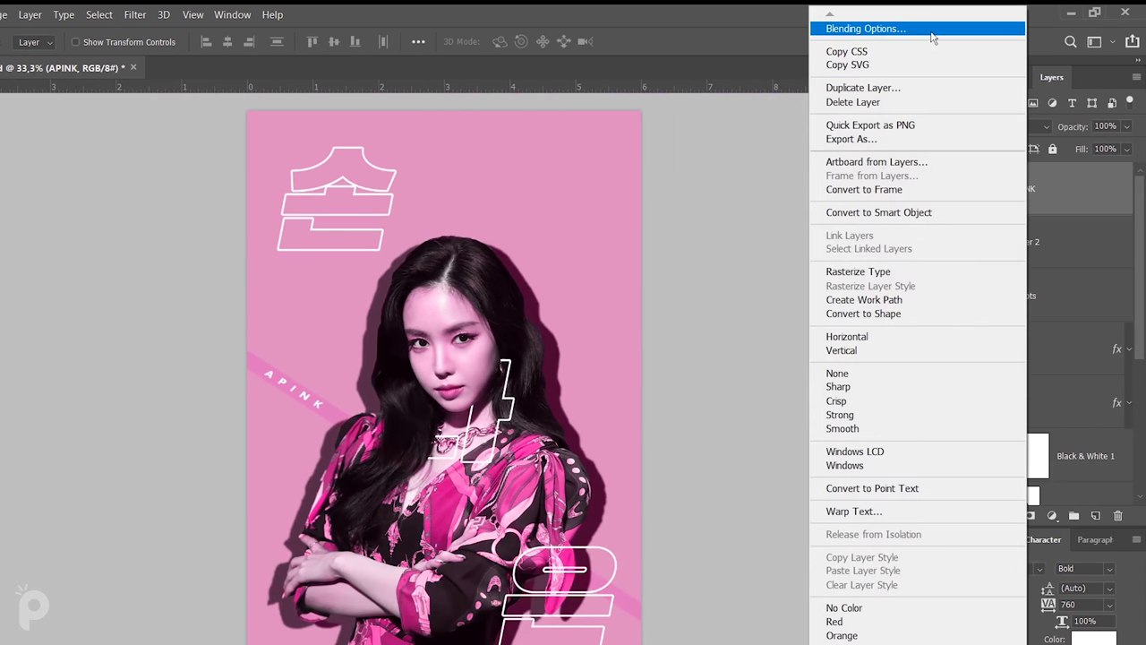
left_click(930, 32)
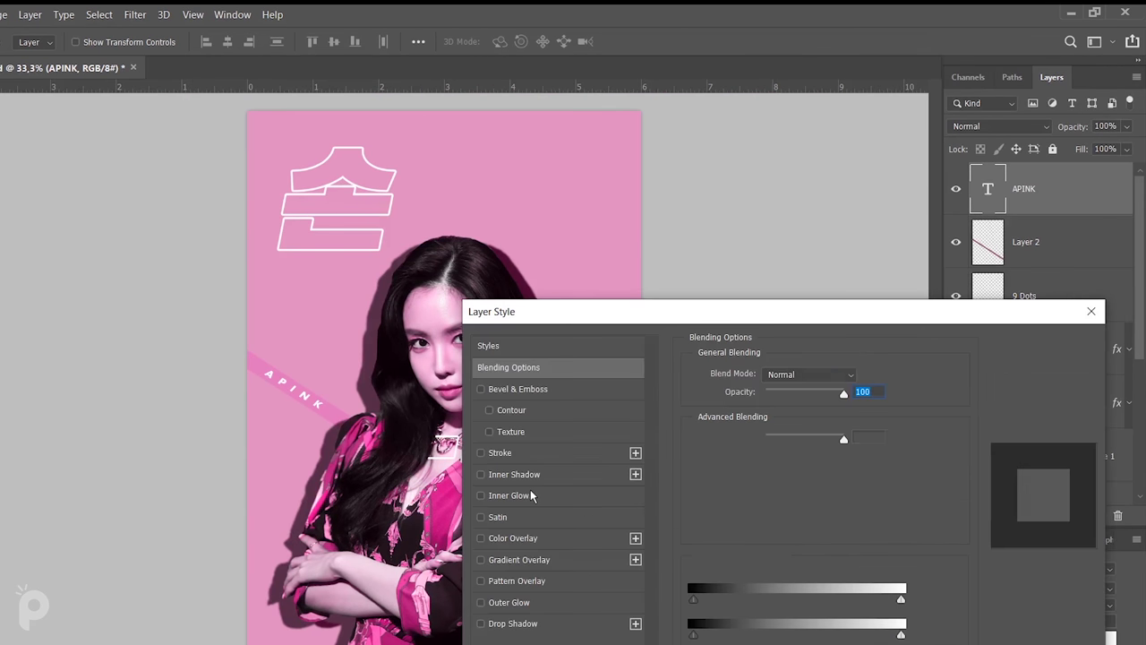
left_click(525, 539)
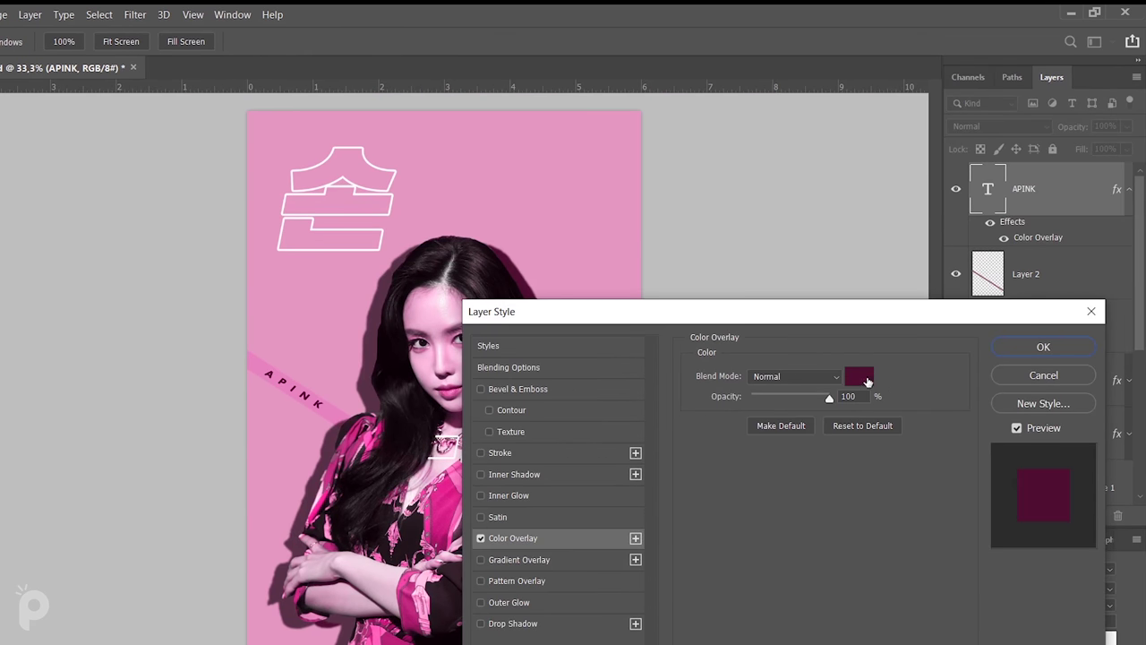
left_click(1027, 345)
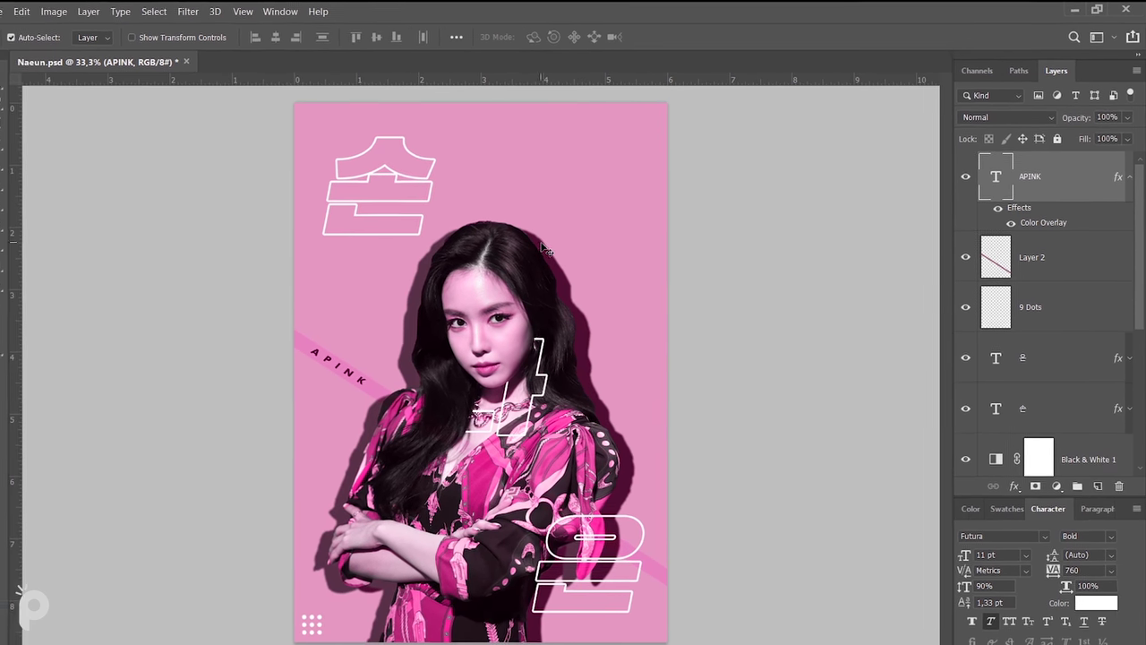
key("t")
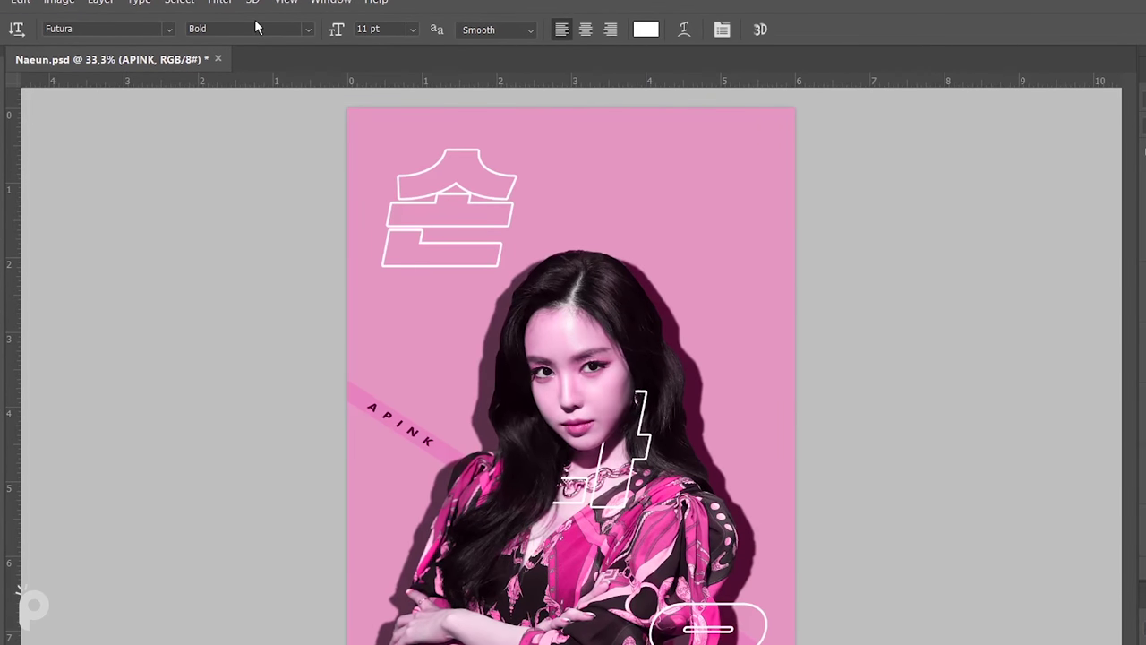
- Try 13 pt for the APINK text, then revert it to 11 pt
left_click(397, 32)
type("13")
key("Tab")
key("ctrl+z")
- Add a SON NAEUN text box at top right, non-italic, 12 pt, and commit it
key("alt+bracketleft")
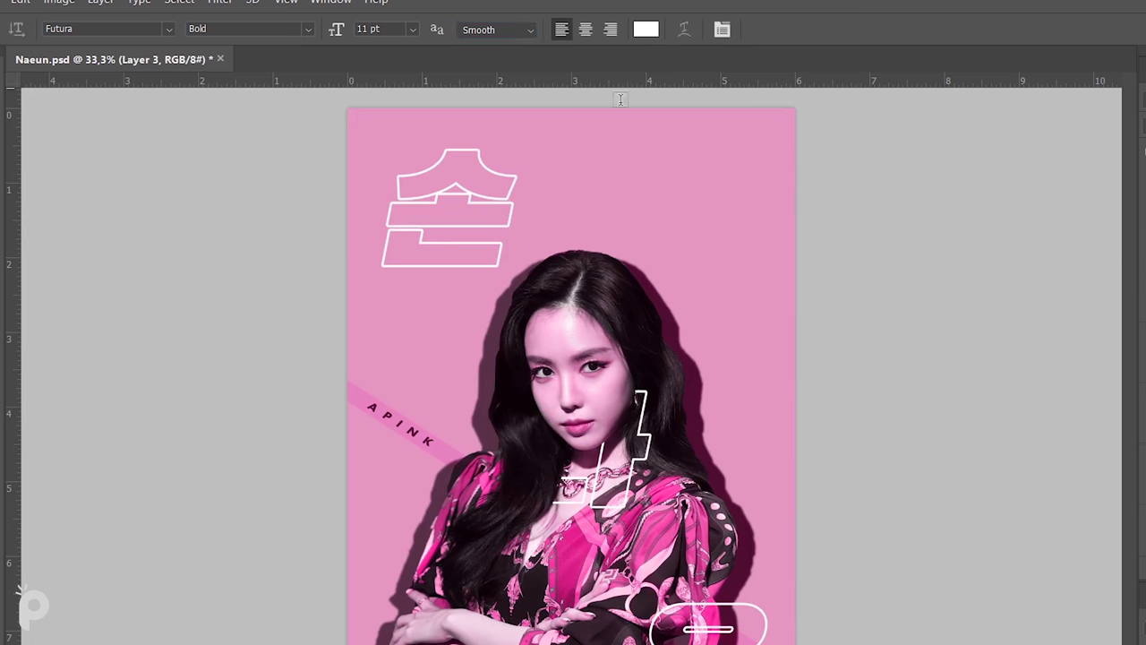
left_click_drag(574, 108, 791, 179)
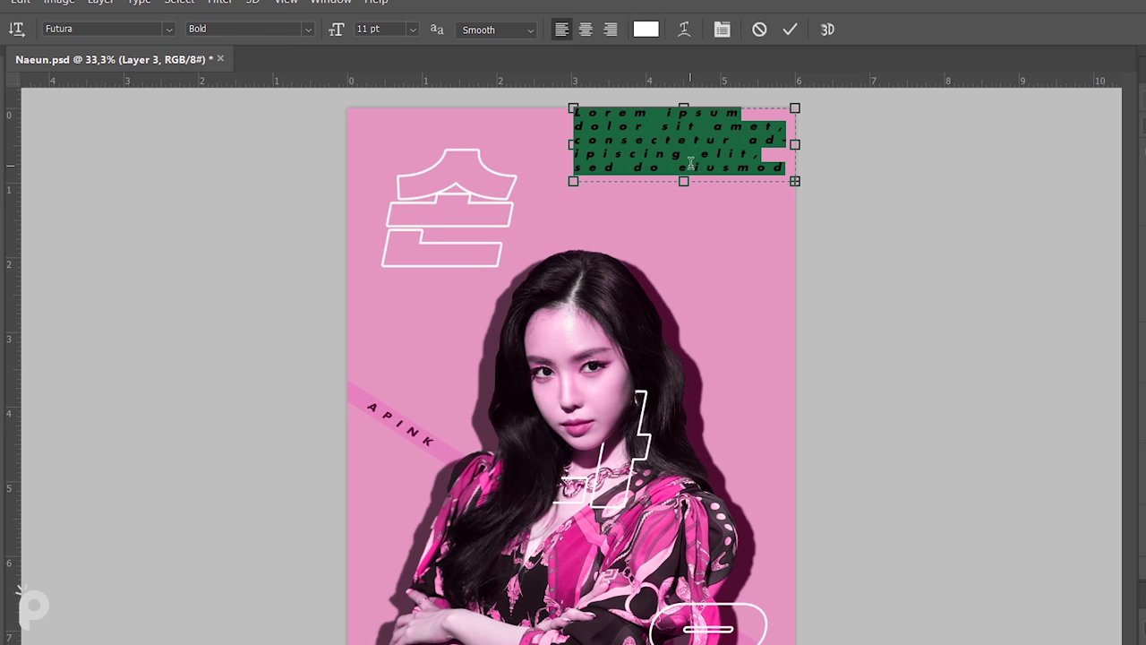
type("SON NAEUN")
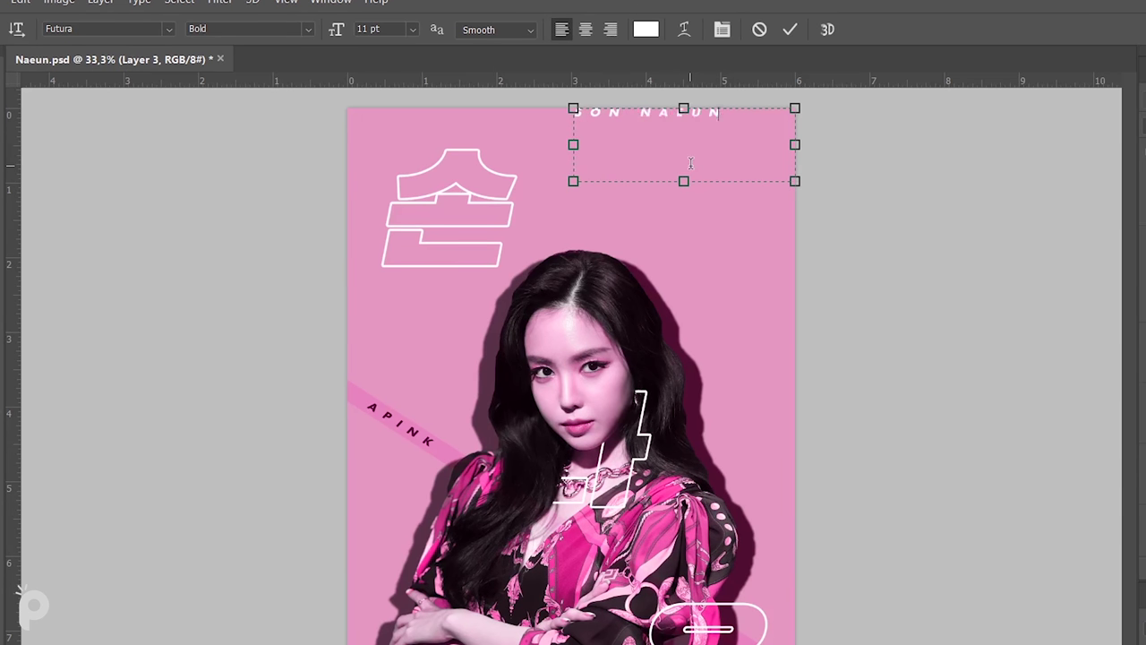
key("ctrl+a")
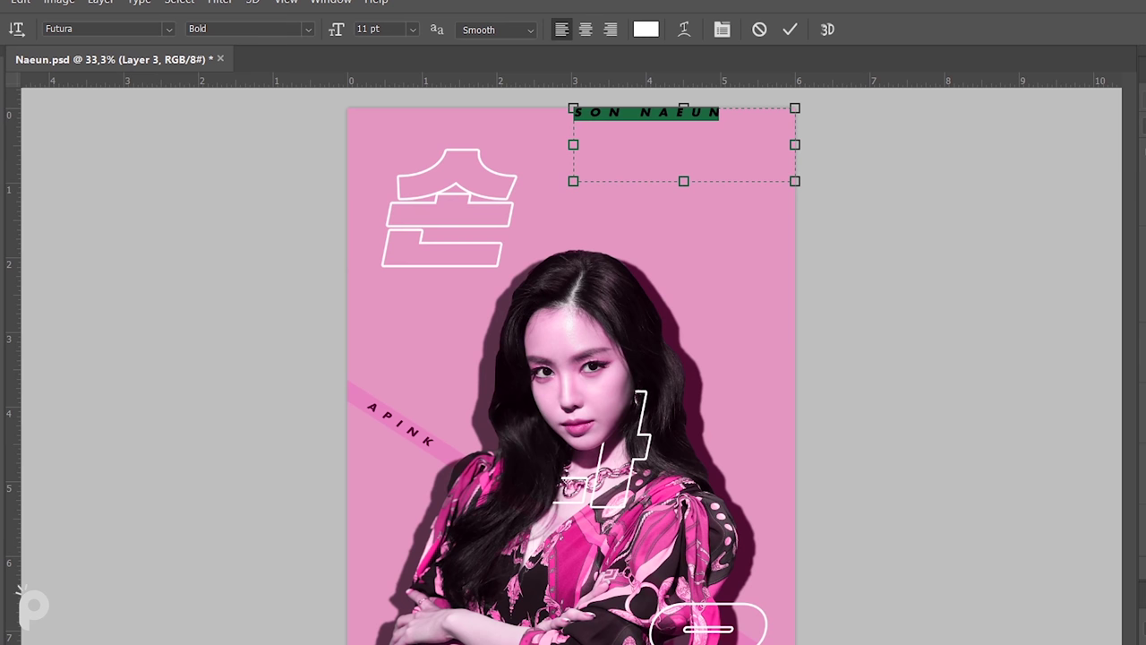
key("ctrl+shift+i")
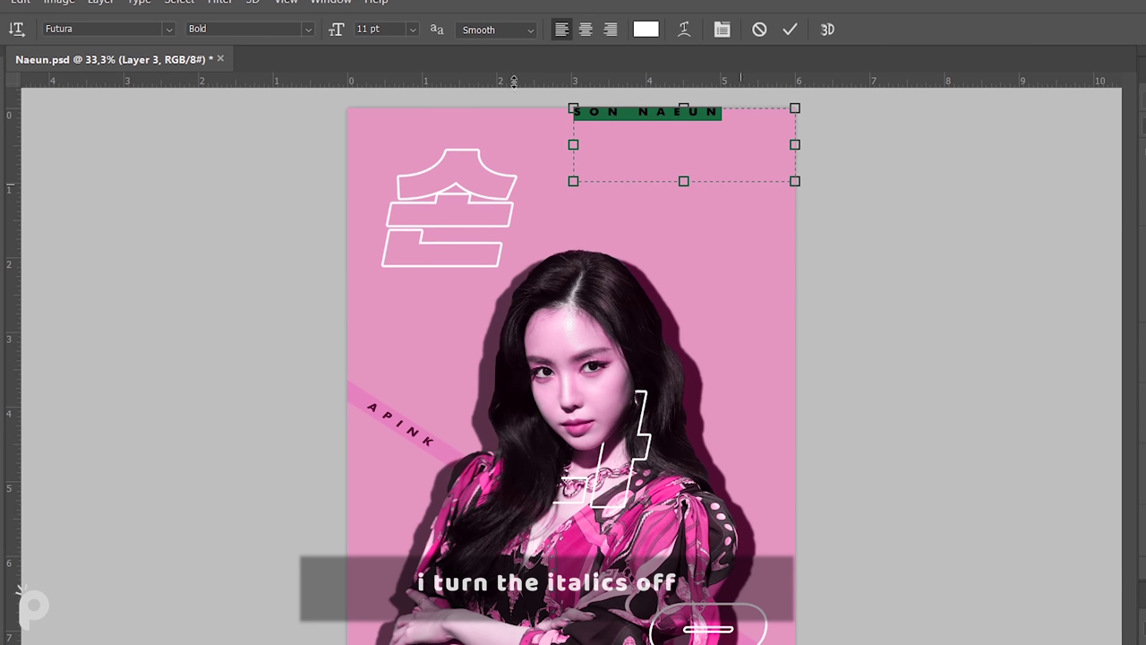
left_click(358, 30)
type("12")
key("Return")
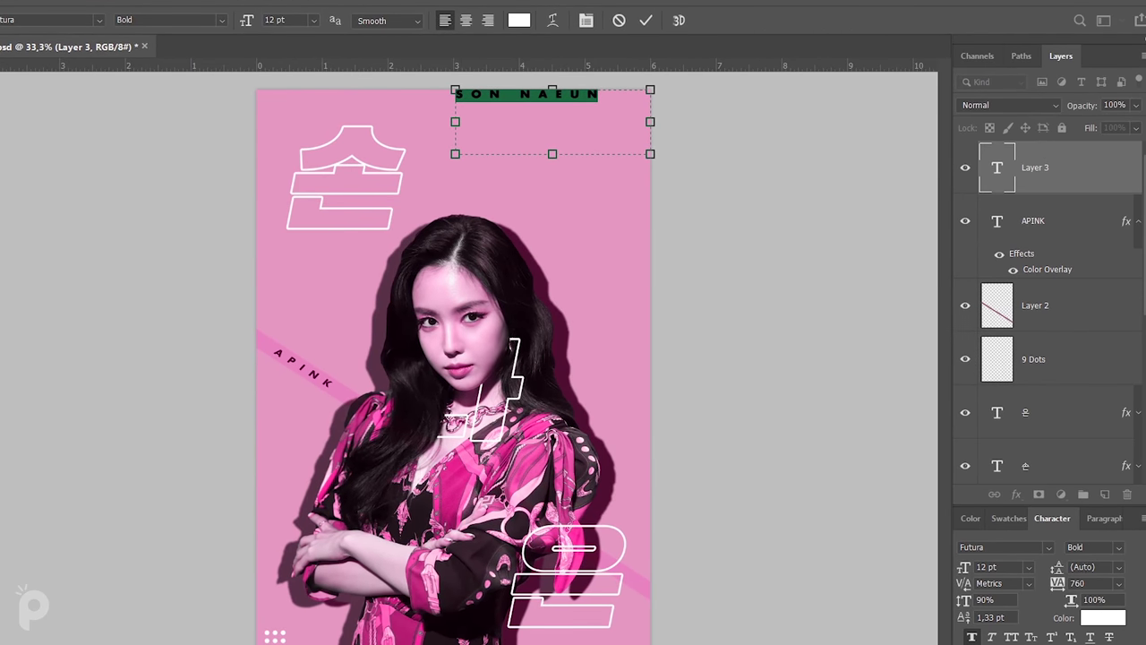
key("ctrl+Return")
- Nudge the SON NAEUN title down and right into position
key("Down")
key("Down")
key("Down")
key("Down")
key("Down")
key("Down")
key("Down")
key("Down")
key("Down")
key("Right")
key("Right")
key("Right")
key("Right")
key("Right")
key("Right")
key("Right")
key("Right")
key("Right")
key("Down")
key("Down")
key("Down")
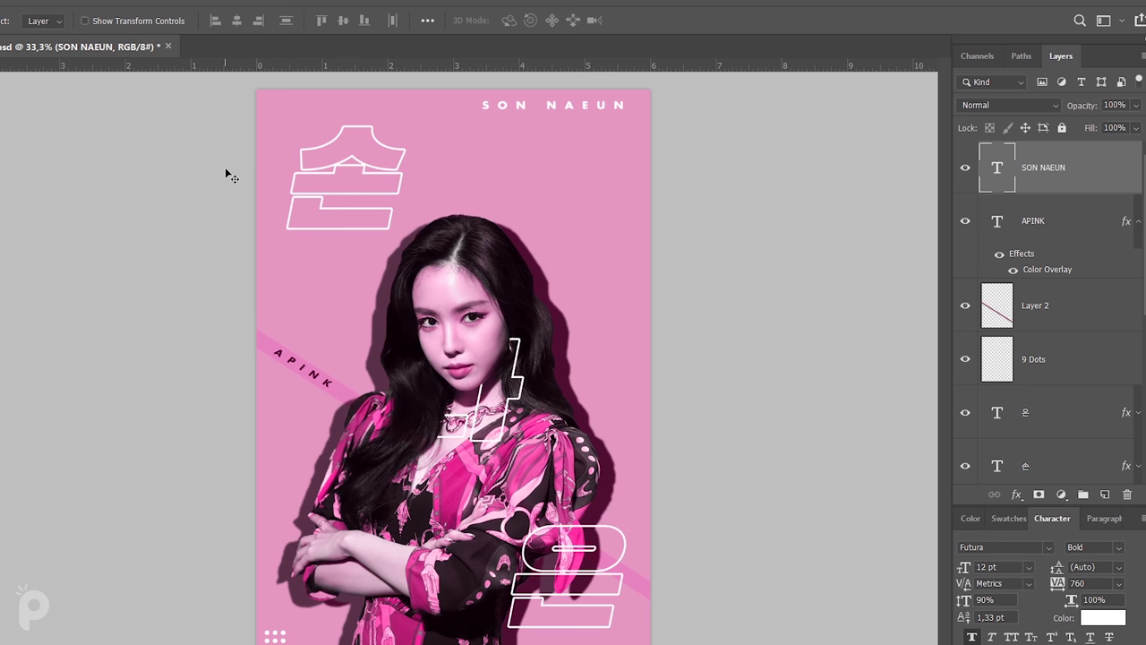
- Duplicate the SON NAEUN title three times, nudging each copy down to stack four lines
key("ctrl+j")
key("Down")
key("Down")
key("Down")
key("Down")
key("Down")
key("Down")
key("Down")
key("Down")
key("Down")
key("Down")
key("Down")
key("Down")
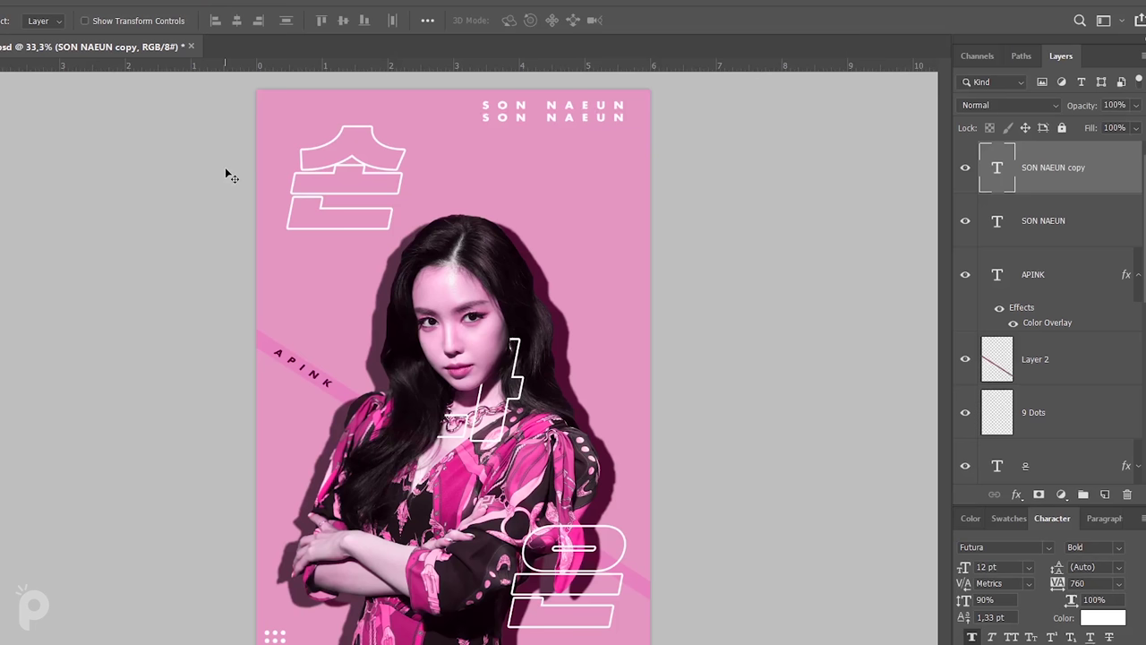
key("ctrl+j")
key("Down")
key("Down")
key("Down")
key("Down")
key("Down")
key("Down")
key("Down")
key("Down")
key("Down")
key("ctrl+j")
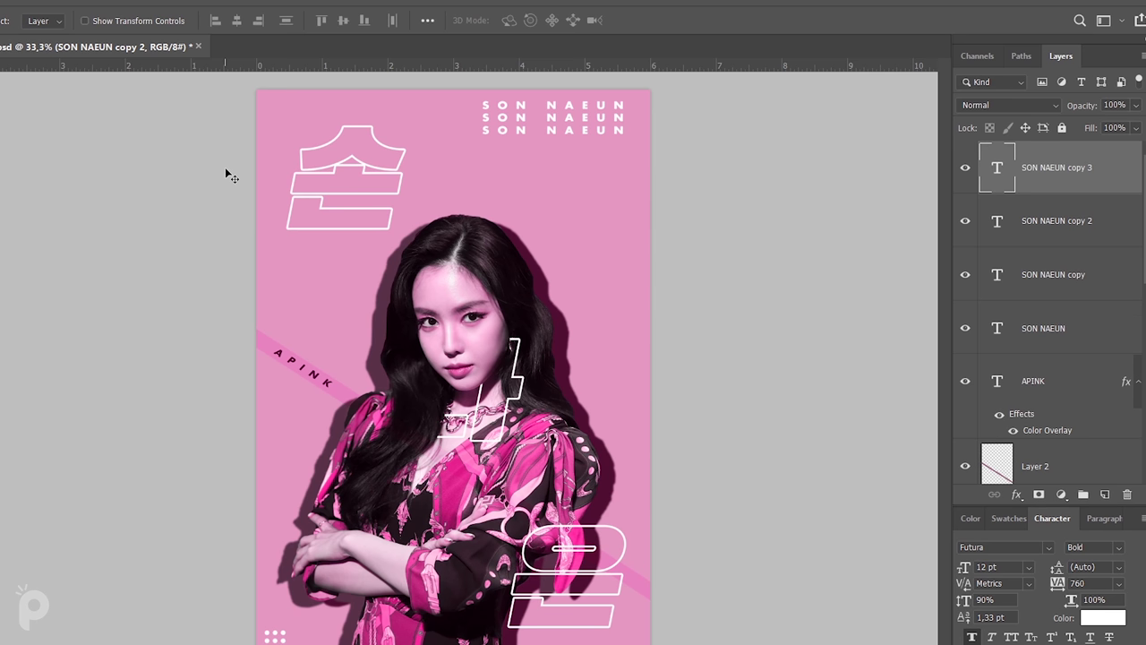
key("Down")
key("Down")
key("Down")
key("Down")
key("Down")
key("Down")
key("Down")
key("Down")
key("Down")
key("Down")
key("Down")
key("Down")
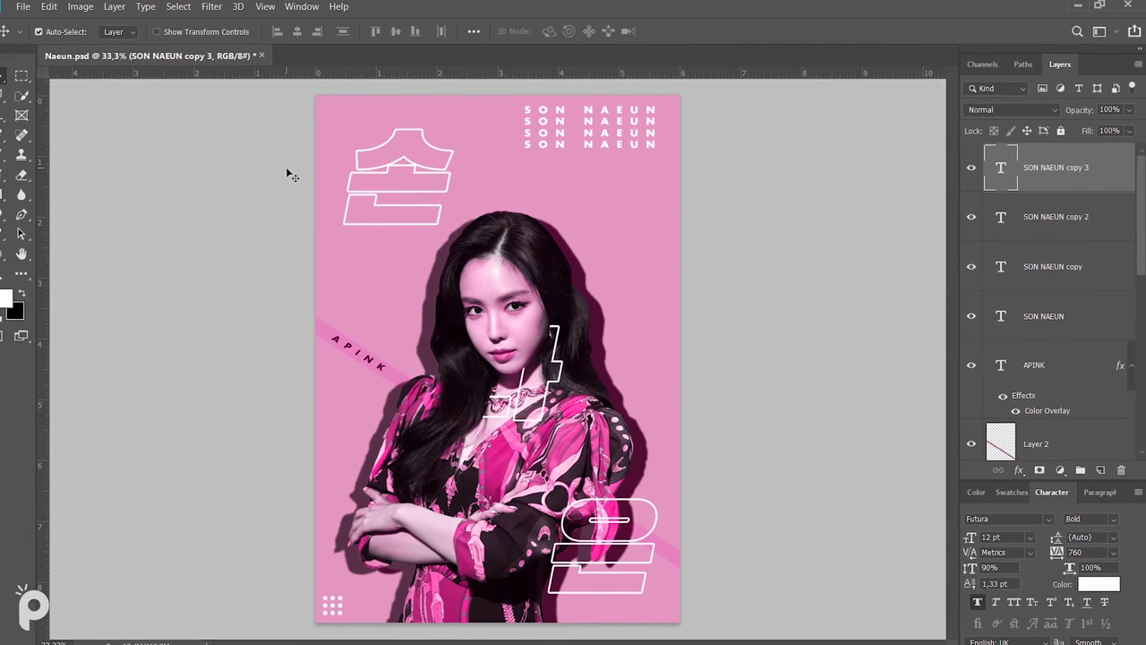
- Set the second SON NAEUN layer's stroke size to 2 px in Layer Style
left_click(15, 234)
left_click(1036, 218)
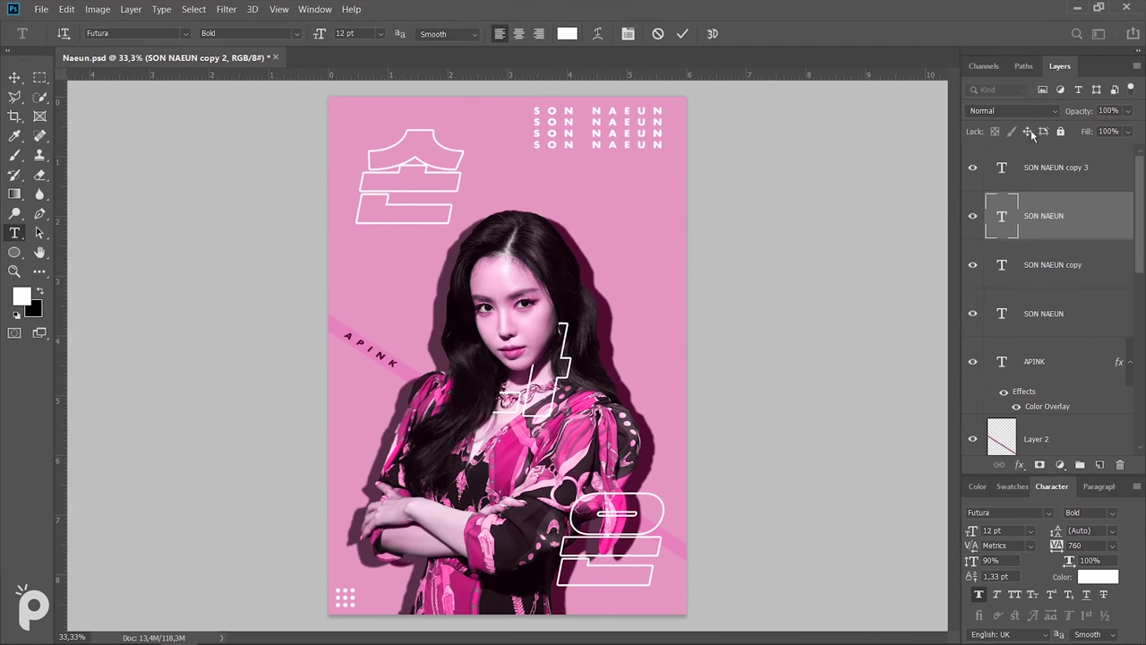
right_click(1036, 217)
left_click(952, 24)
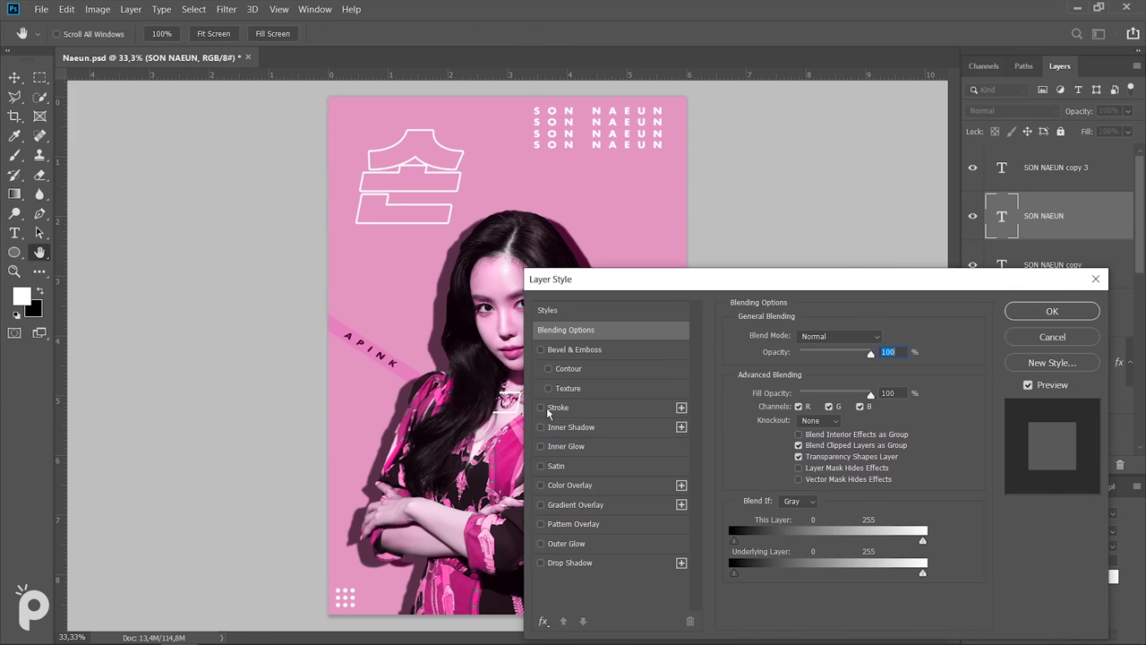
type("0")
left_click(580, 408)
double_click(871, 335)
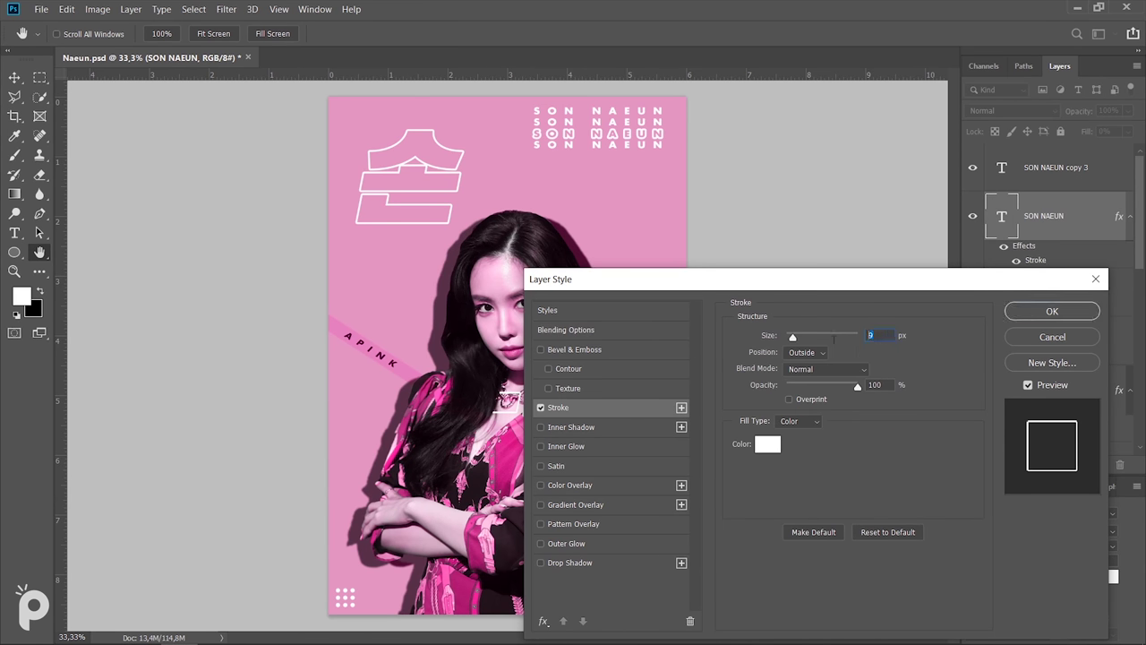
type("3")
type("2")
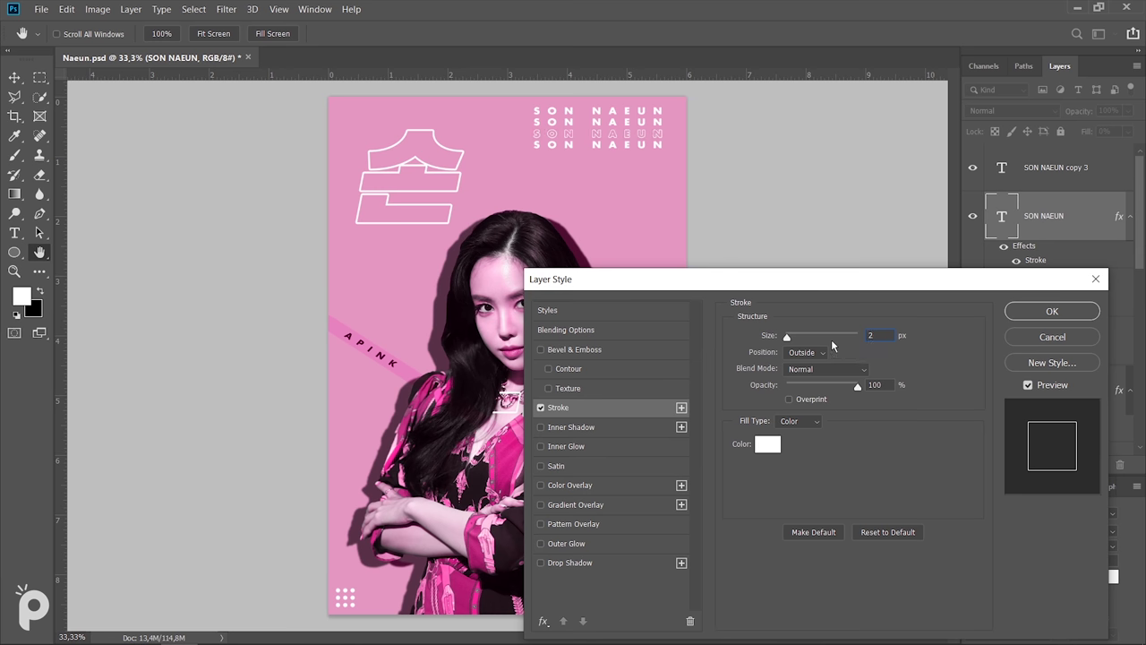
key("Return")
key("Return")
left_click(1027, 318)
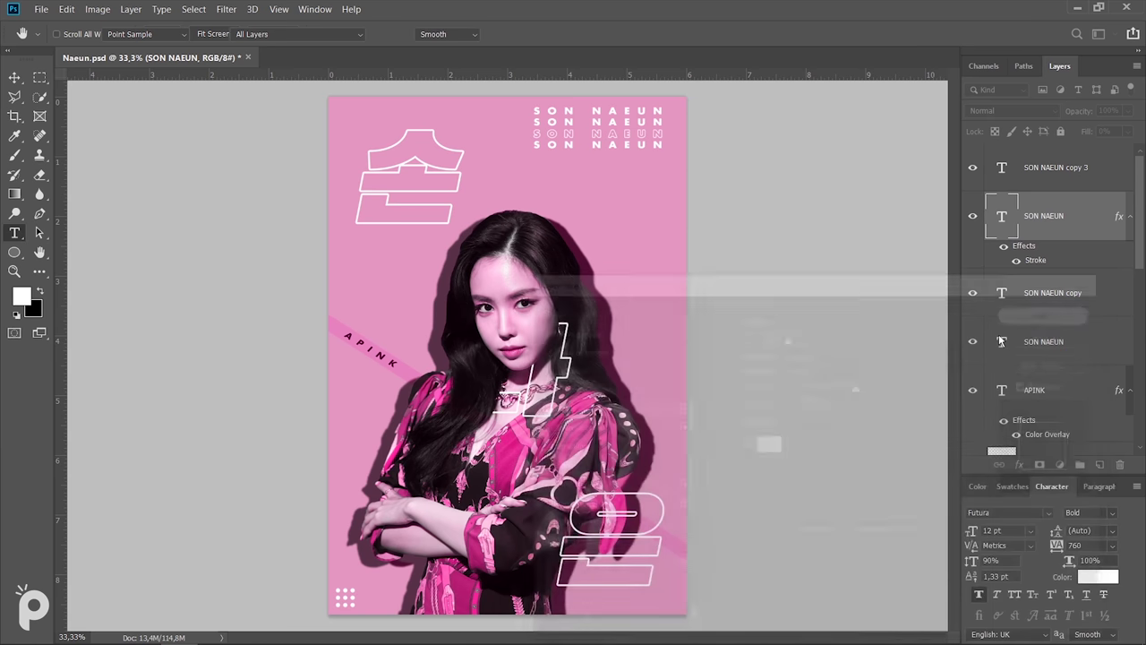
- Recolor the bottom SON NAEUN line to #4d0c30 and add a new empty layer
left_click(659, 145)
key("ctrl+a")
left_click(21, 296)
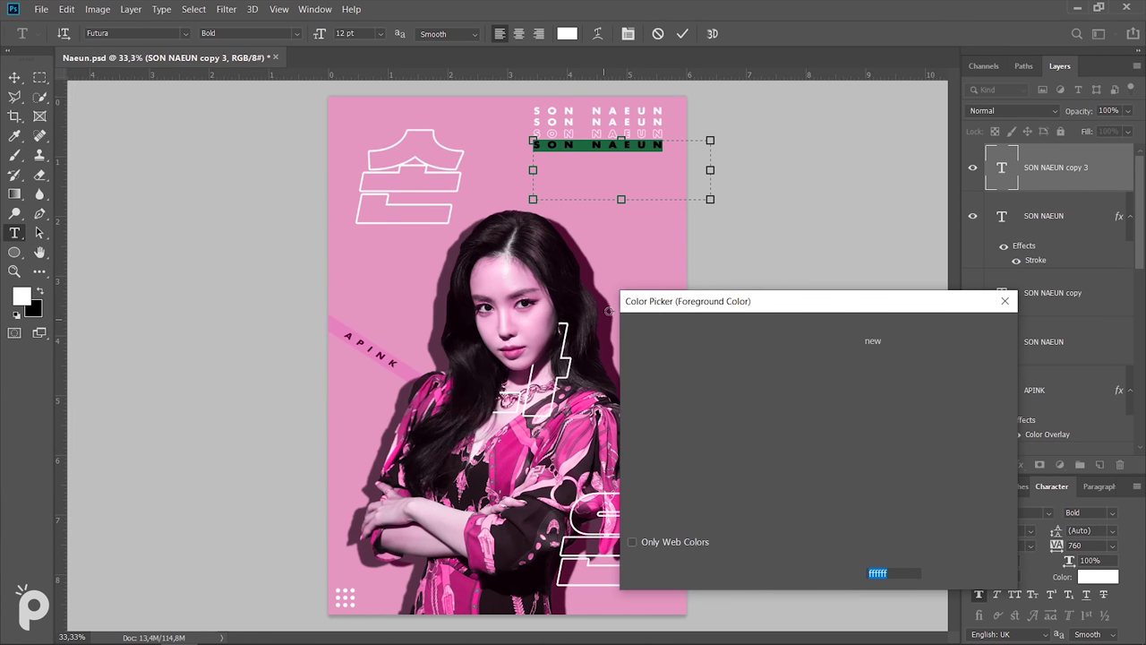
type("4d0c30")
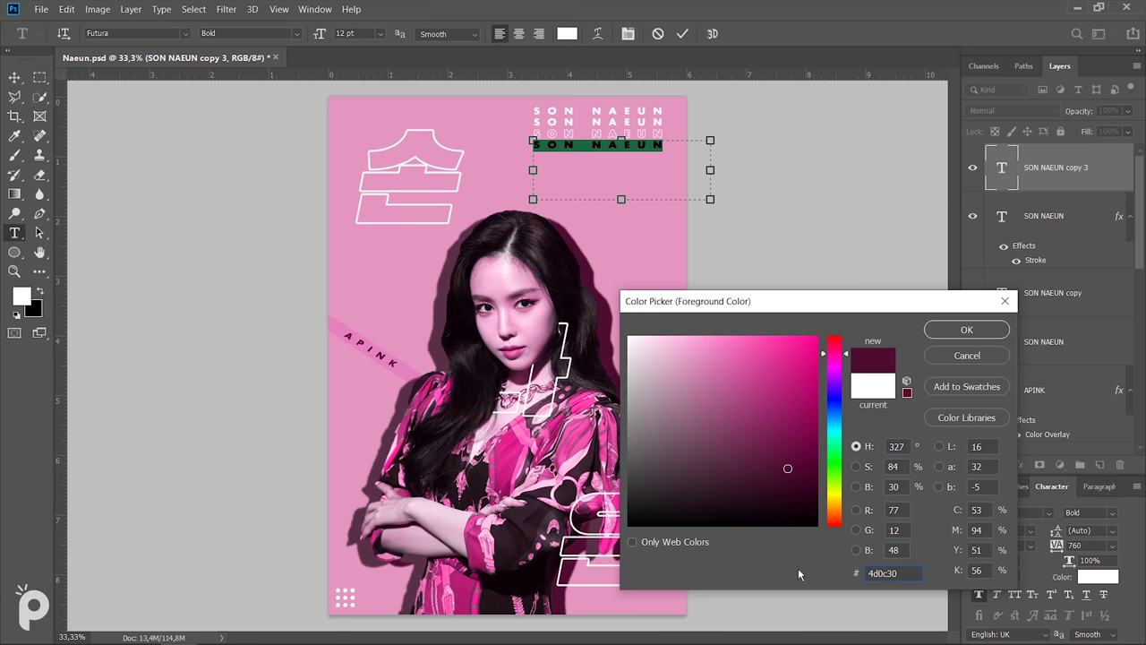
left_click(960, 329)
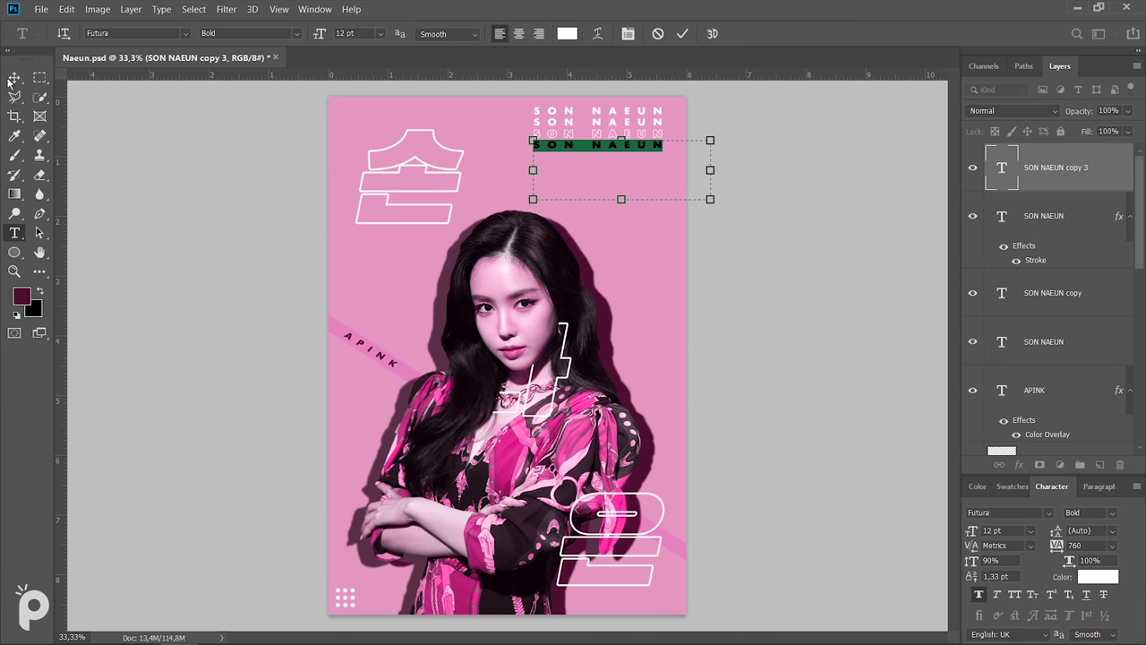
left_click(9, 80)
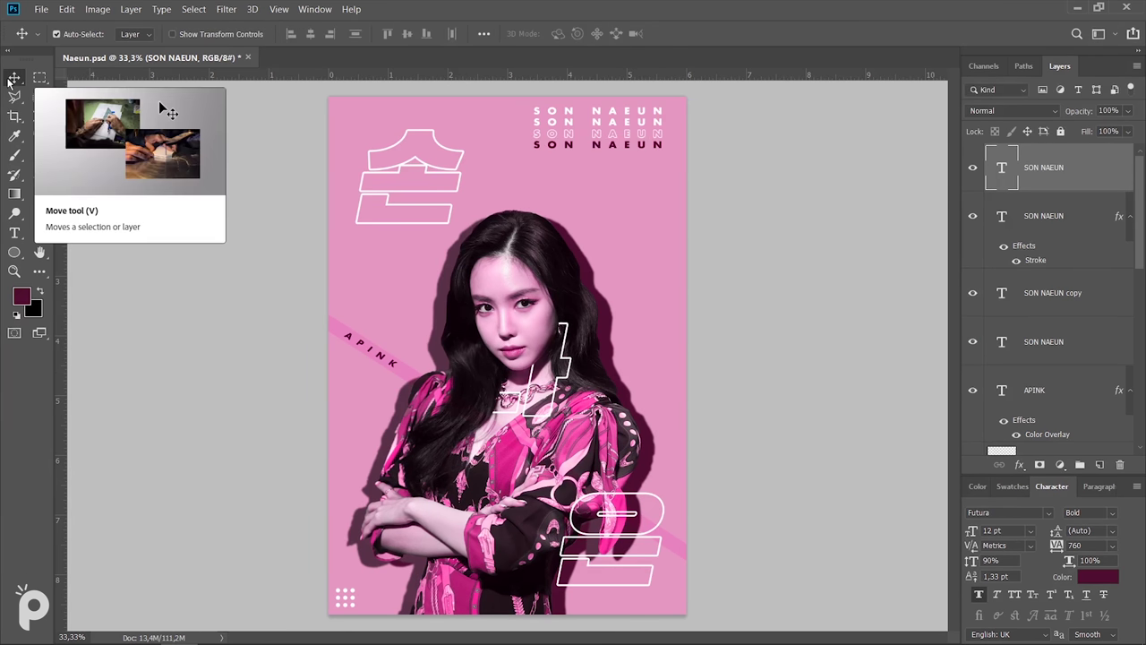
left_click(1099, 466)
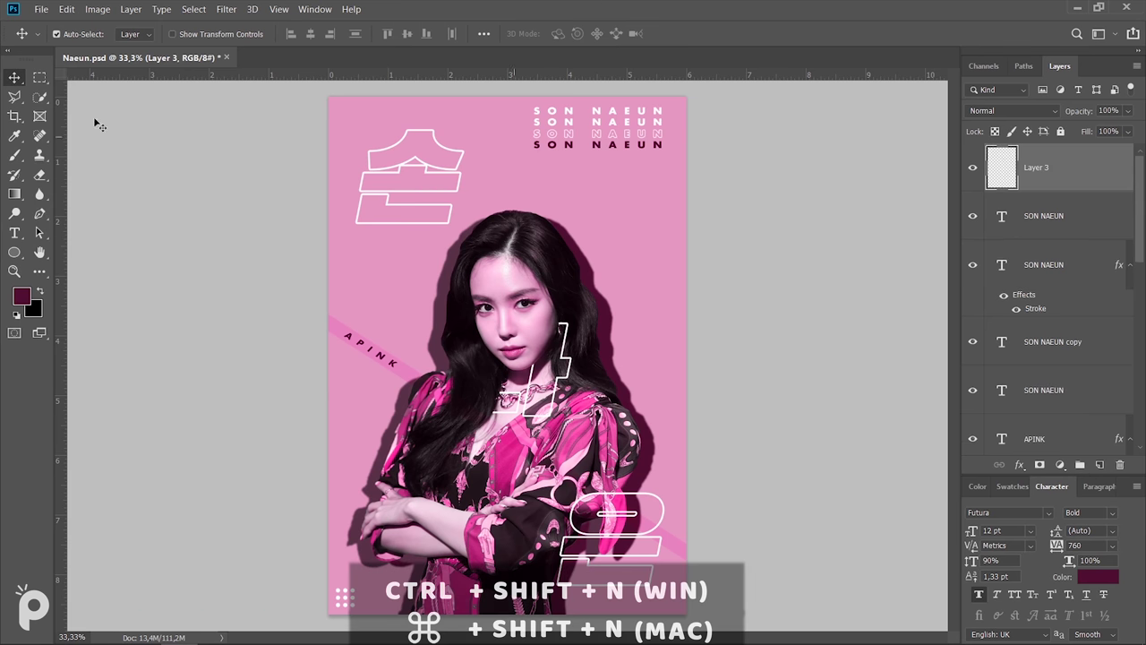
- Draw a rectangular selection around the upper SON NAEUN title lines
left_click(40, 79)
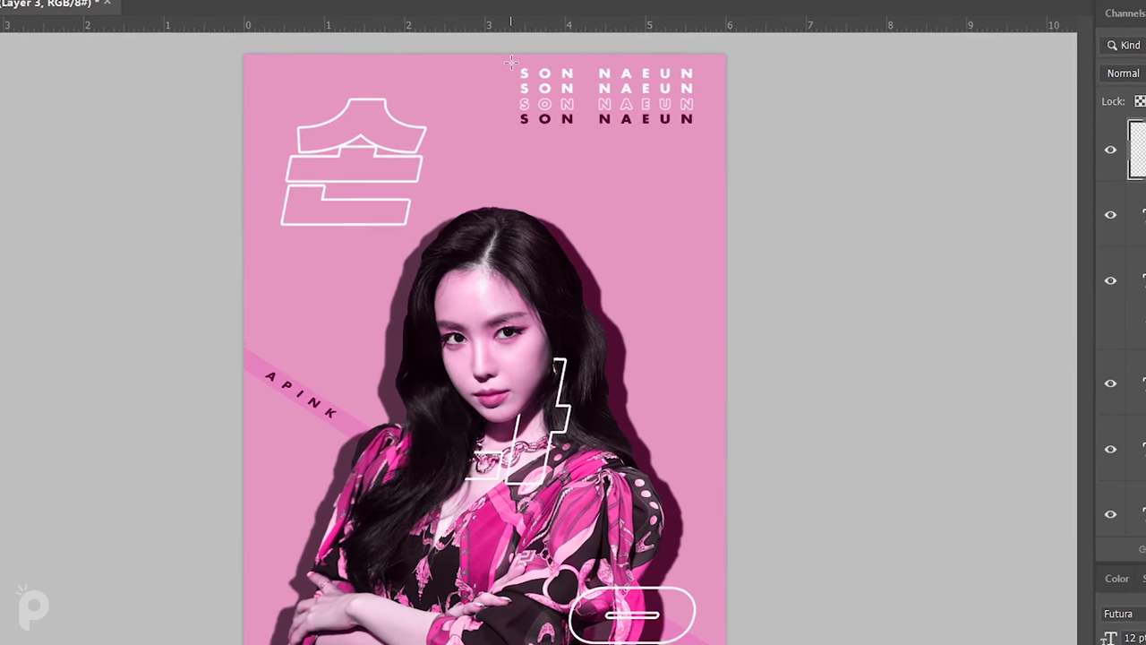
left_click_drag(528, 104, 541, 118)
mouse_move(564, 79)
left_mouse_down()
mouse_move(699, 113)
mouse_move(705, 100)
left_mouse_up()
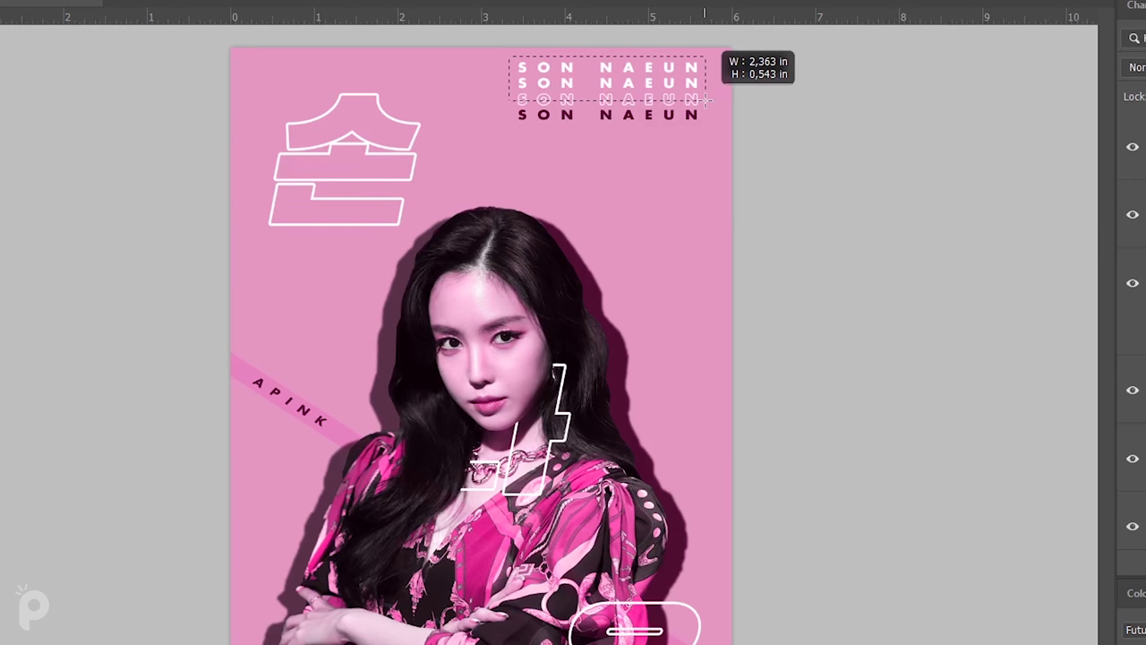
left_click_drag(706, 101, 707, 99)
- Fill the selection with dark maroon sampled from the poster
right_click(690, 91)
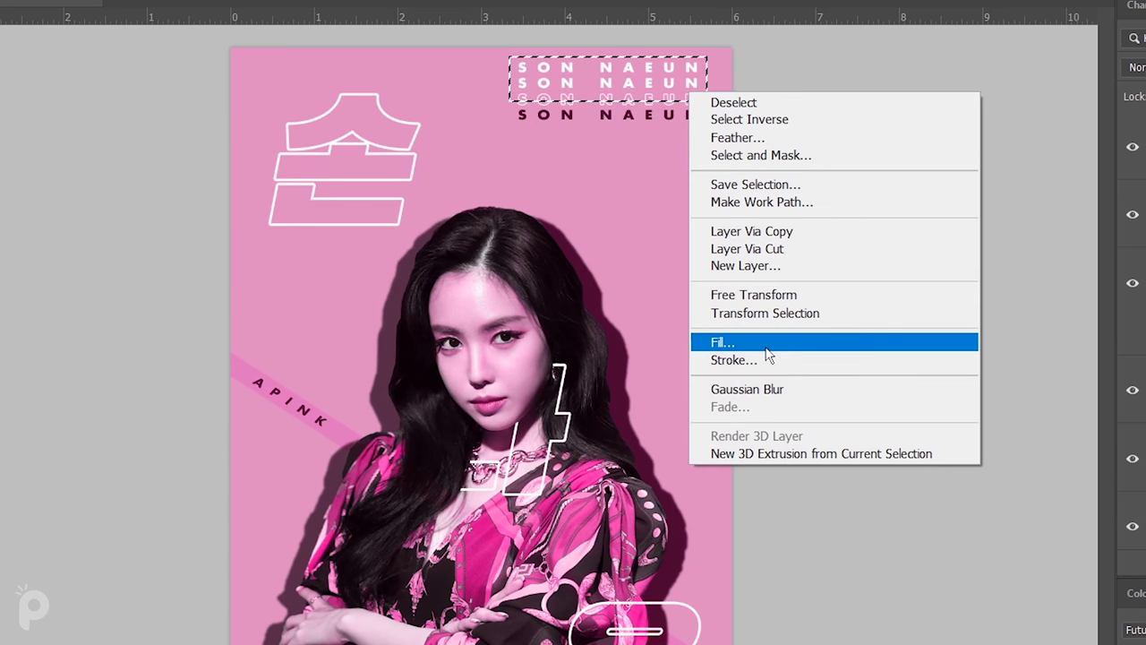
left_click(764, 344)
left_click(919, 184)
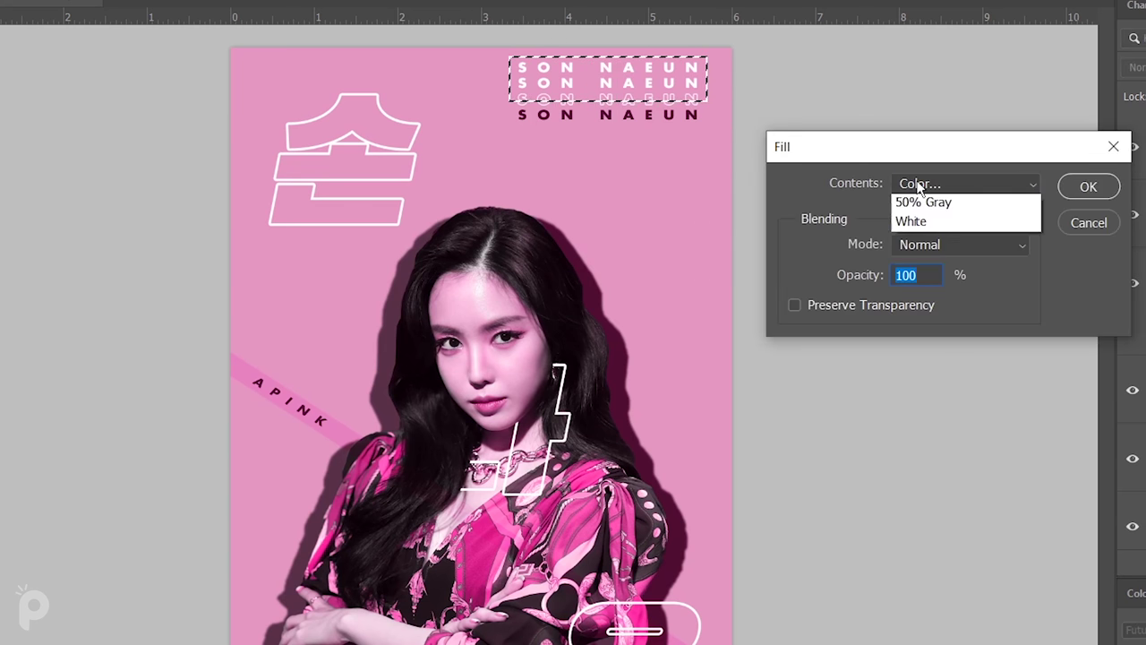
left_click(923, 238)
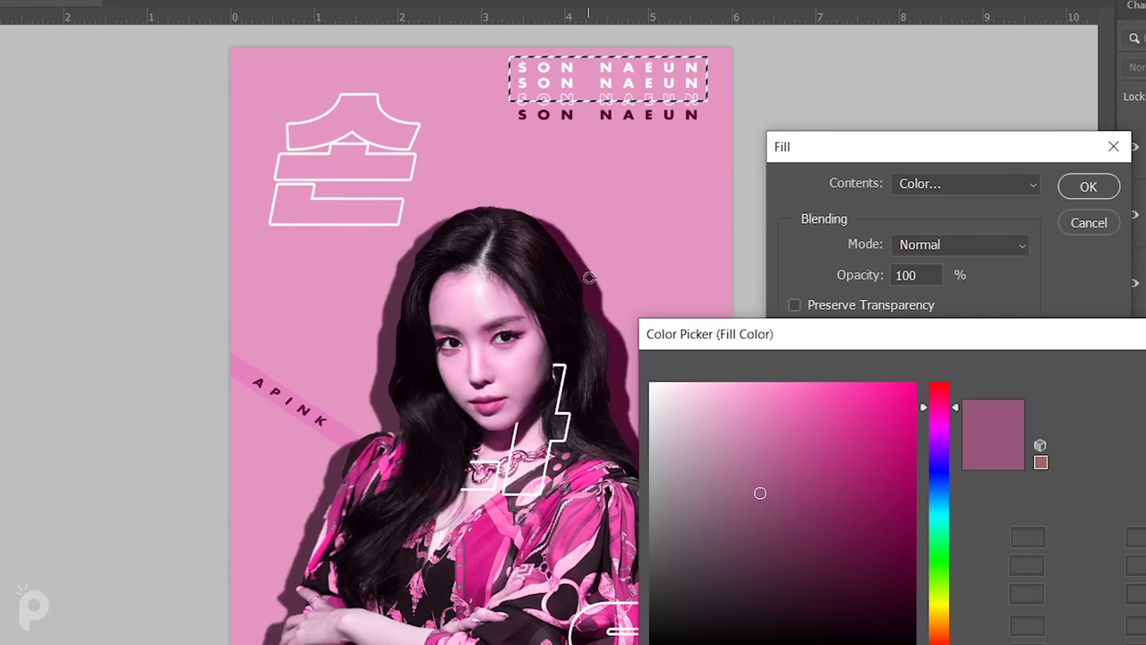
left_click(589, 278)
left_click(1115, 374)
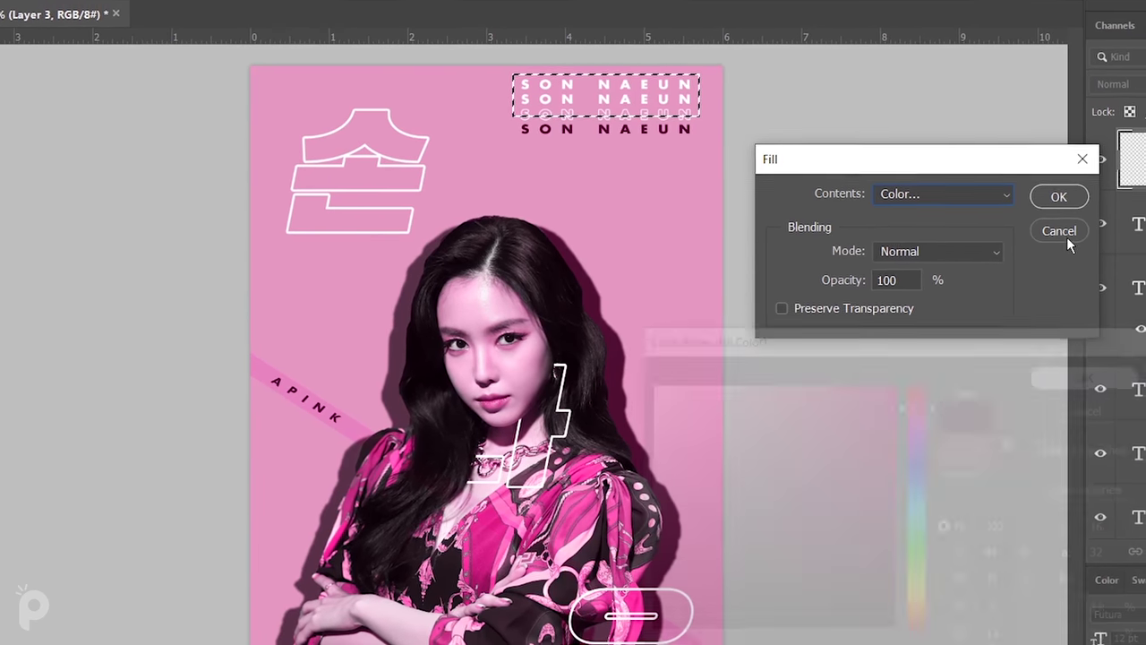
key("Escape")
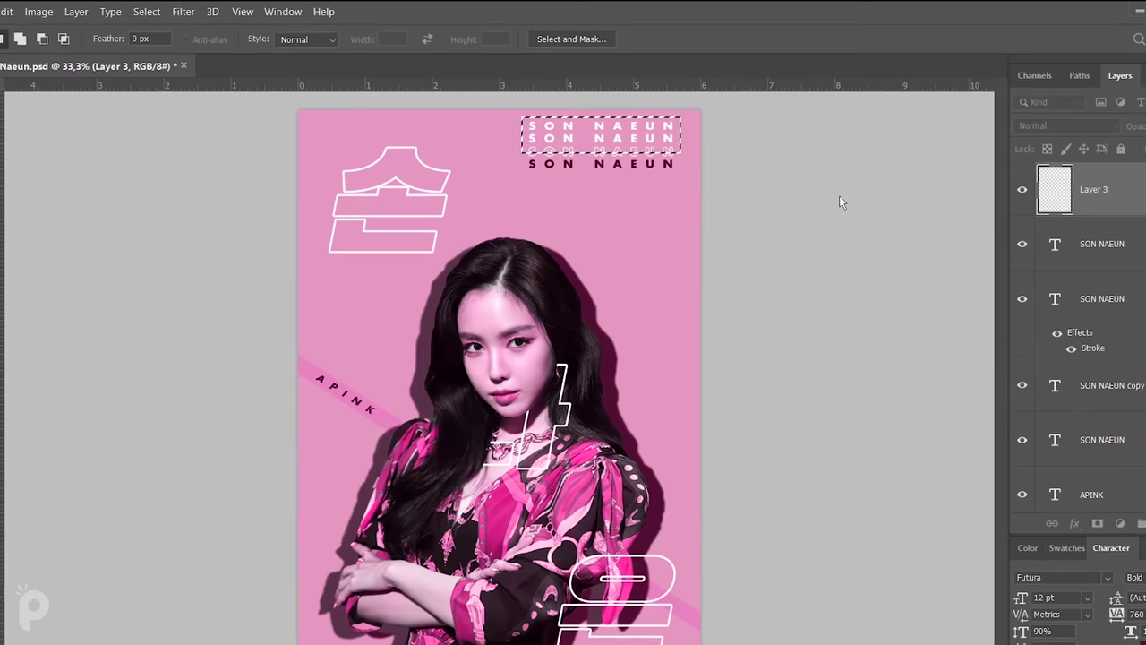
- Deselect and move the maroon Layer 3 below the SON NAEUN text layers
key("alt+BackSpace")
key("ctrl+d")
left_click(14, 119)
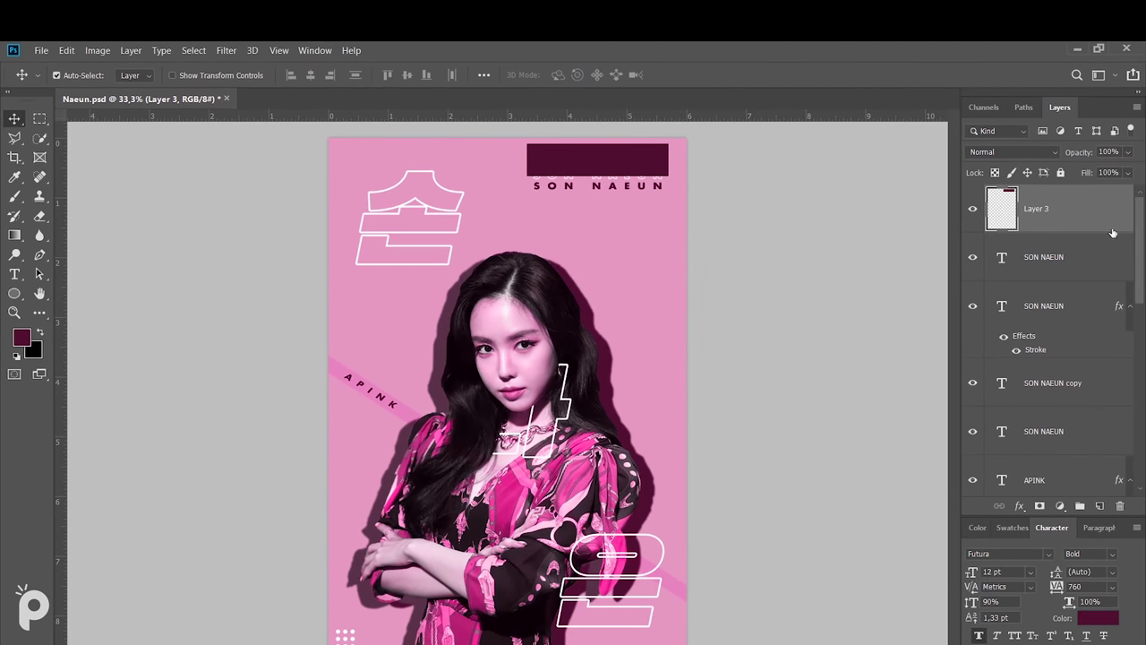
left_click_drag(1091, 219, 1071, 445)
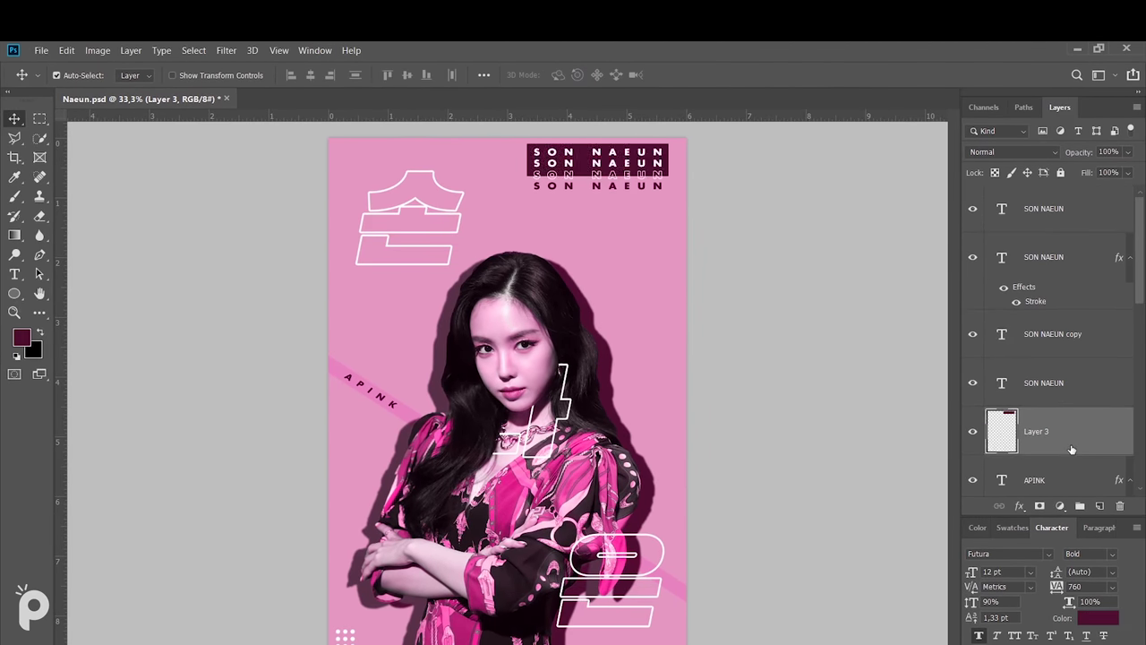
- Apply Add Noise to the maroon block at about 19% Gaussian
left_click(222, 51)
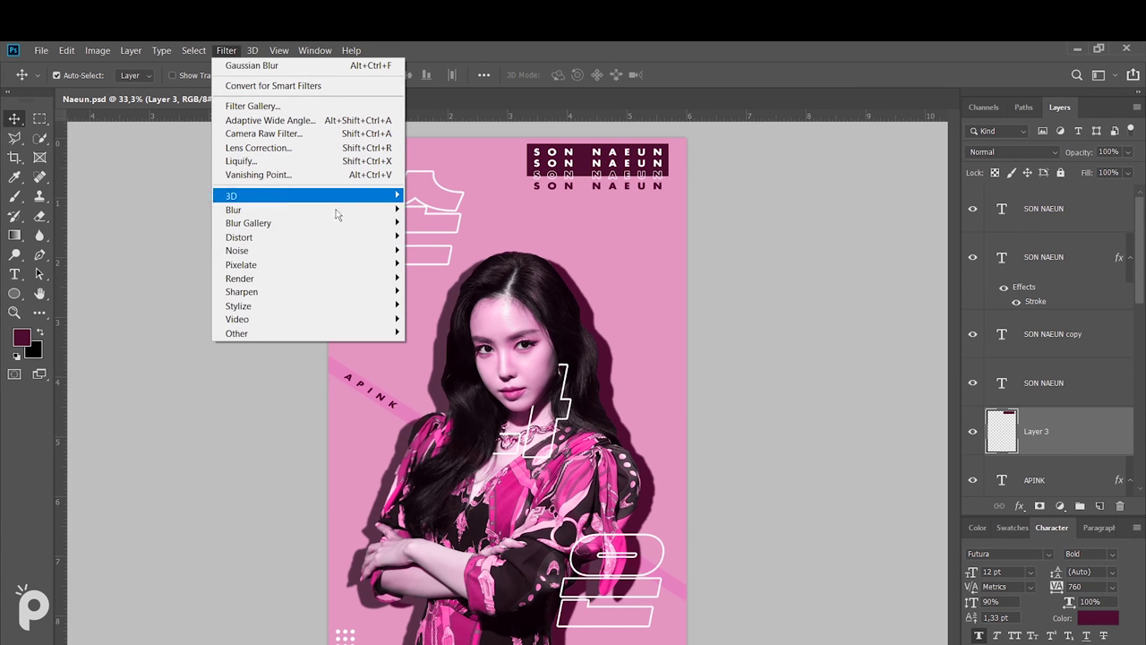
mouse_move(268, 251)
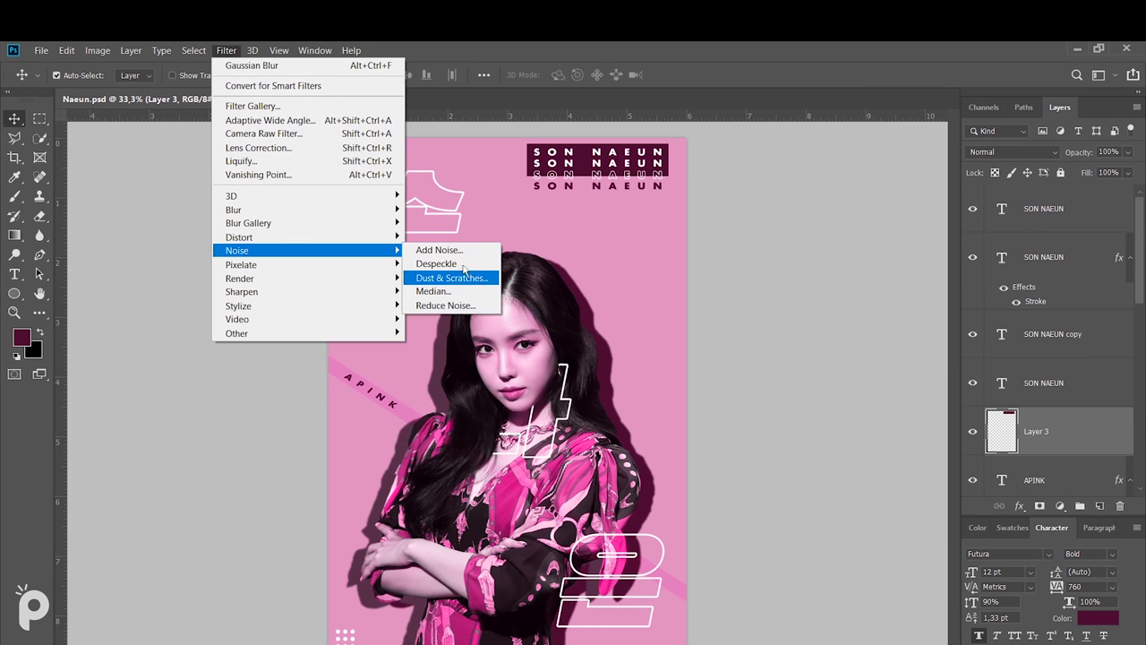
left_click(439, 249)
left_click_drag(610, 136, 865, 145)
left_click(786, 367)
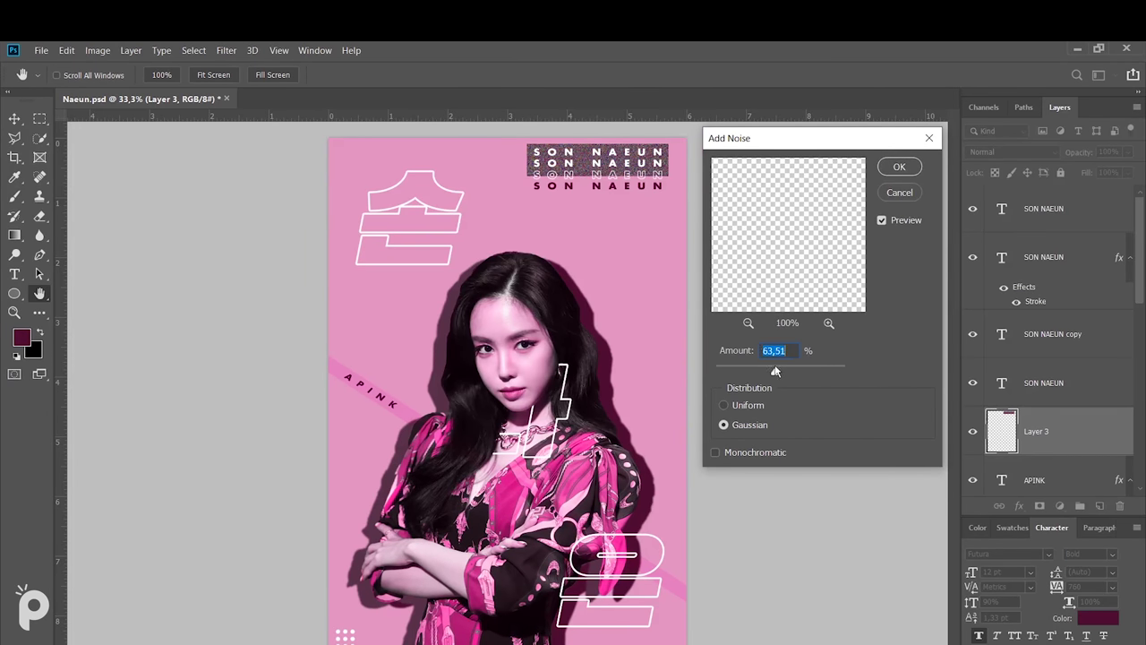
left_click_drag(785, 369, 740, 372)
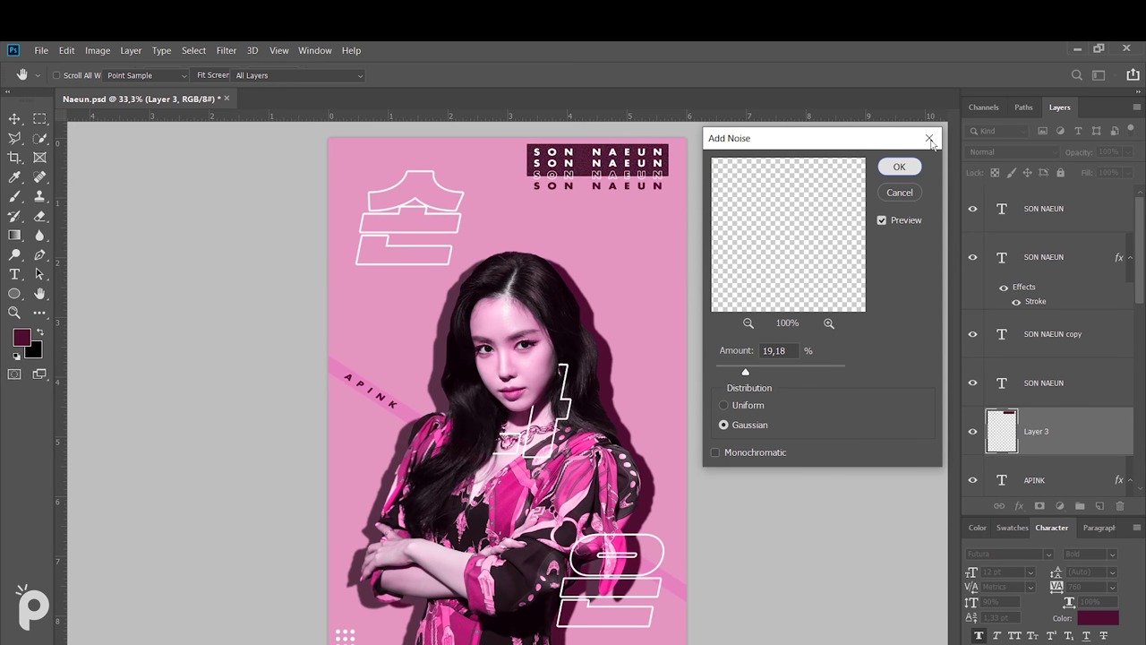
left_click(930, 139)
- Set the maroon block layer's opacity to 82% and zoom out to view the poster
left_click_drag(1114, 168, 1118, 171)
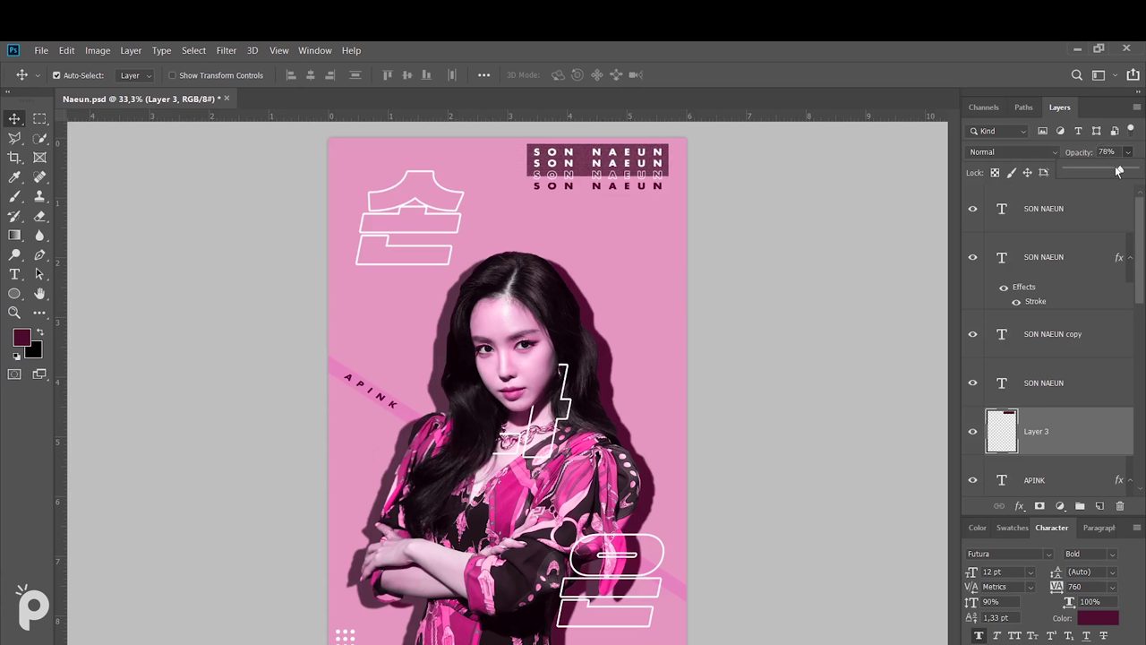
left_click_drag(1119, 171, 1125, 169)
left_click(1128, 153)
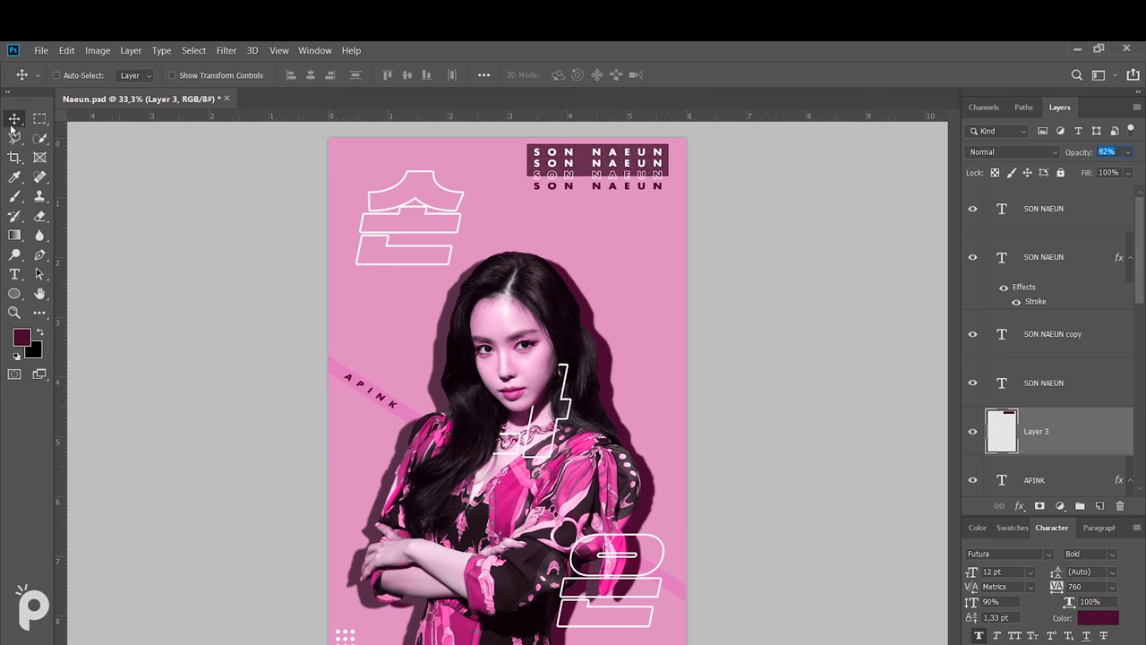
key("ctrl+minus")
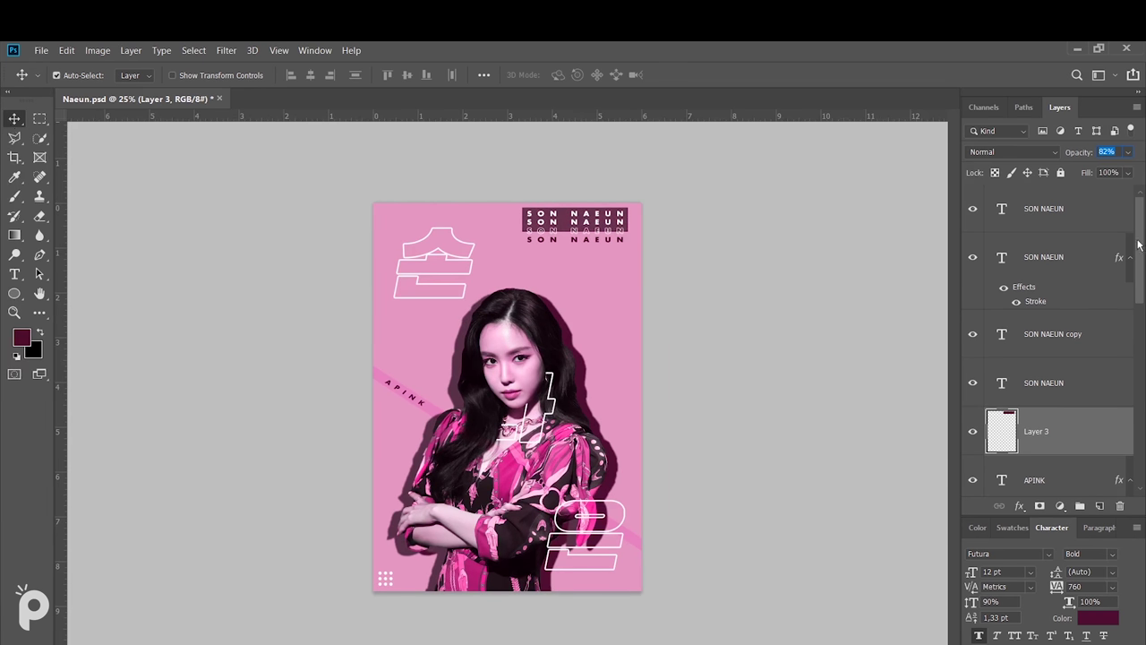
- Recolour the Color Fill 1 background layer to deeper mauve pink #bf6a94
left_click_drag(1140, 245, 1099, 454)
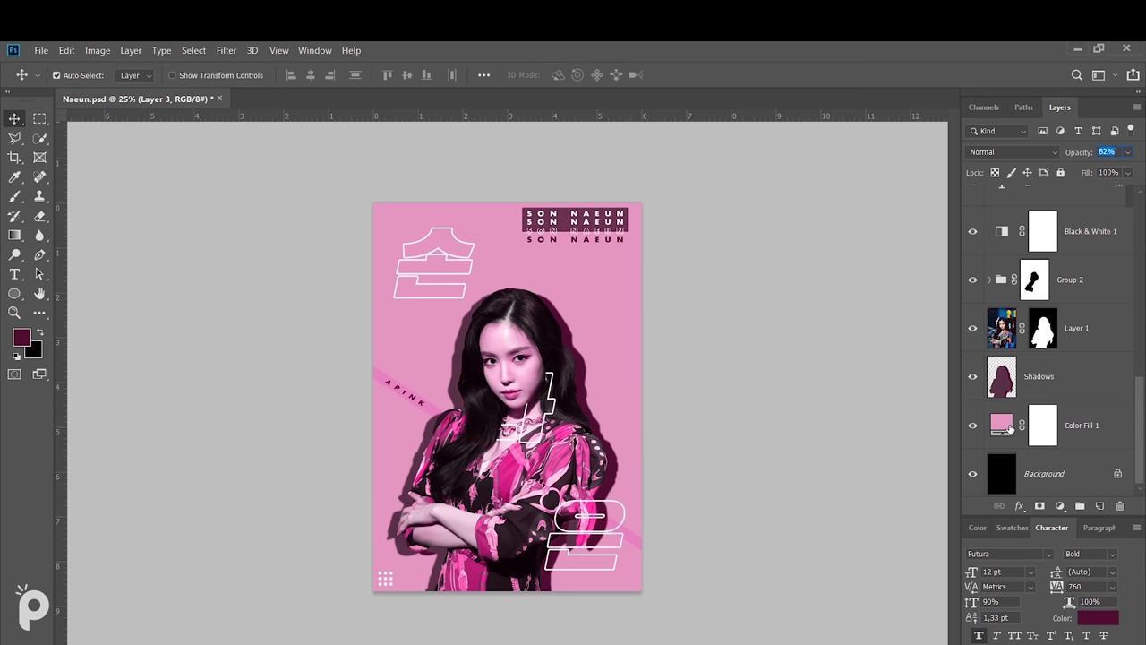
double_click(1002, 424)
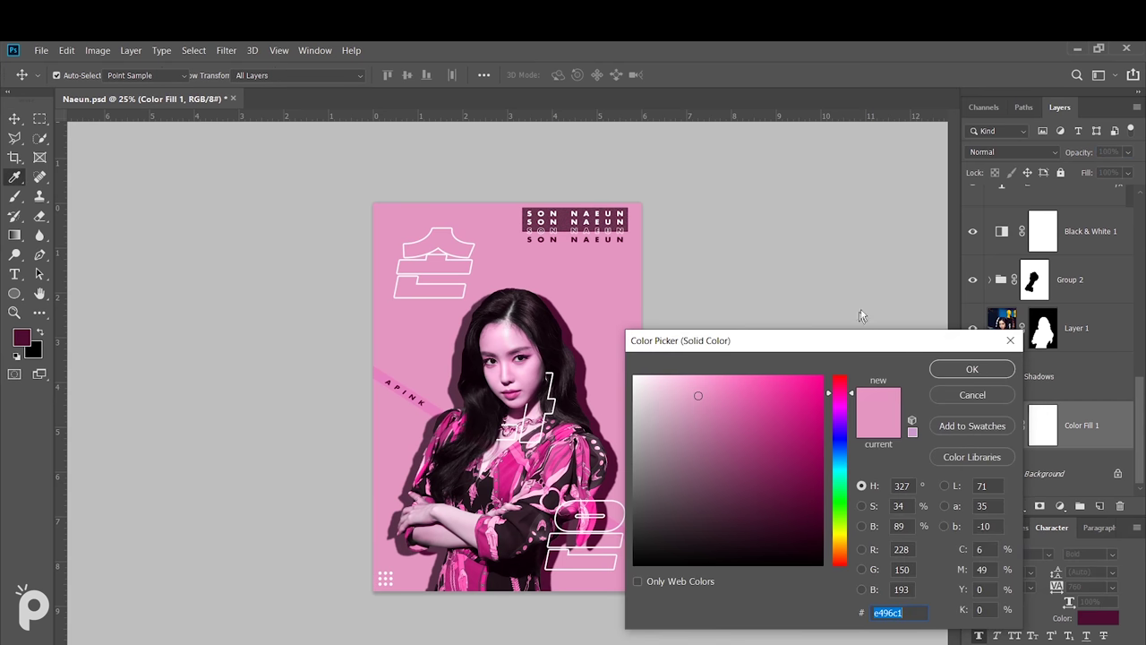
left_click_drag(767, 350, 872, 305)
left_click(801, 373)
left_click_drag(802, 373, 815, 384)
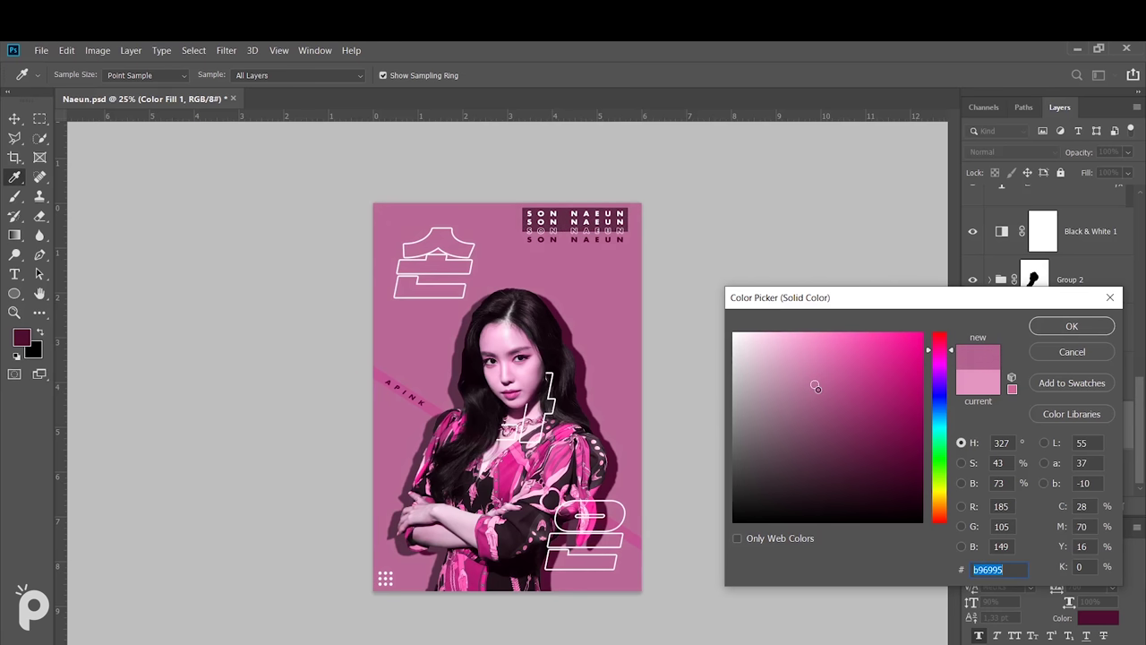
left_click_drag(815, 385, 817, 380)
left_click(928, 349)
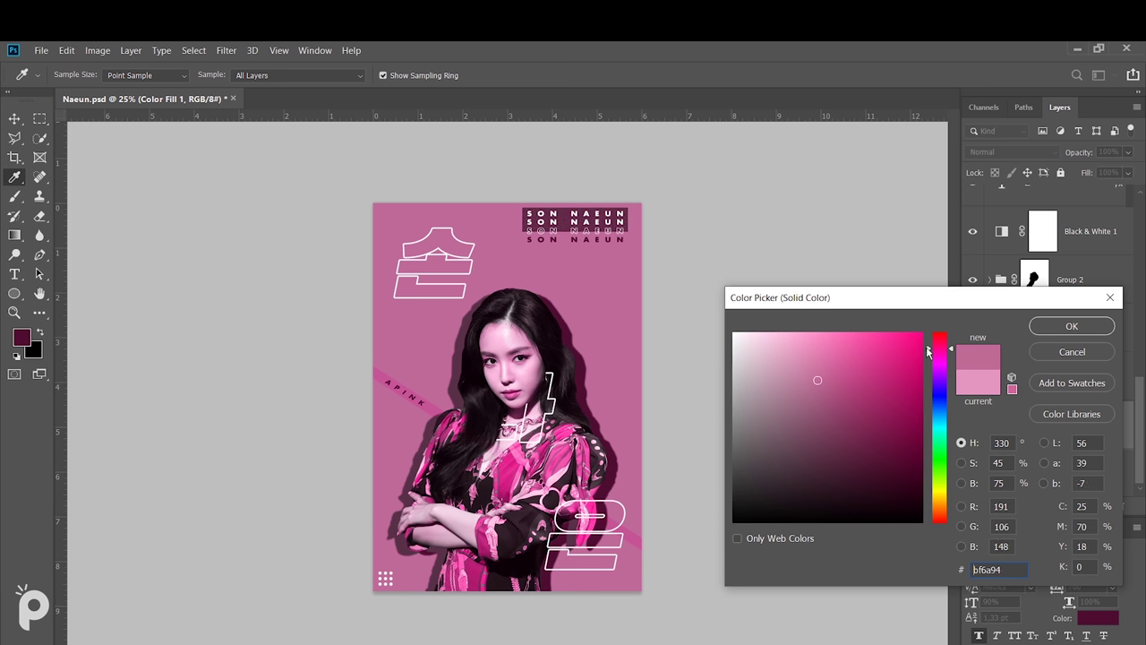
left_click(1071, 326)
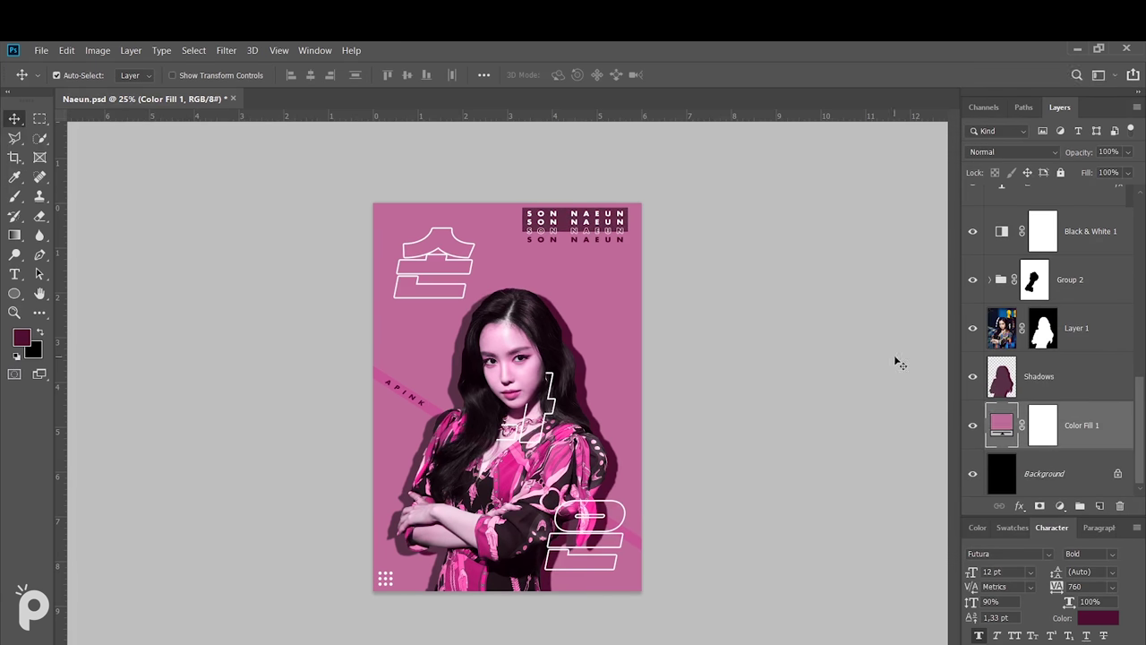